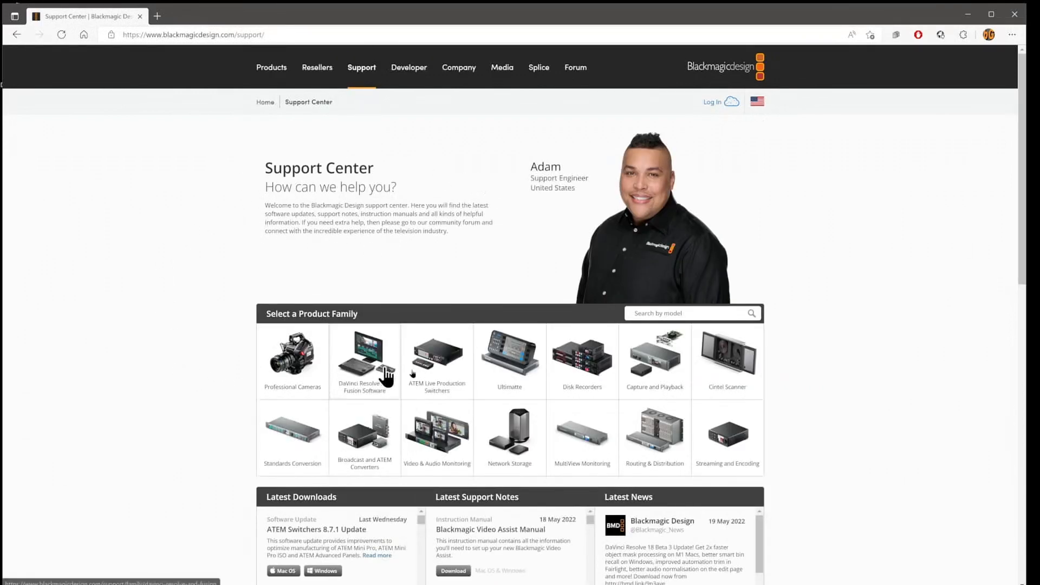
Step: Find the DaVinci Resolve 18 Public Beta 3 Update in the Support Center's Latest Downloads list
scroll(184, 330, down, 6)
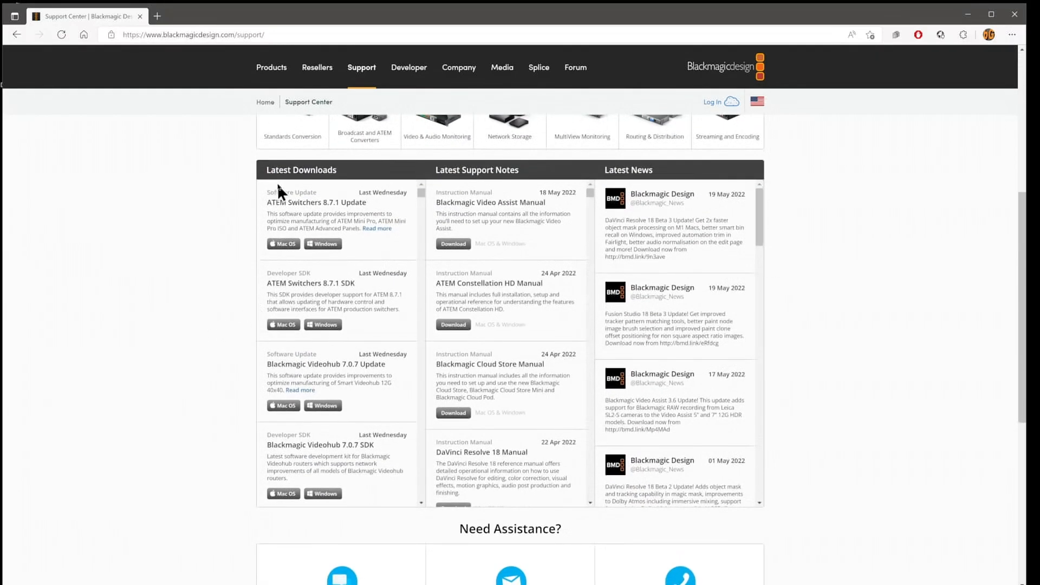
drag(271, 170, 334, 170)
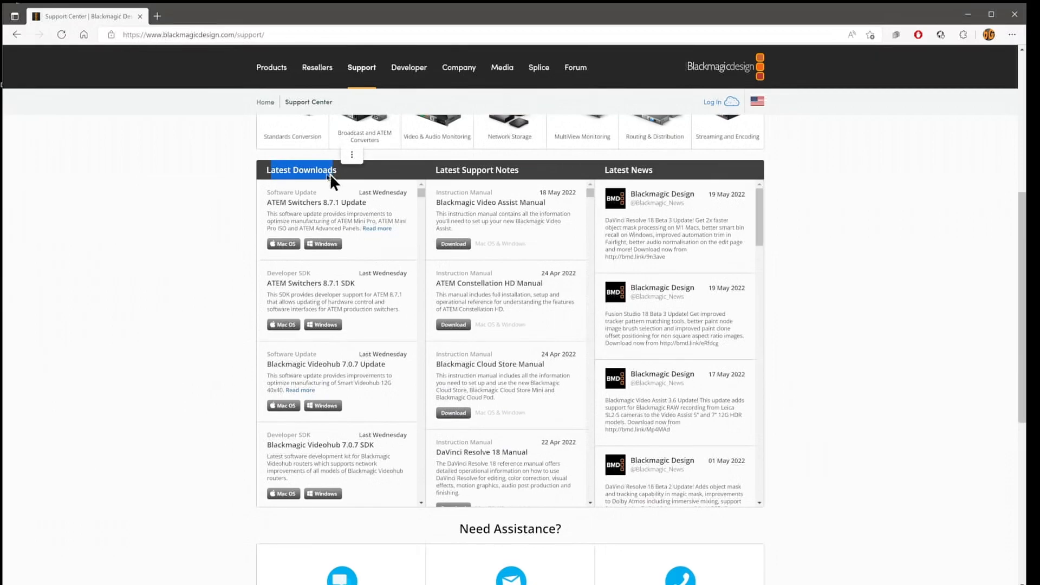
click(199, 197)
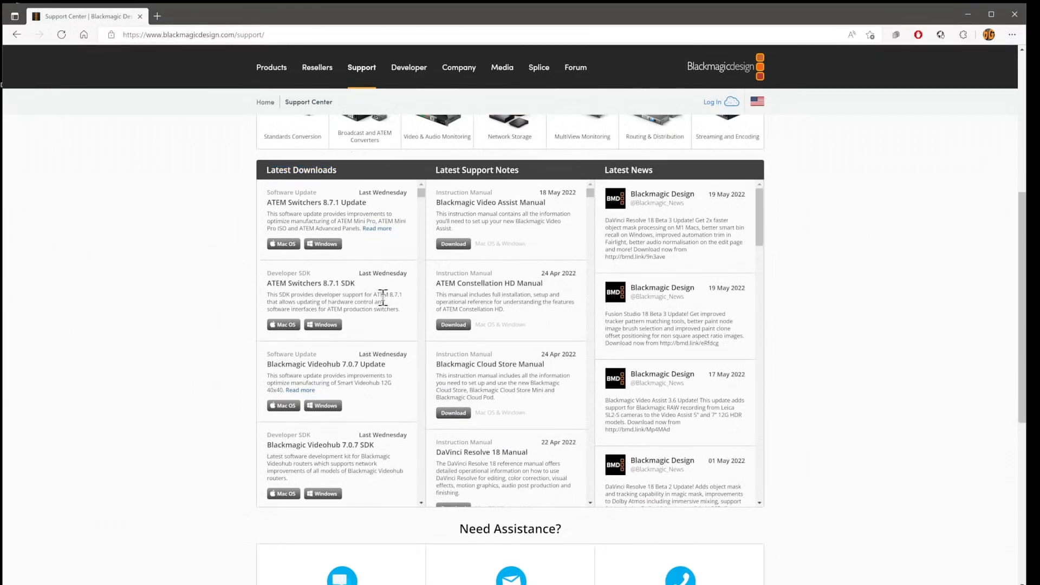
scroll(382, 297, down, 5)
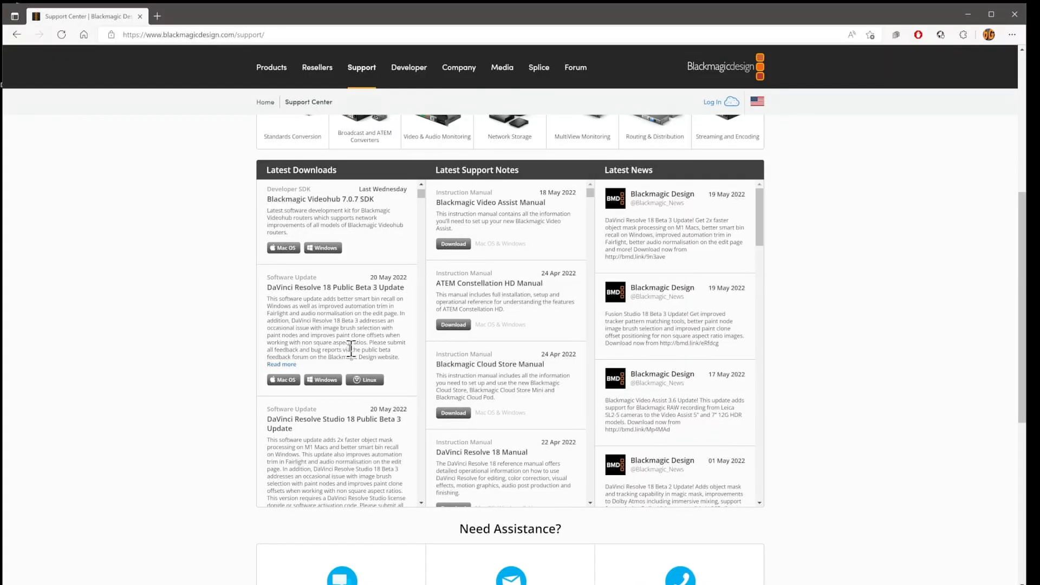
Step: Open the details of the DaVinci Resolve 18 Public Beta 3 Update and highlight the minimum system requirements for Windows
click(287, 366)
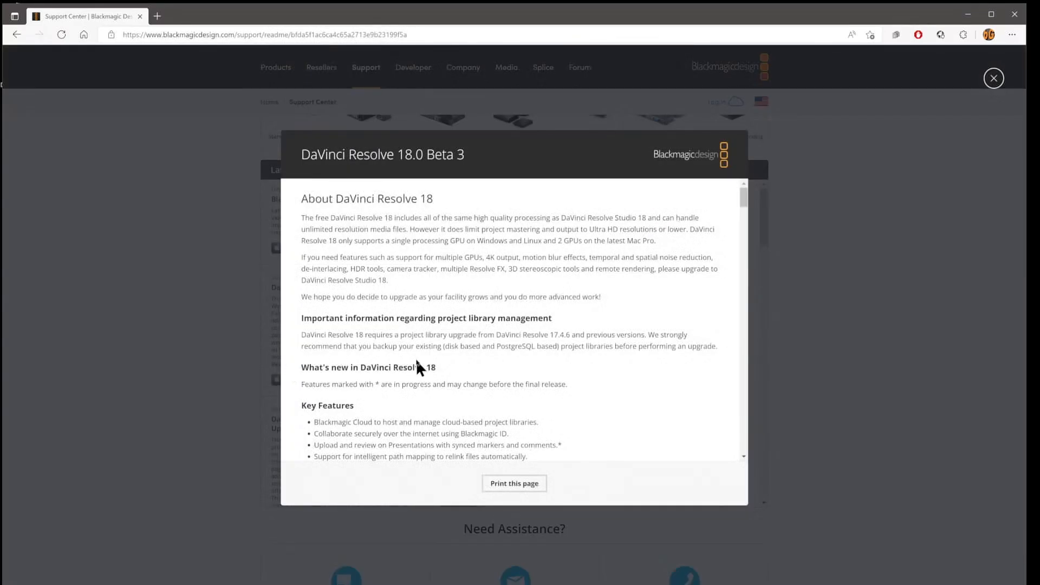
scroll(611, 283, down, 20)
drag(302, 332, 529, 417)
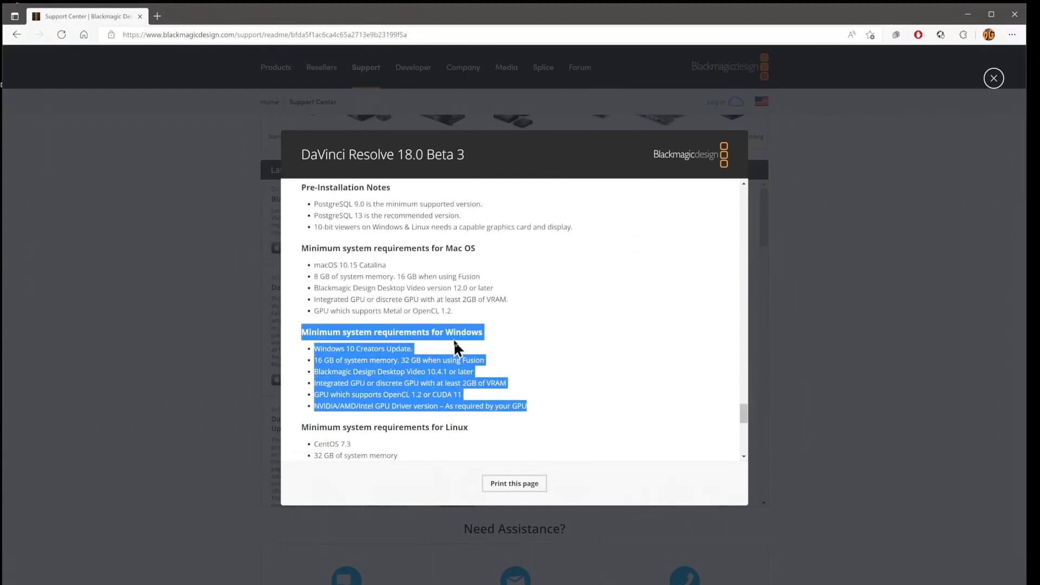
click(476, 328)
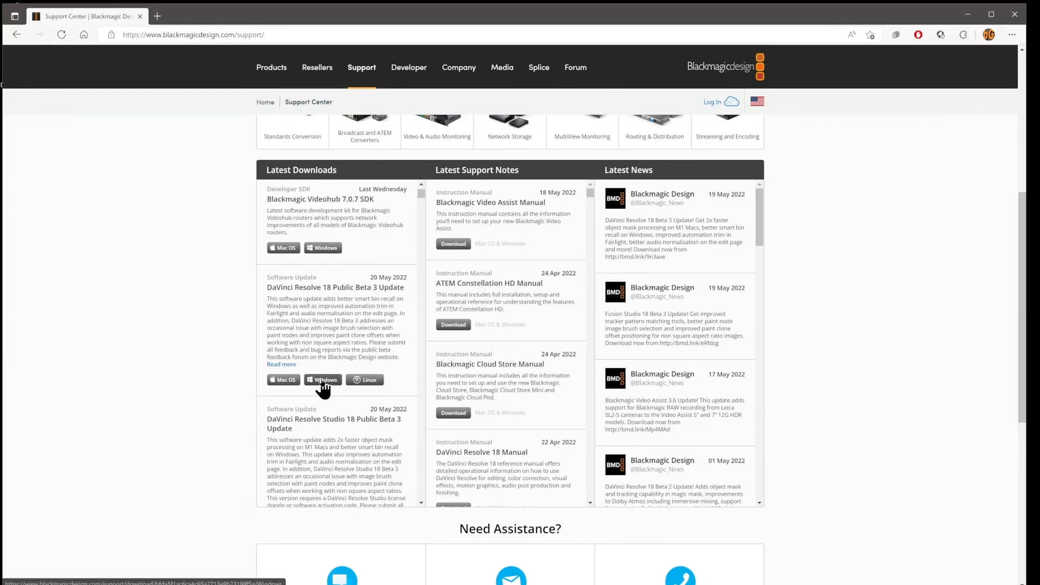
Step: Request the Windows download of DaVinci Resolve 18 Public Beta 3 and fill in the registration name, company, email, phone and city
click(435, 522)
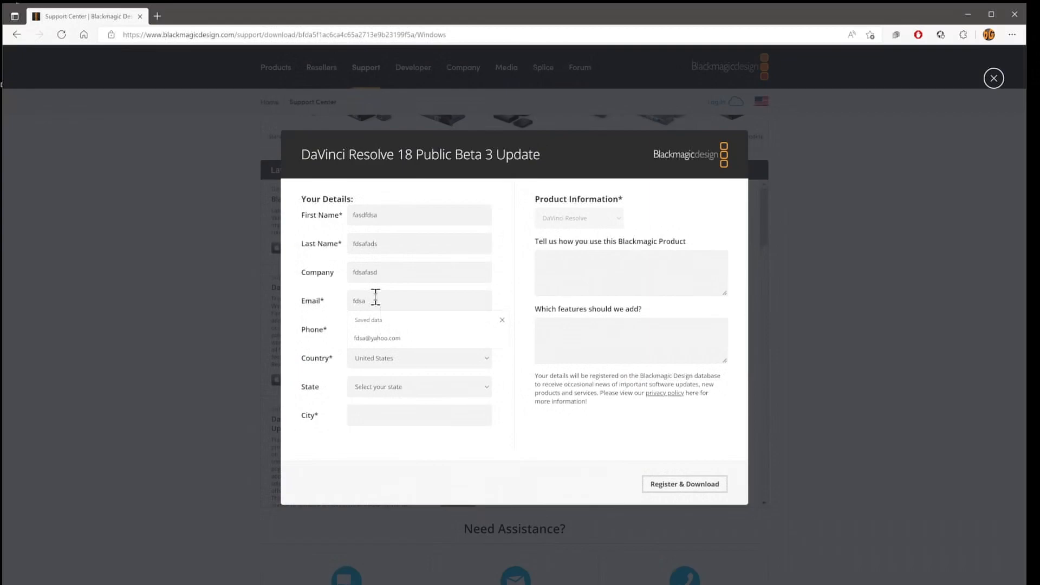
text(@fdsa)
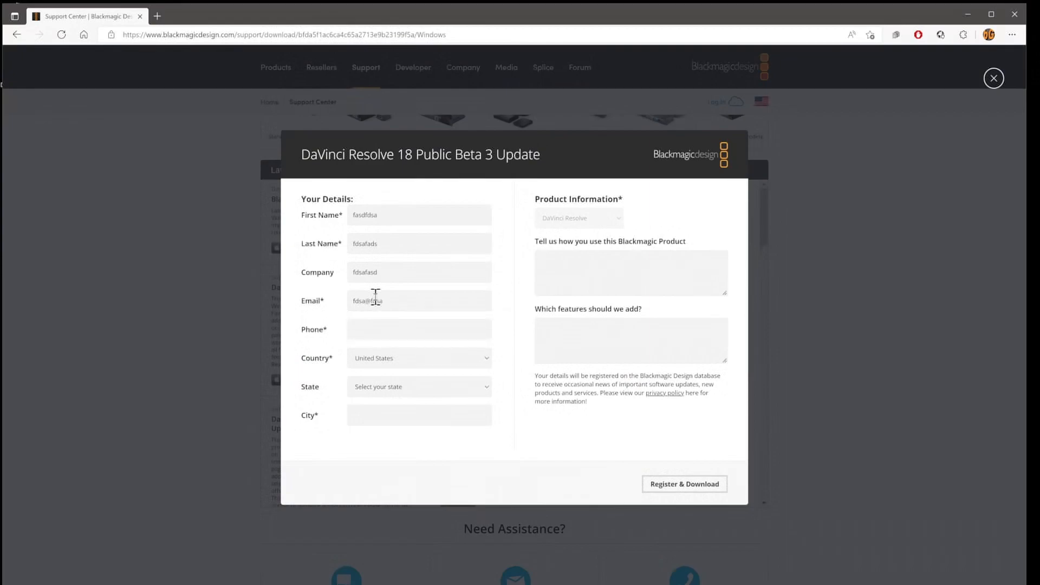
click(381, 328)
text(8885551212)
click(353, 417)
text(fdsa)
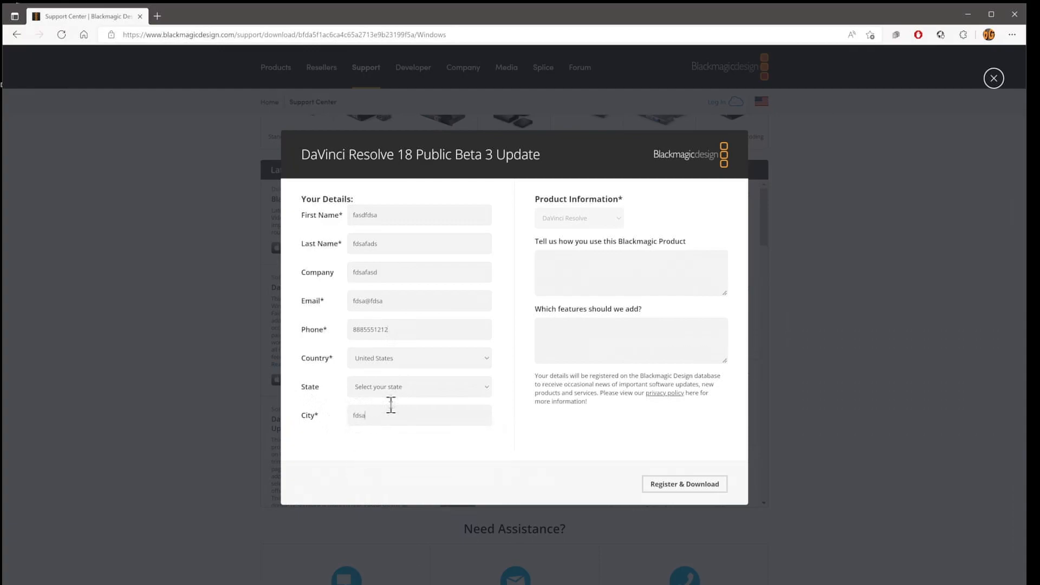
Step: Select Alabama as the state and submit the registration to start the download
click(693, 490)
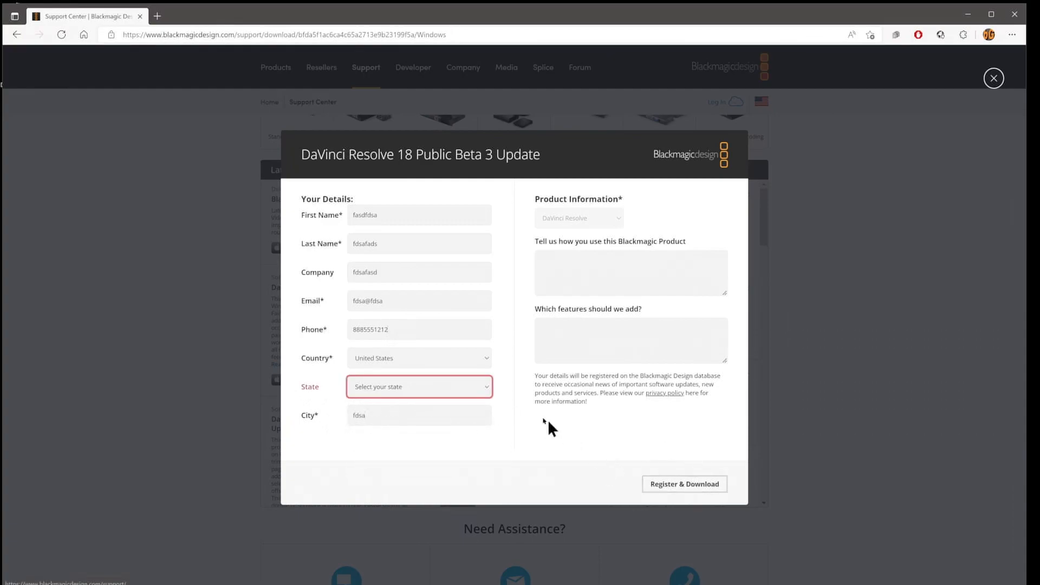
click(473, 382)
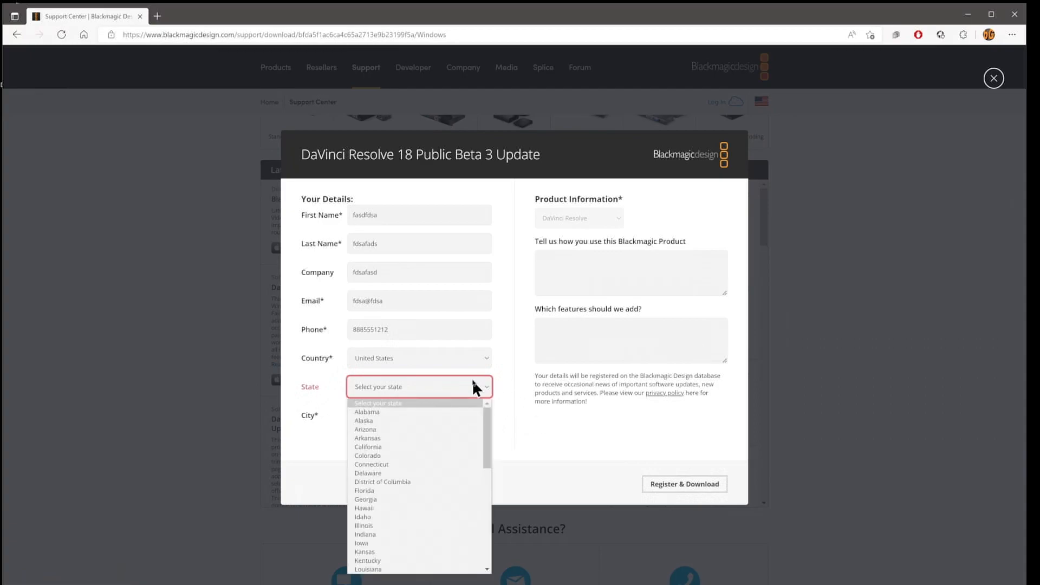
click(434, 413)
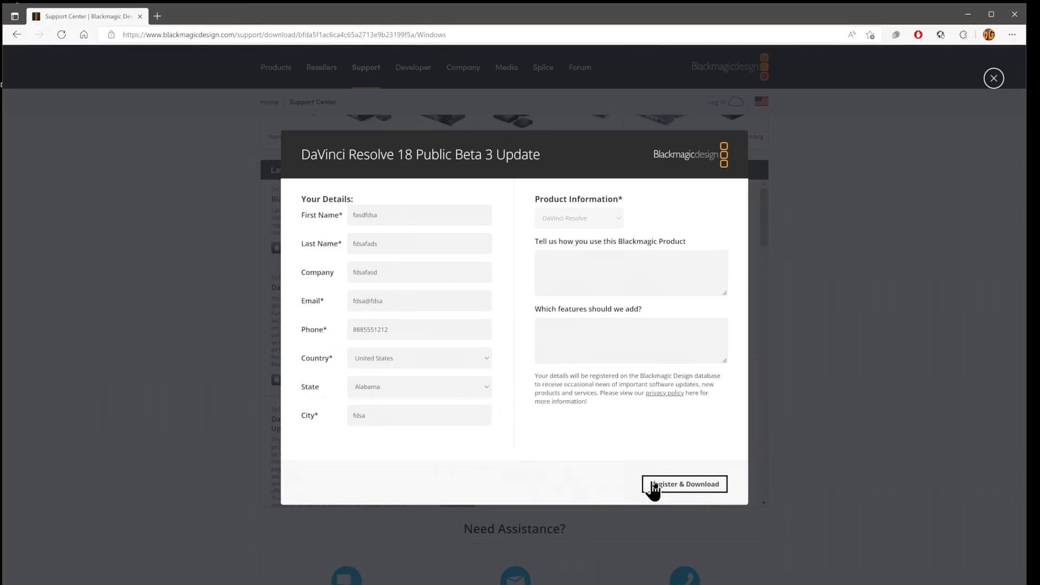
click(675, 484)
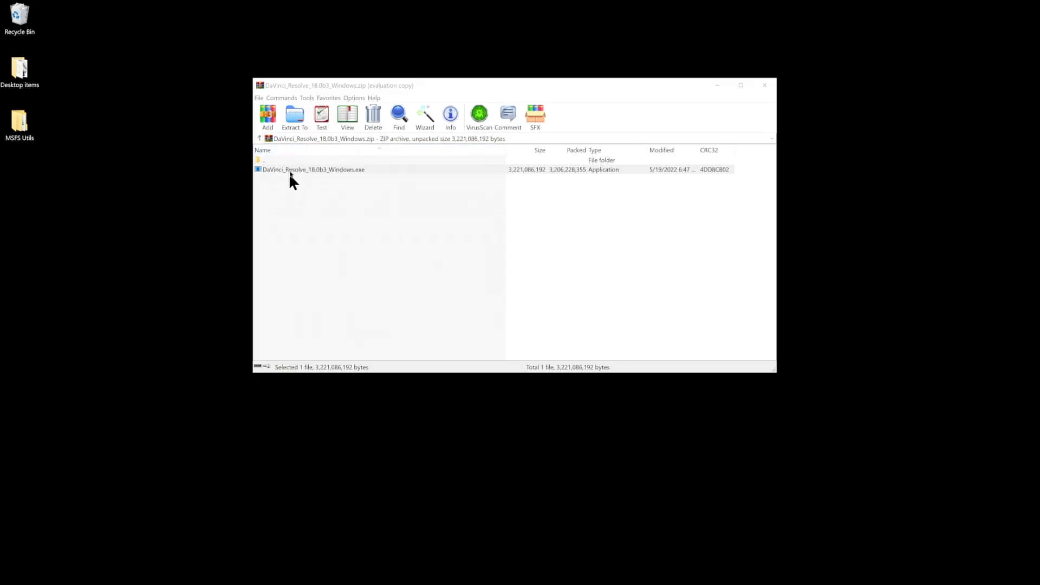
Step: Run DaVinci_Resolve_18.0b3_Windows.exe from the archive and complete the DaVinci Resolve installation with the default components and destination folder
double_click(291, 169)
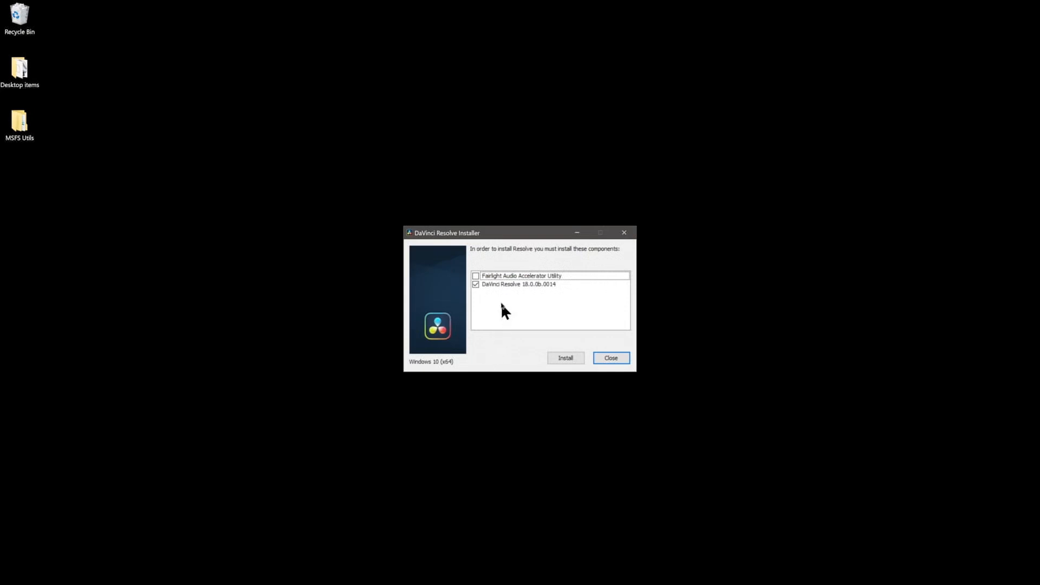
click(575, 362)
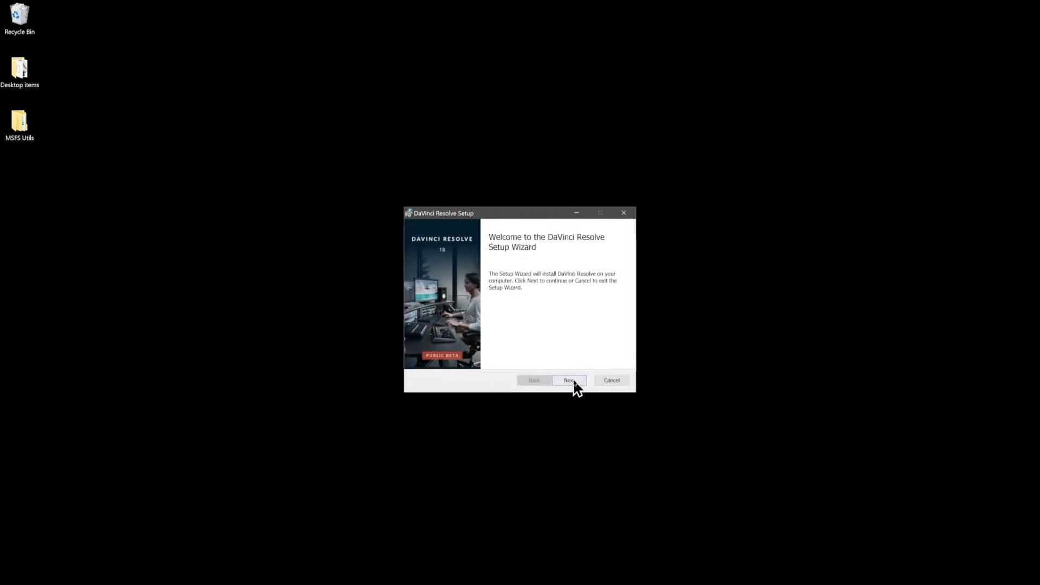
click(572, 383)
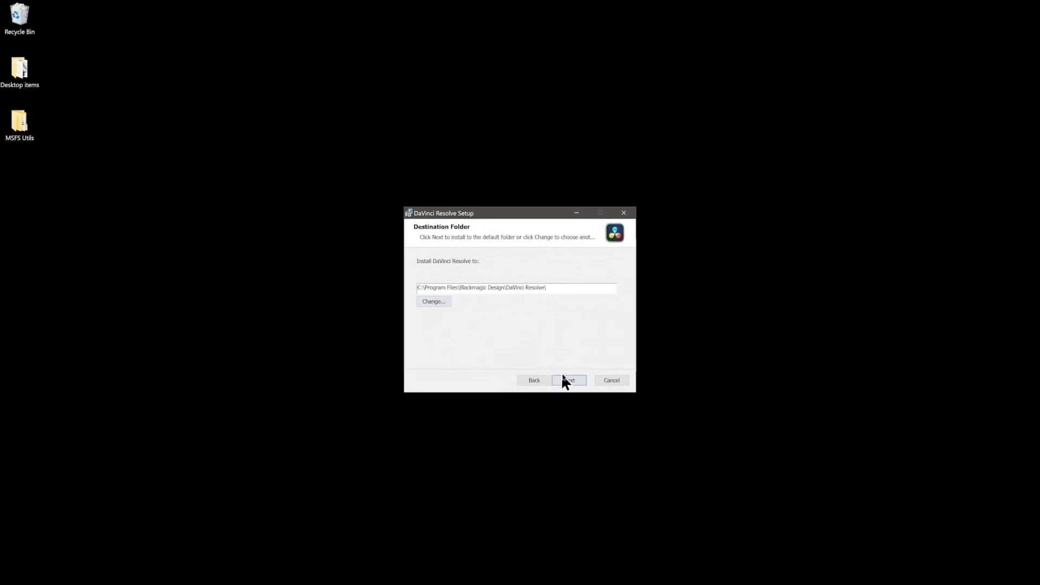
click(574, 383)
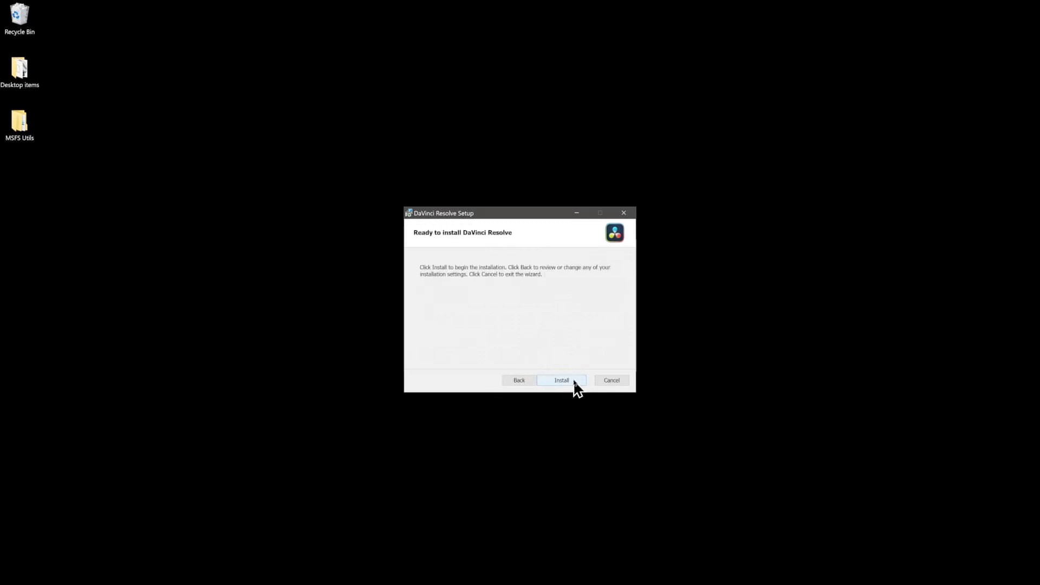
click(574, 382)
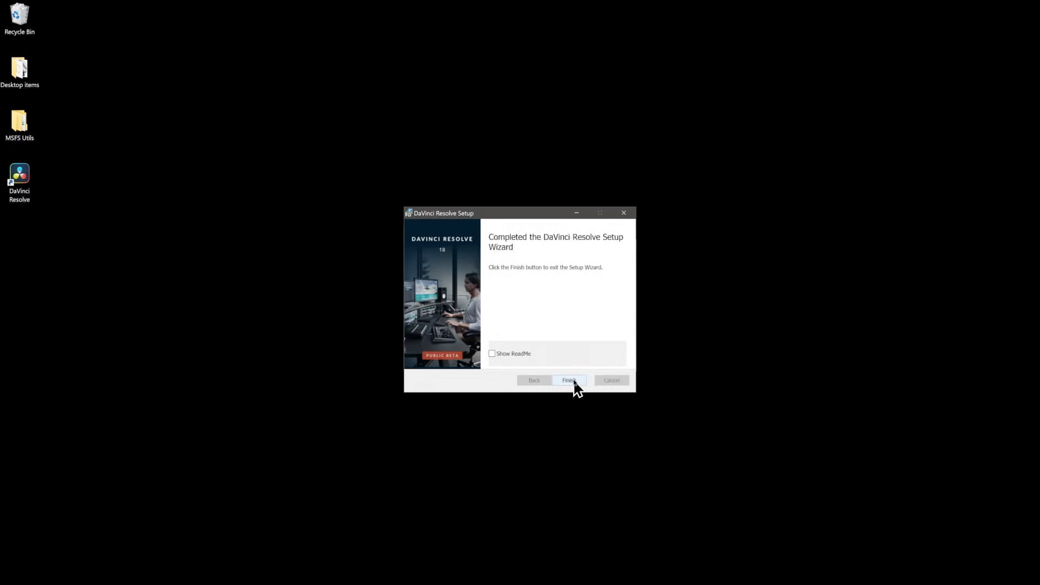
click(575, 382)
Step: Pin DaVinci Resolve to the taskbar and move its desktop shortcut to the Recycle Bin
right_click(19, 175)
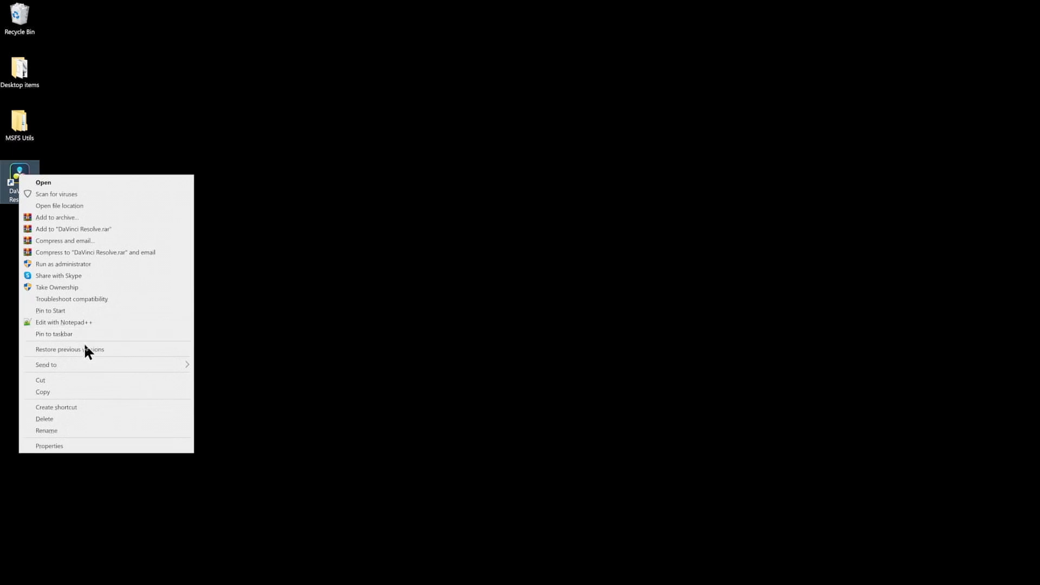
click(83, 335)
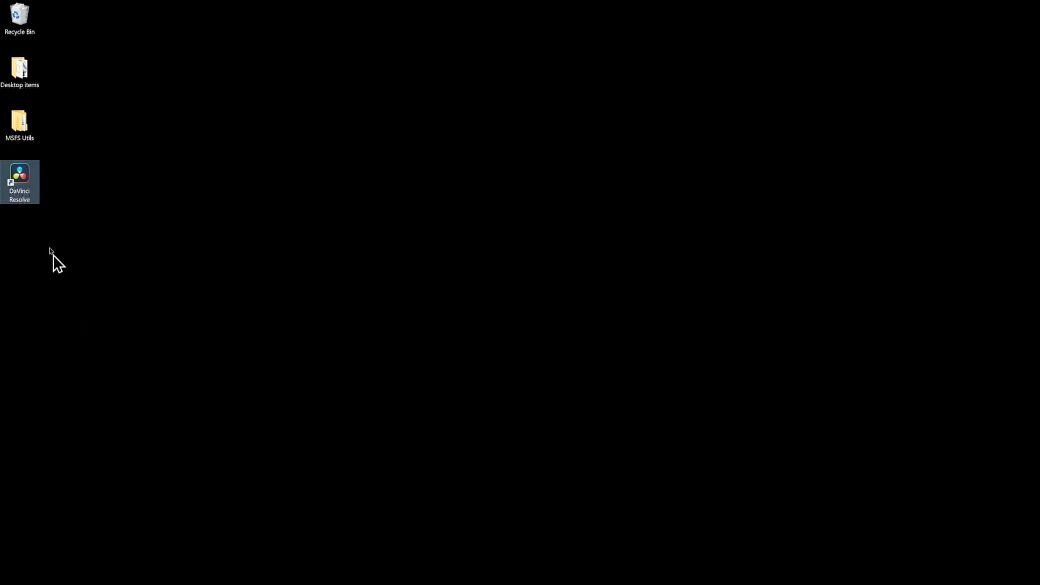
drag(23, 182, 18, 23)
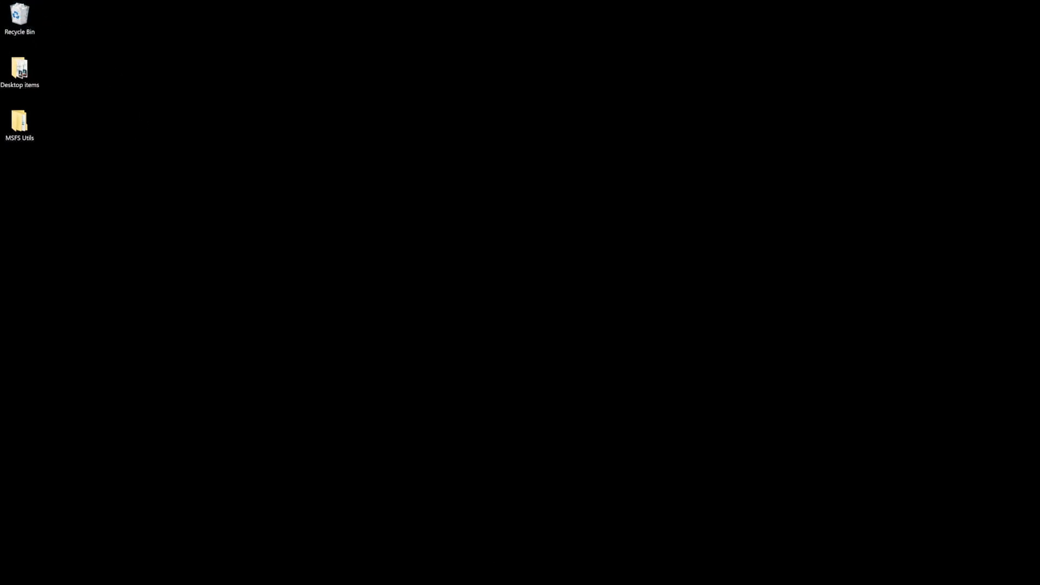
Step: Launch the newly installed DaVinci Resolve 18
mouse_move(489, 584)
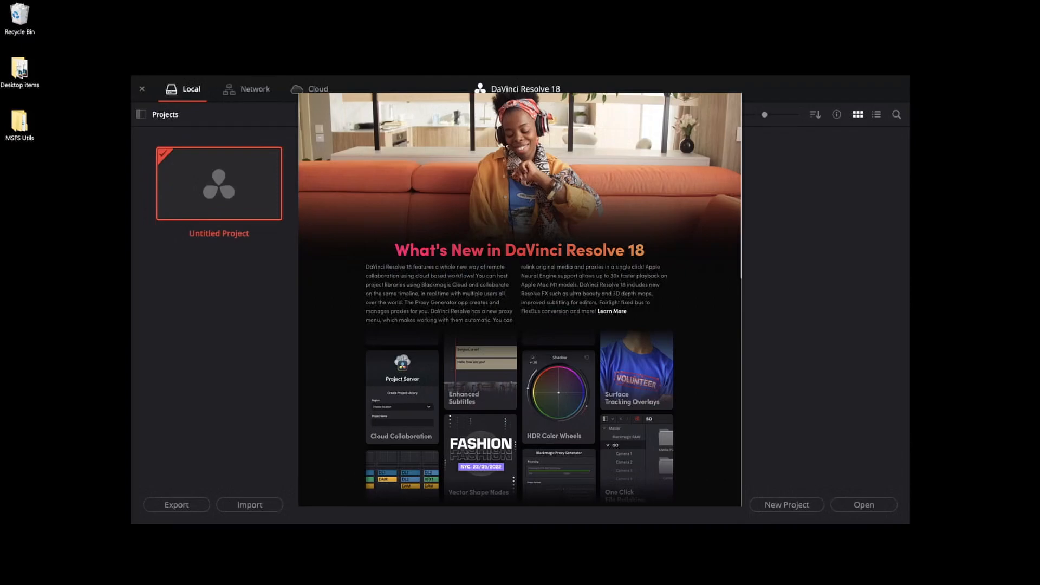
click(576, 349)
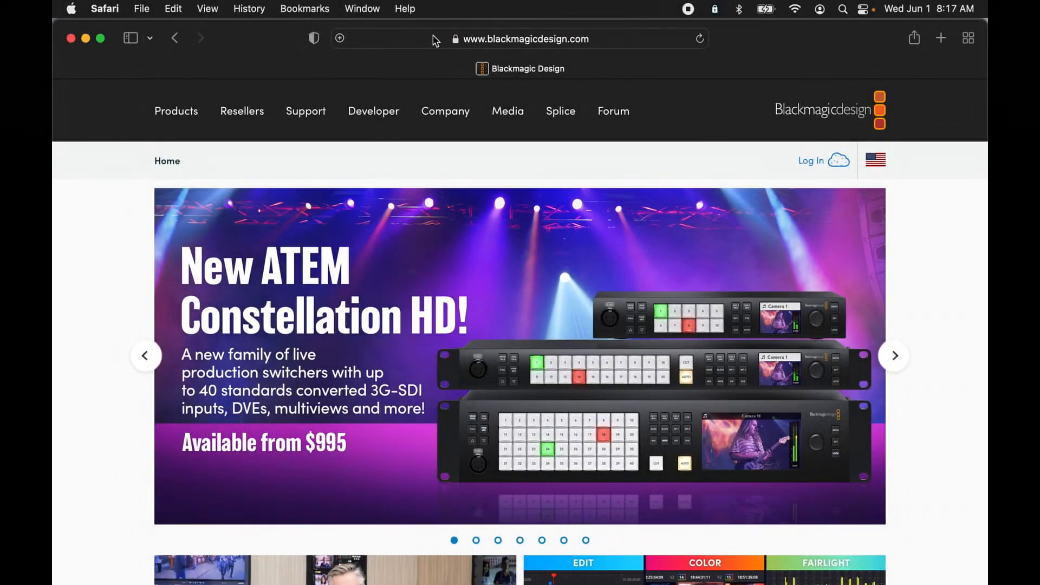
Step: Switch to Safari on the Mac, open Blackmagic Design's Support Center and find DaVinci Resolve 18 Public Beta 3 Update among the latest downloads
click(312, 117)
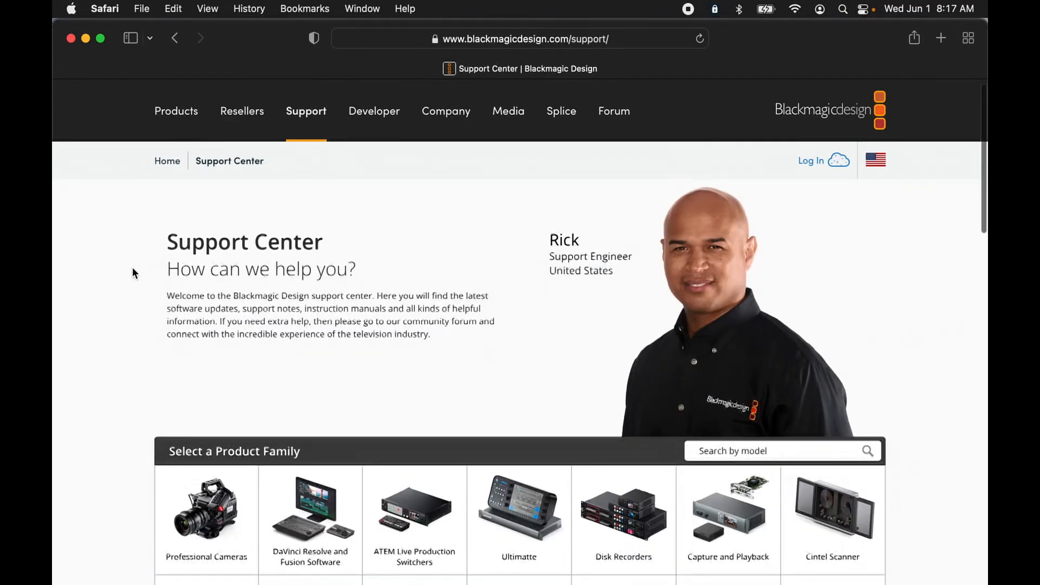
scroll(132, 268, down, 5)
scroll(133, 268, down, 5)
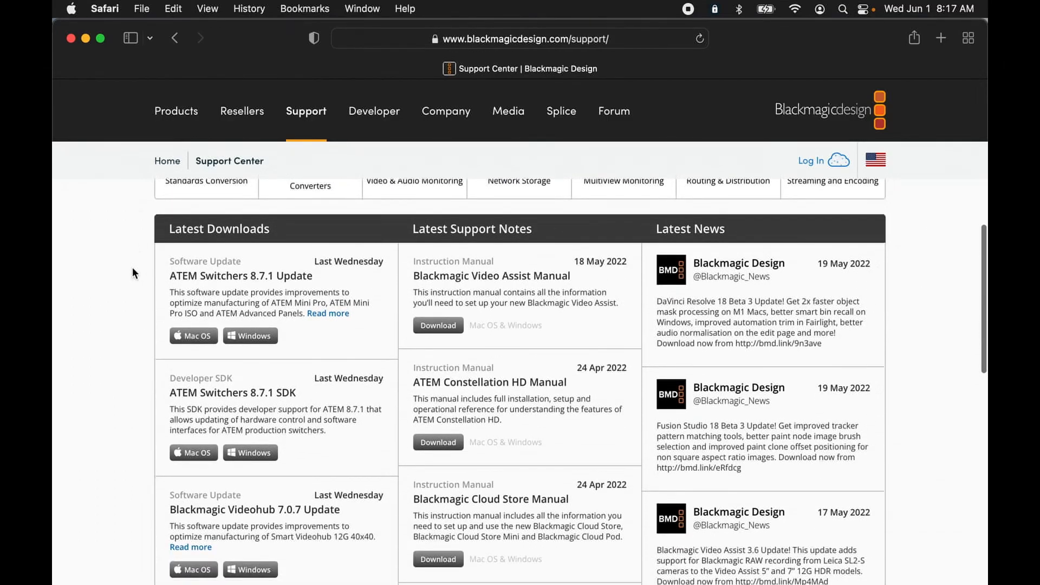
scroll(132, 268, down, 3)
scroll(133, 267, down, 1)
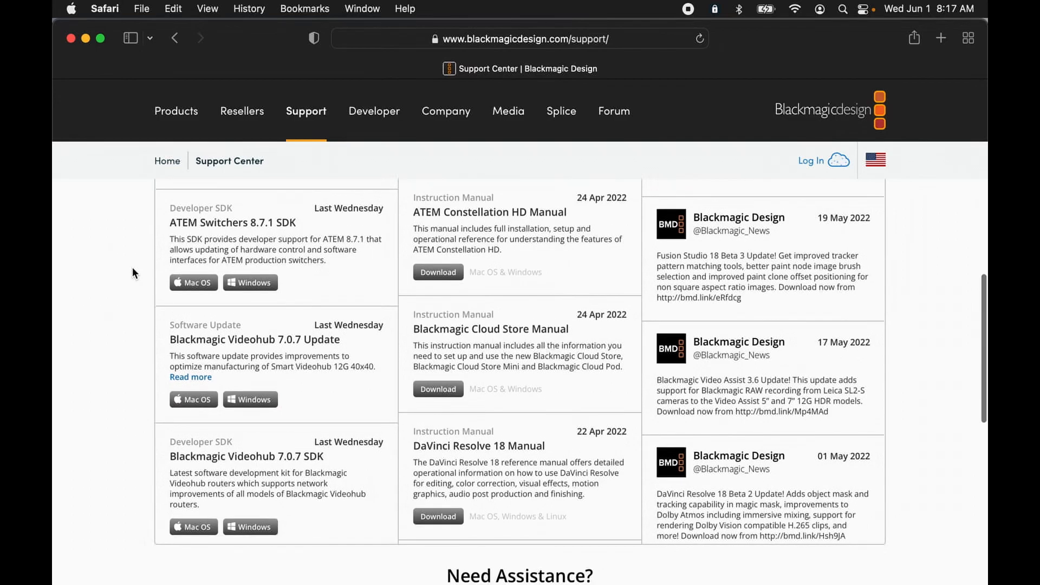
scroll(303, 320, down, 3)
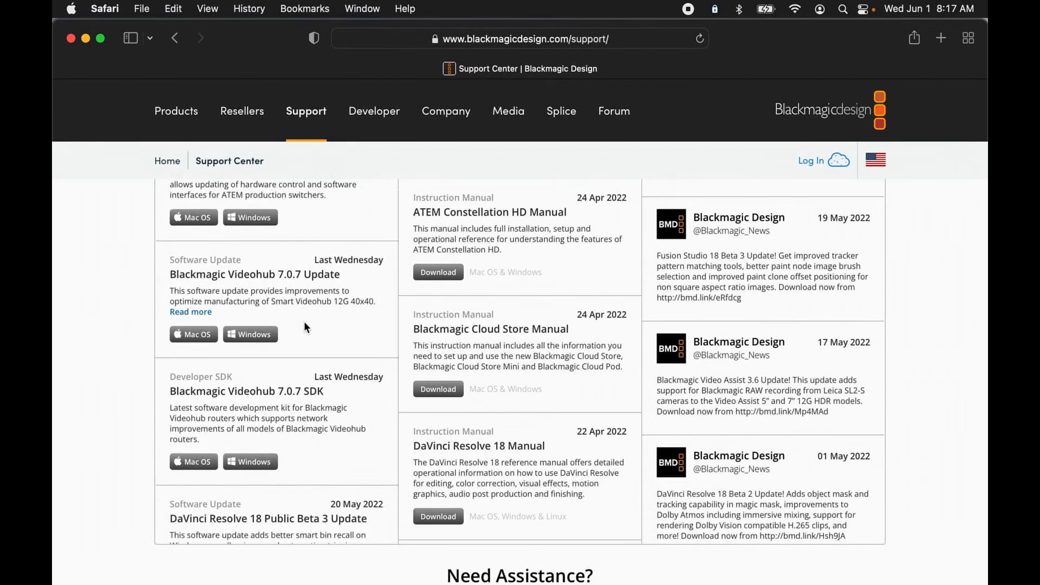
scroll(304, 321, down, 5)
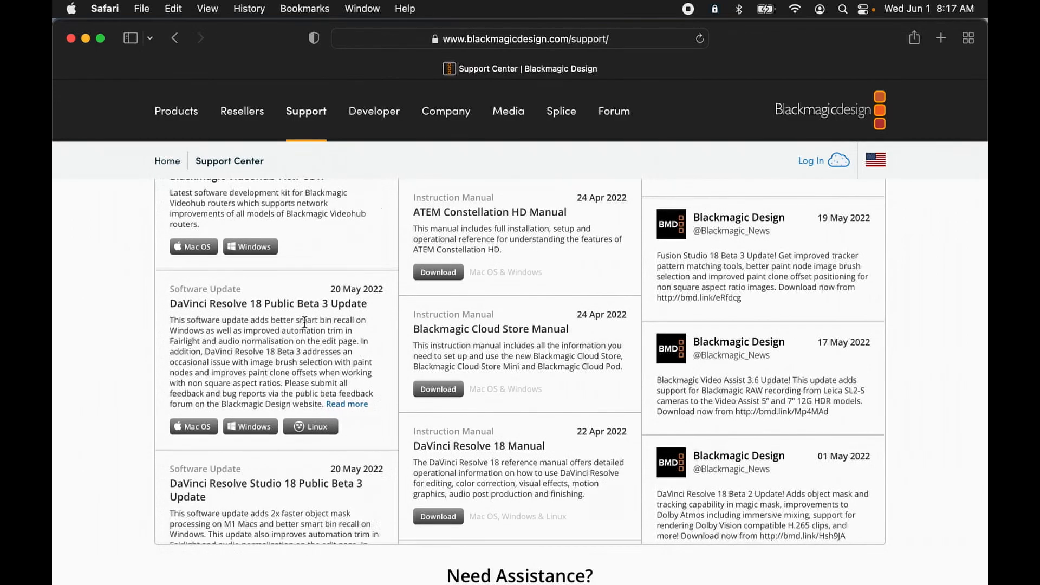
scroll(304, 322, down, 1)
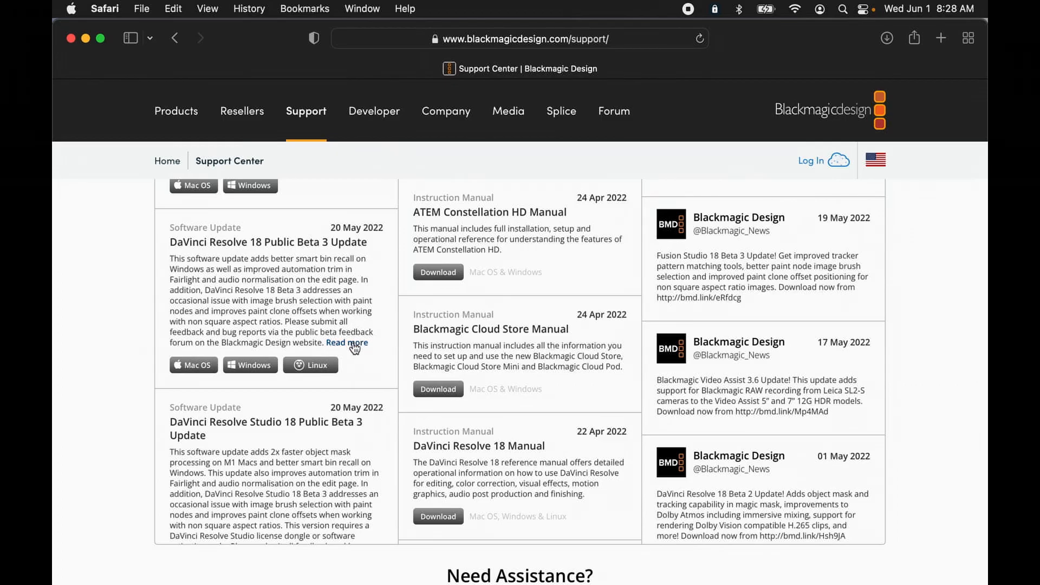
Step: Open the update's details and highlight the minimum system requirements for Mac OS
click(353, 342)
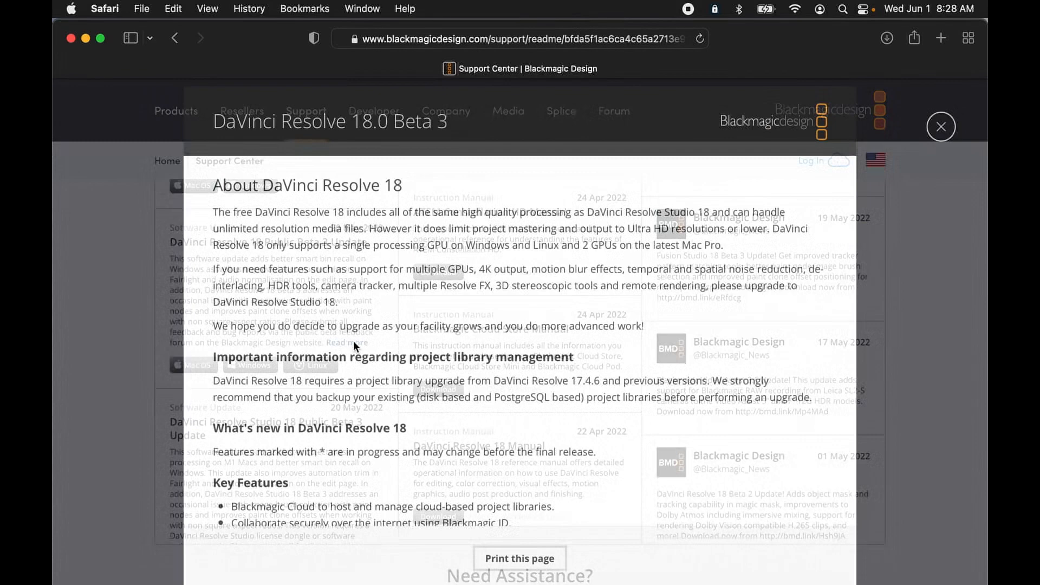
scroll(399, 317, down, 20)
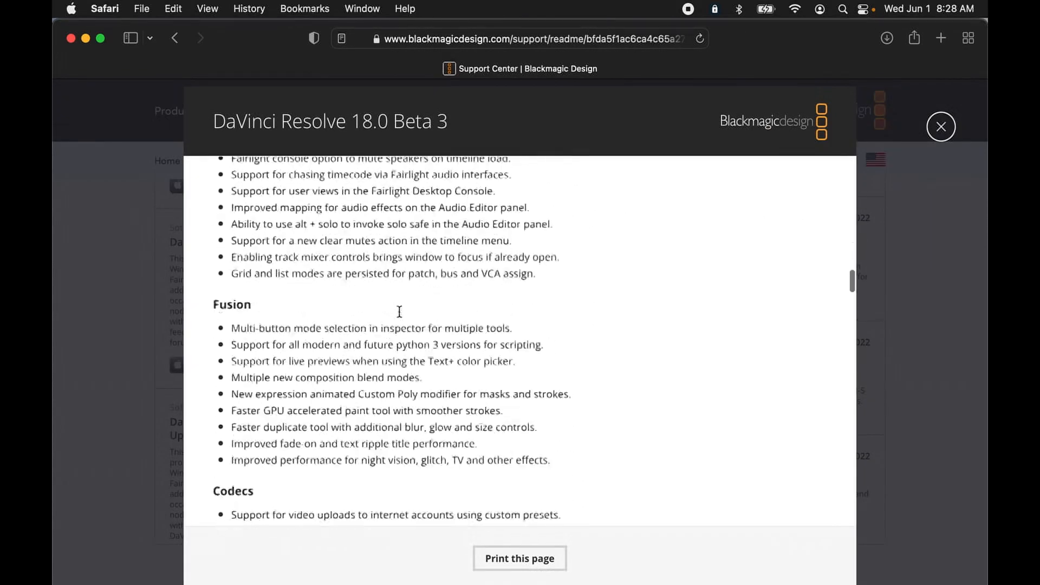
scroll(399, 317, down, 15)
scroll(222, 341, up, 1)
drag(213, 293, 437, 390)
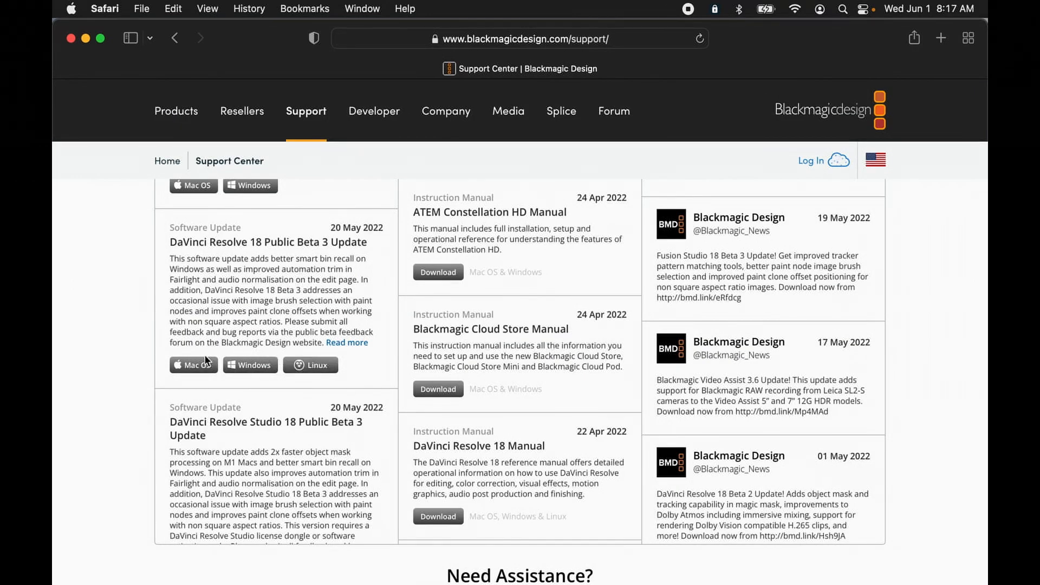
Step: Request the Mac OS version of DaVinci Resolve 18 Public Beta 3 Update and enter first name, last name, email and phone number
click(202, 368)
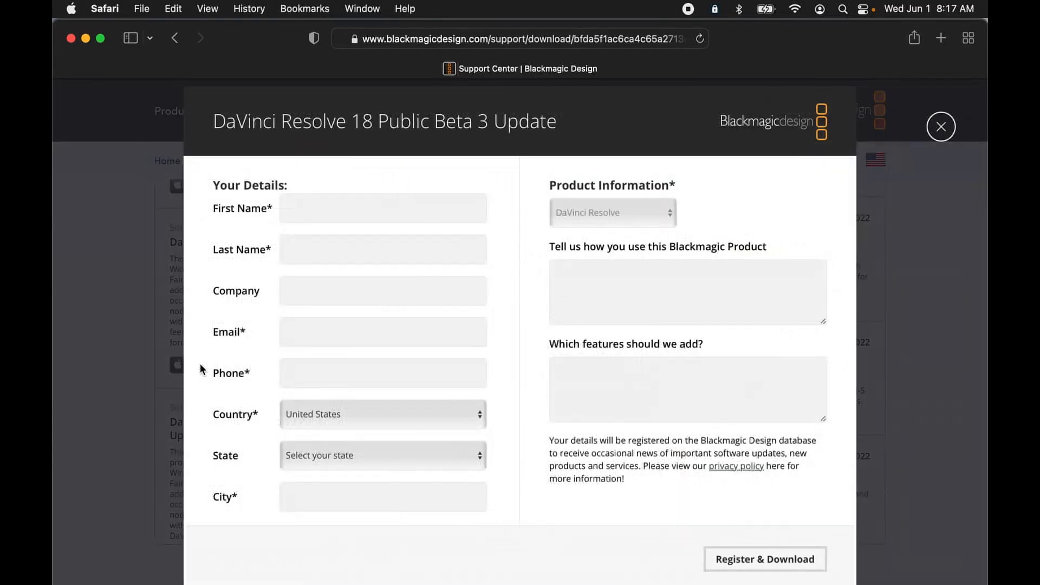
click(328, 207)
text(fdafdasf)
click(324, 248)
text(fdafdas)
click(322, 331)
text(fsadfd)
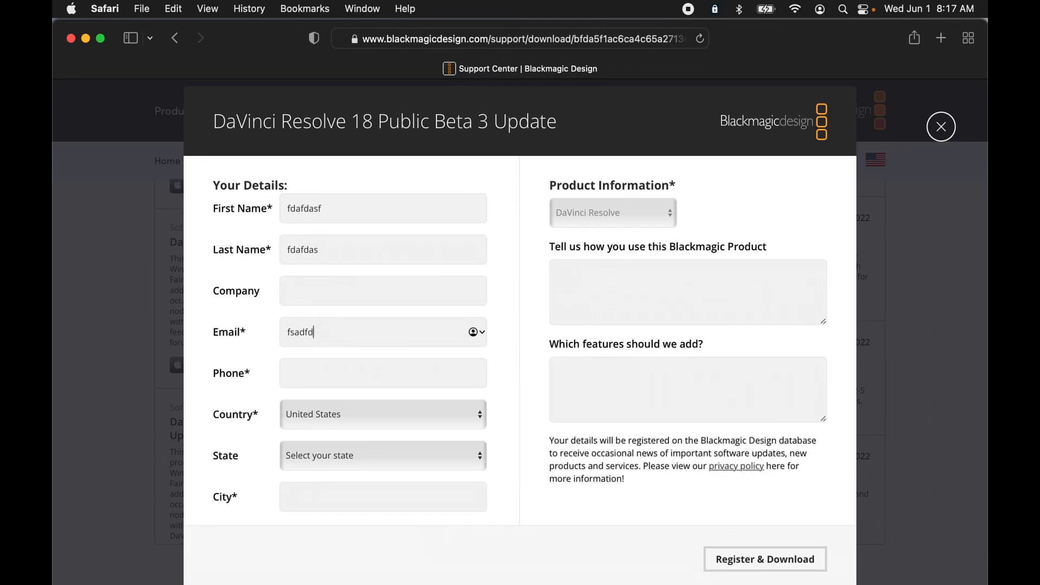
text(@fdsafsd)
click(316, 373)
text(8885551212)
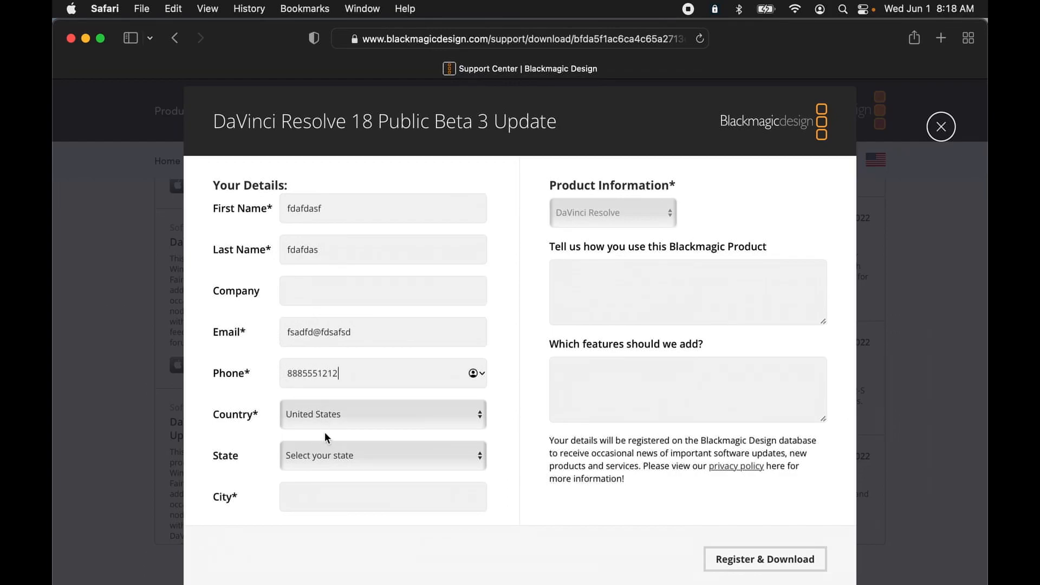
Step: Set the state to Alabama, enter the city, and submit the registration to download the Mac installer
click(345, 459)
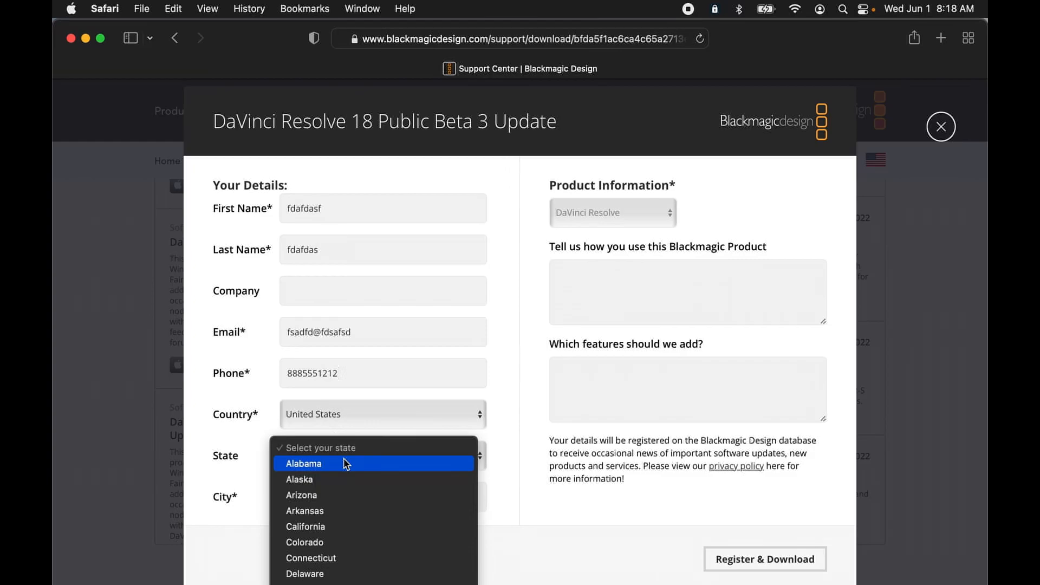
click(345, 463)
click(342, 498)
text(fdafsfds)
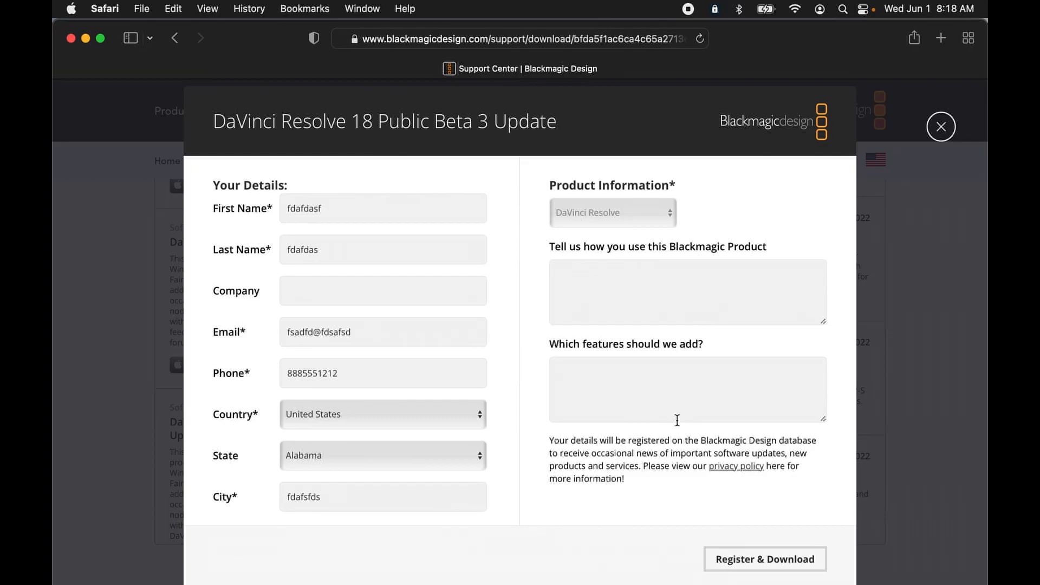
click(749, 566)
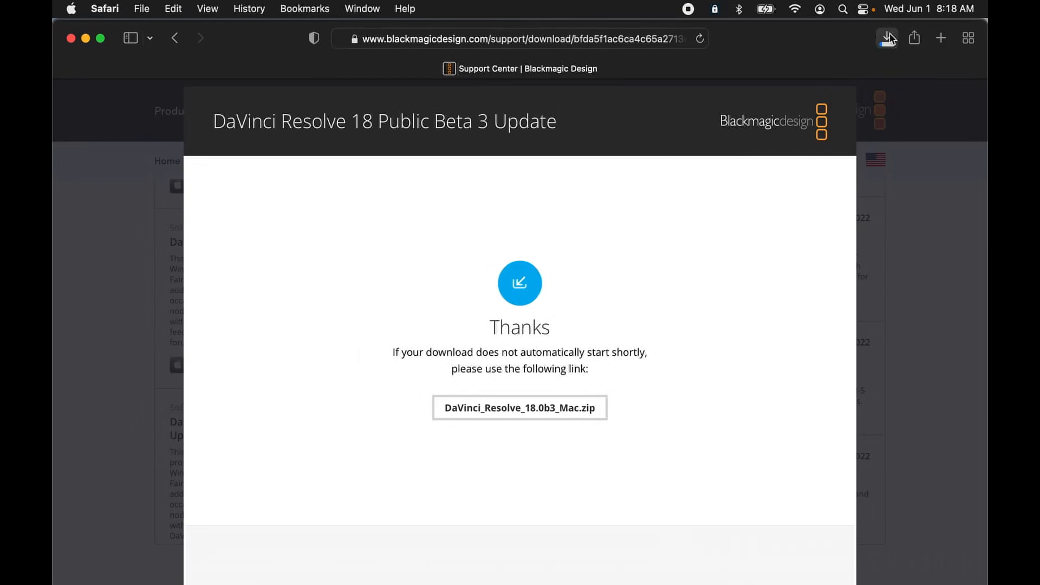
Step: Locate DaVinci_Resolve_18.0b3_Mac.dmg in the Downloads folder, open it and launch Install Resolve 18.0.0b.pkg
click(887, 38)
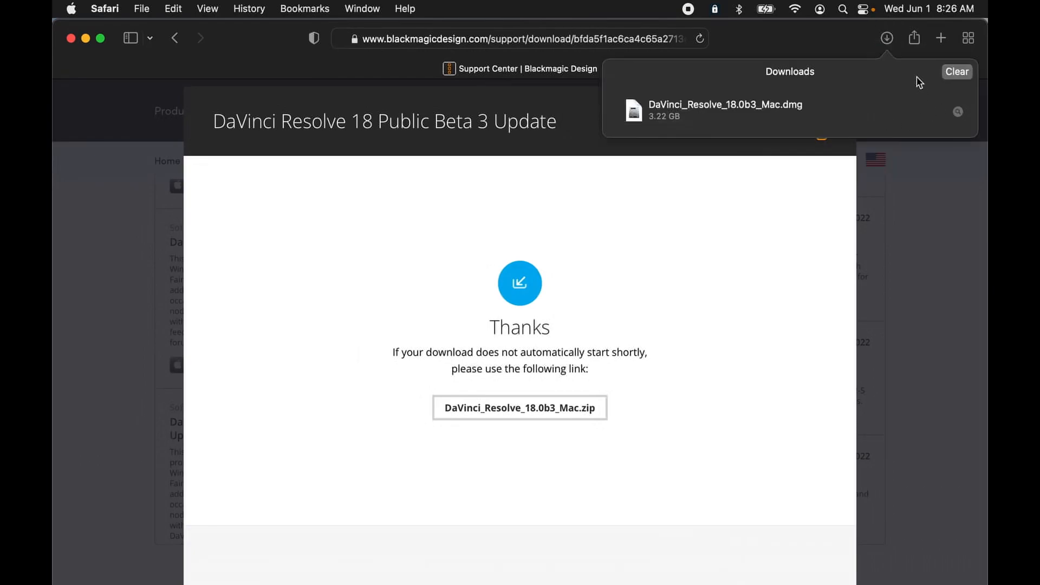
click(956, 113)
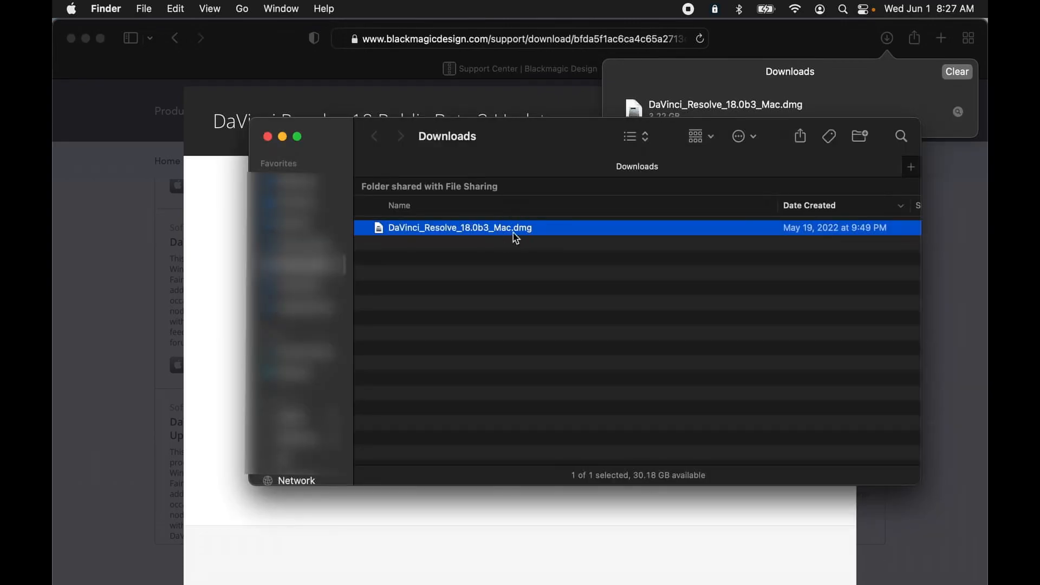
double_click(515, 233)
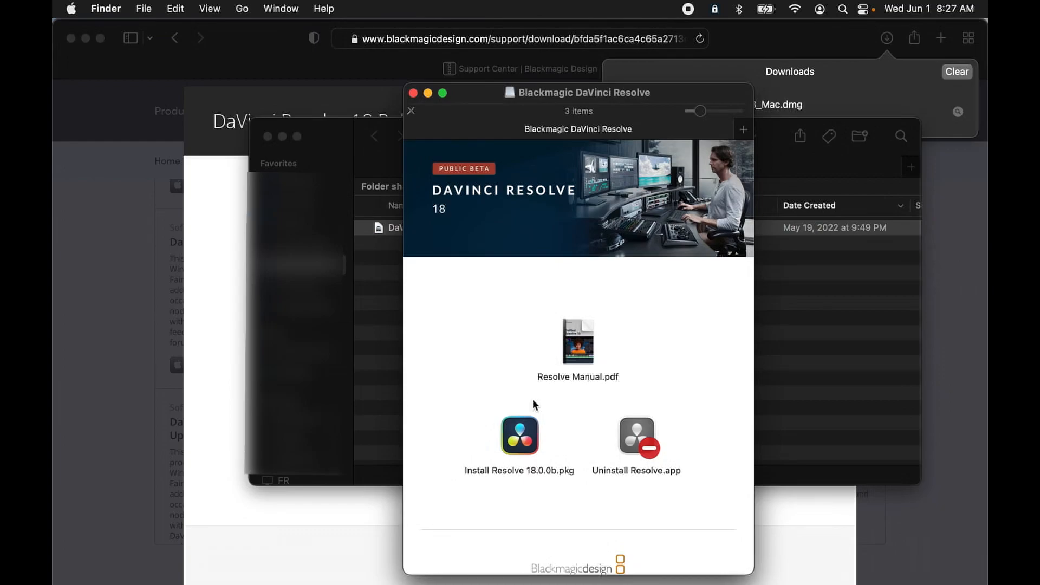
double_click(519, 446)
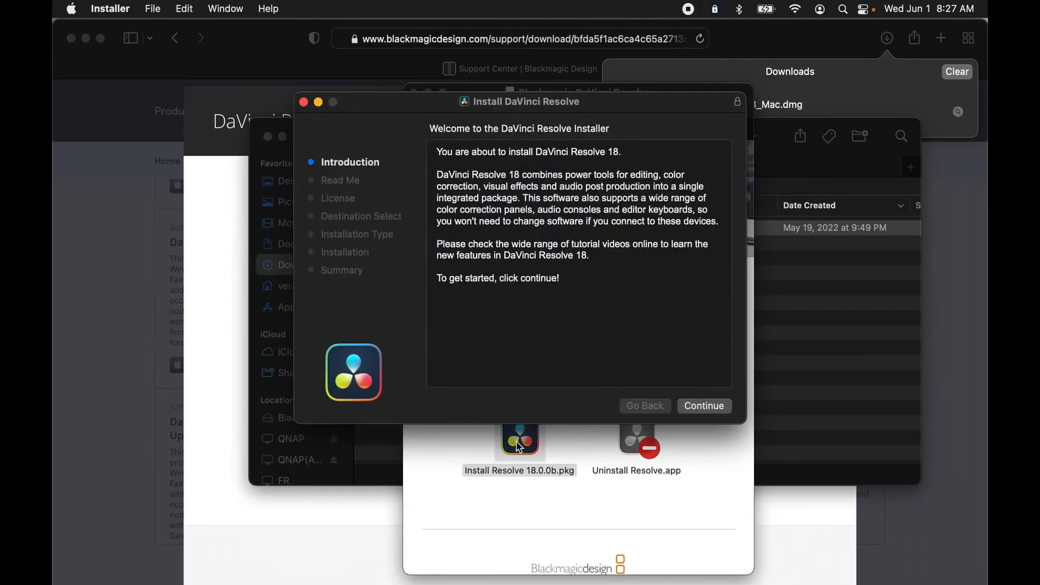
Step: Proceed through the installer's introduction and read-me information and agree to the software license agreement
click(714, 407)
click(714, 407)
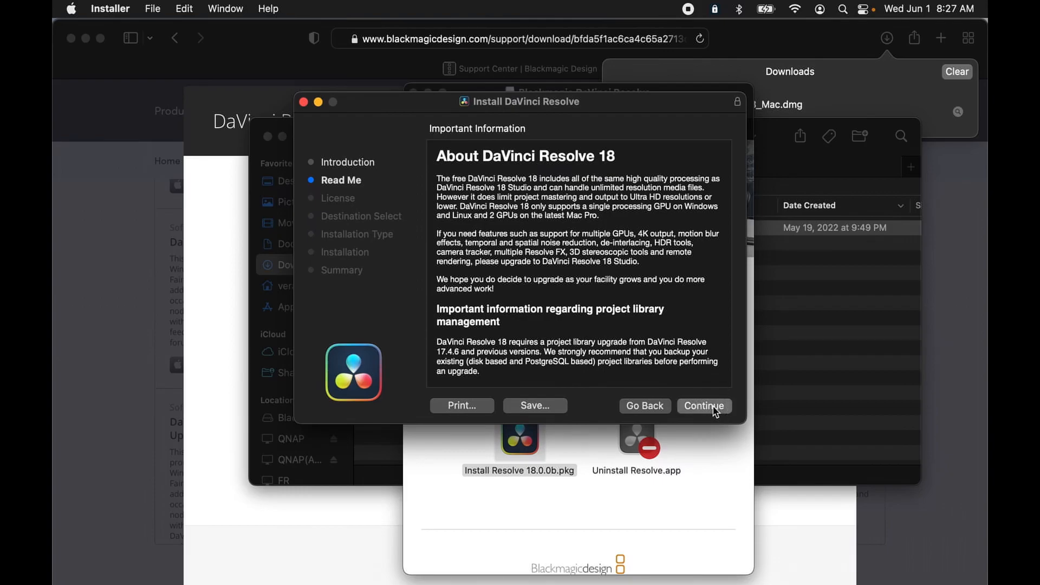
click(714, 407)
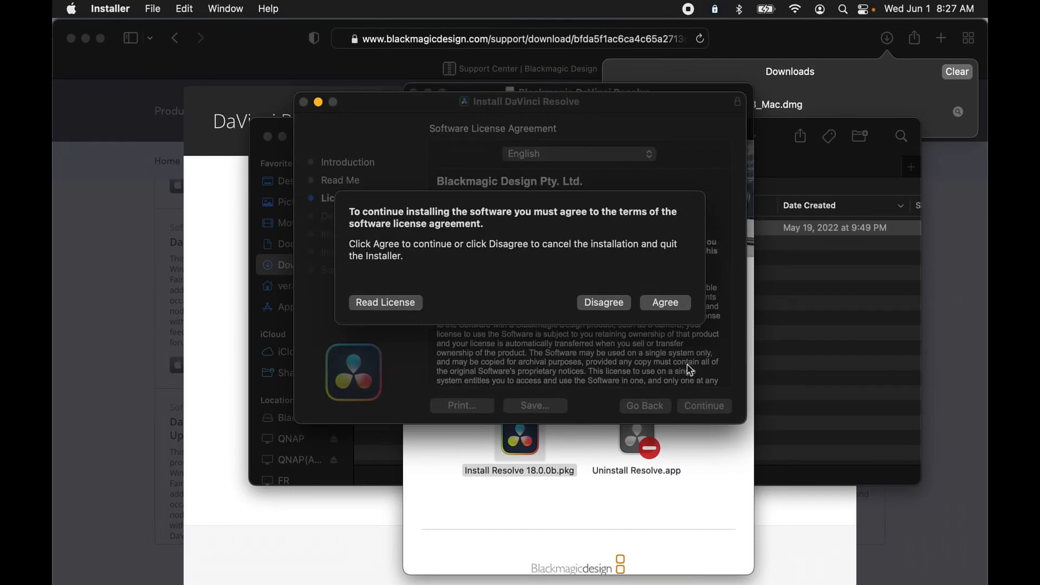
click(666, 303)
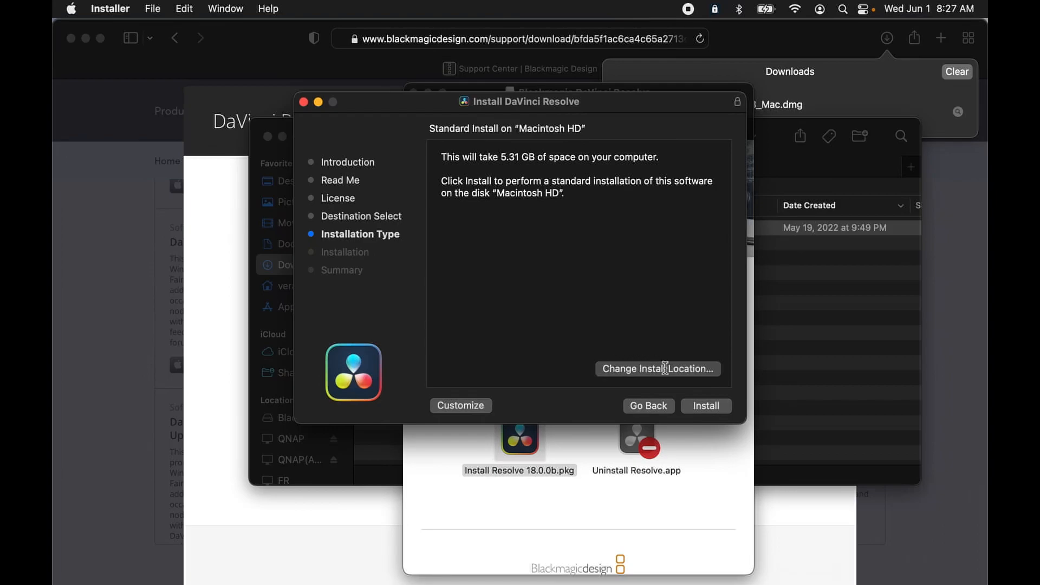
Step: Start the standard installation on Macintosh HD and authorize it with the account password
click(705, 408)
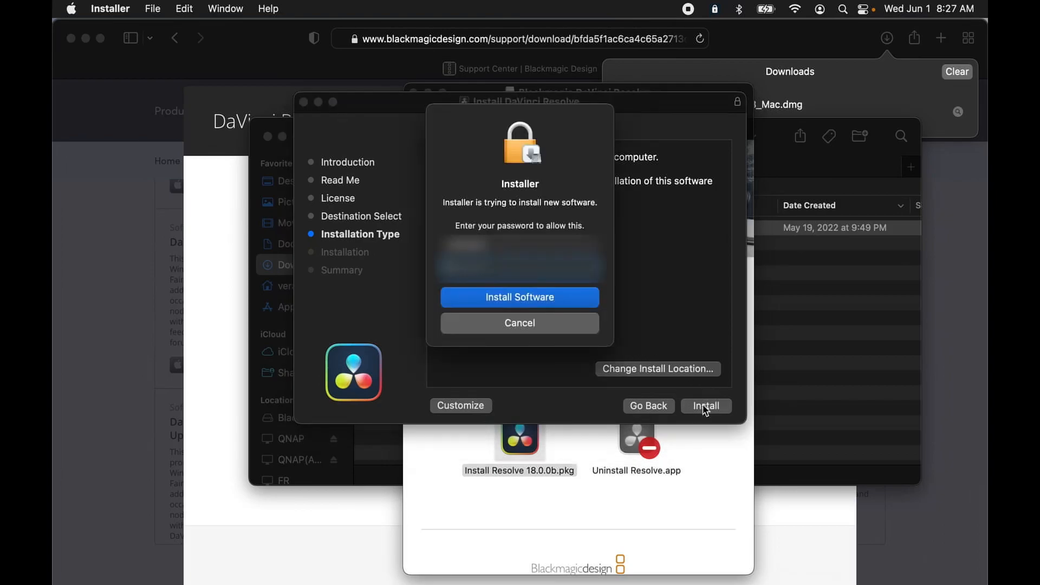
text(•••••)
key(Return)
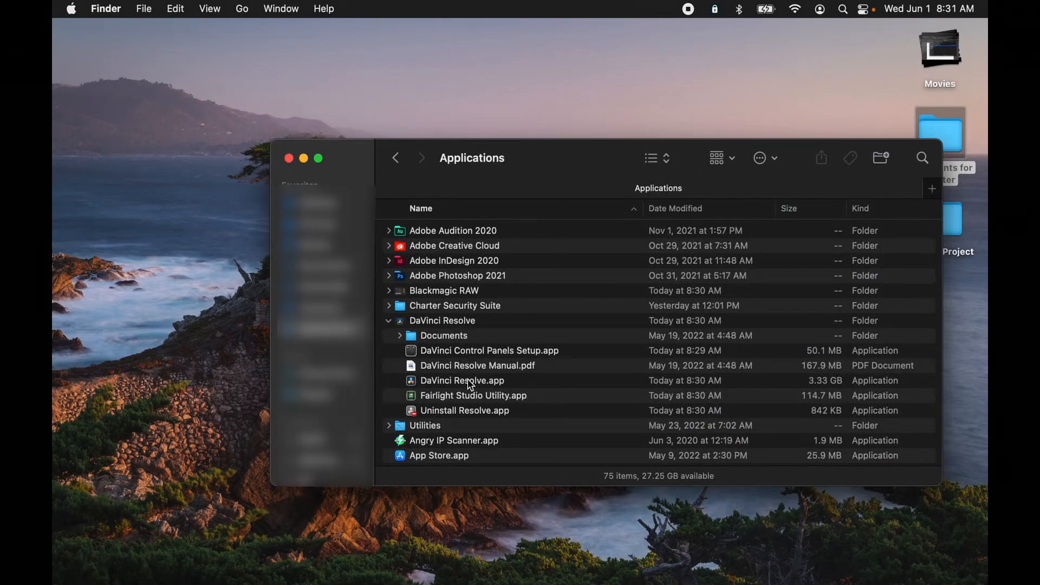
Step: Add DaVinci Resolve.app from the Applications folder to the Dock and launch it from there
drag(471, 385, 494, 578)
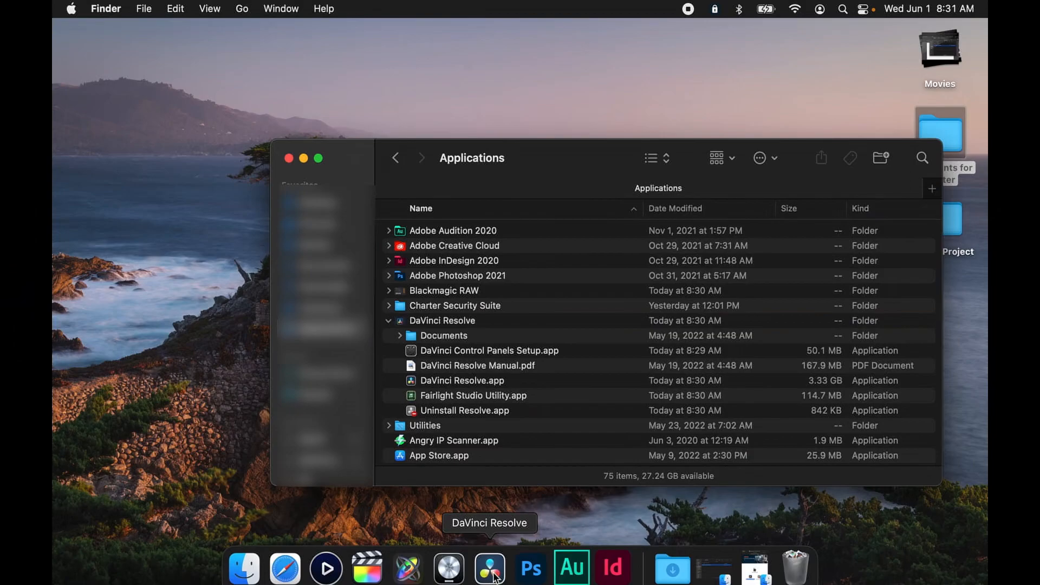
click(494, 577)
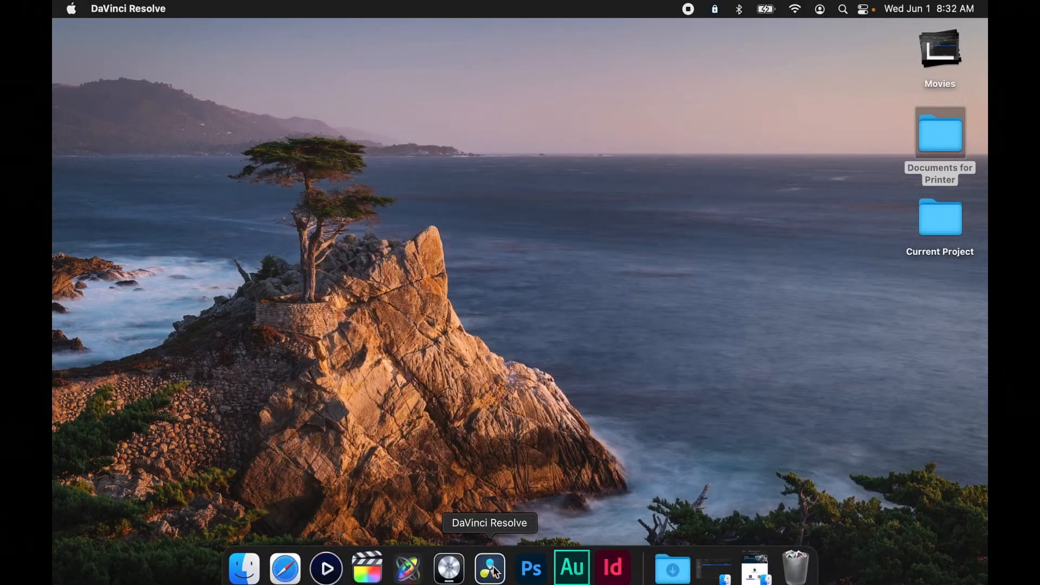
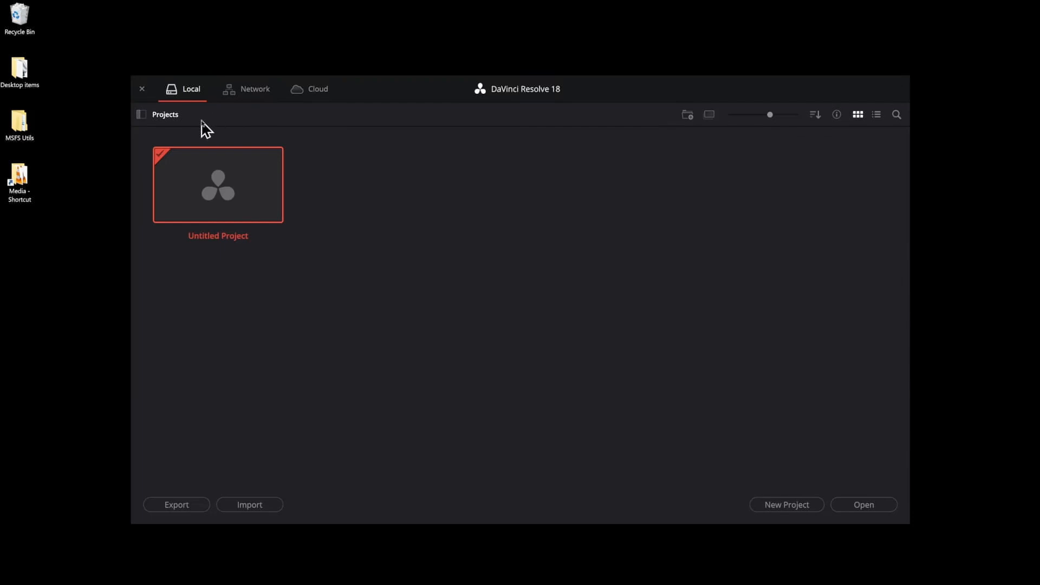
Step: Show the list of project libraries in the Project Manager and hide it again
click(141, 114)
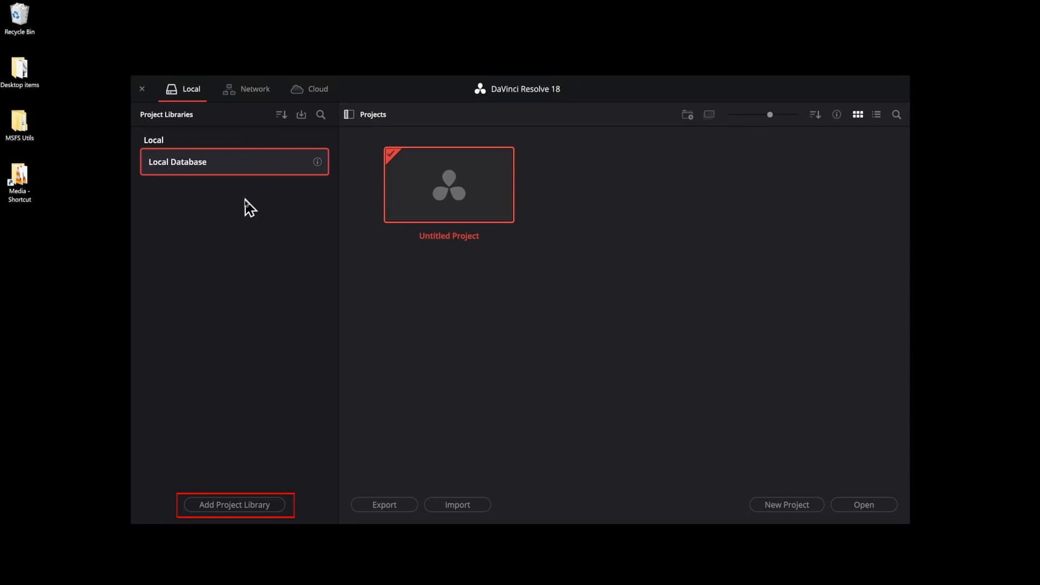
click(349, 115)
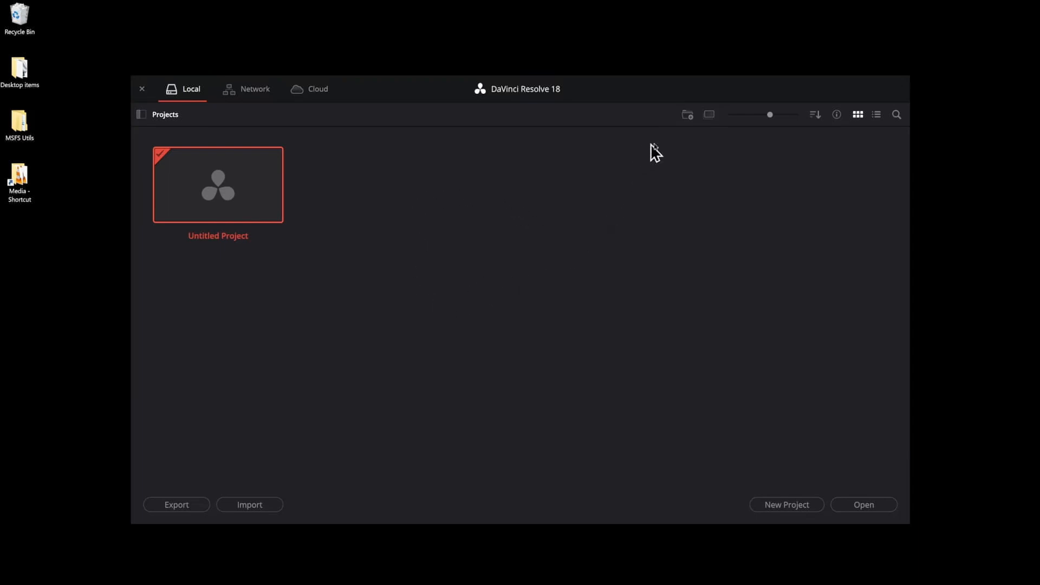
Step: Create a folder named New Folder among the local projects
click(687, 115)
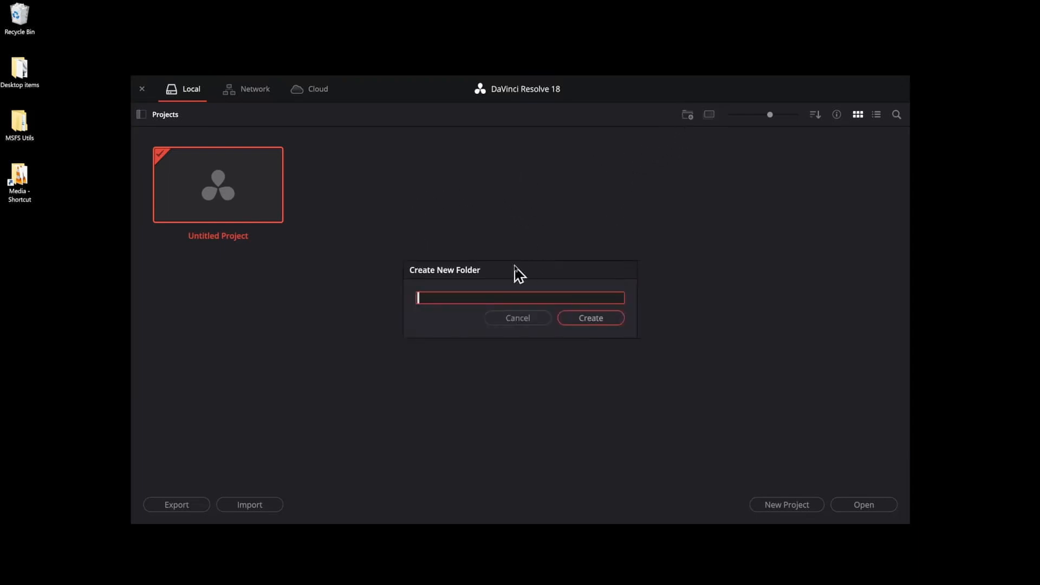
text(New Folder)
key(Return)
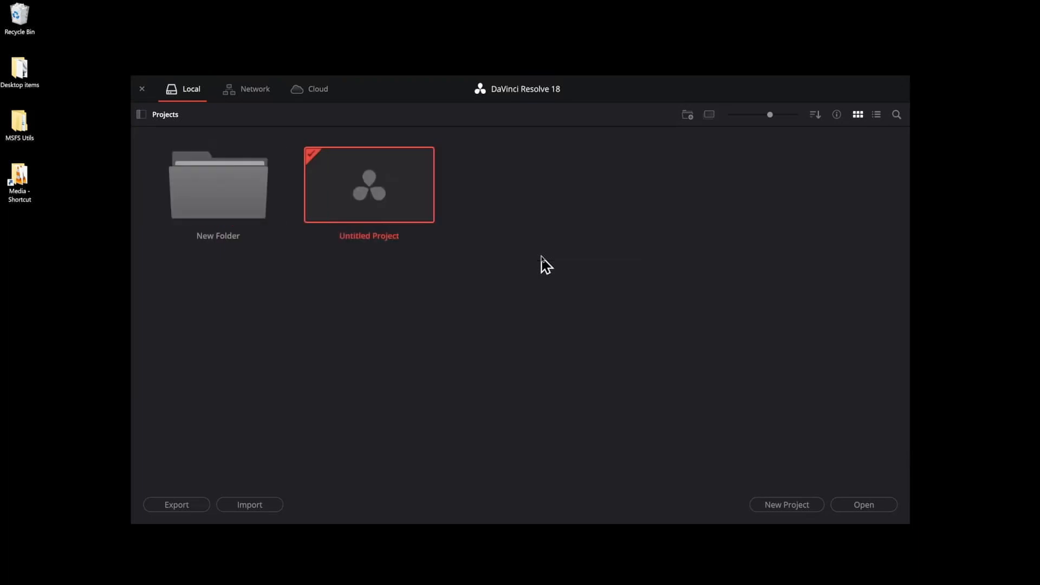
Step: Look inside New Folder, view the options offered in its empty area, and return to the Projects level
double_click(235, 205)
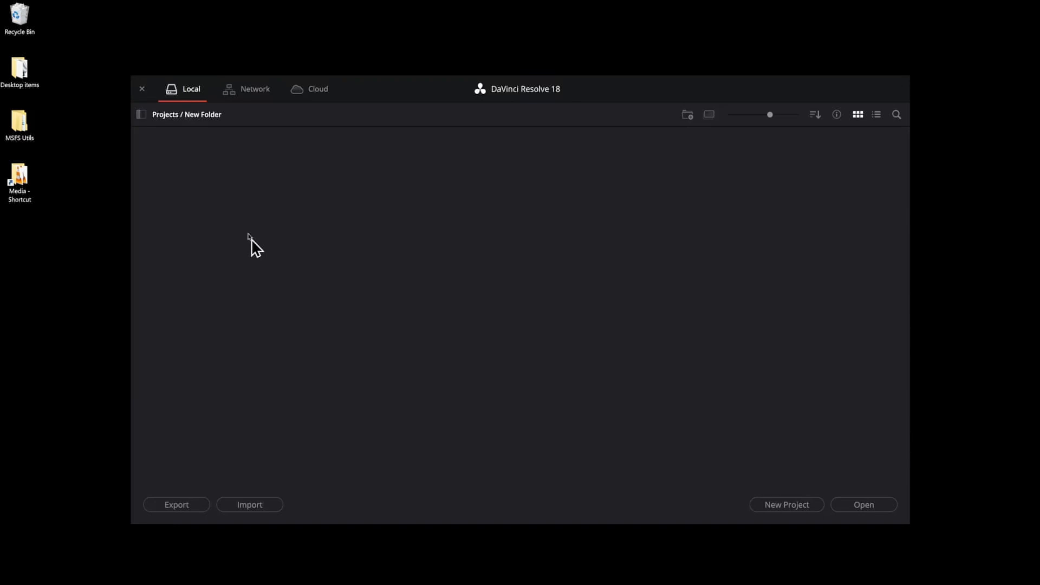
right_click(253, 195)
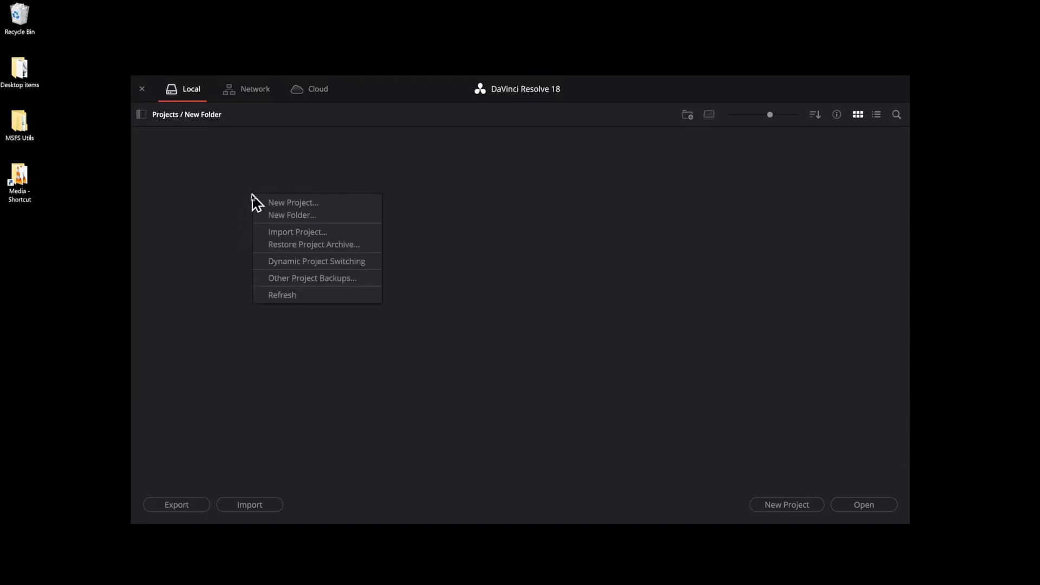
click(243, 256)
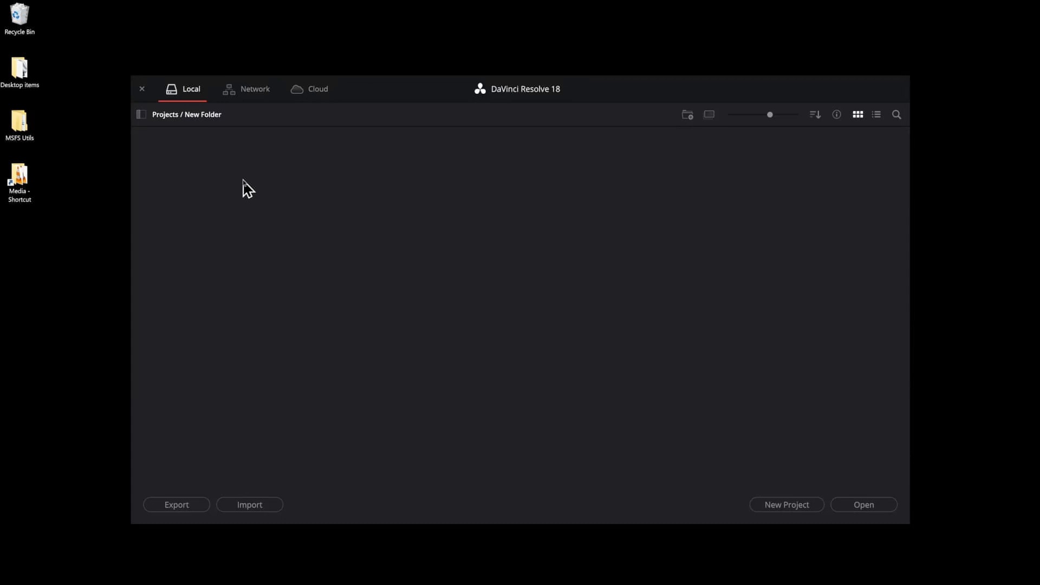
click(168, 117)
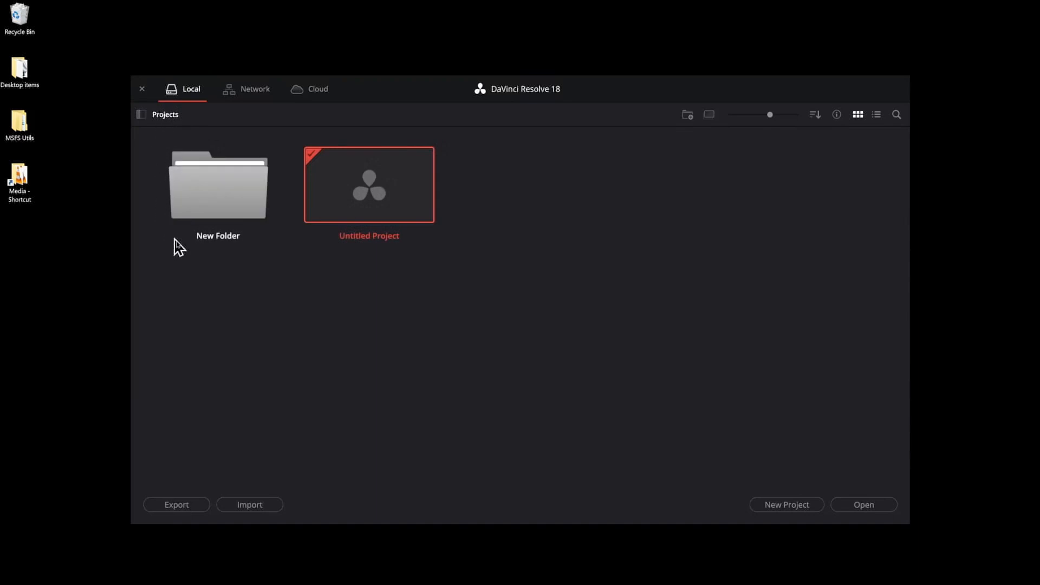
Step: Delete New Folder from the Projects level and confirm the deletion
click(231, 183)
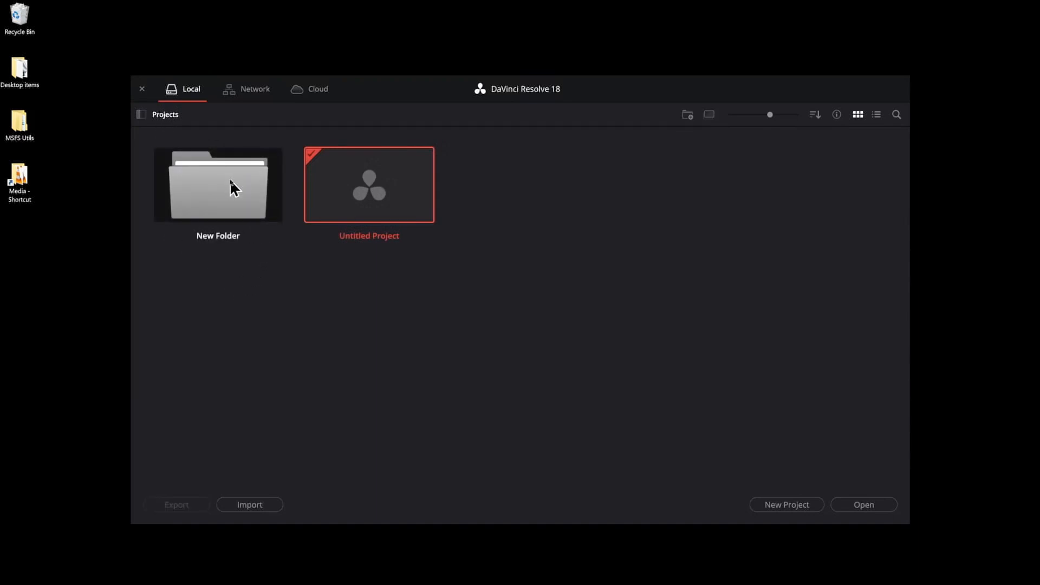
key(Delete)
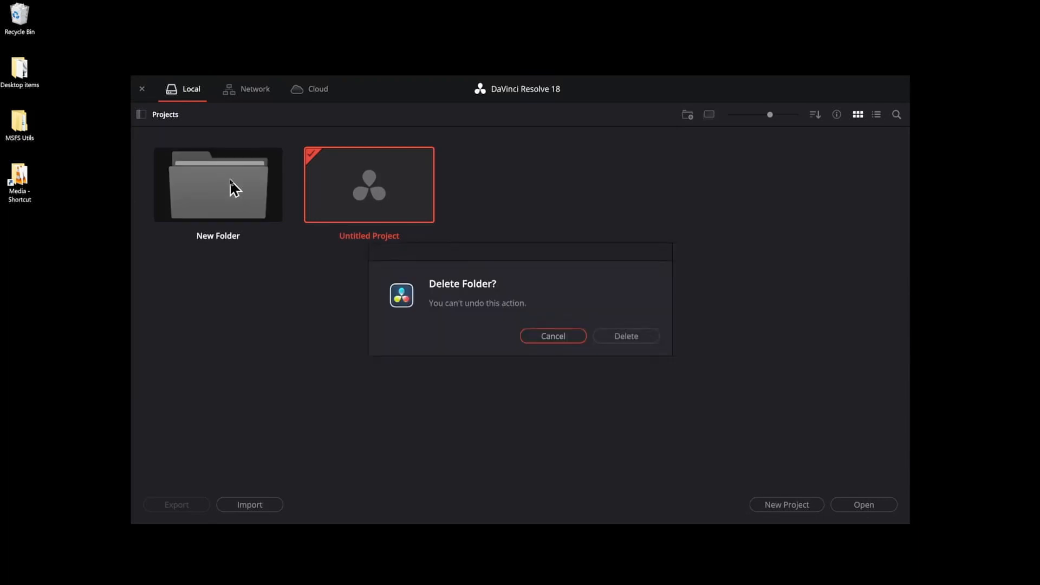
click(636, 339)
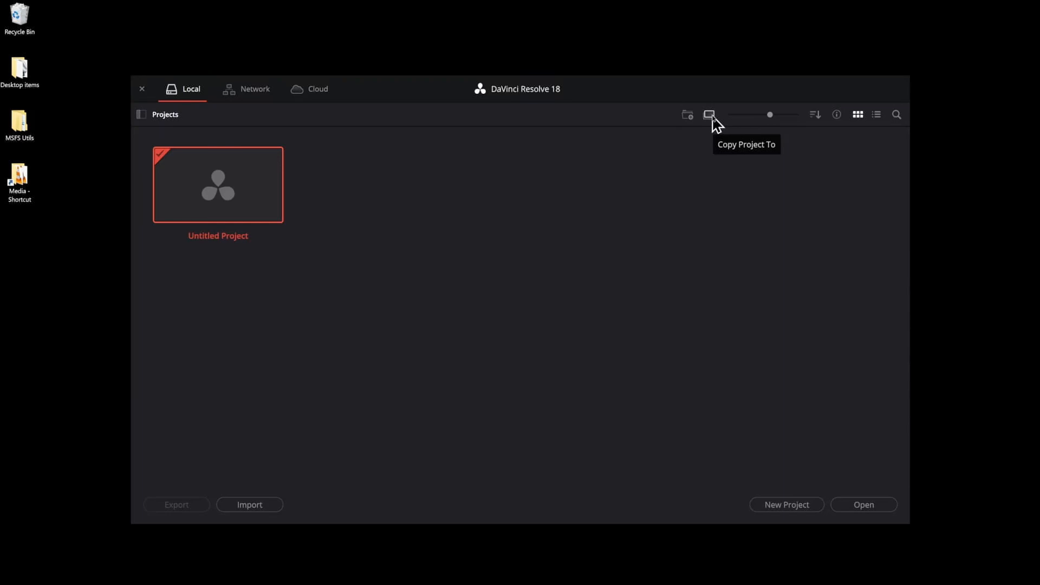
Step: Sort the projects by Date Modified and turn on the project info beneath the thumbnails
click(816, 116)
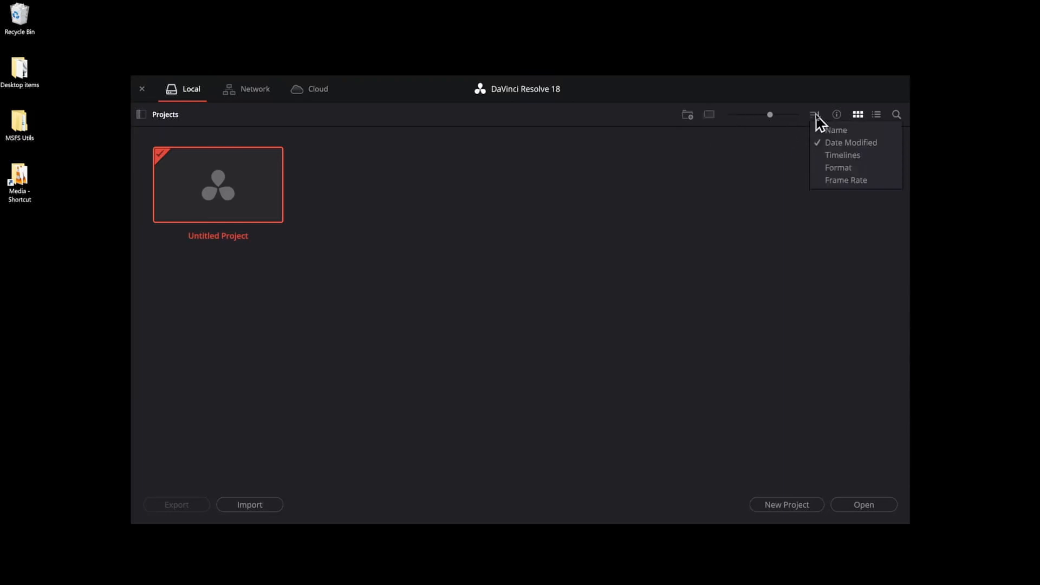
click(873, 144)
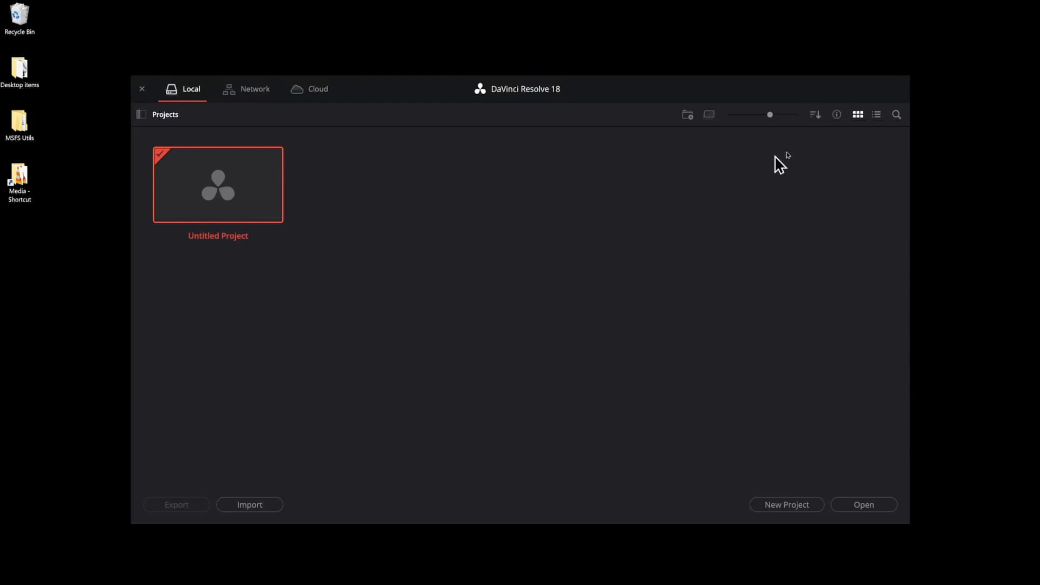
click(838, 115)
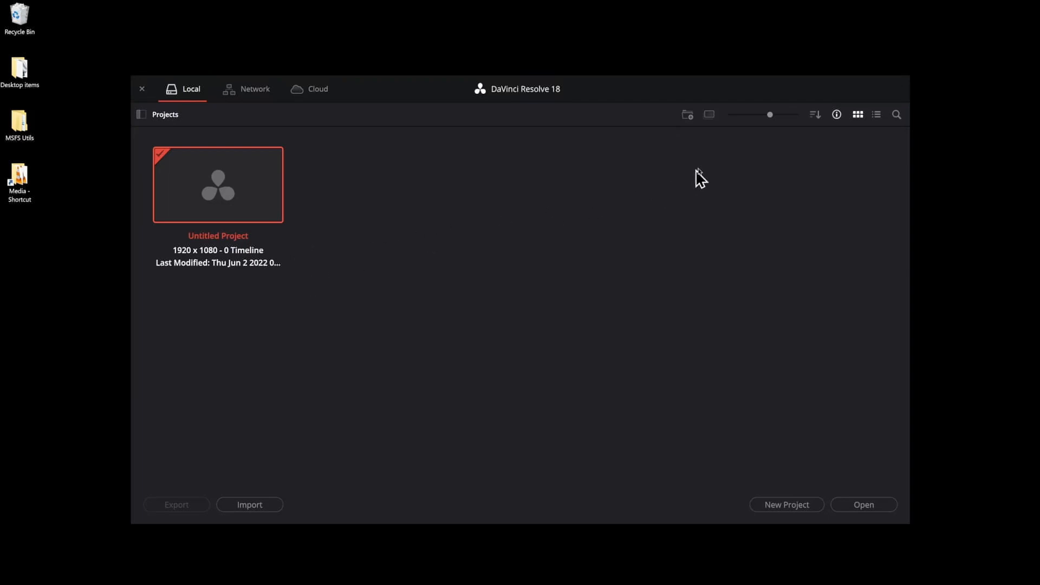
Step: View the projects in list view, return to thumbnail view and make the thumbnails slightly smaller
click(878, 117)
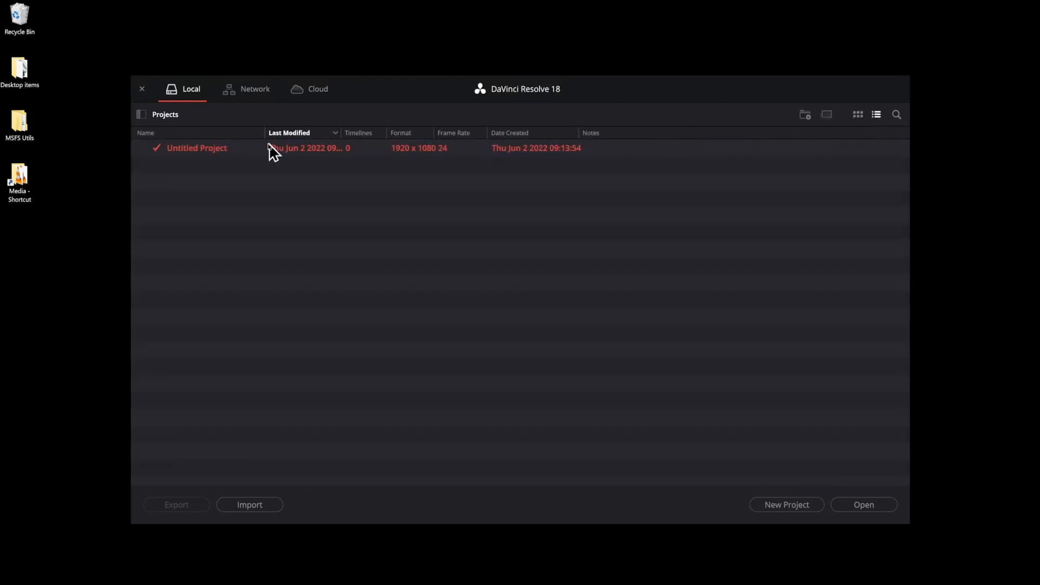
click(859, 116)
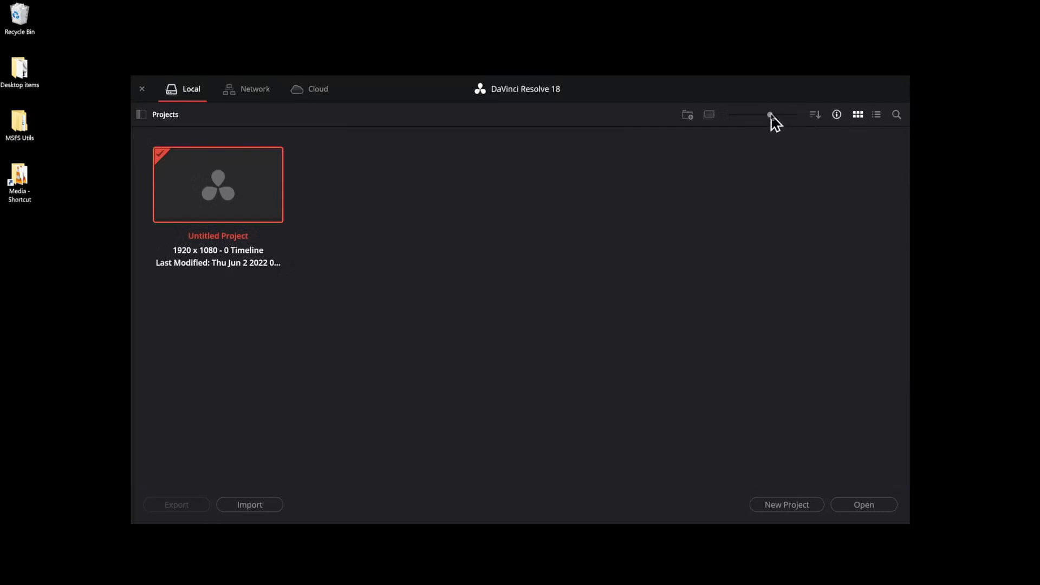
mouse_move(770, 115)
mouse_down()
mouse_move(733, 115)
mouse_move(798, 115)
mouse_move(737, 118)
mouse_move(763, 116)
mouse_up()
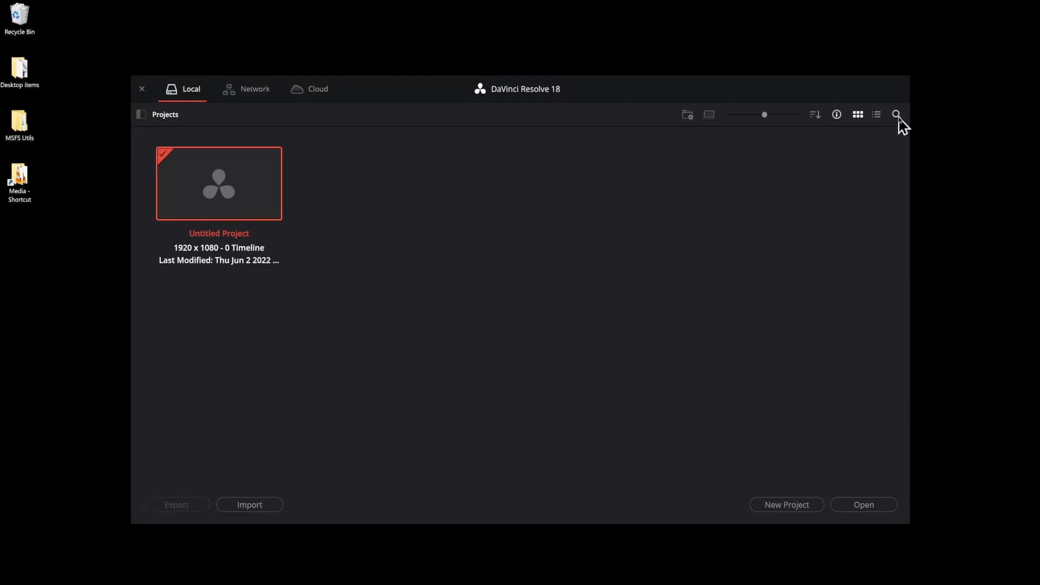
Step: Show the project search, view its filter choices and keep filtering by Name
click(897, 115)
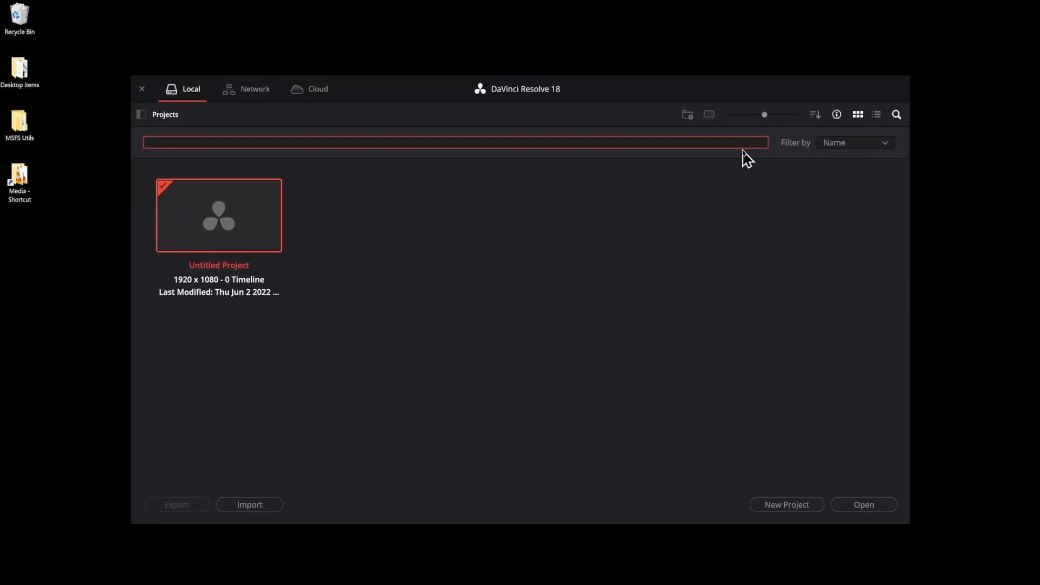
click(835, 146)
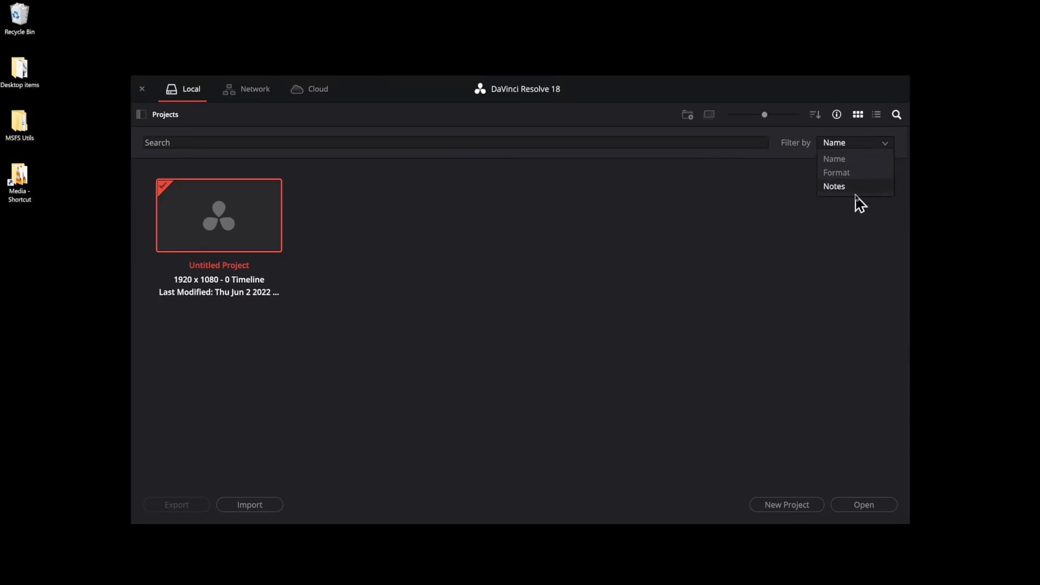
click(855, 160)
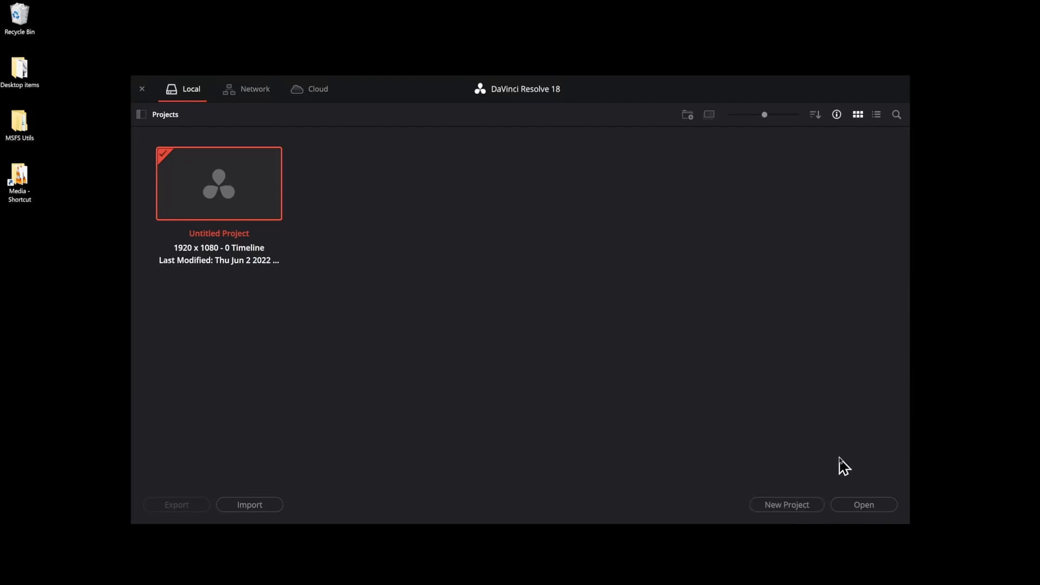
Step: Open Untitled Project and look through the Cut, Edit, Fusion, Color, Fairlight and Deliver pages, ending on the Edit page
click(884, 508)
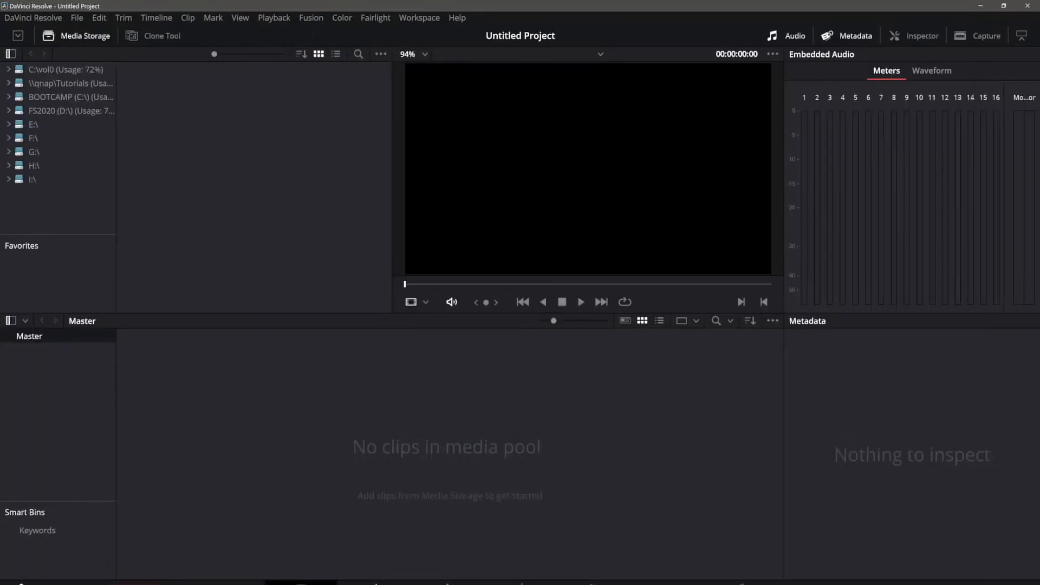
click(375, 583)
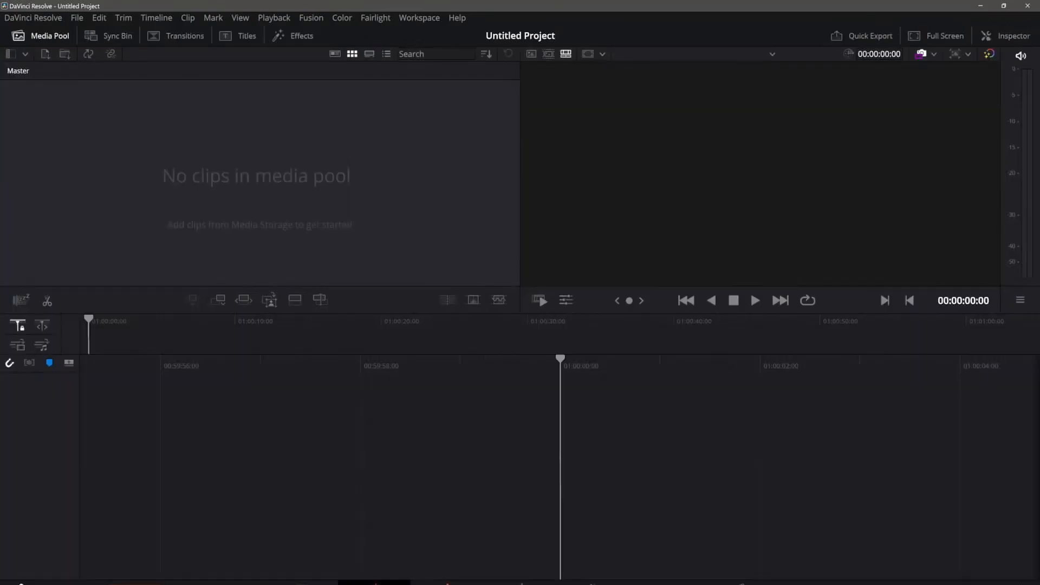
click(448, 583)
click(521, 583)
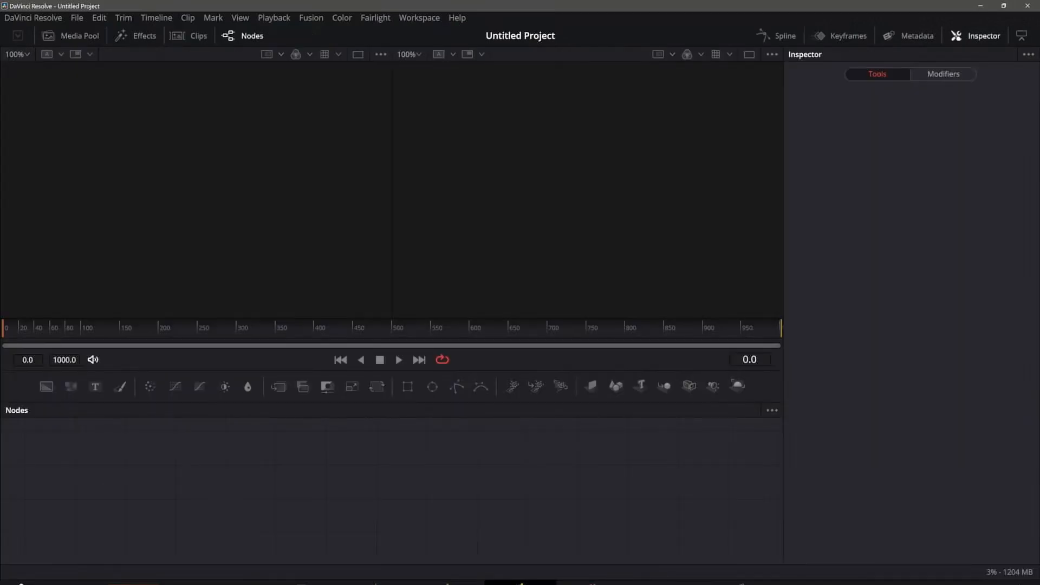
click(593, 584)
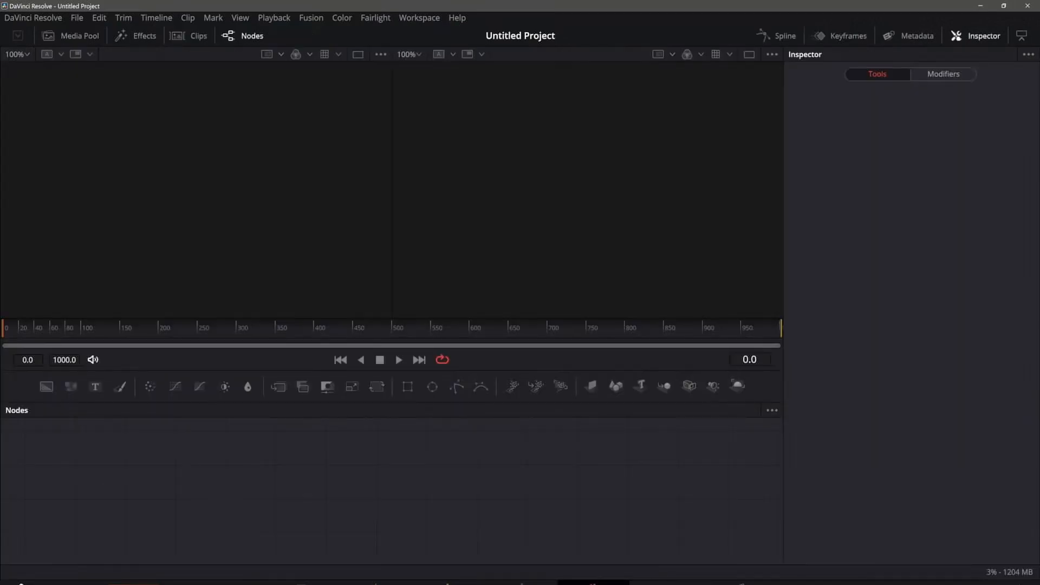
click(657, 584)
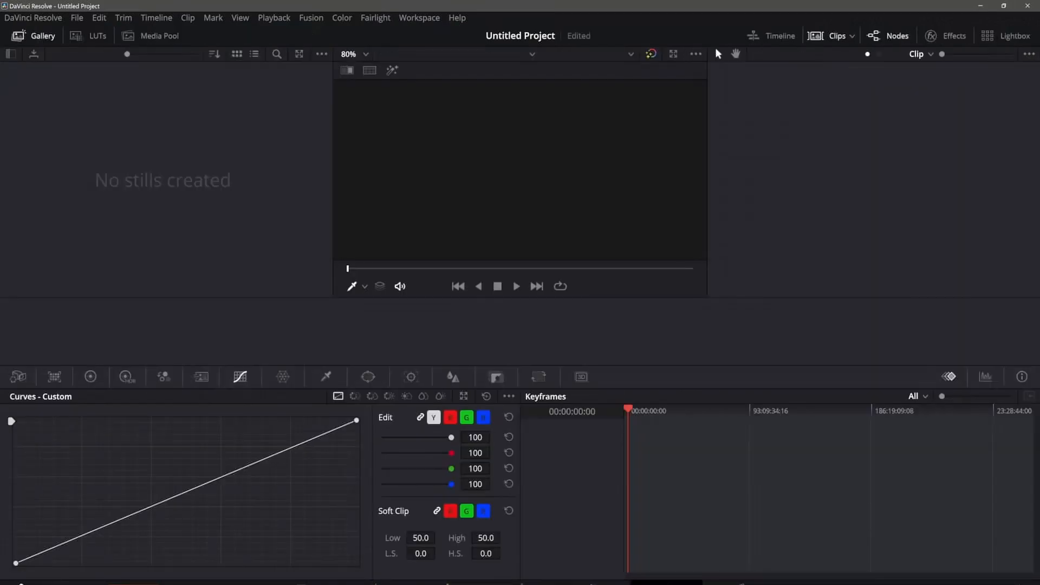
click(740, 583)
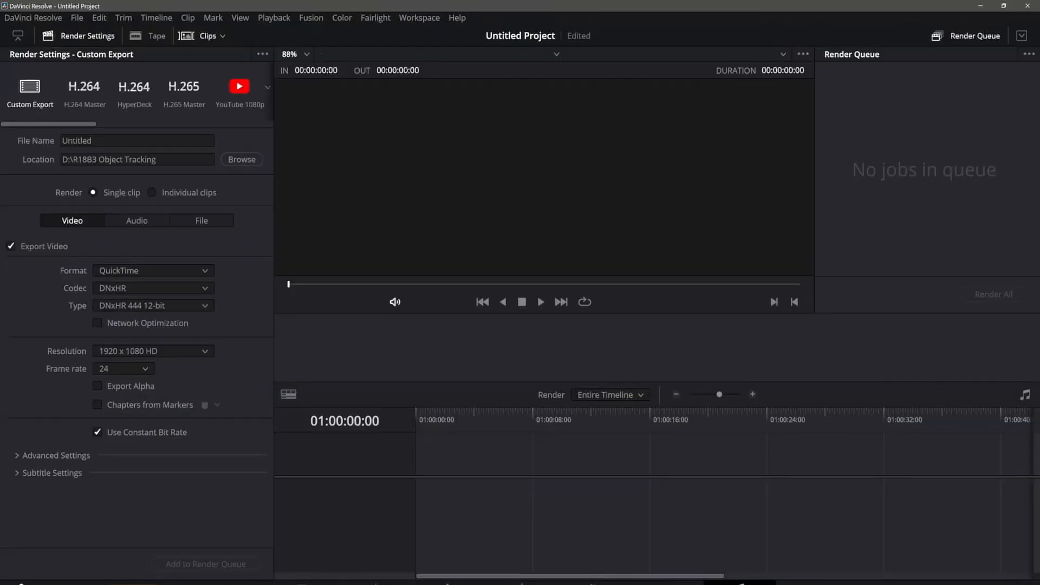
click(374, 583)
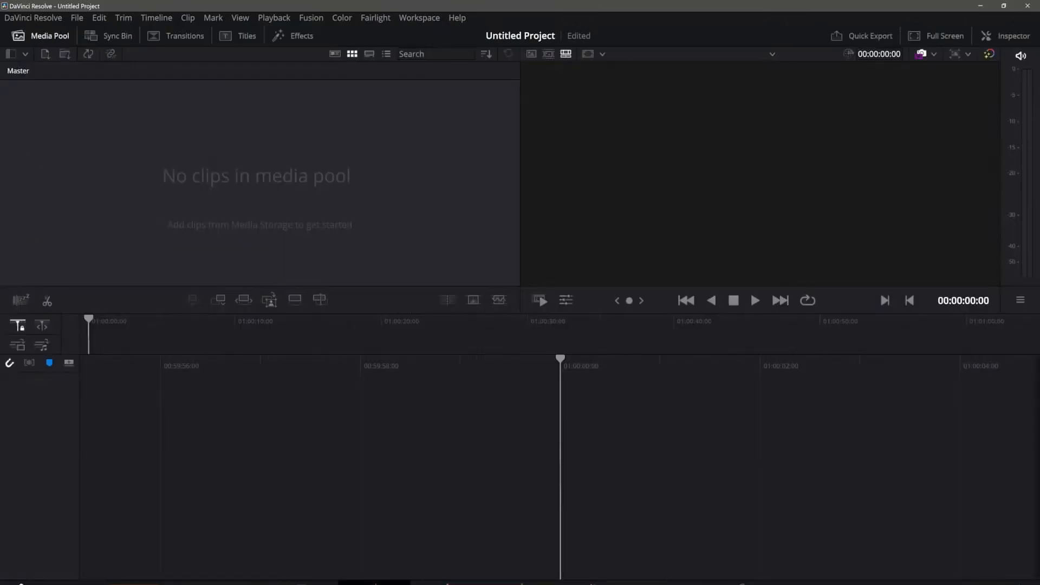
click(447, 583)
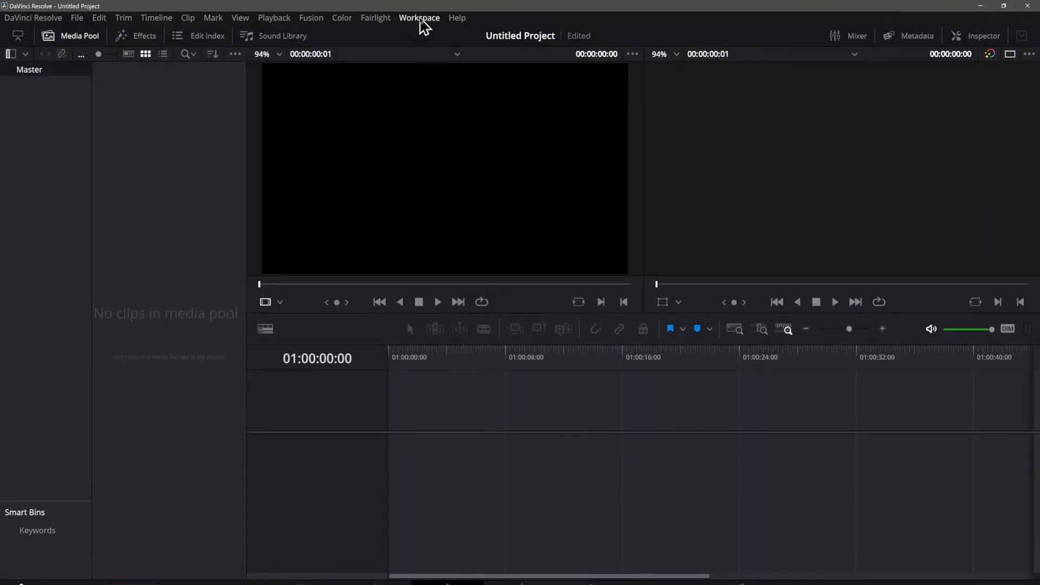
Step: Hide the Media and Cut pages from the page navigation
click(421, 23)
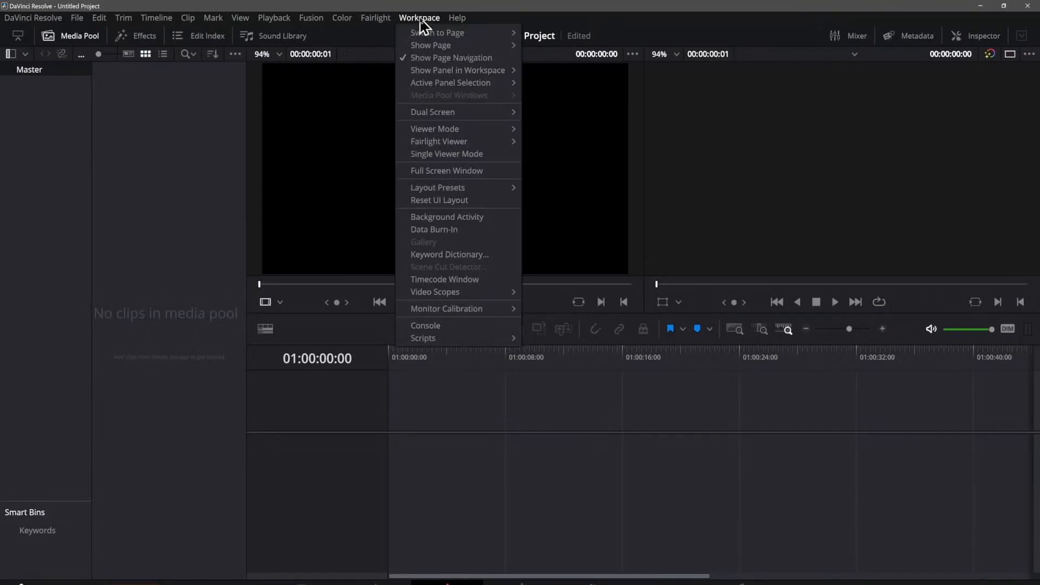
mouse_move(437, 48)
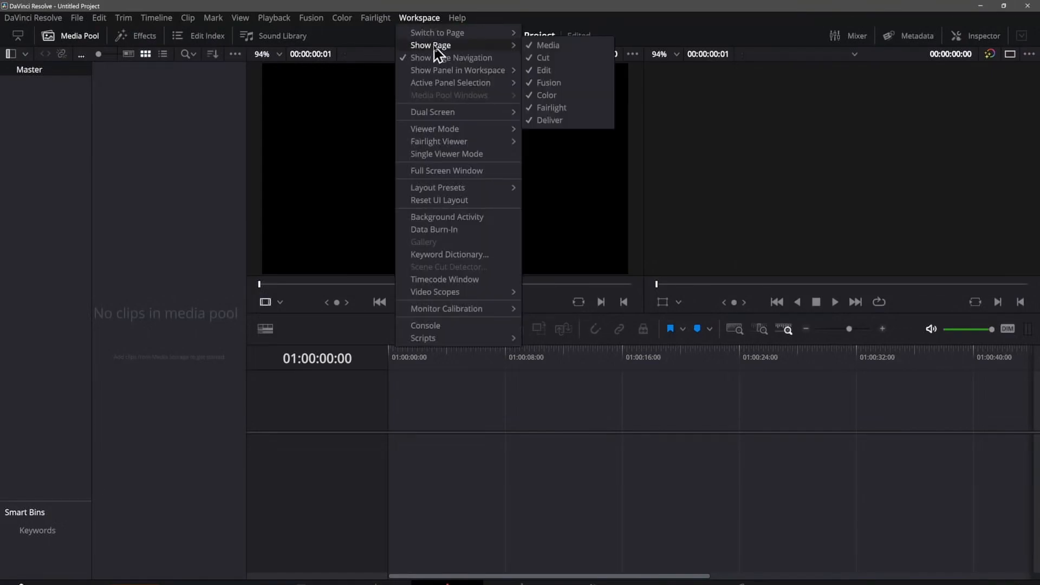
click(548, 46)
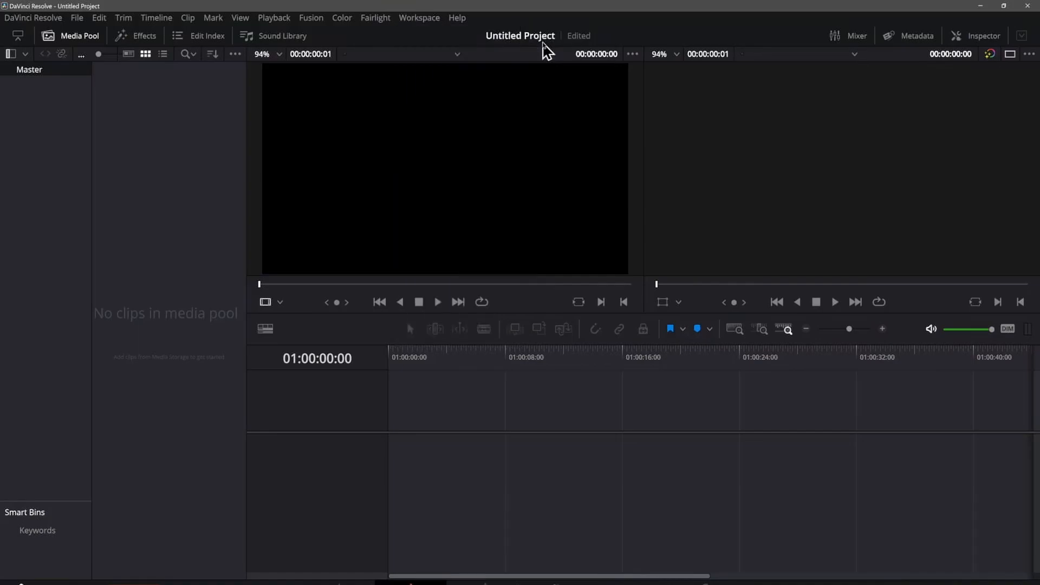
click(428, 23)
mouse_move(442, 49)
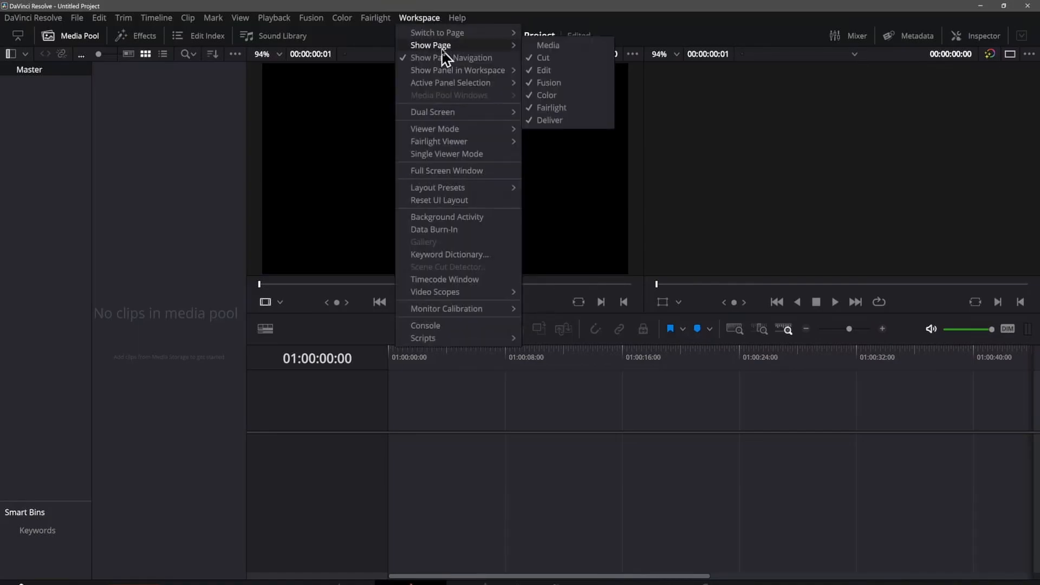
click(563, 60)
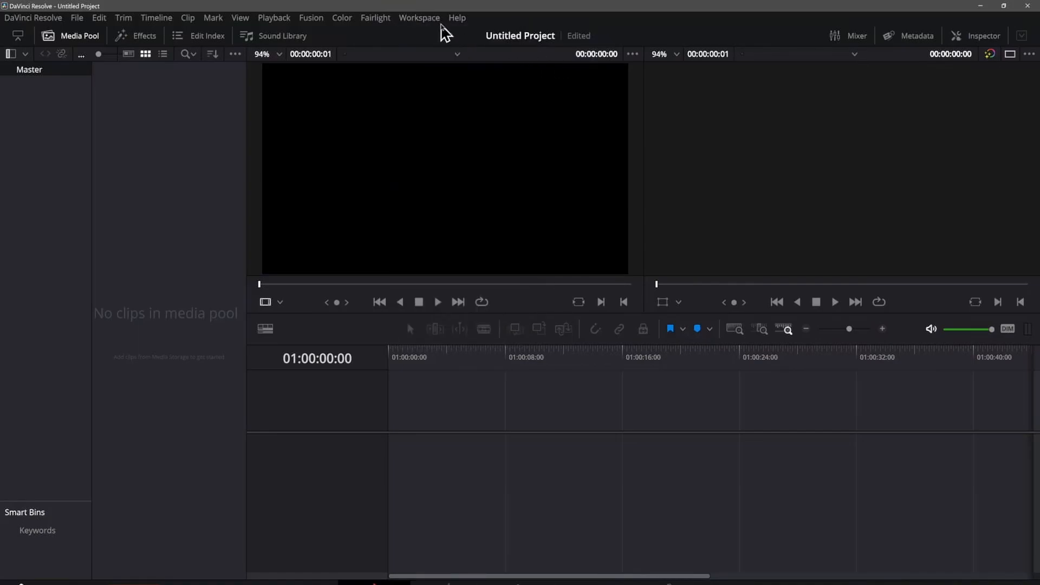
Step: Hide the Fusion and Color pages from the page navigation
click(434, 21)
mouse_move(462, 48)
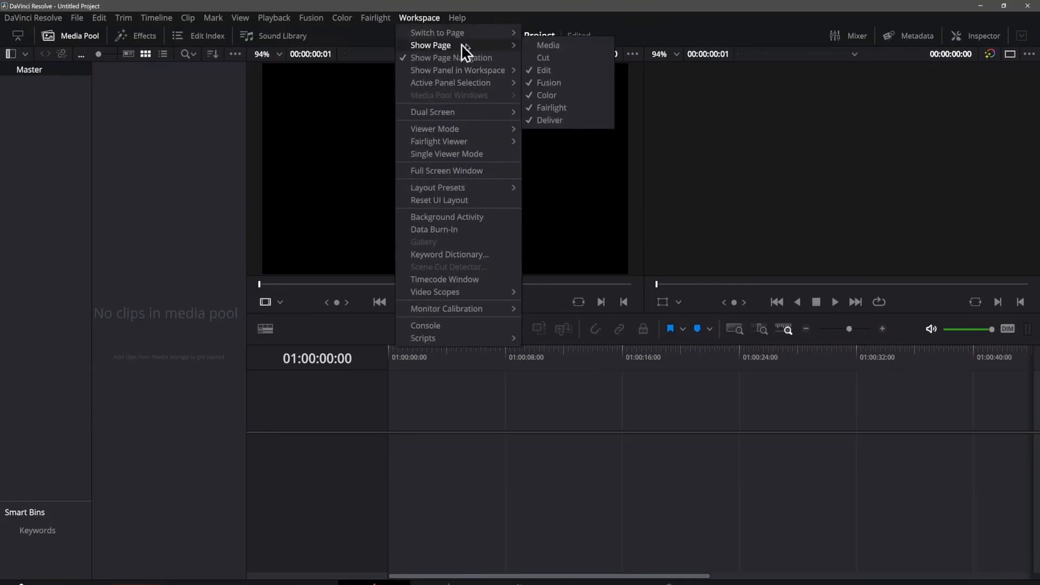
click(555, 85)
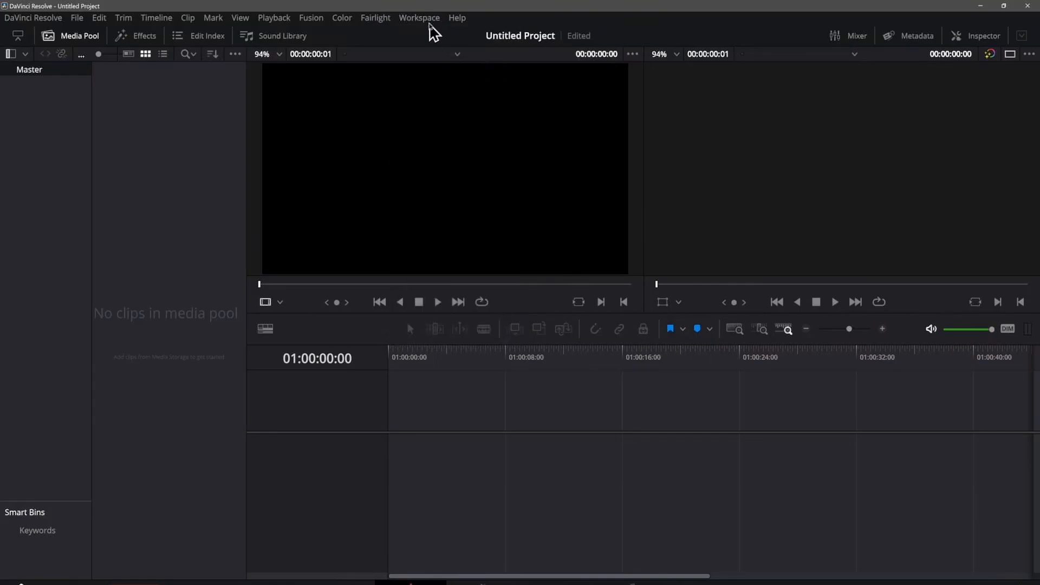
click(428, 23)
mouse_move(457, 46)
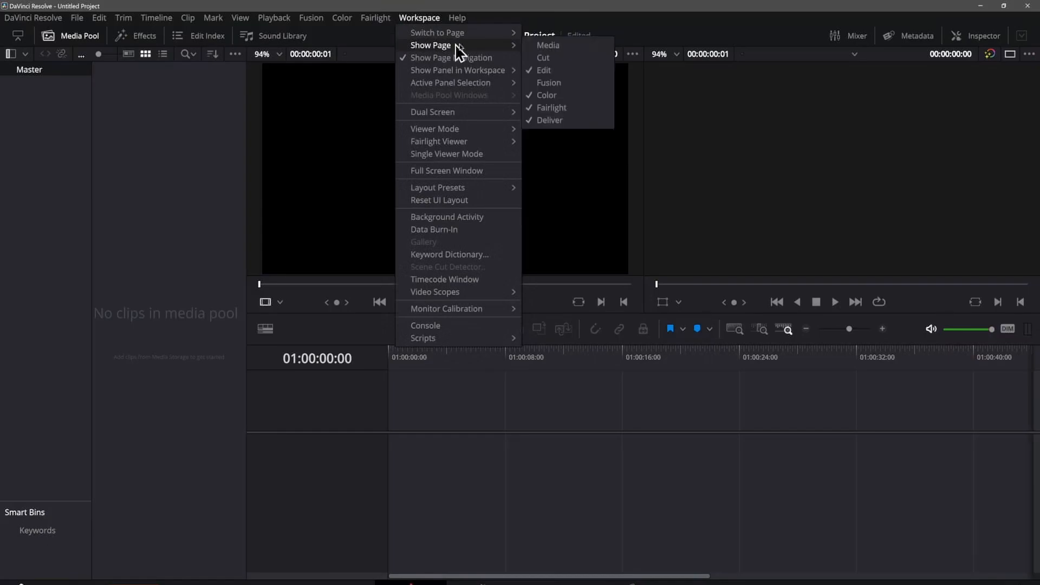
click(552, 97)
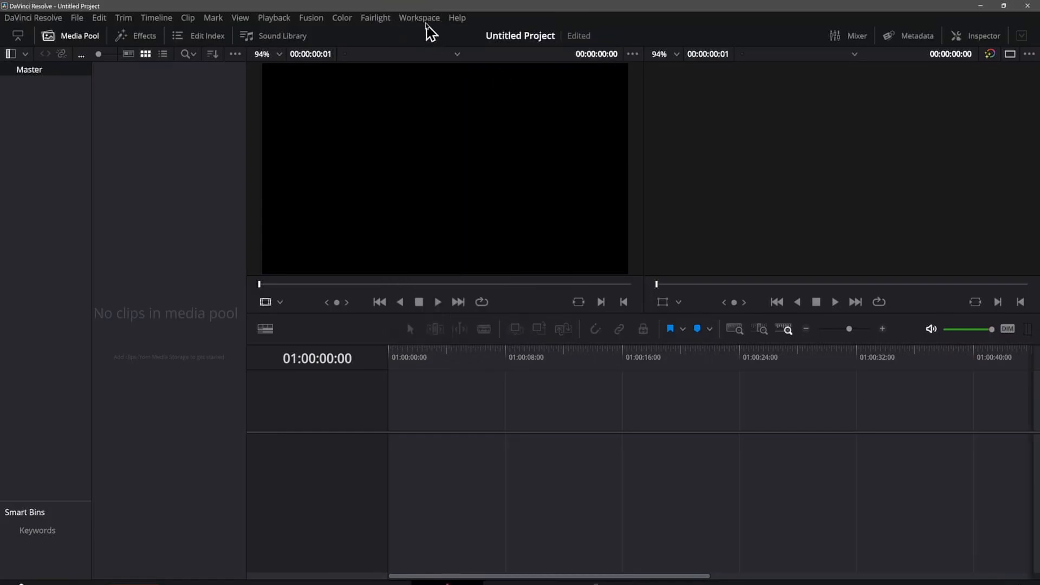
Step: Hide the Fairlight and Deliver pages so that only the Edit page stays enabled
click(425, 24)
mouse_move(442, 48)
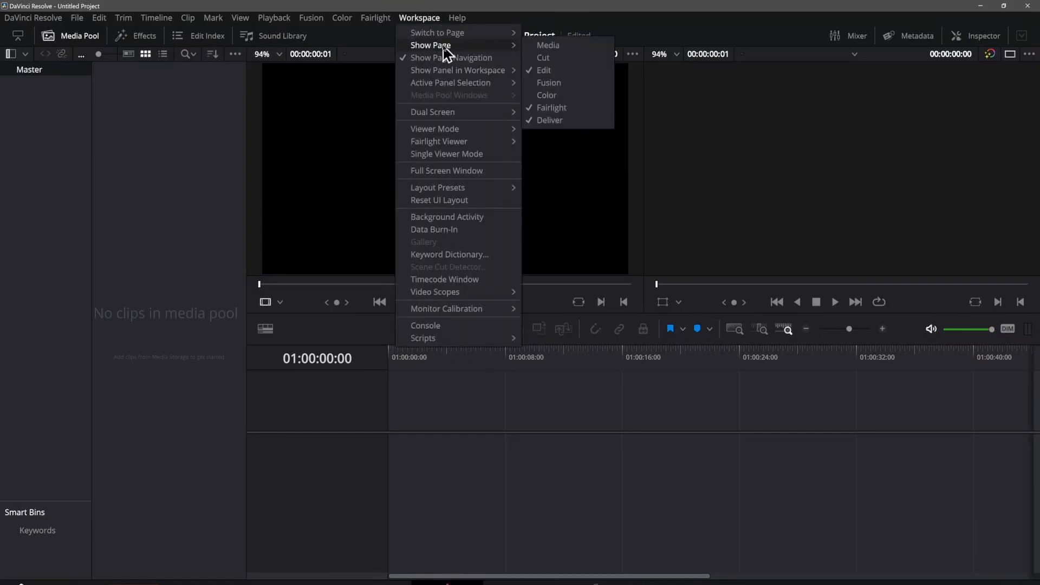
click(551, 108)
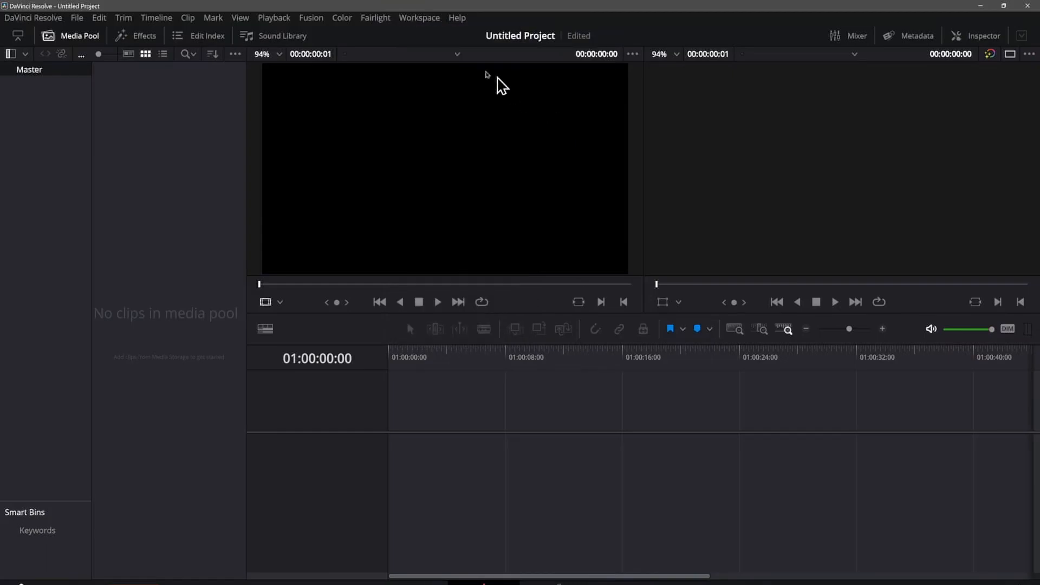
click(424, 23)
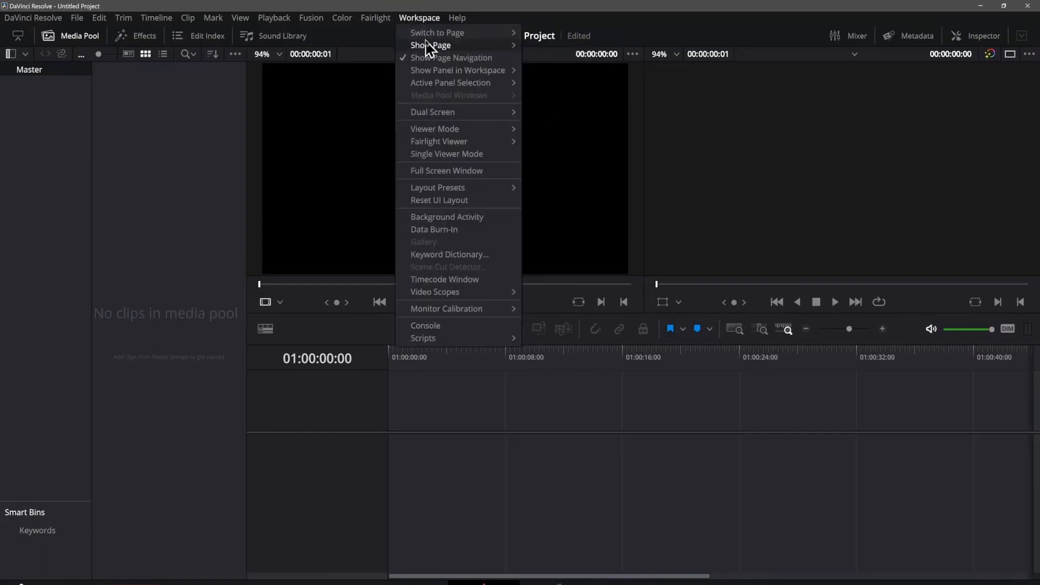
mouse_move(434, 47)
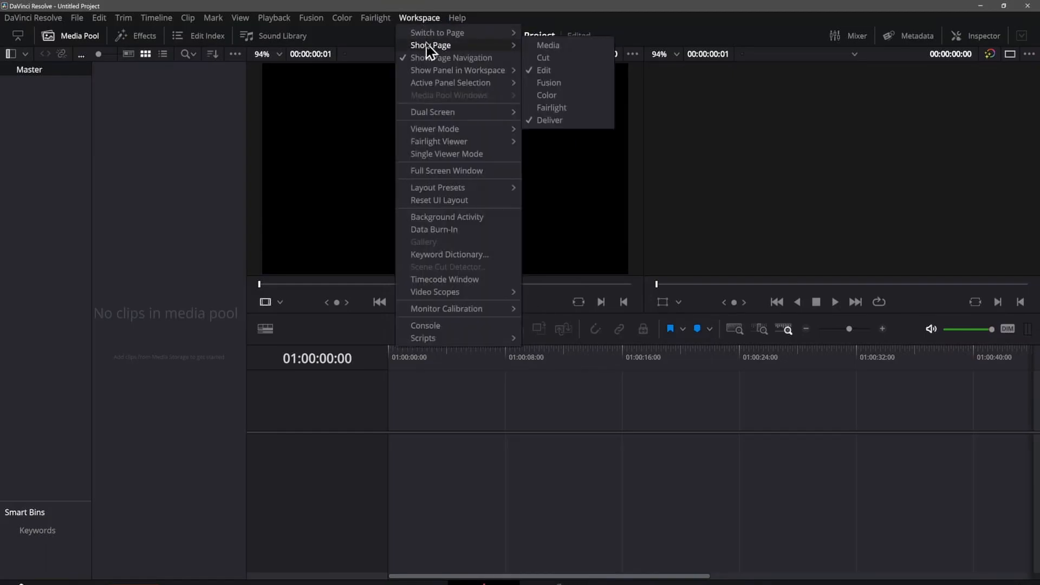
click(568, 120)
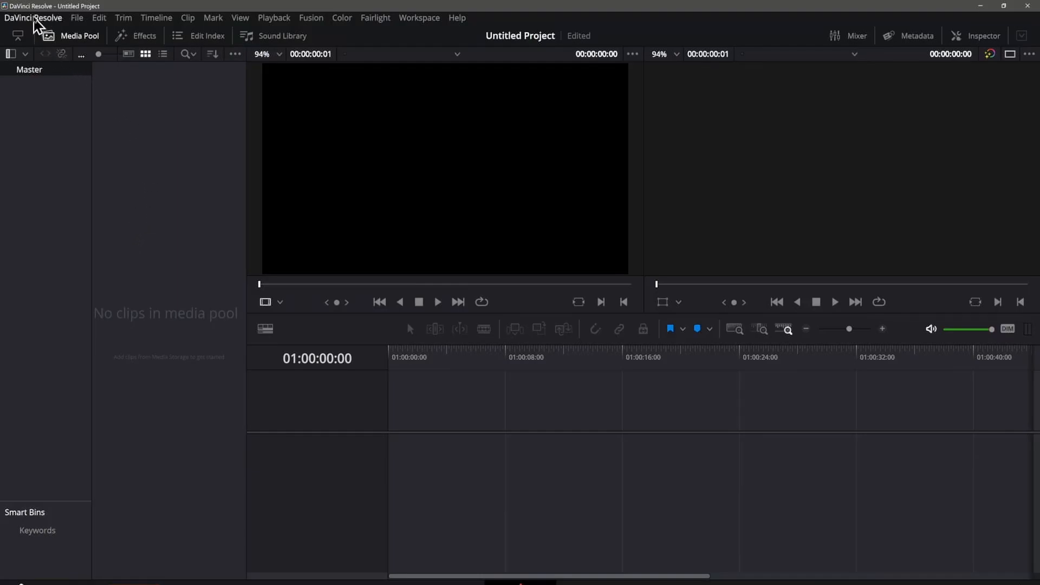
Step: Open the user preferences and review the Project Save and Load settings, including Live save and Project backups
click(35, 19)
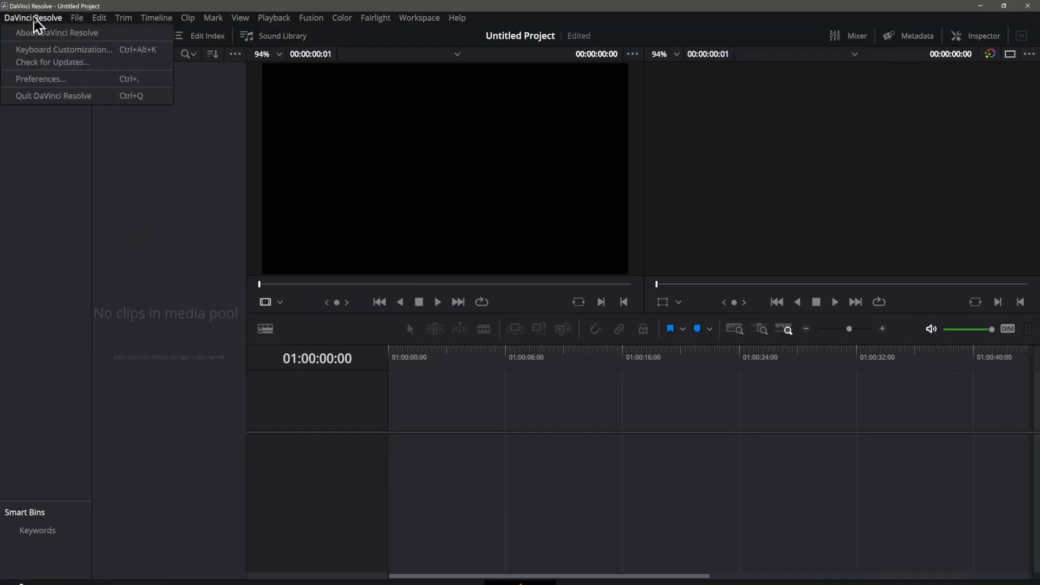
click(42, 80)
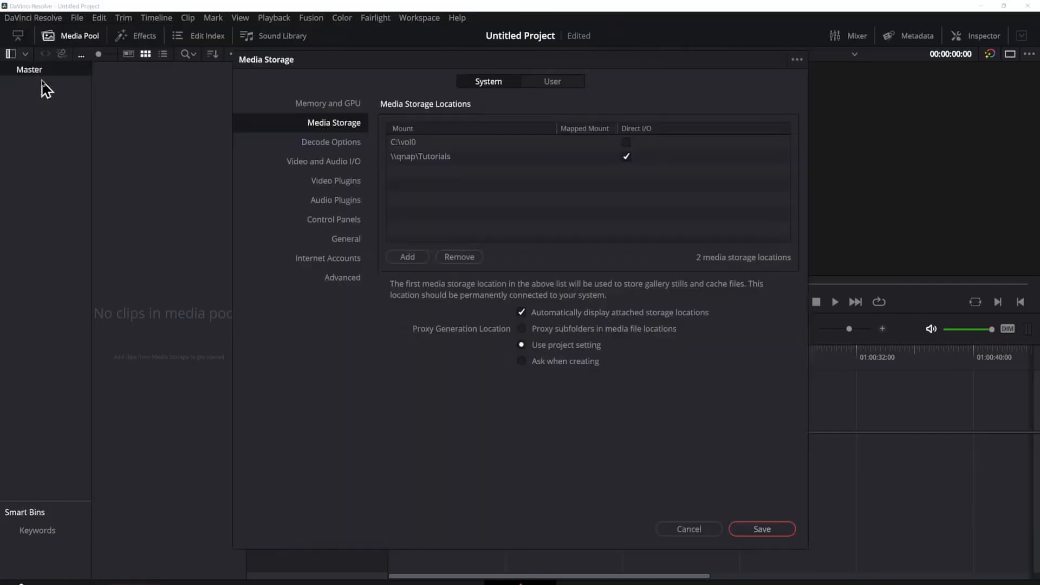
click(562, 82)
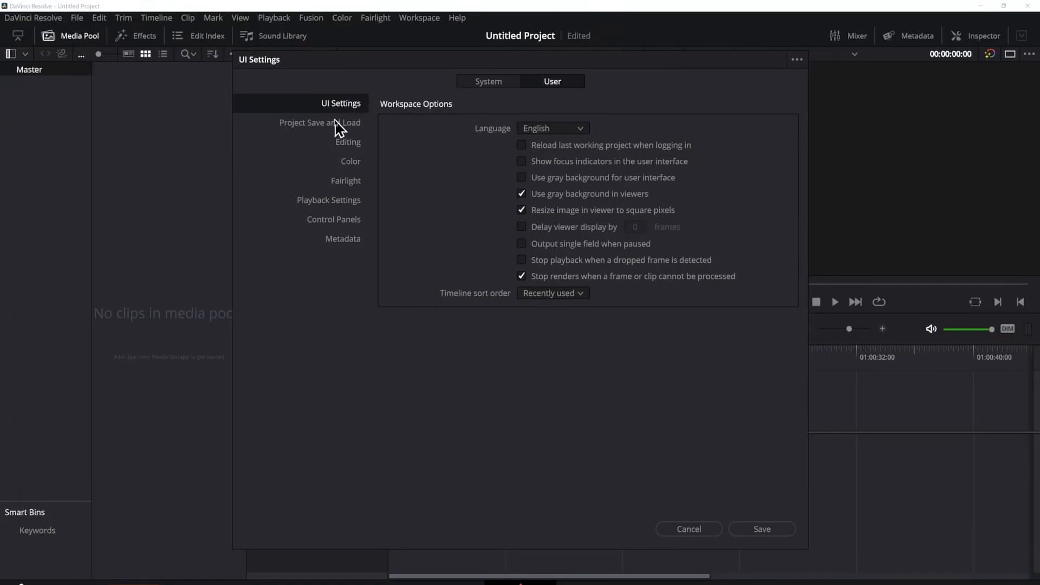
click(292, 125)
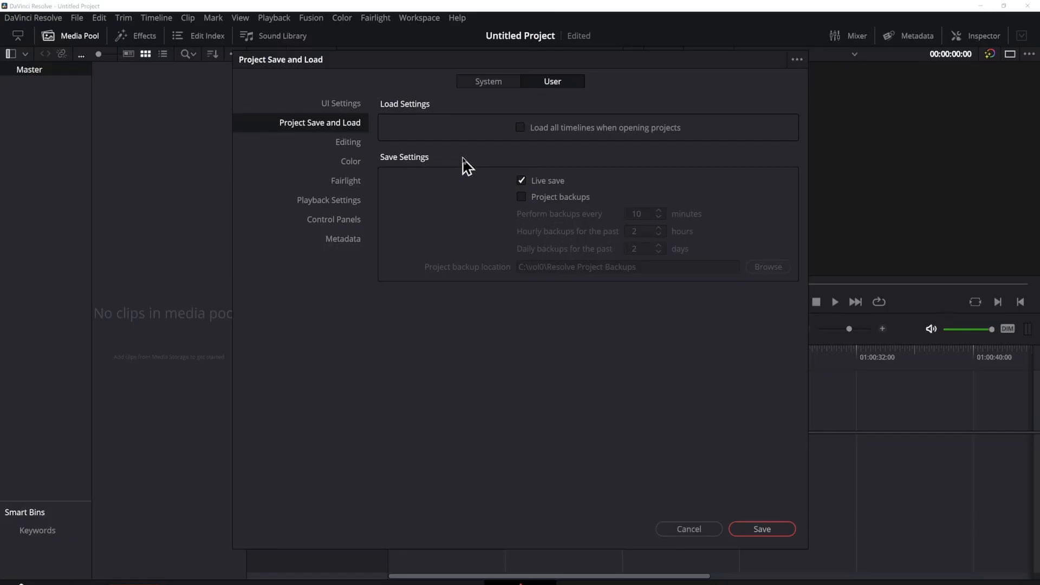
Step: Enable focus indicators in the user interface in the UI Settings and save the preferences
click(345, 106)
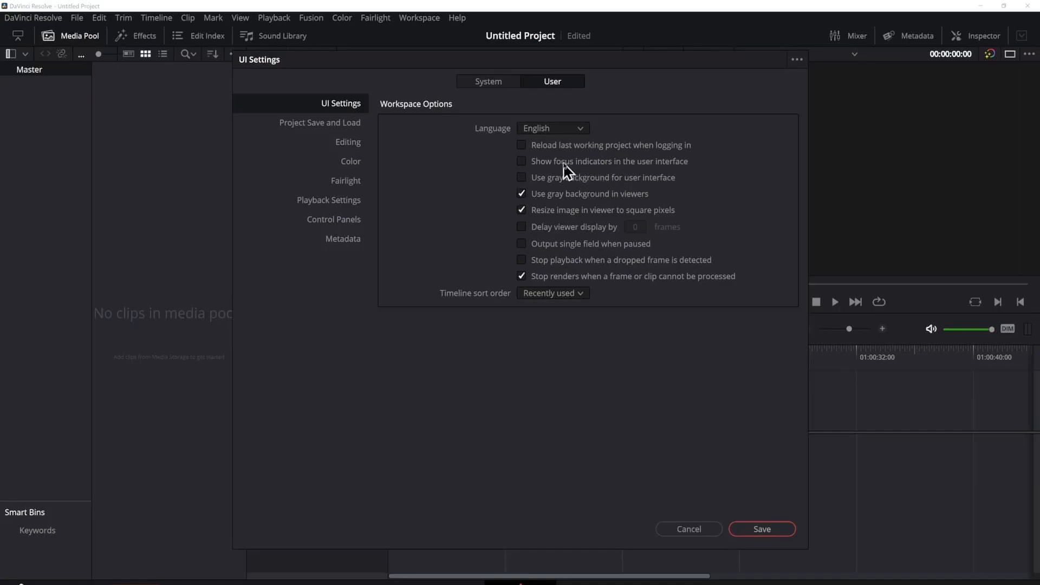
click(520, 162)
click(763, 531)
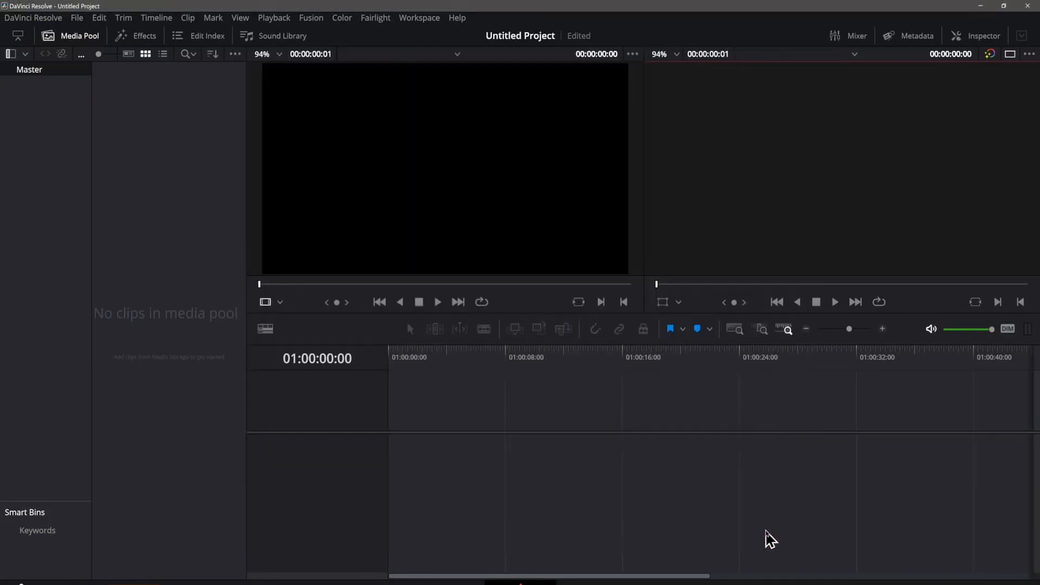
Step: Give focus to the source viewer, timeline viewer, media pool and timeline in turn, ending on the media pool
click(500, 164)
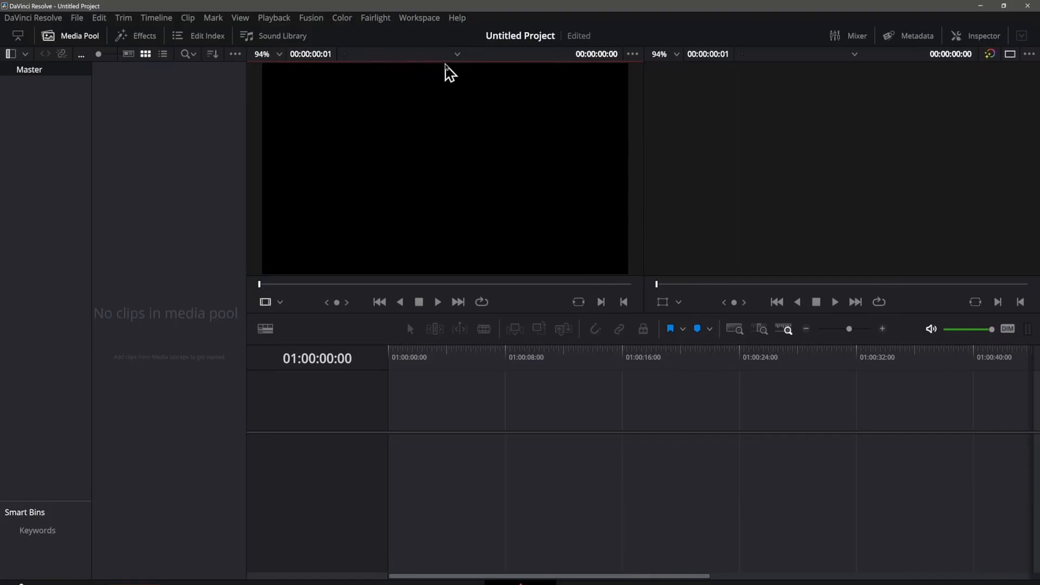
click(809, 151)
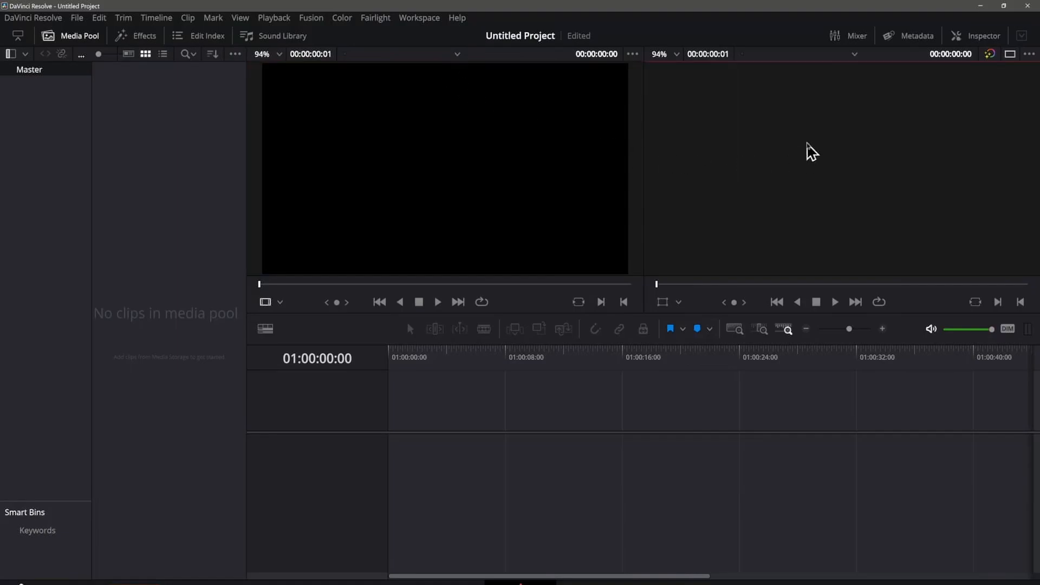
click(140, 185)
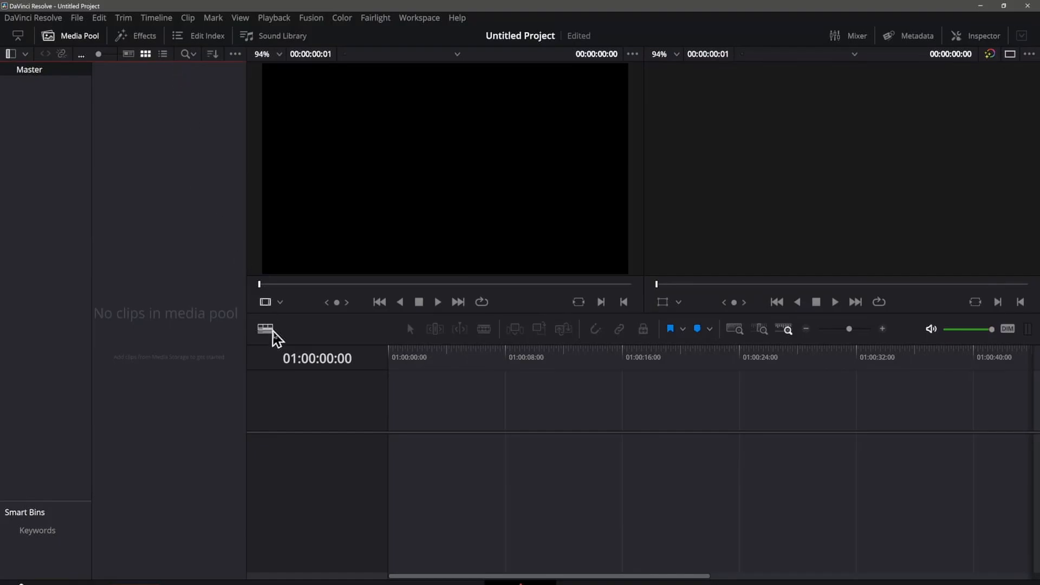
click(478, 415)
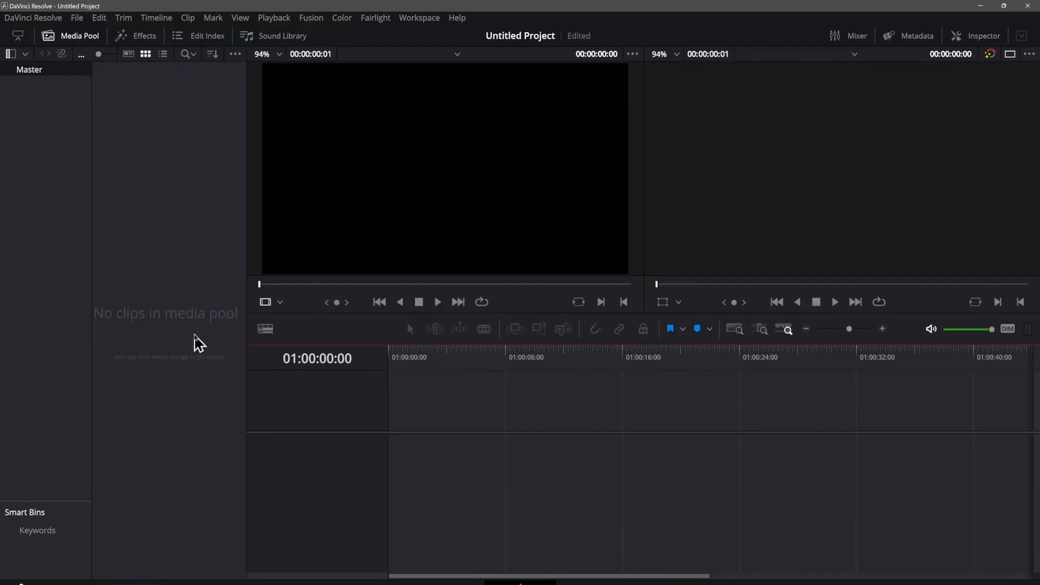
click(201, 337)
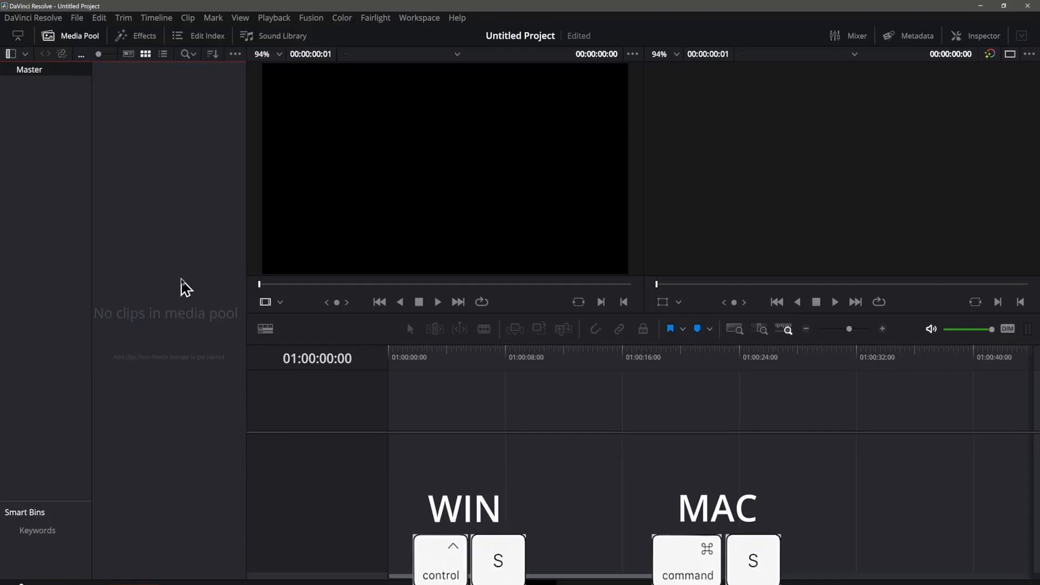
Step: Save the current project under the name Resolve Tutorial
key(ctrl+s)
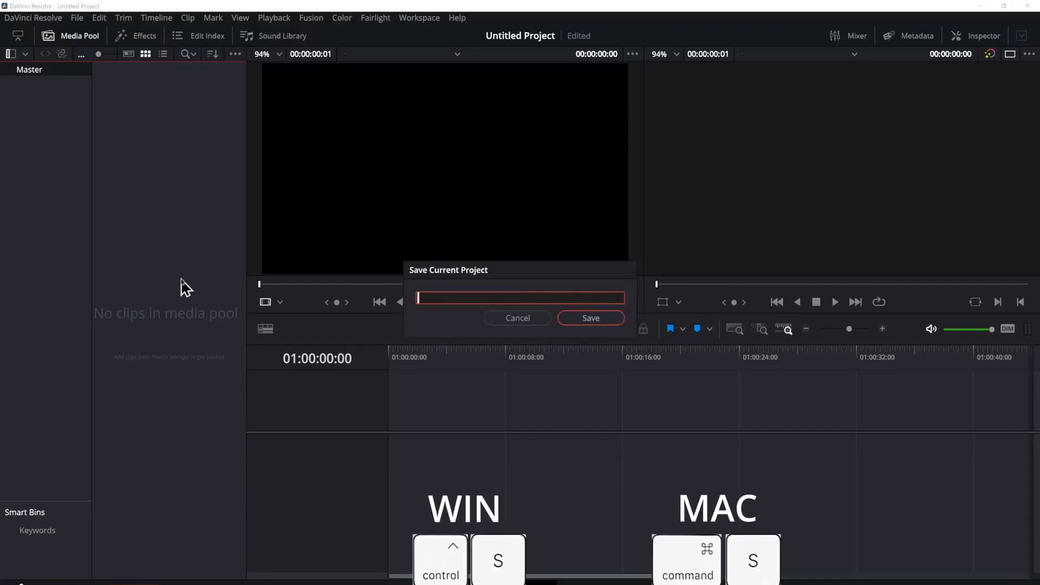
text(Res)
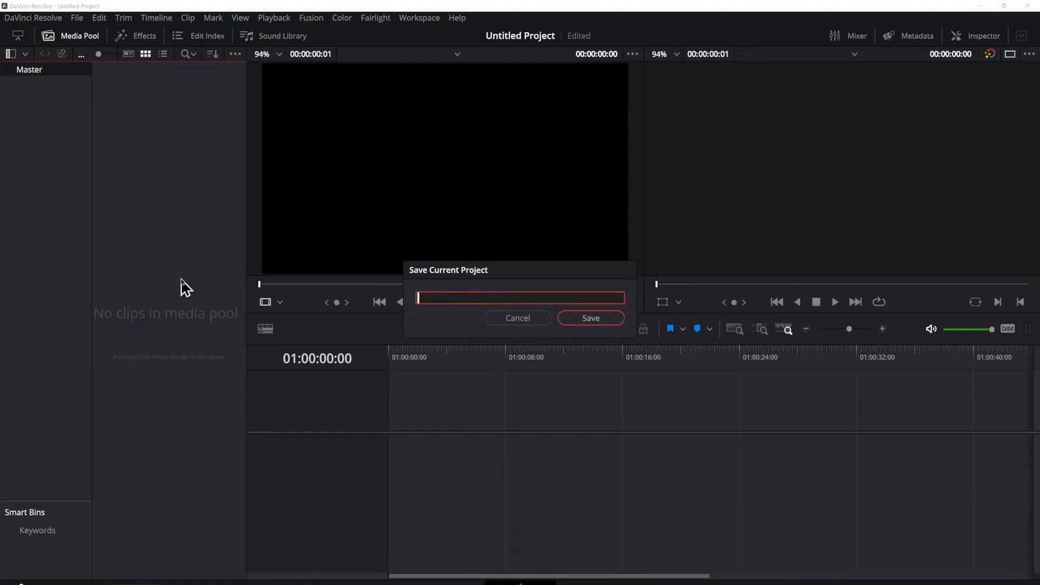
text(olve Tutorial)
key(Return)
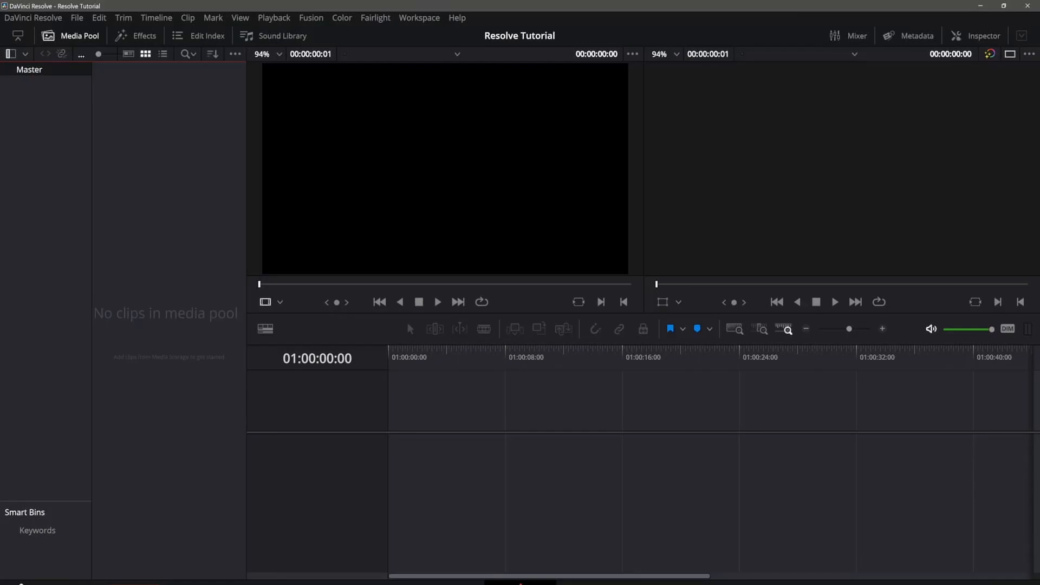
Step: View the saved project in the Project Manager and its Master Settings in Project Settings, leaving both without changes
key(shift+1)
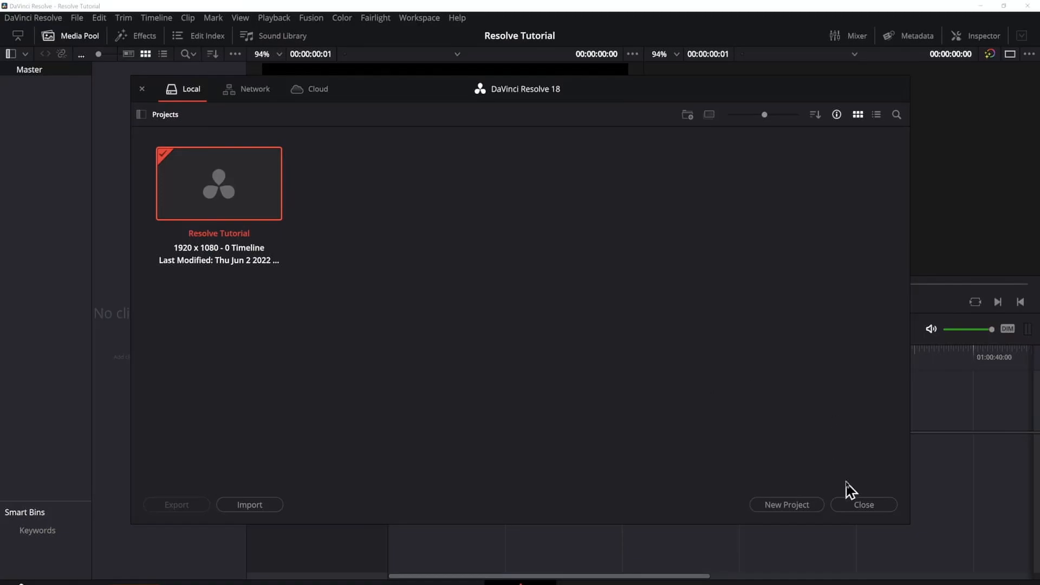
click(867, 508)
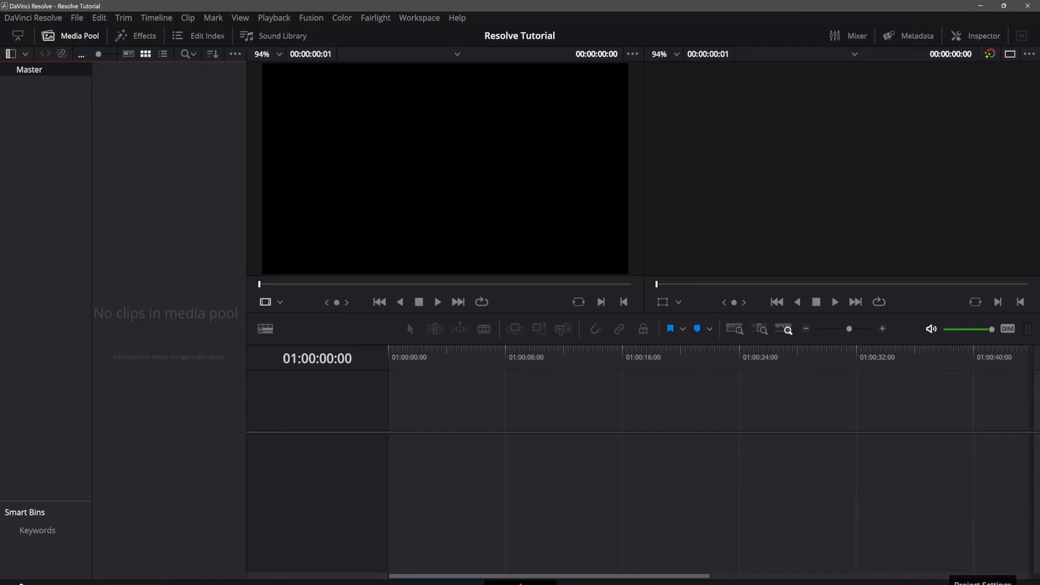
click(1024, 582)
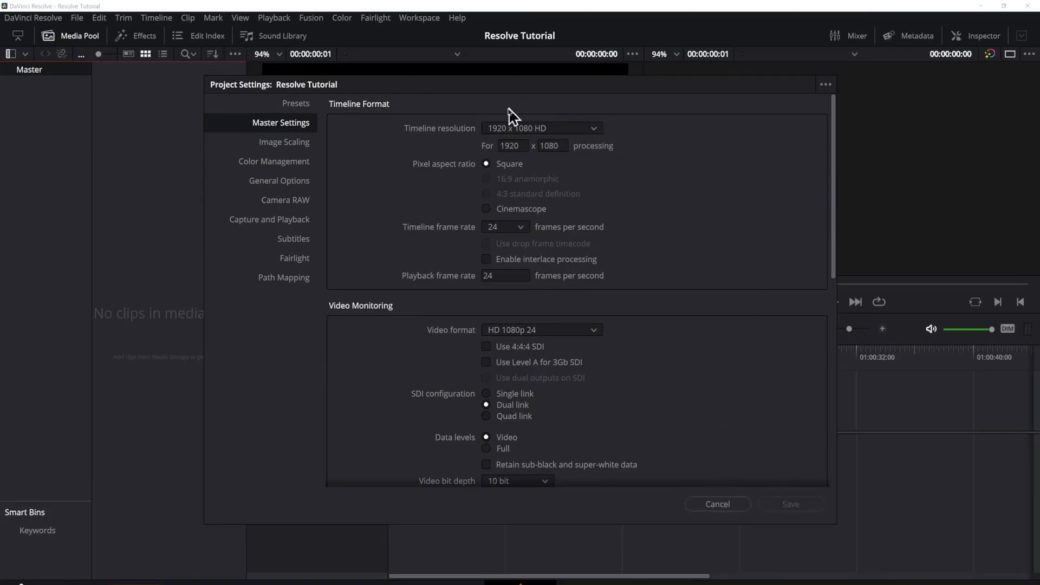
click(738, 510)
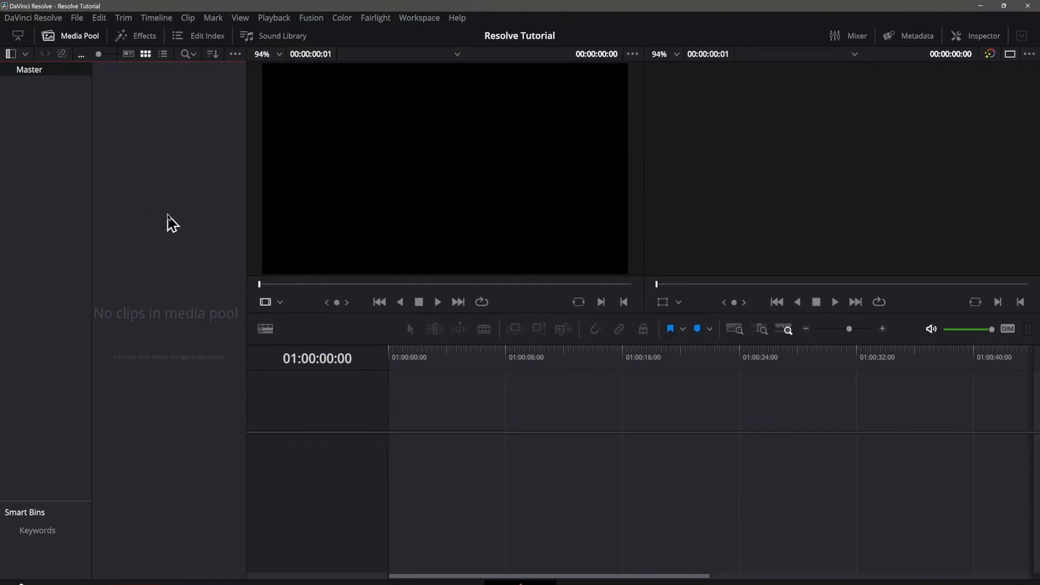
Step: View the Media folder's files in the Import Media dialog twice, cancelling each time without importing anything
click(79, 19)
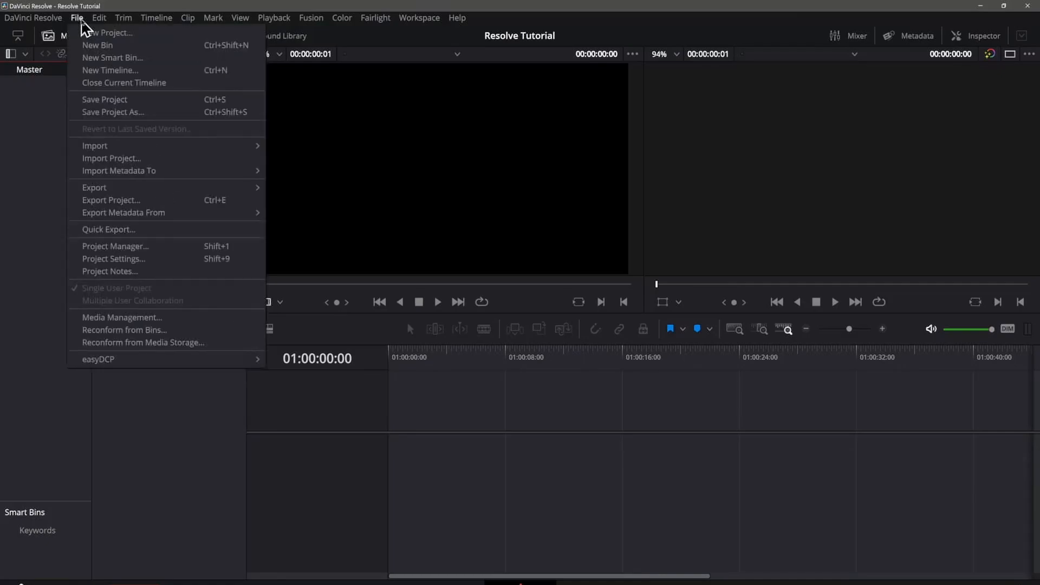
mouse_move(106, 148)
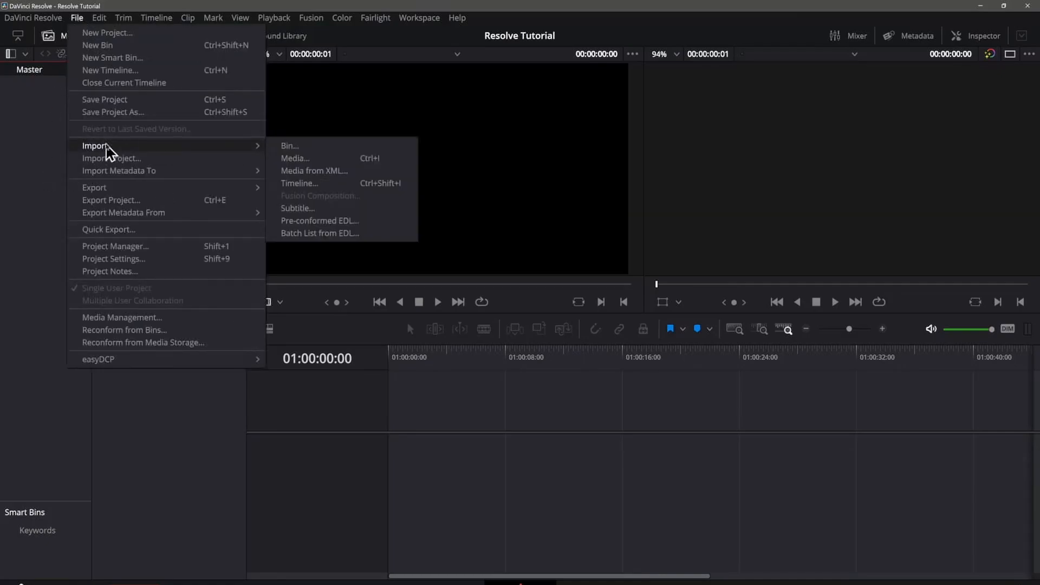
click(371, 161)
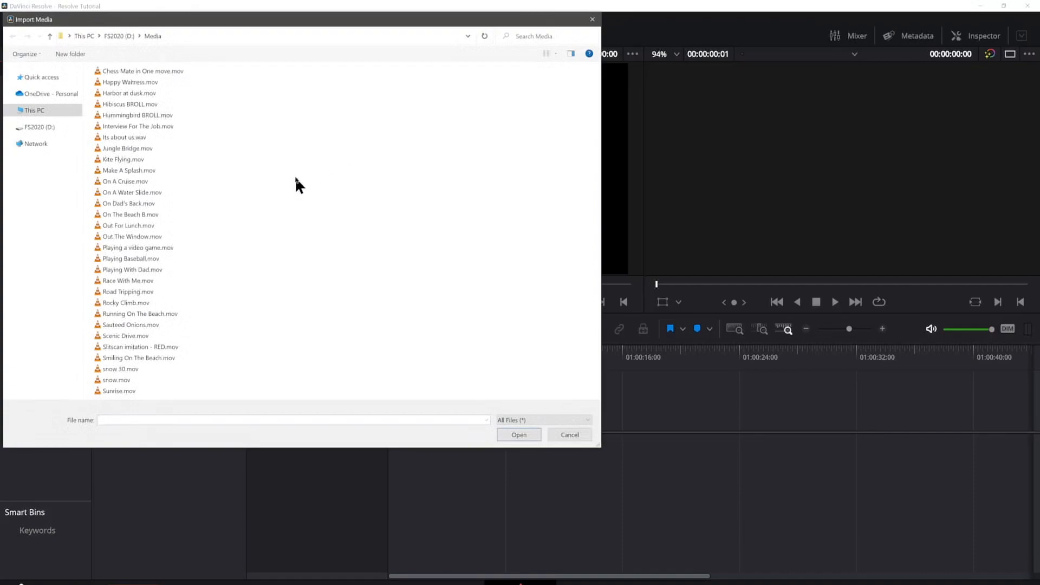
click(570, 435)
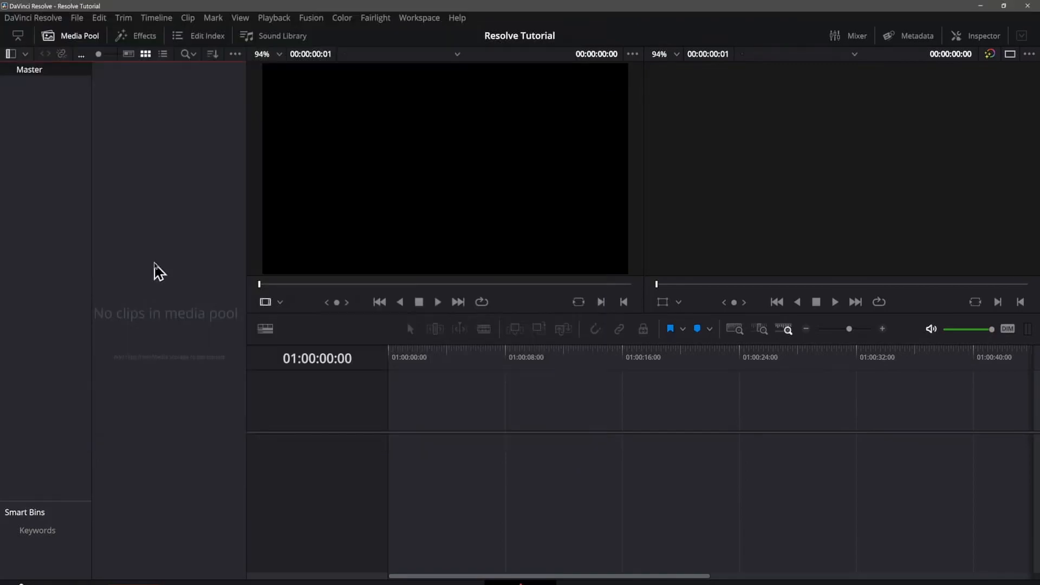
right_click(152, 206)
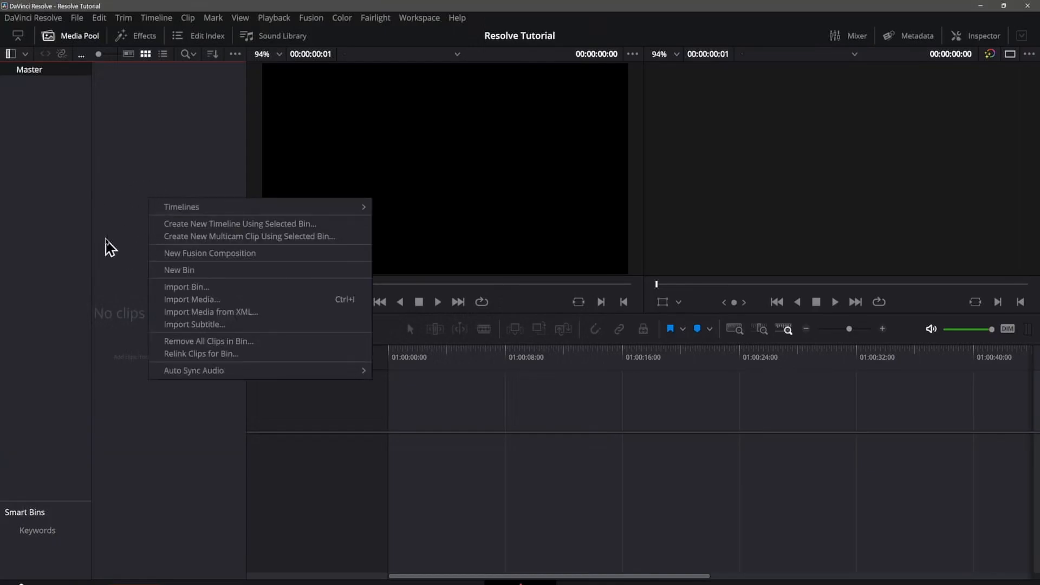
click(179, 301)
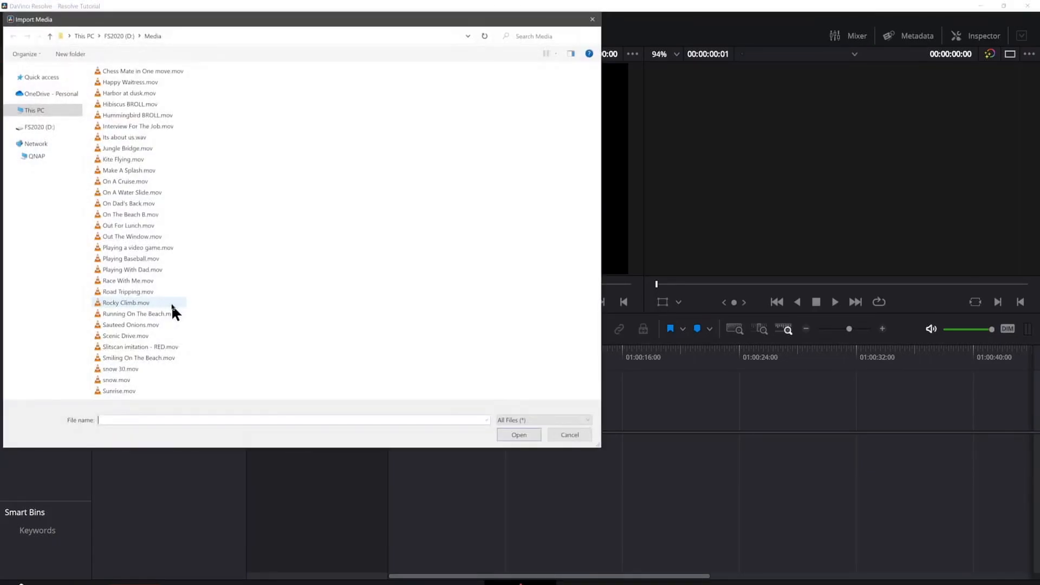
click(570, 435)
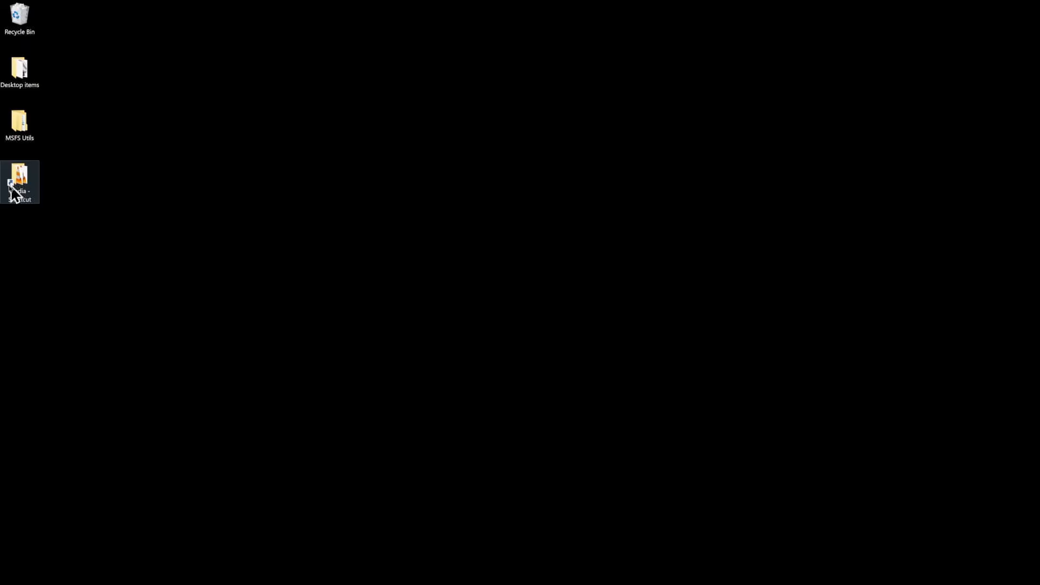
Step: Try importing snow.mov from the desktop's Media folder shortcut into the DaVinci Resolve media pool, and undo the import
double_click(24, 185)
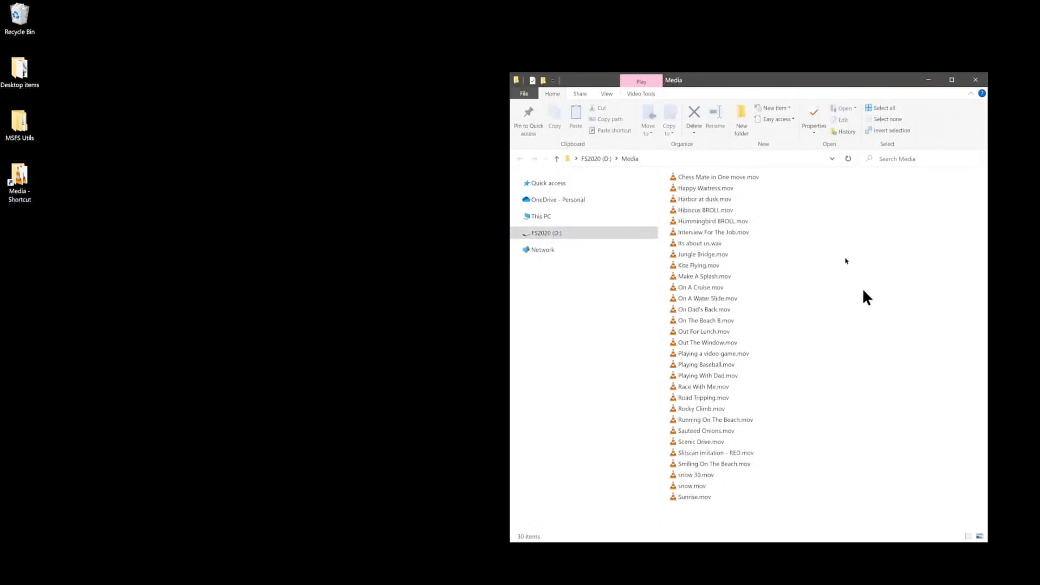
click(589, 581)
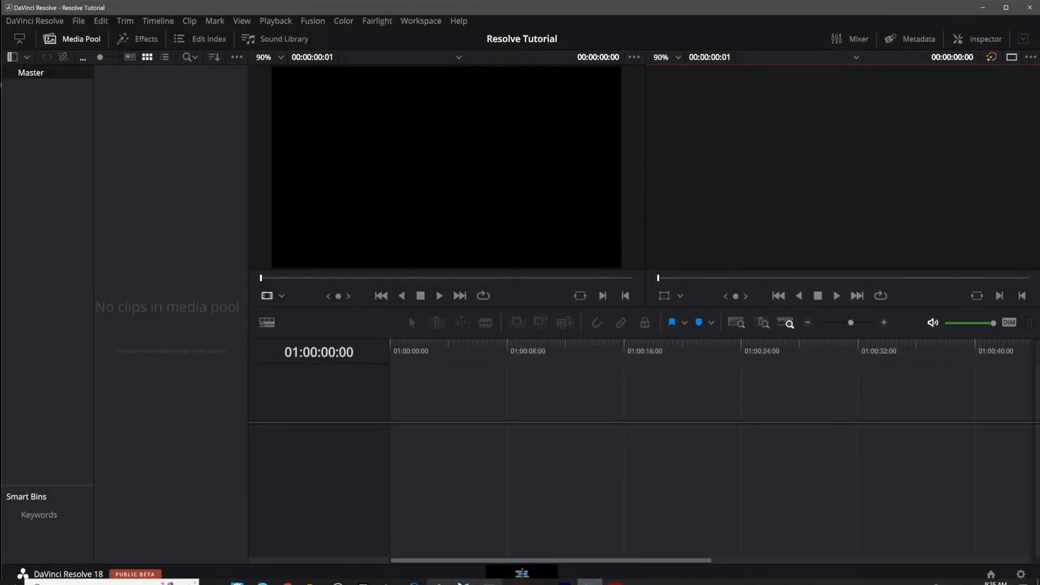
mouse_move(312, 582)
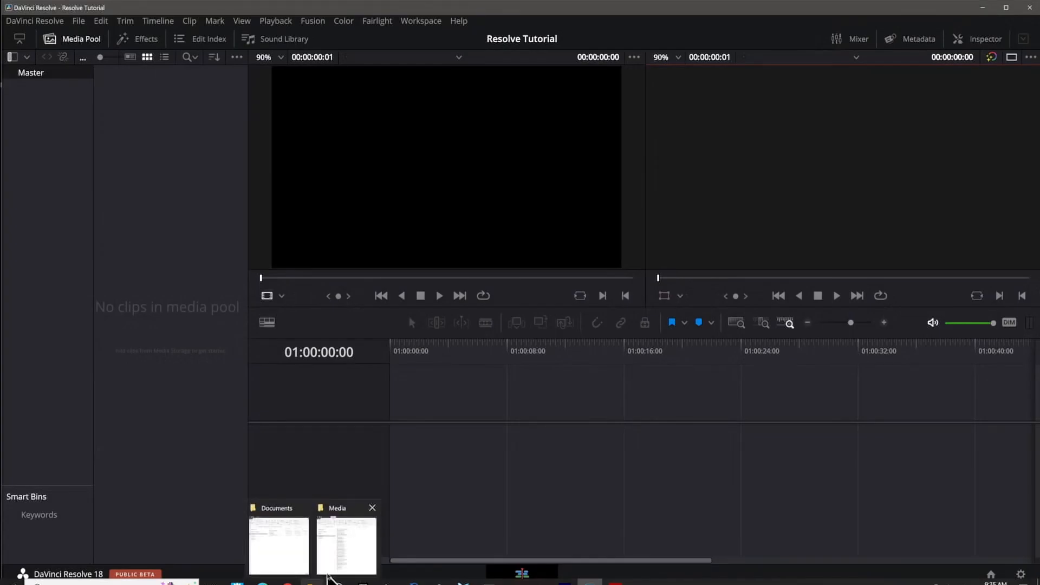
click(346, 544)
drag(696, 481, 139, 237)
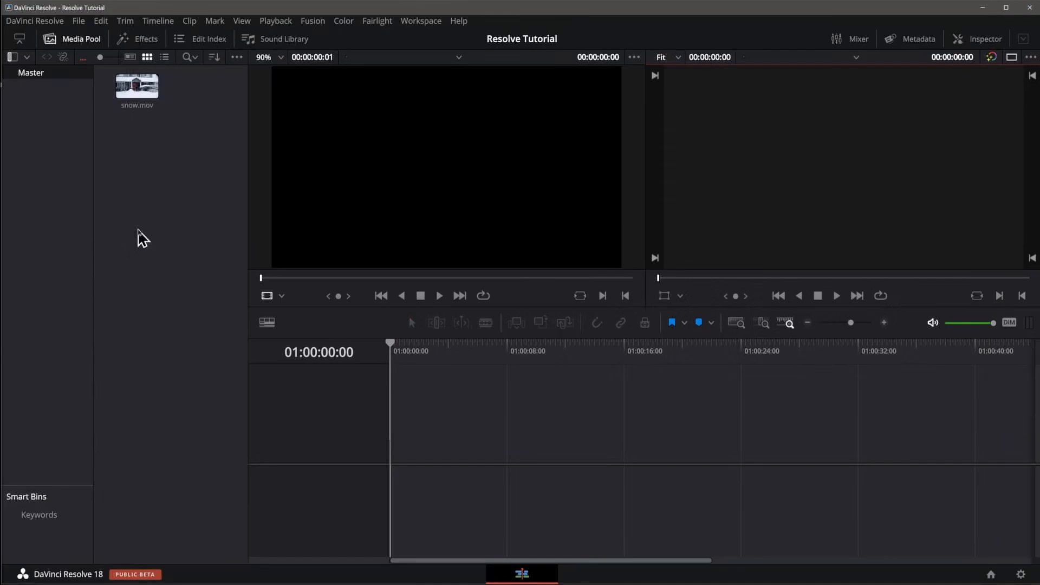
click(138, 230)
key(ctrl+z)
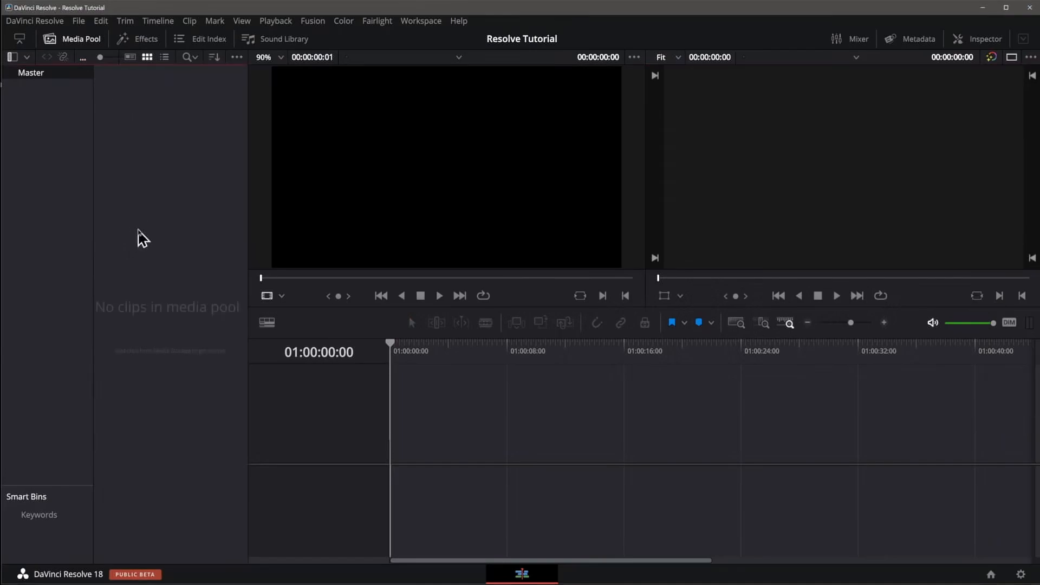
Step: Import snow 30.mov from the Media folder without changing the project frame rate, and delete the clip from the media pool
mouse_move(22, 583)
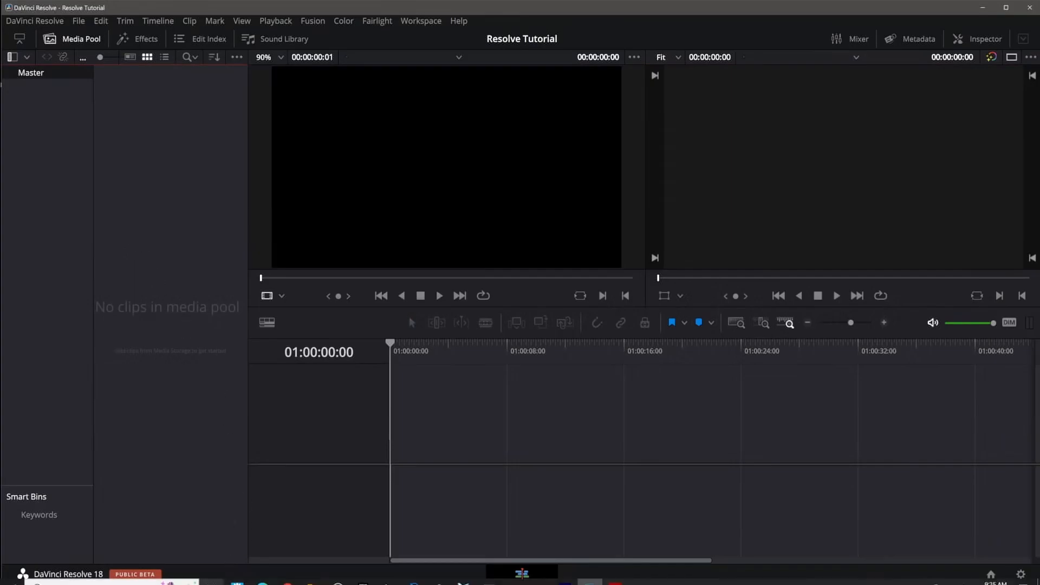
click(313, 583)
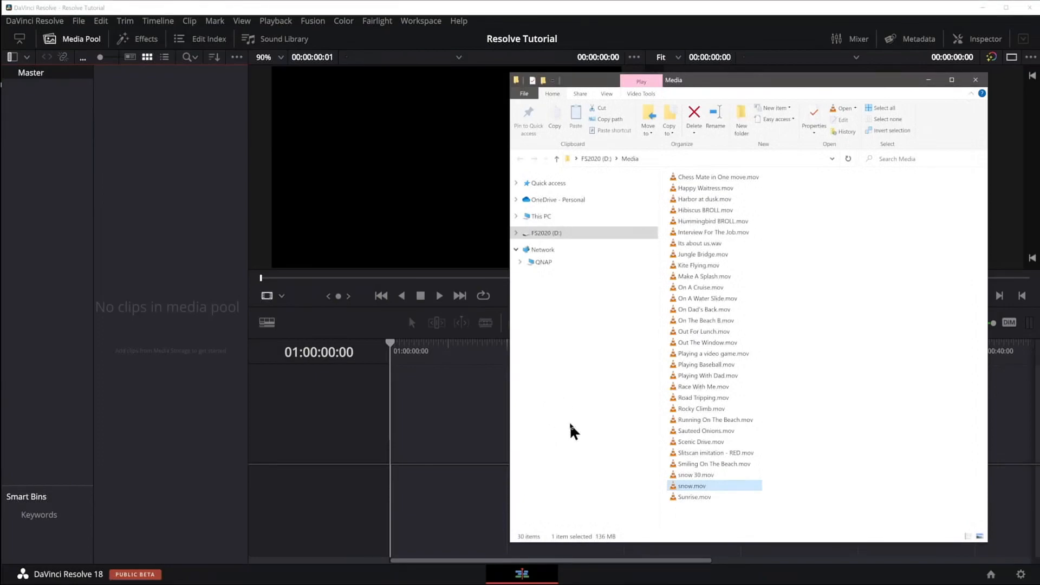
click(739, 520)
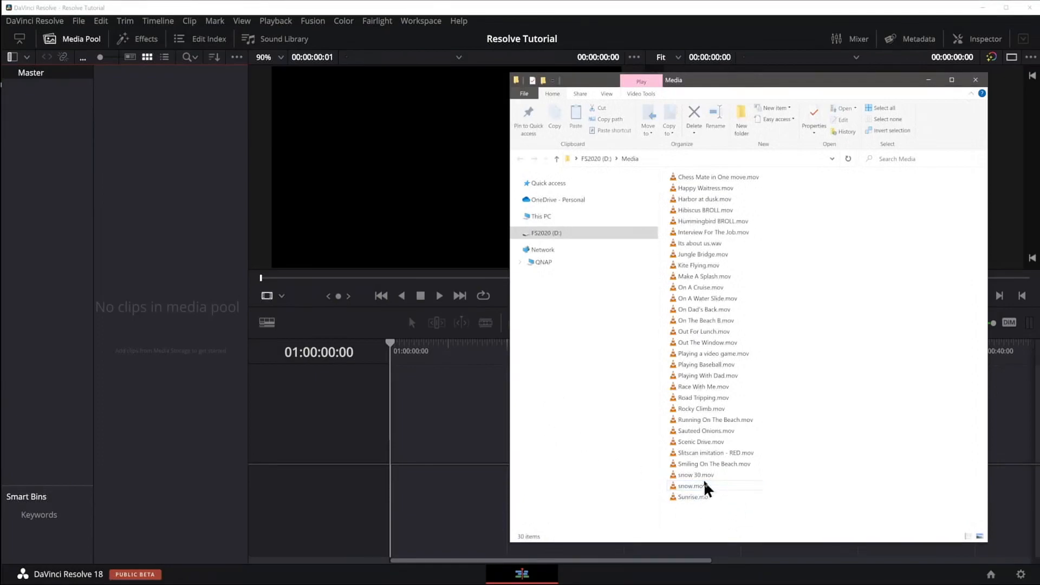
drag(704, 480, 184, 219)
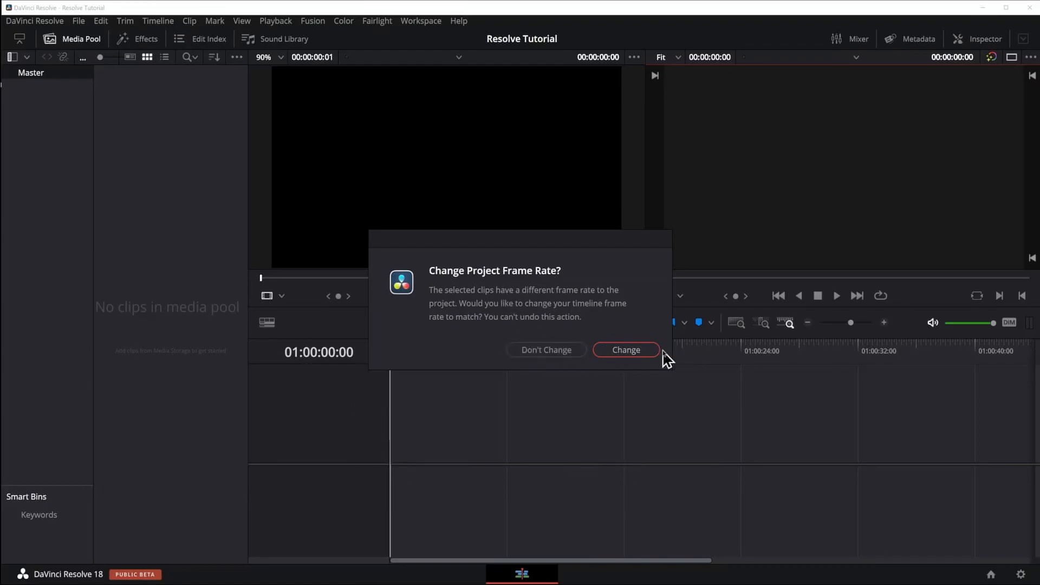
click(570, 357)
click(142, 93)
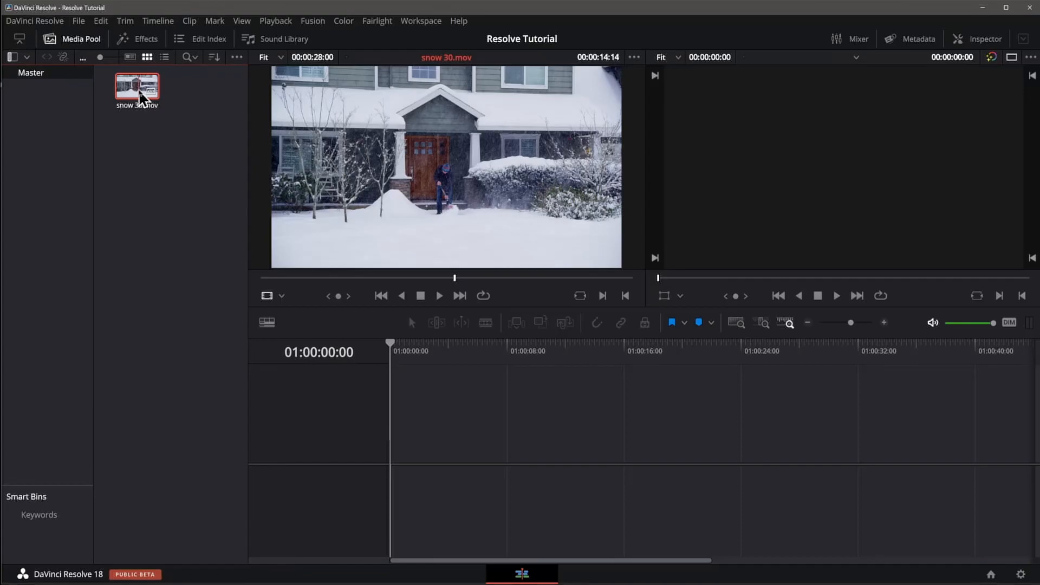
key(Delete)
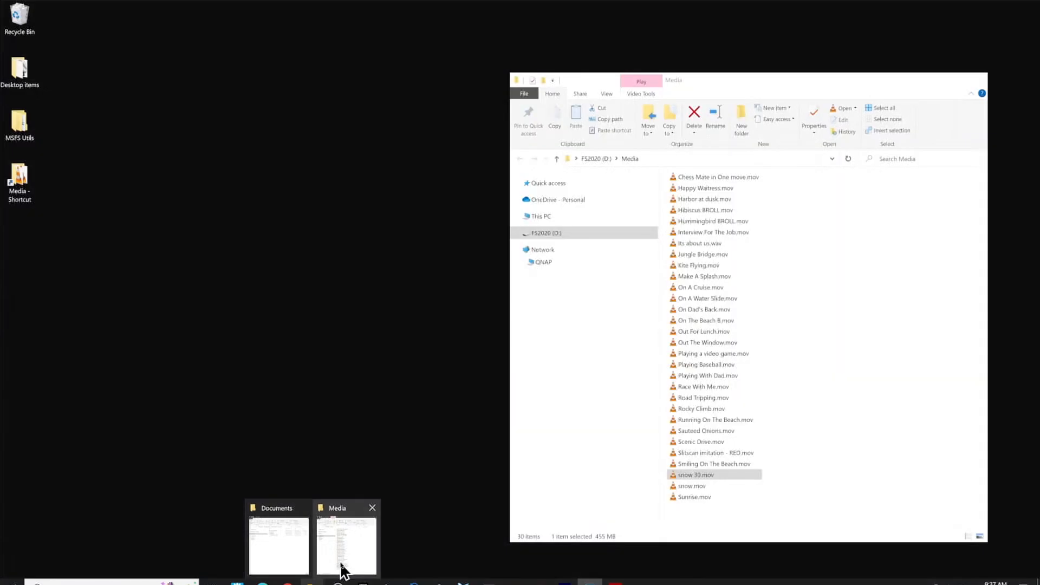
Step: Import the files from Chess Mate in One move.mov through Smiling On The Beach.mov from the Media folder into the media pool
click(339, 563)
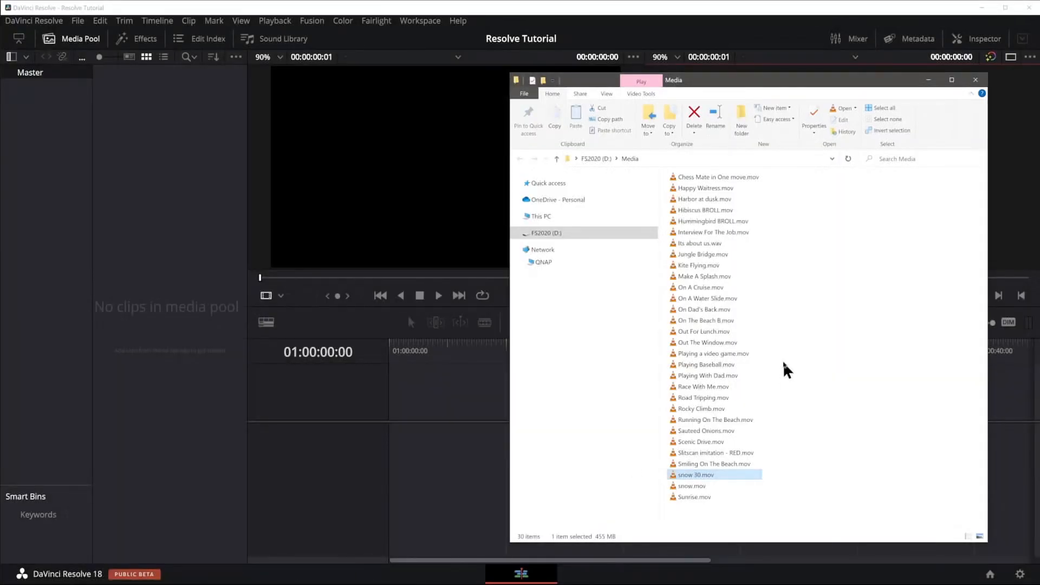
click(726, 178)
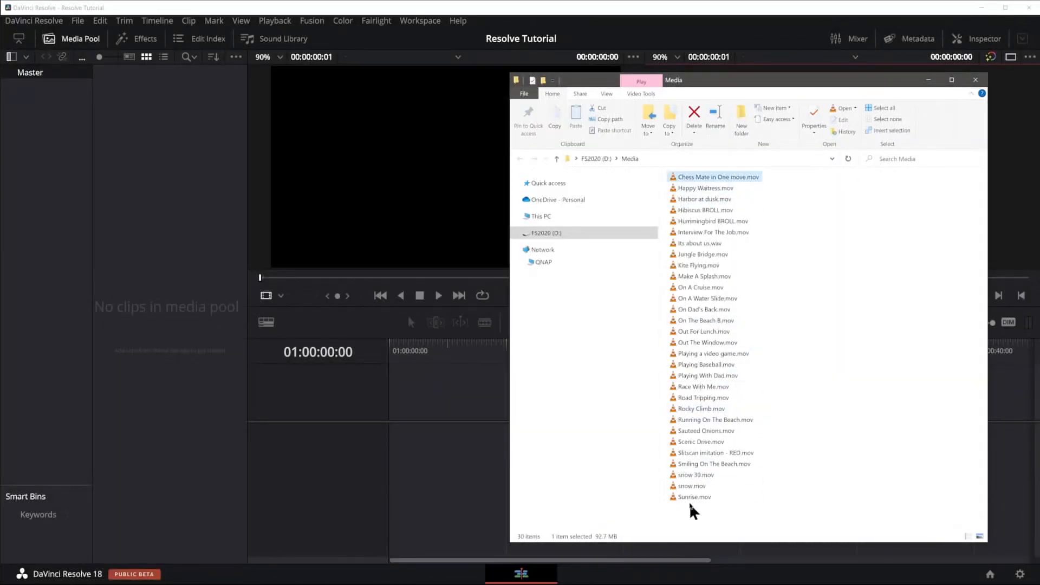
shift+click(704, 464)
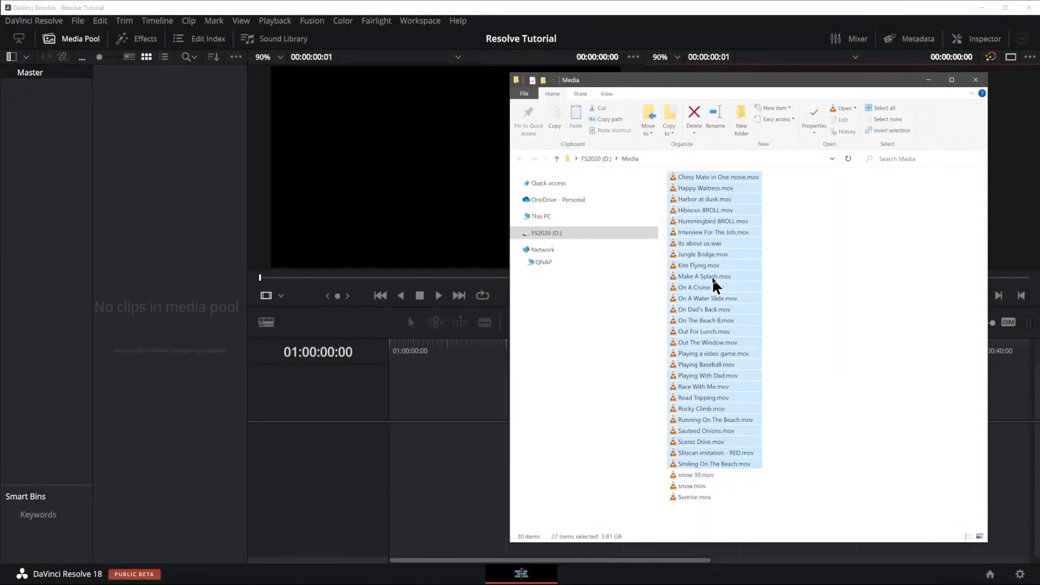
drag(713, 284, 144, 197)
Step: Add snow.mov and Sunrise.mov from the Media folder to the media pool
click(724, 532)
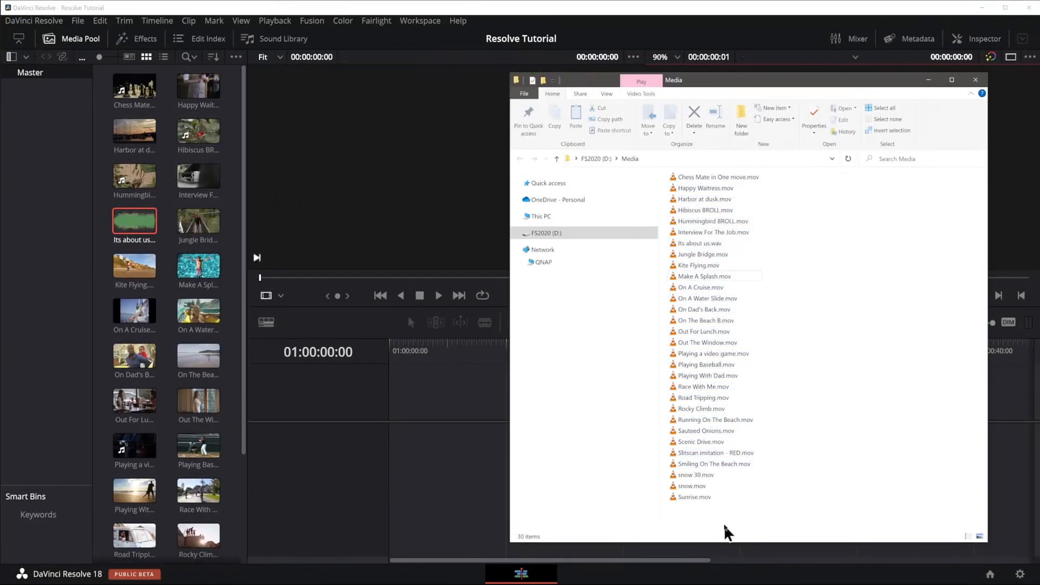
drag(717, 511, 209, 446)
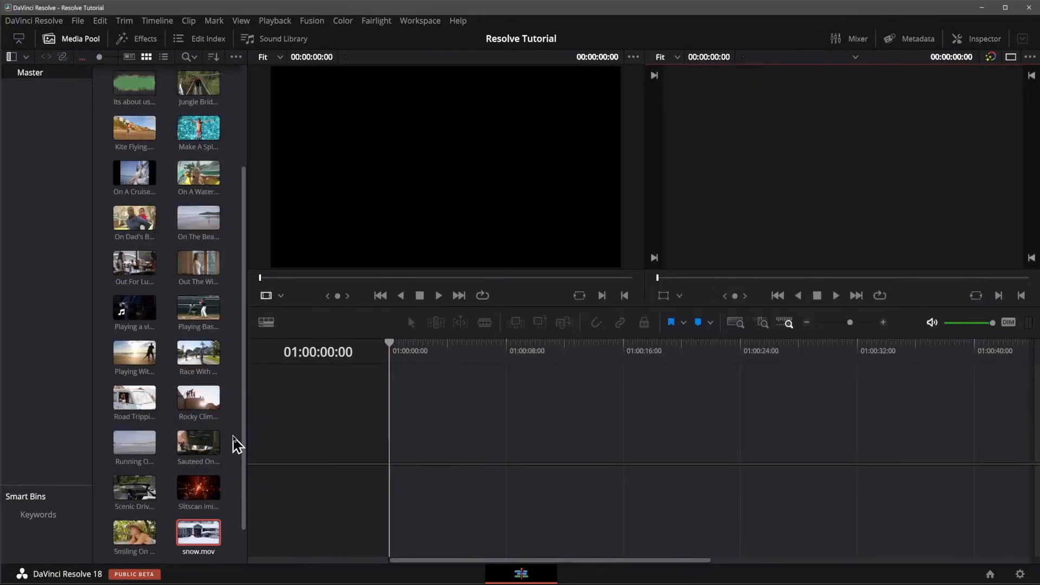
scroll(237, 444, up, 5)
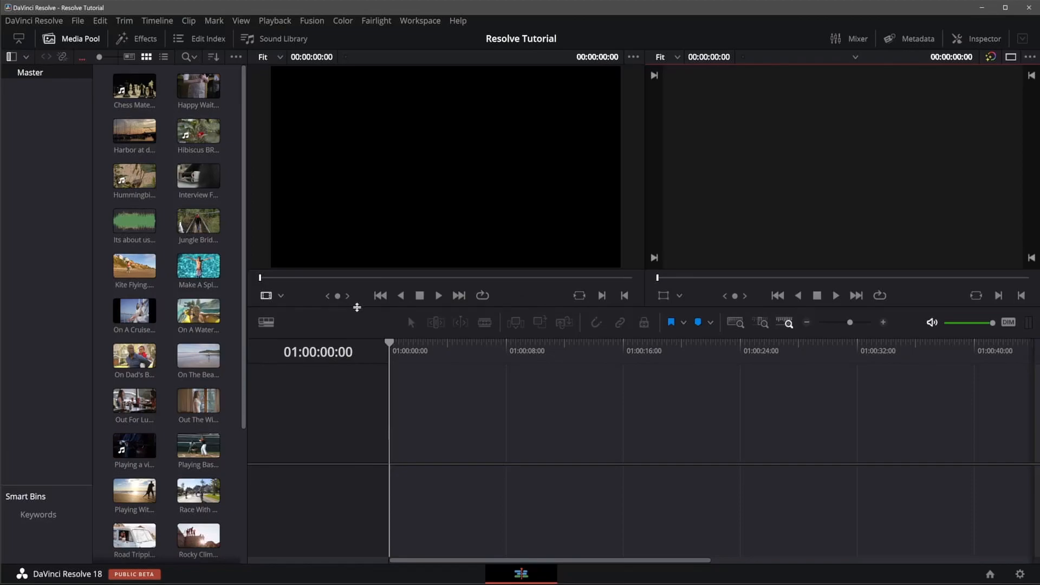
Step: Resize the page layout with slightly taller viewers, a narrower bin list and a wider media pool showing five clips per row
mouse_move(357, 307)
mouse_down()
mouse_move(363, 373)
mouse_move(369, 307)
mouse_move(369, 319)
mouse_up()
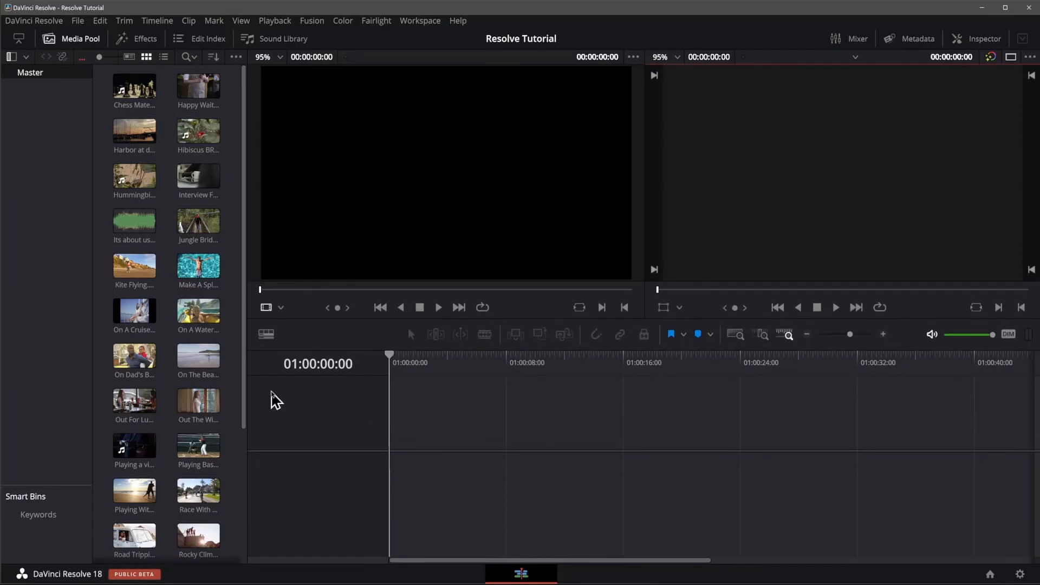
click(94, 249)
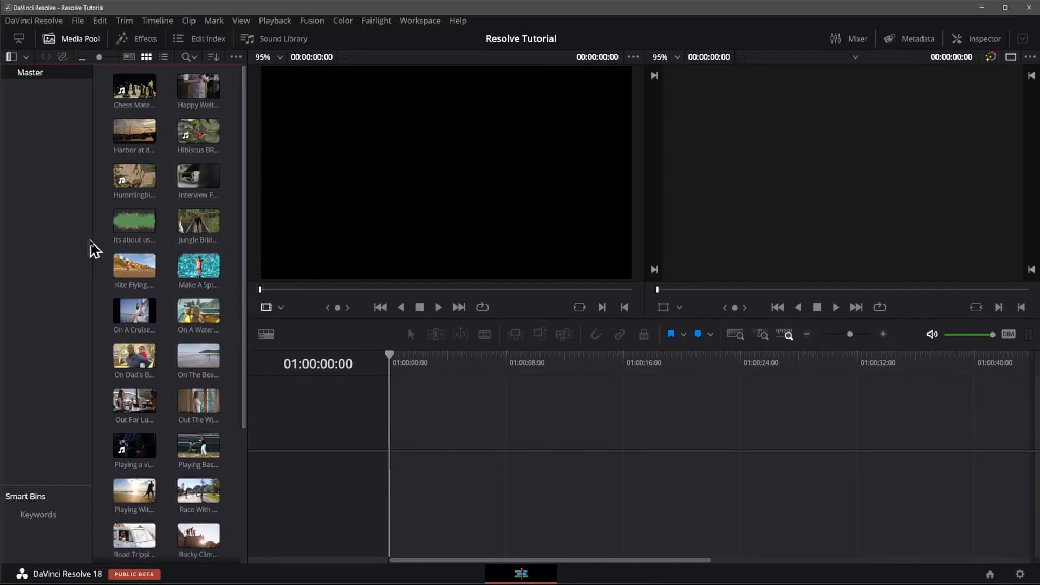
drag(92, 239, 42, 242)
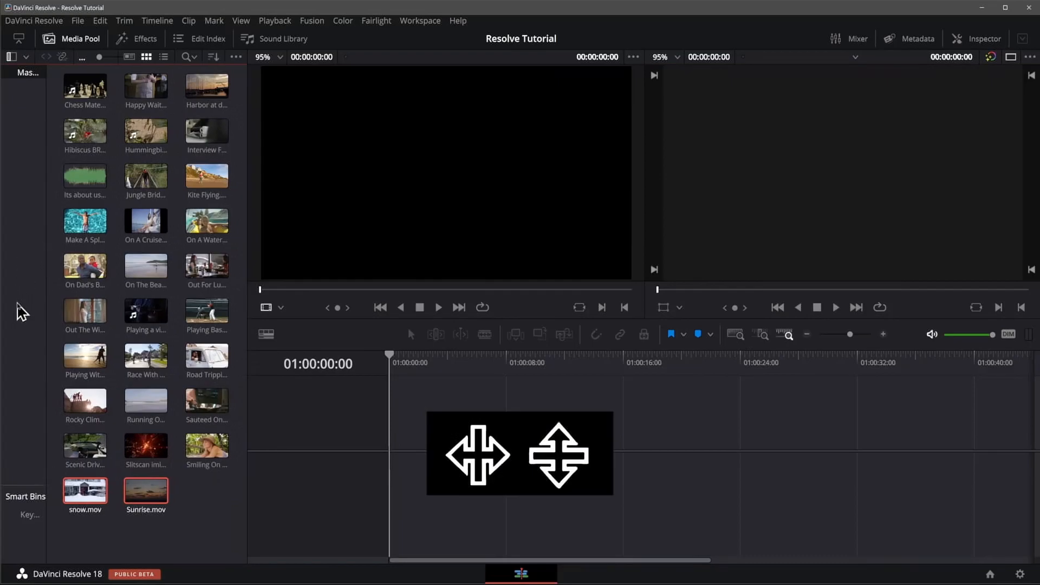
drag(247, 152, 383, 157)
click(230, 397)
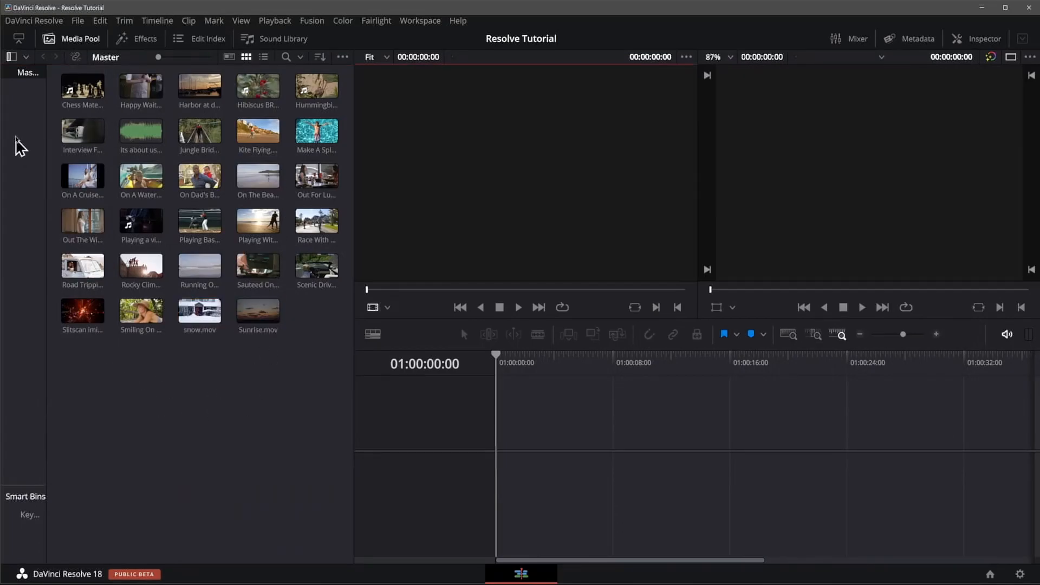
Step: Preview the Chess Mate, Happy Waitress and On A Cruise clips in the source viewer and view the Chess Mate clip's info
click(62, 91)
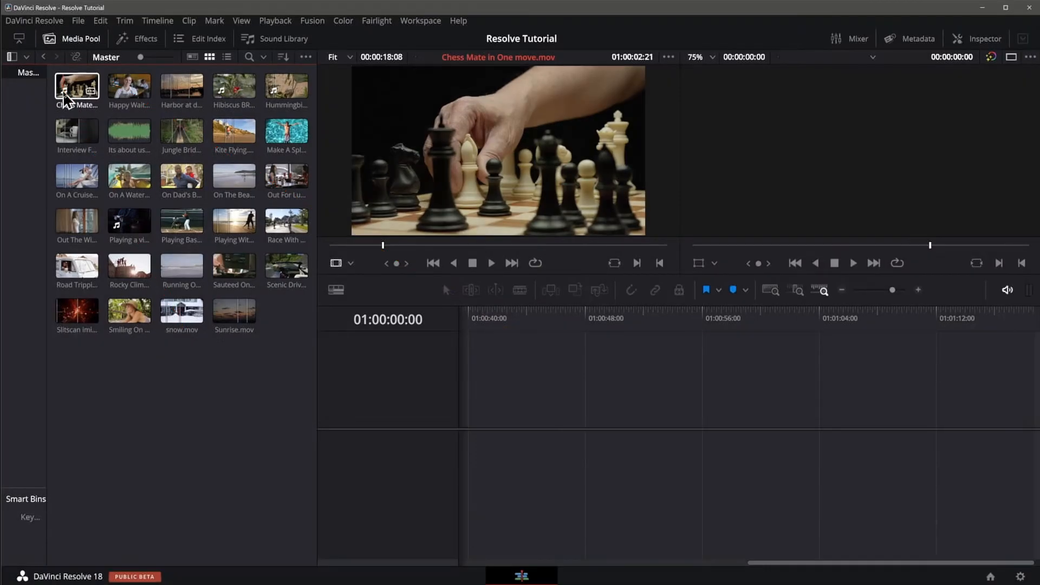
click(130, 97)
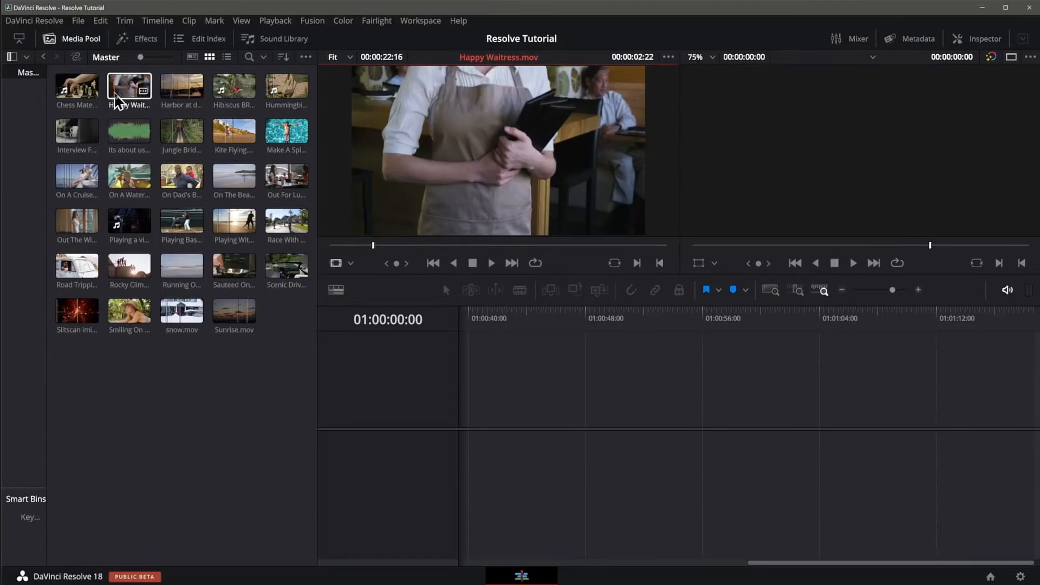
click(96, 99)
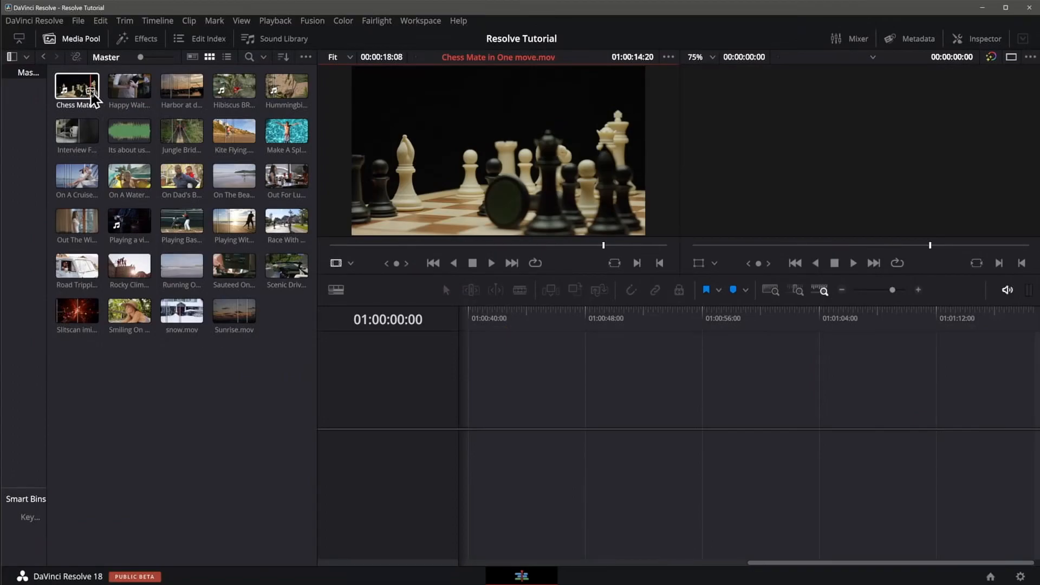
mouse_move(93, 99)
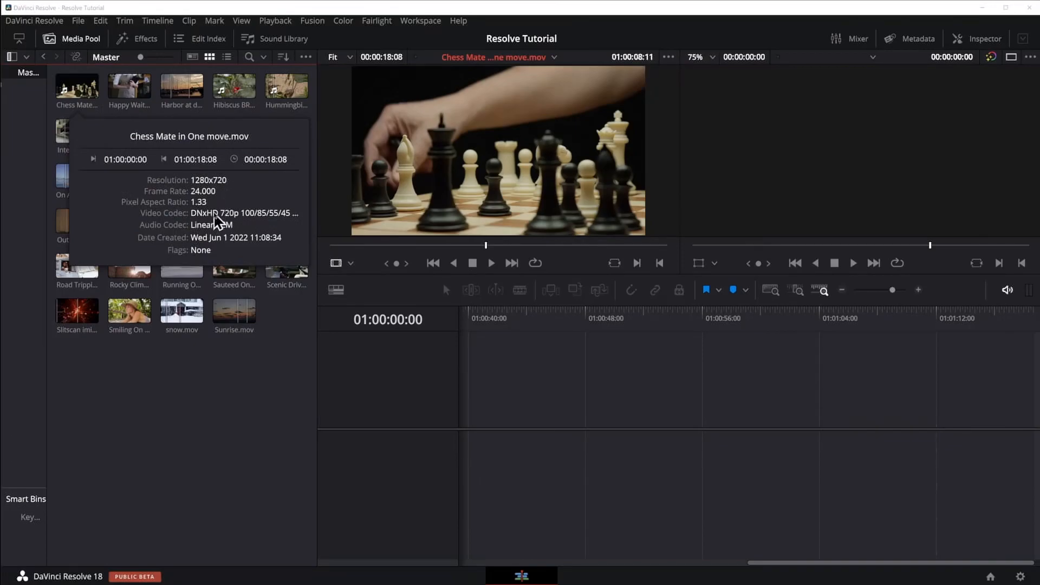
click(85, 172)
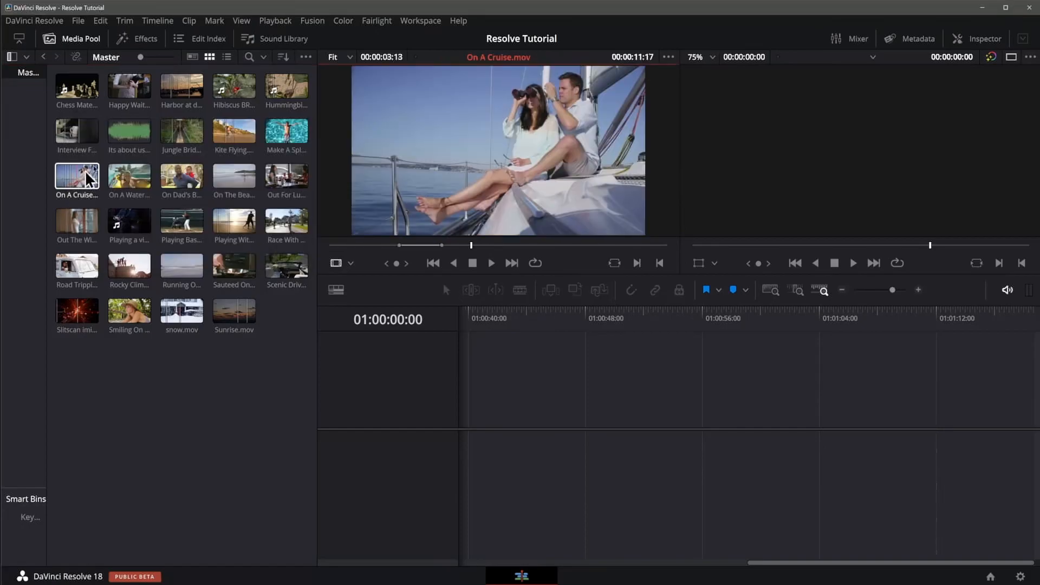
click(130, 138)
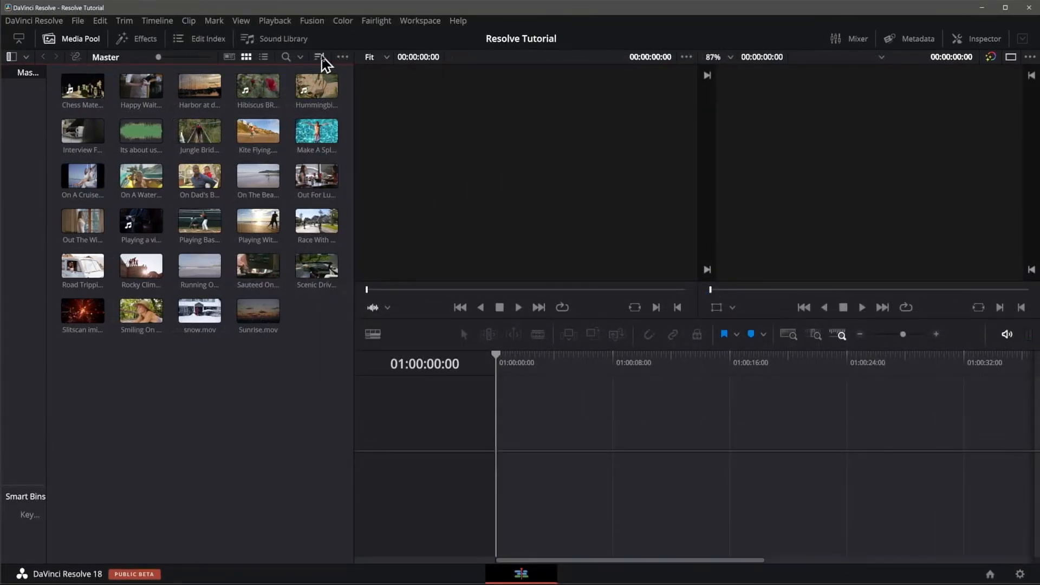
Step: Review the media pool's sort options and try adjusting the clip thumbnail size
click(320, 57)
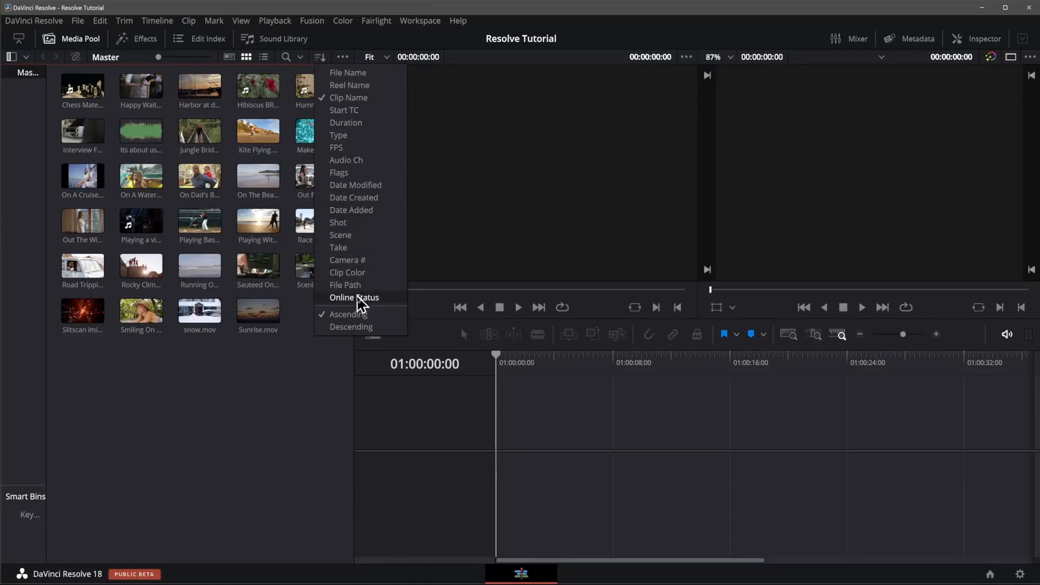
click(274, 410)
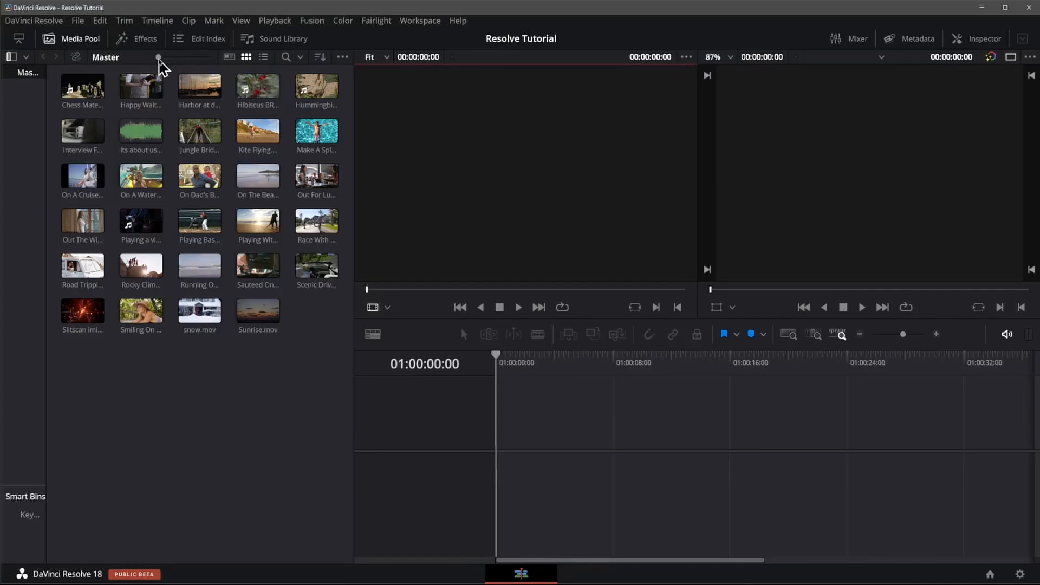
mouse_move(158, 56)
mouse_down()
mouse_move(214, 58)
mouse_move(149, 57)
mouse_up()
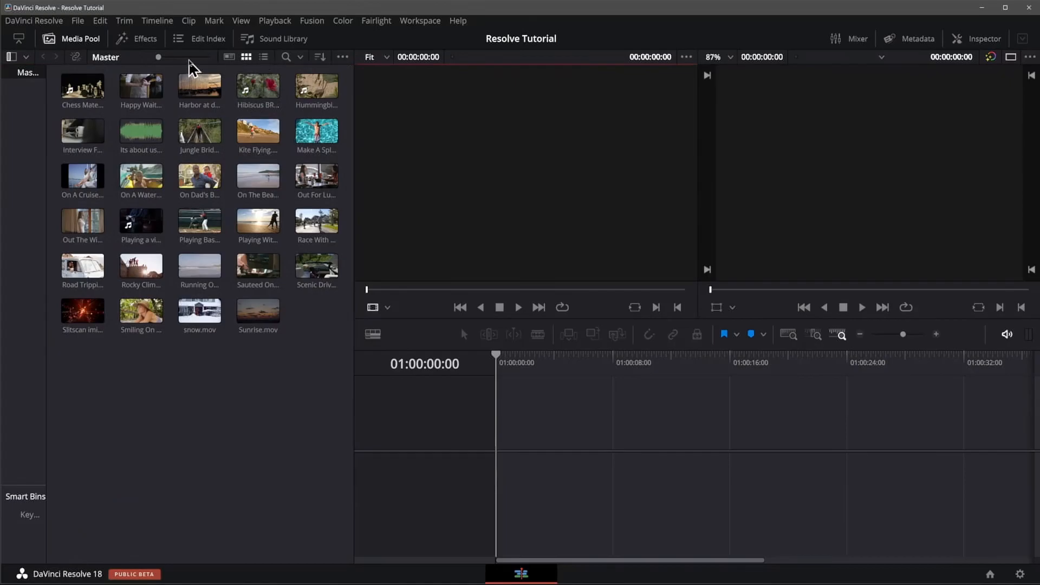
Step: Show the Master bin's clips as a list, look across its columns, and return to thumbnail view
click(264, 57)
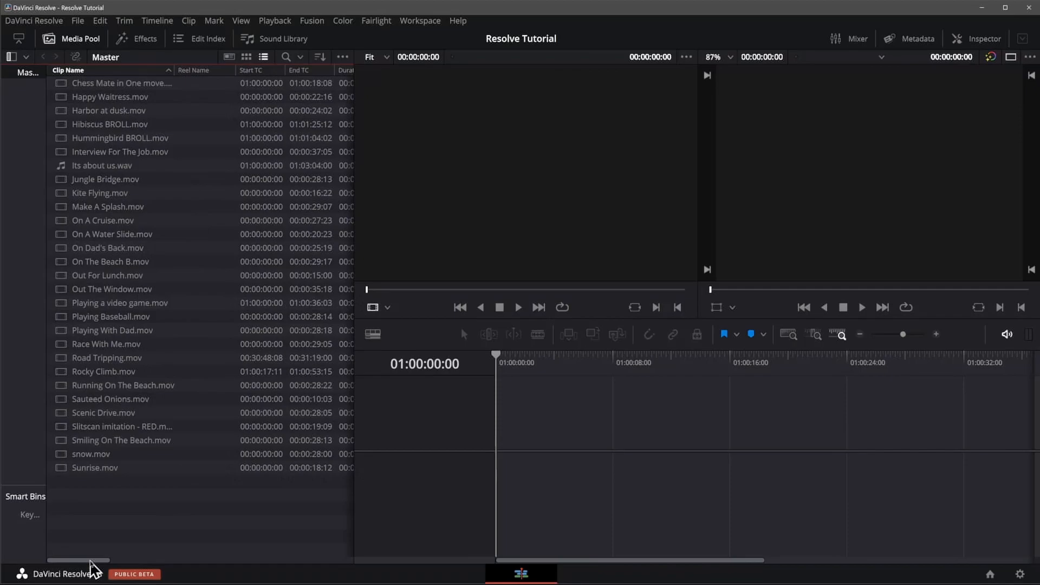
drag(90, 562, 295, 575)
click(246, 57)
Step: Examine the Master bin's clips and their details in metadata view, and return to thumbnail view
click(230, 57)
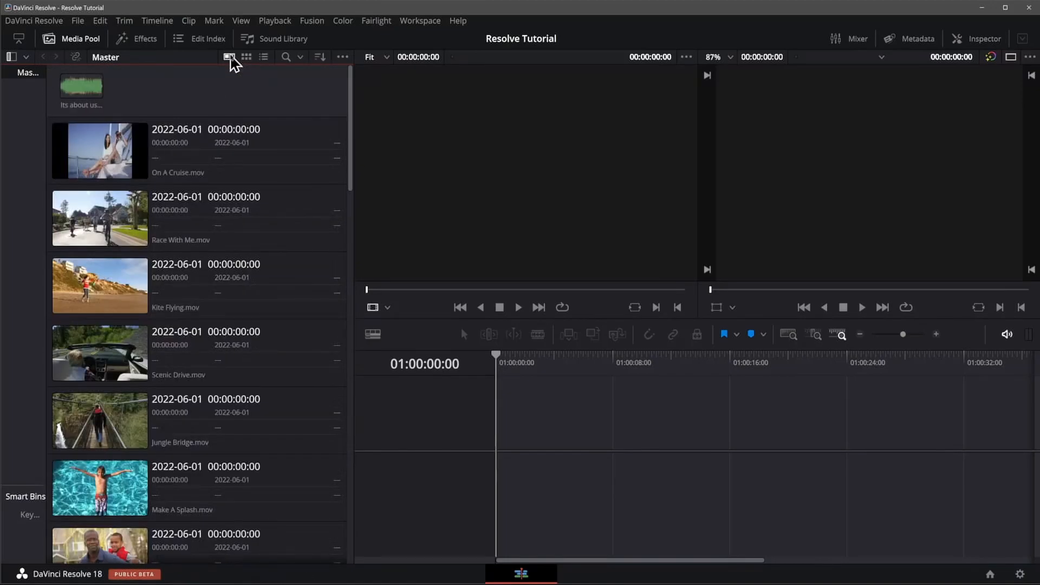
click(279, 140)
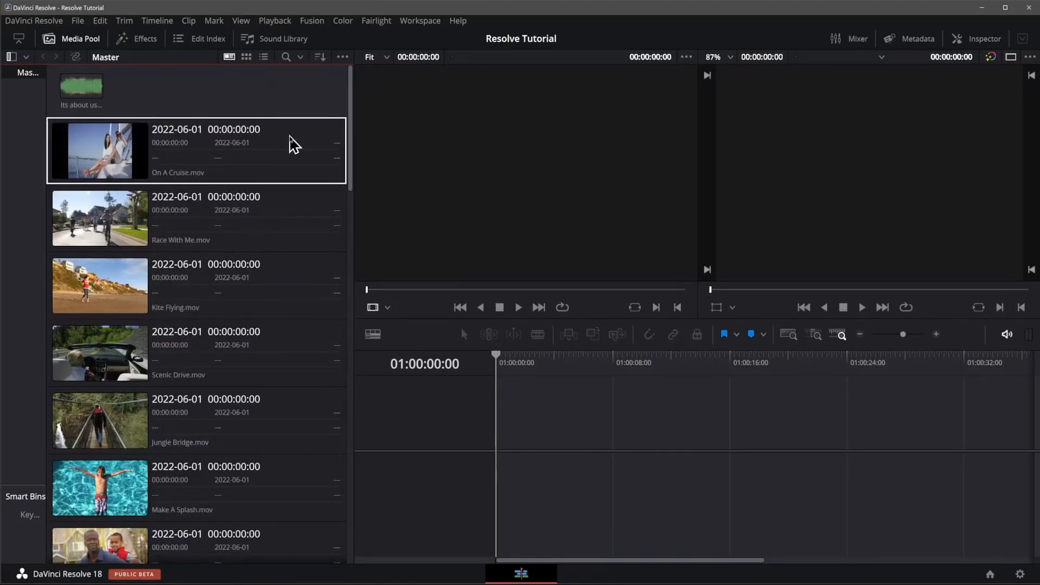
click(275, 216)
click(190, 174)
click(302, 241)
scroll(293, 244, down, 3)
click(280, 254)
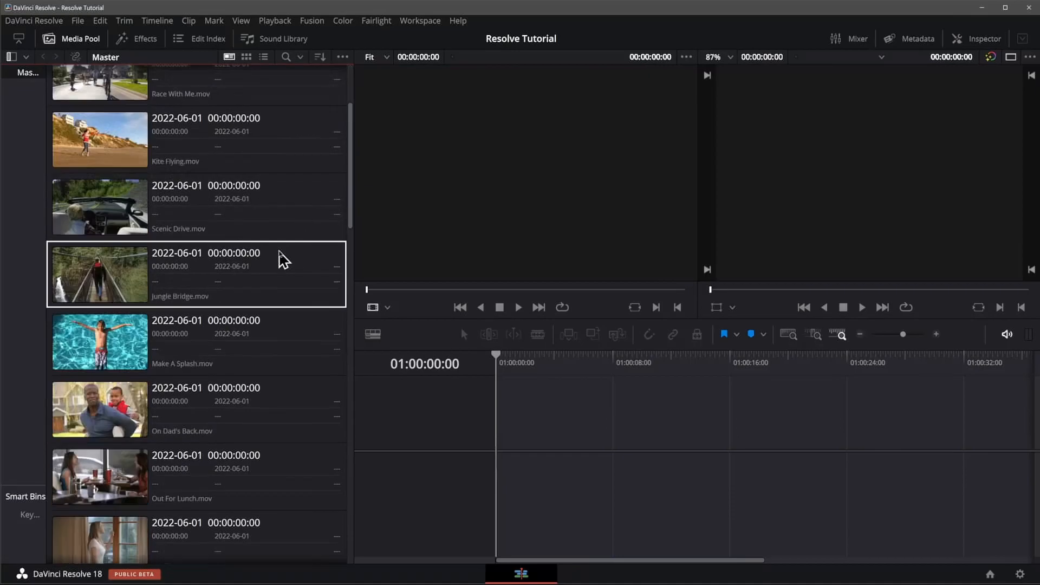
scroll(272, 246, down, 10)
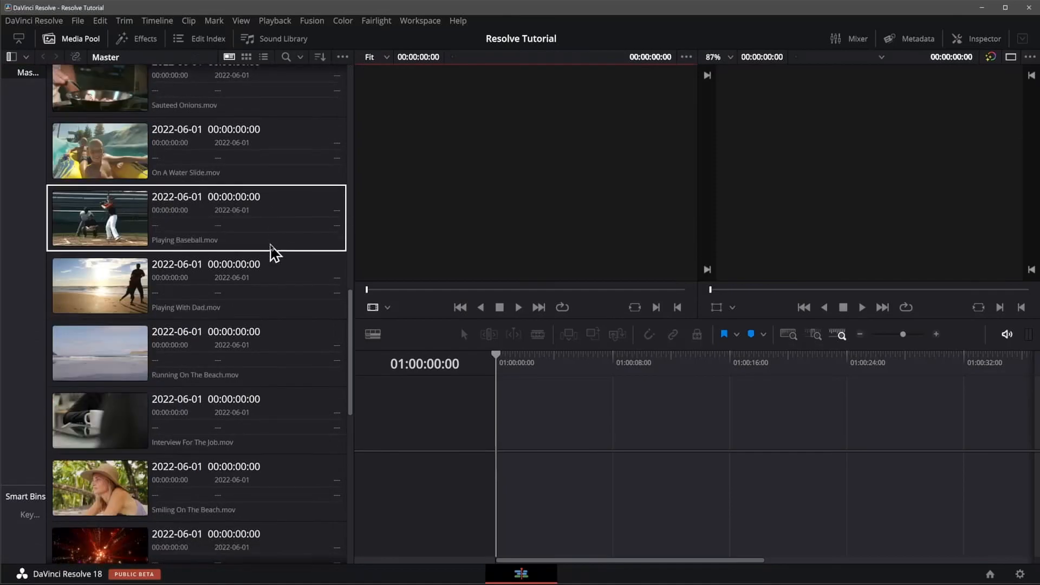
scroll(274, 252, down, 5)
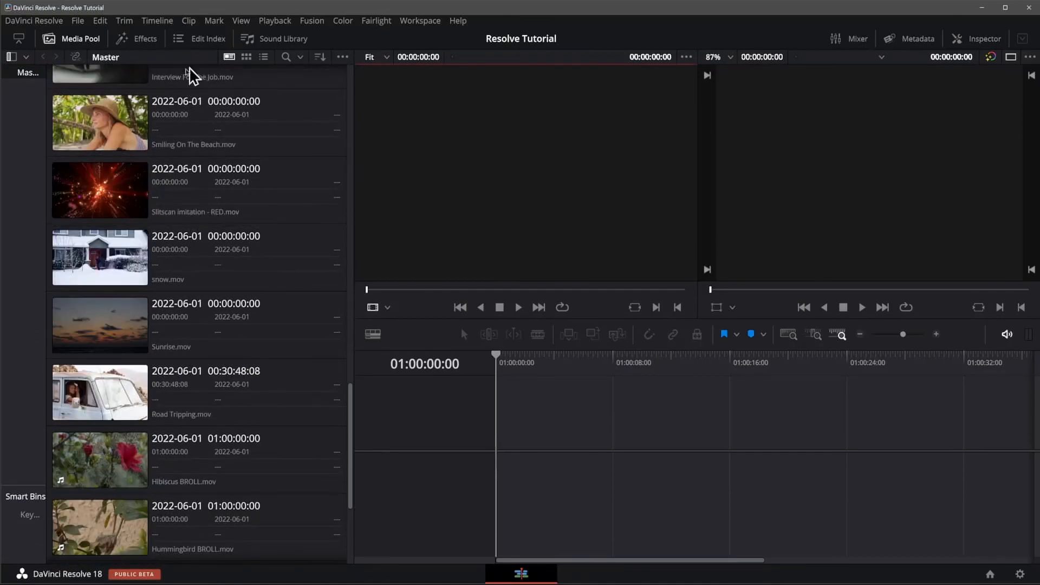
scroll(309, 252, up, 15)
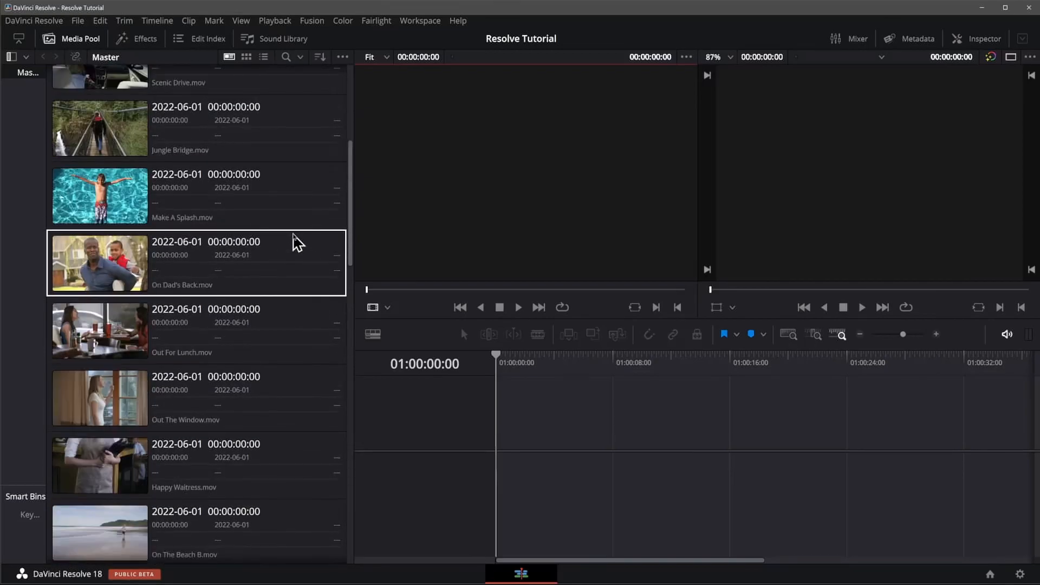
scroll(297, 243, up, 4)
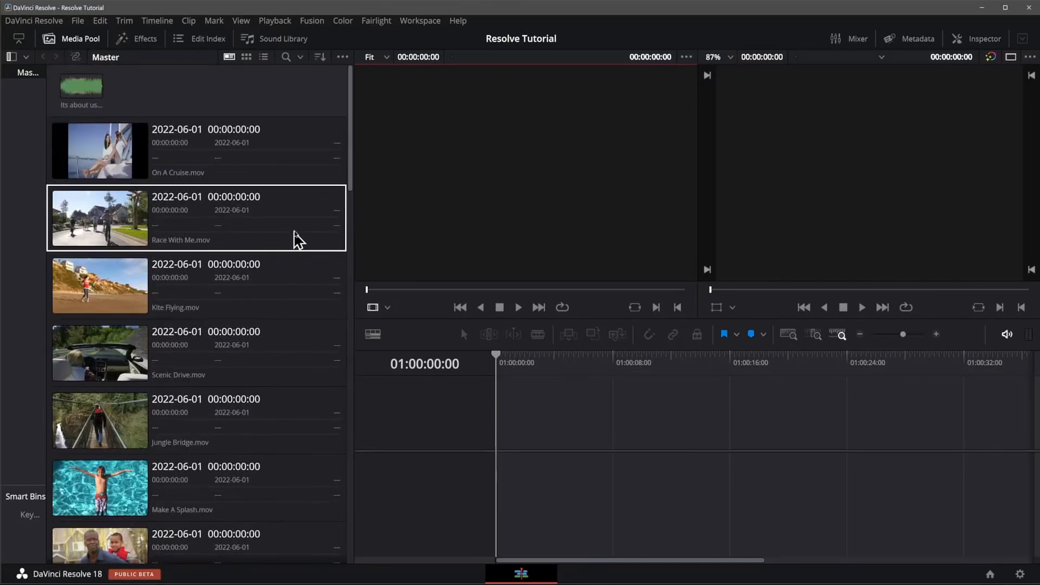
click(246, 57)
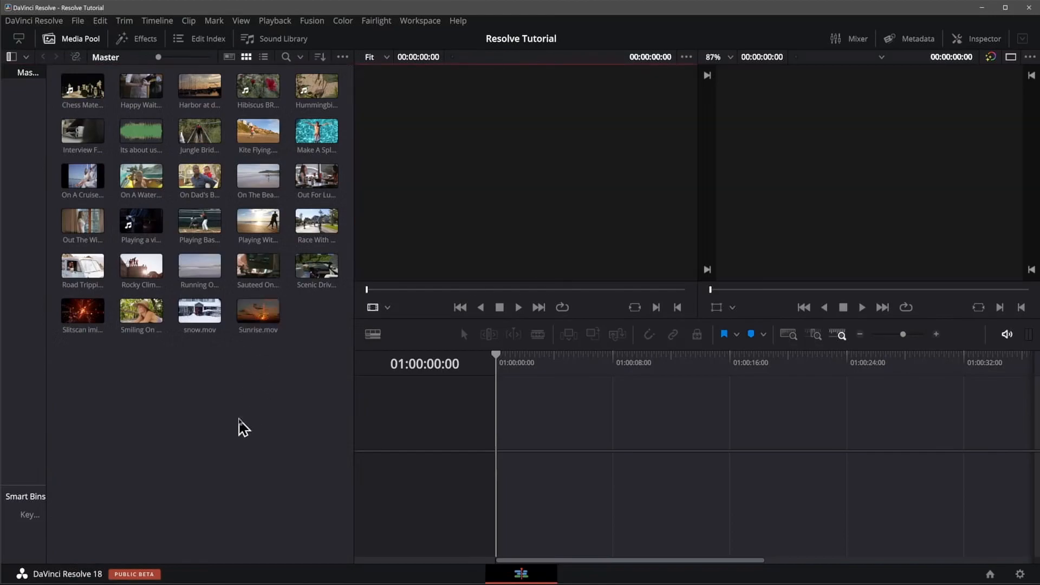
Step: Open the media pool search, check its bin scope options, and close the search again
click(301, 58)
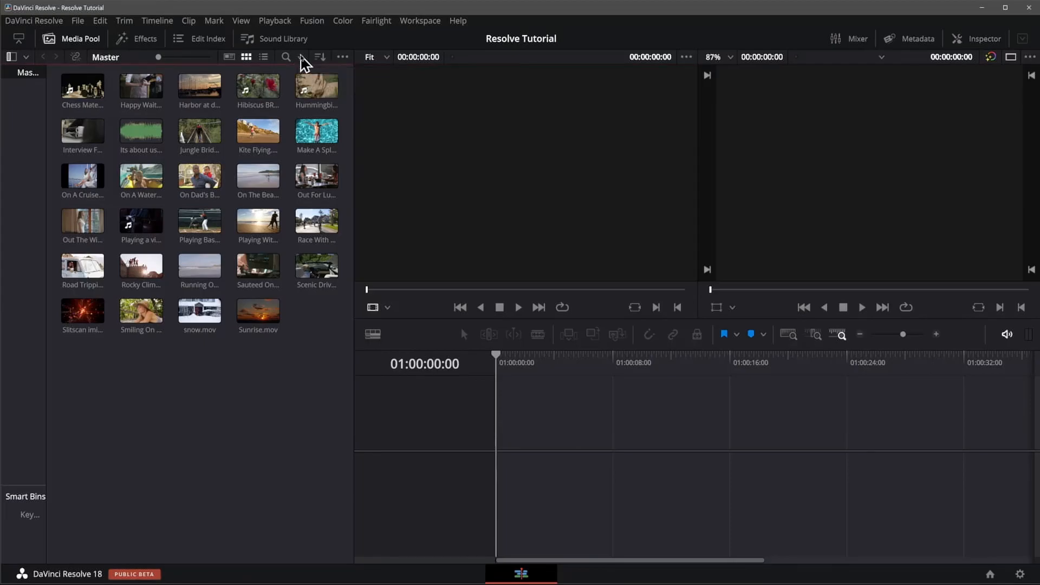
click(286, 57)
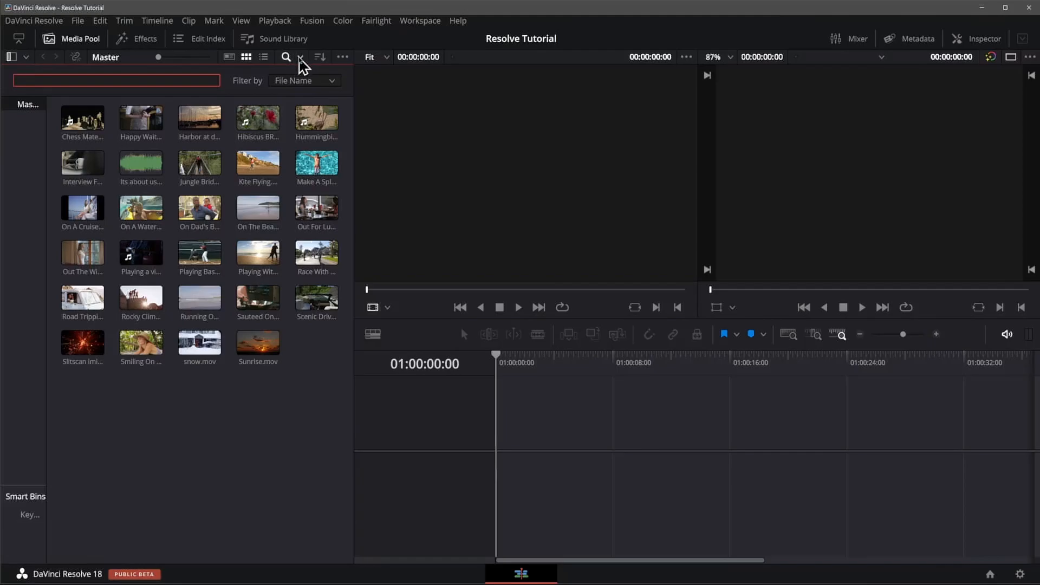
click(300, 58)
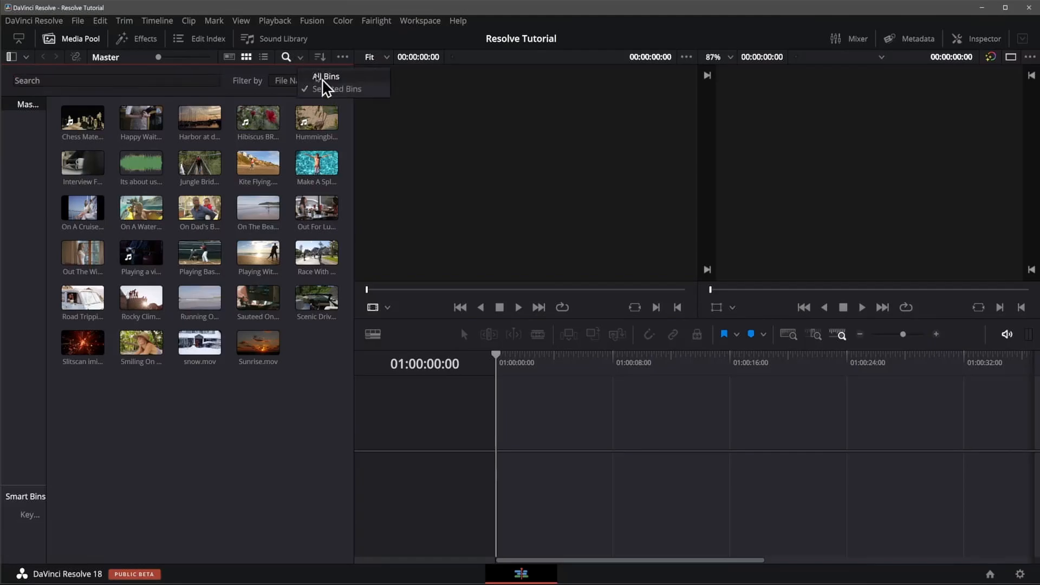
click(286, 58)
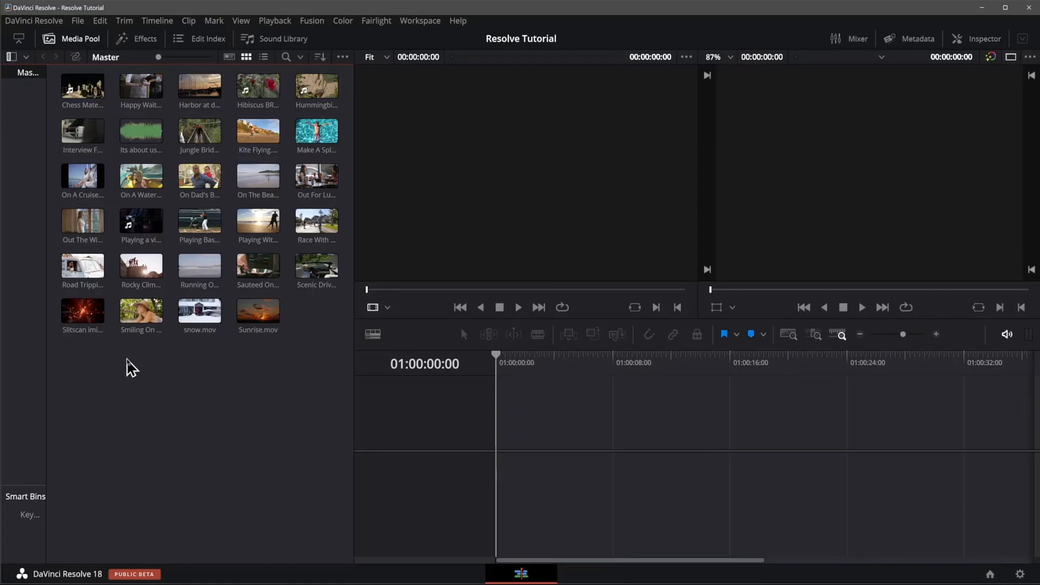
Step: Create a new bin named Muisc inside the Master bin
right_click(129, 366)
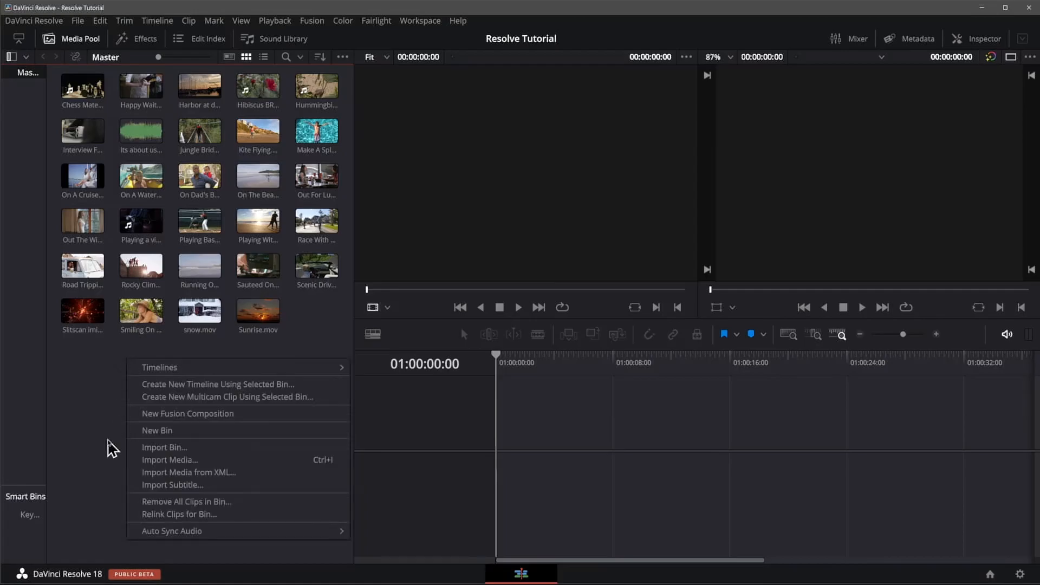
click(160, 431)
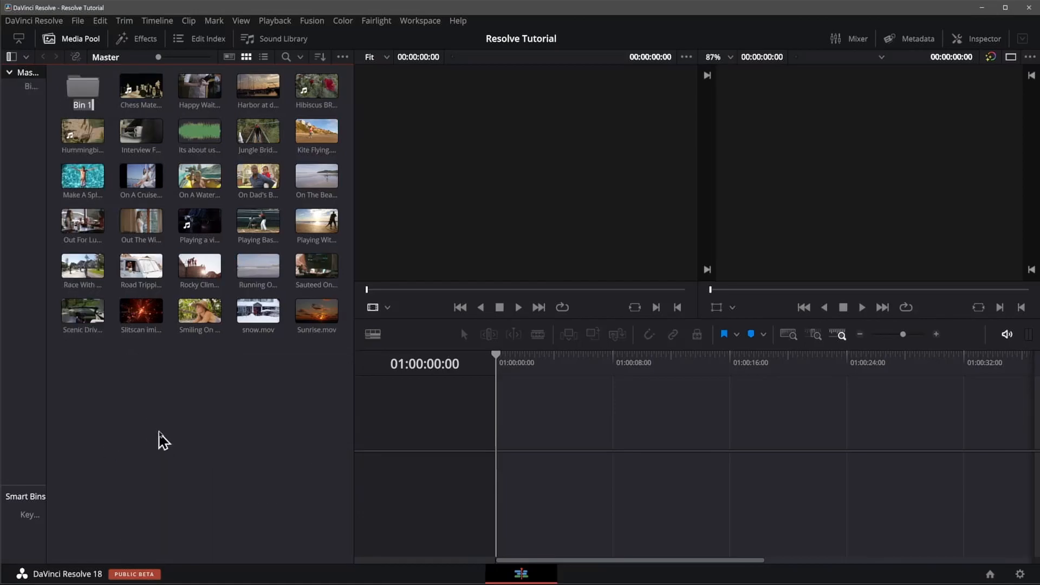
click(86, 106)
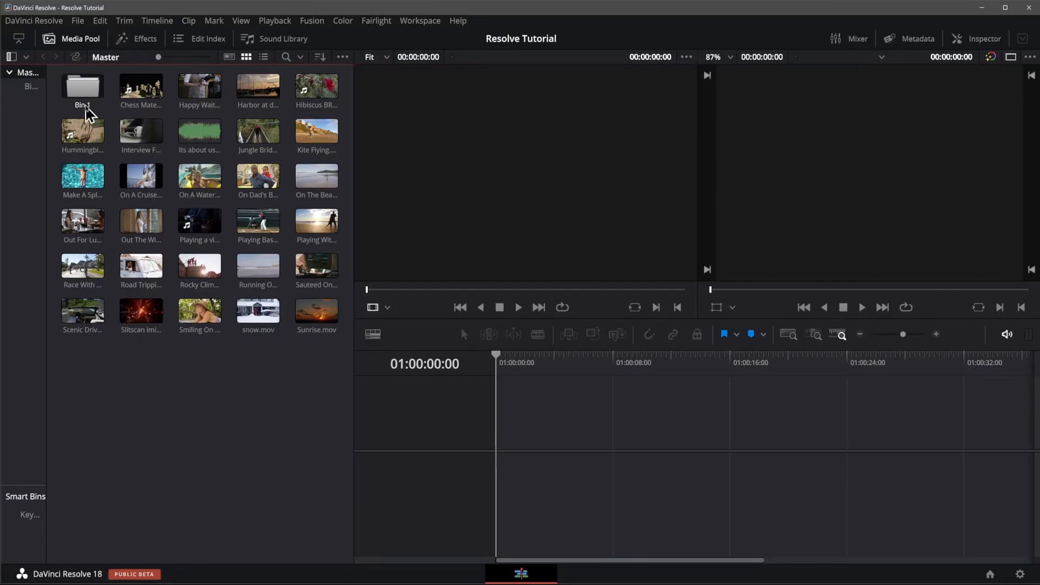
click(85, 105)
text(Muisc)
key(Return)
Step: Move Its about us.wav into the Muisc bin and open that bin
click(204, 133)
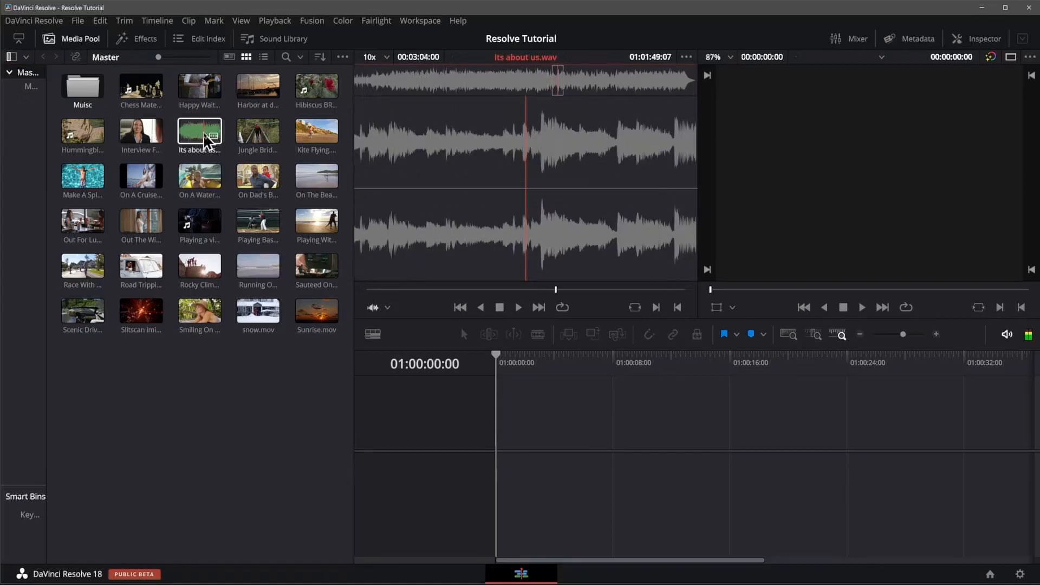
drag(203, 132, 84, 88)
click(194, 332)
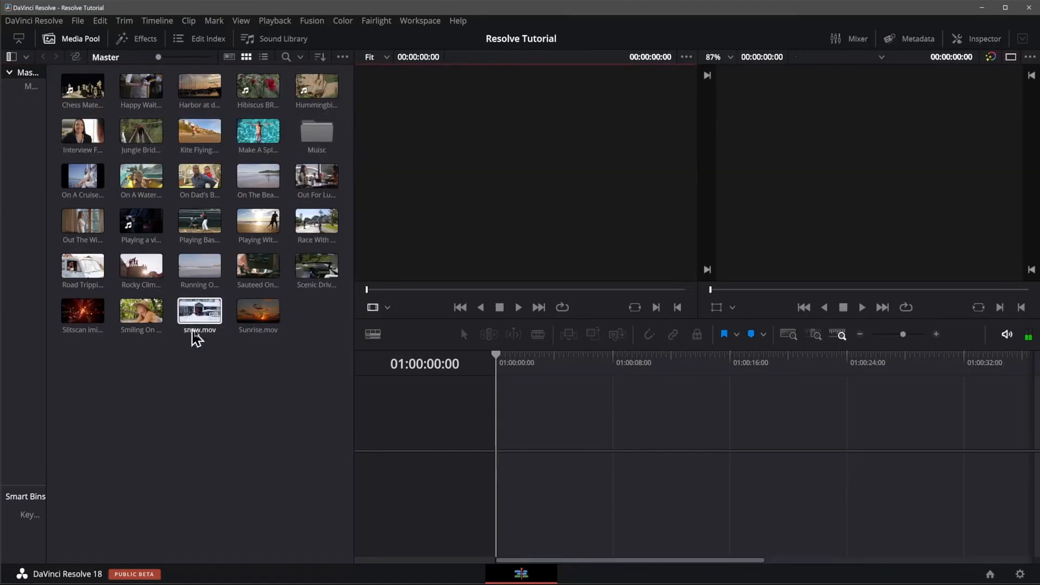
drag(195, 337, 325, 146)
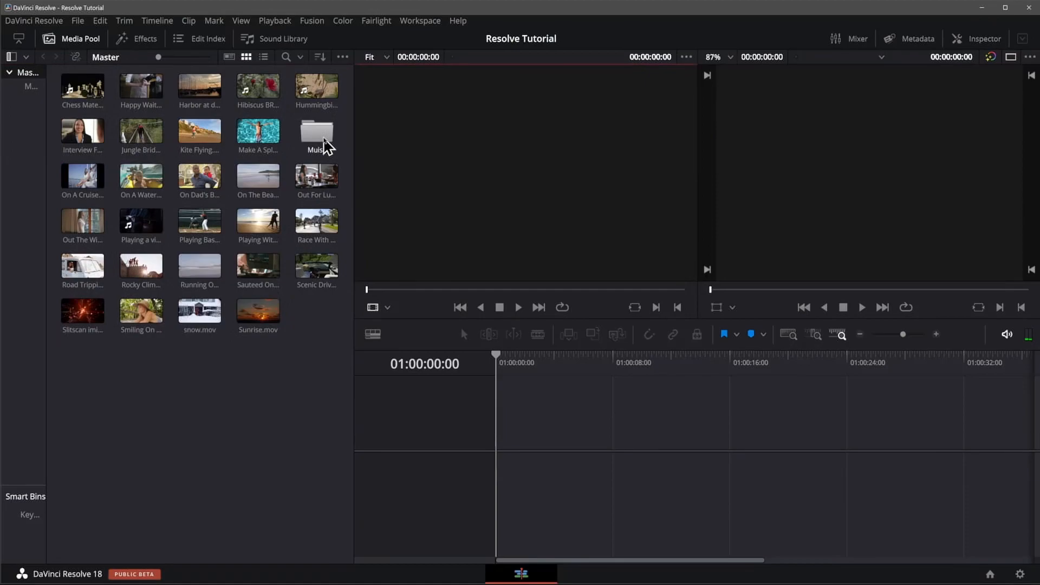
double_click(325, 146)
click(93, 97)
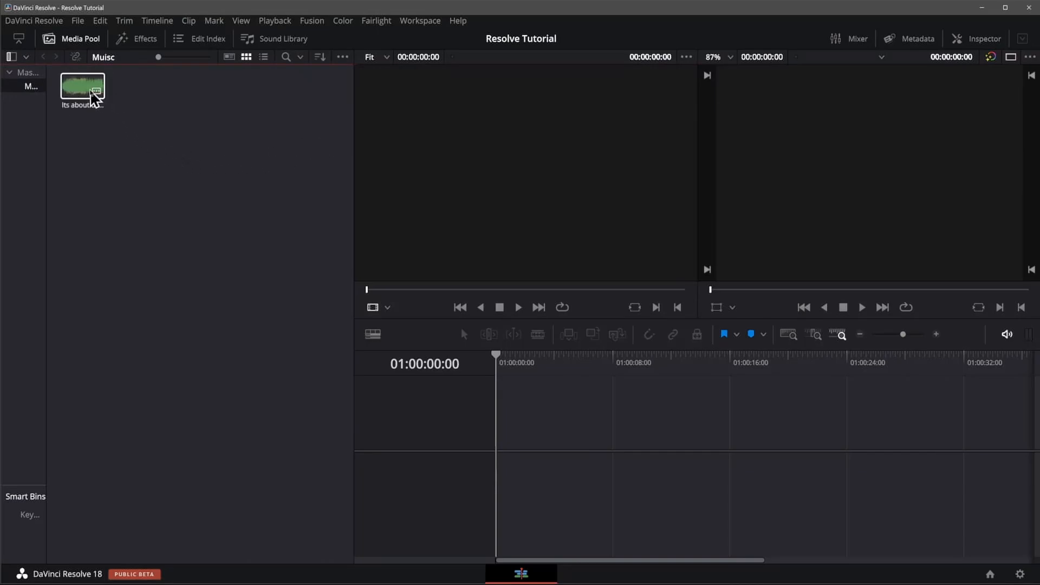
Step: Widen the bin list to fit its names and switch to the Master bin and back to Muisc
click(38, 126)
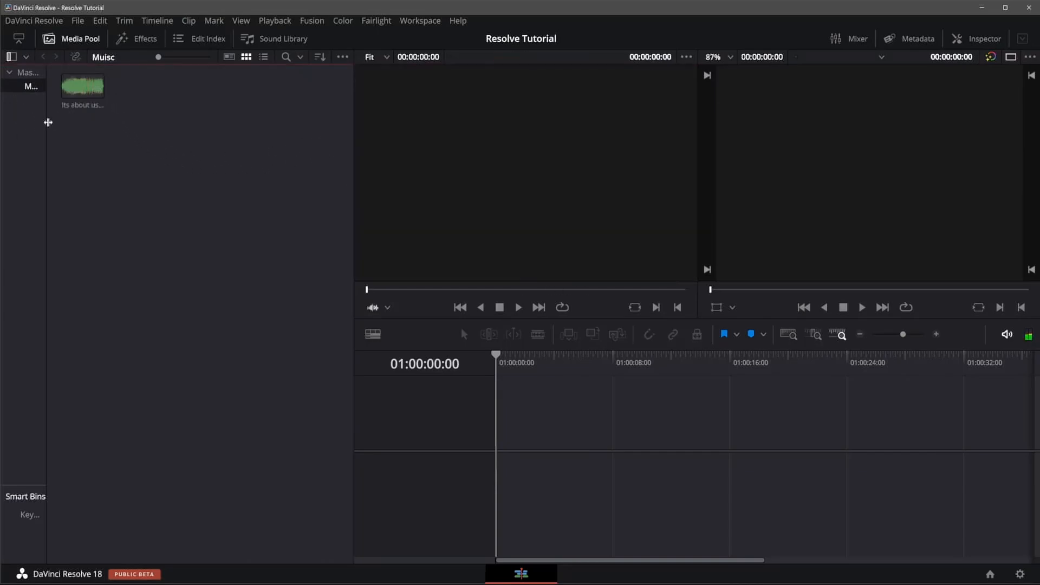
drag(47, 121, 143, 126)
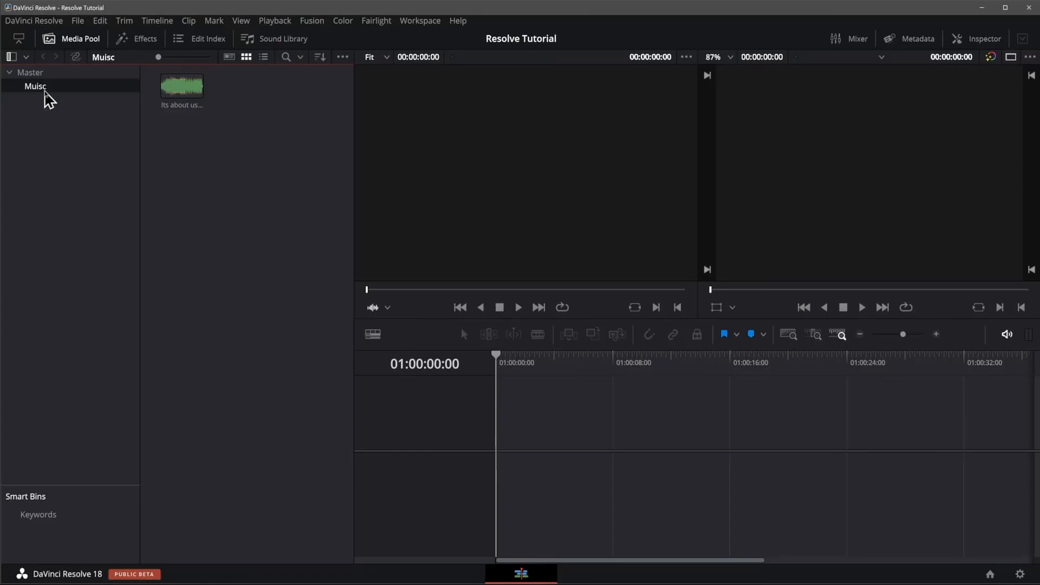
click(43, 72)
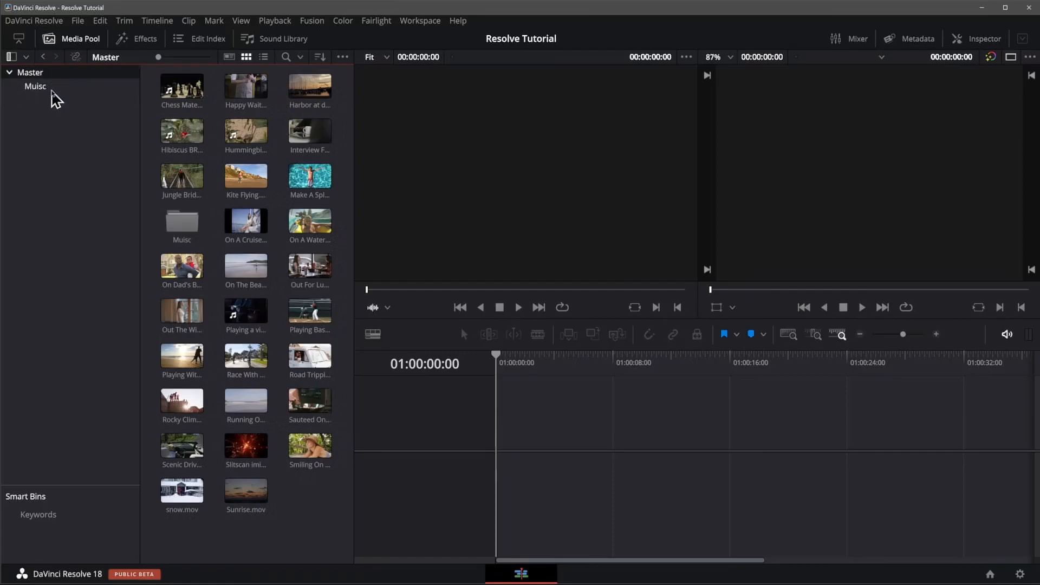
click(35, 88)
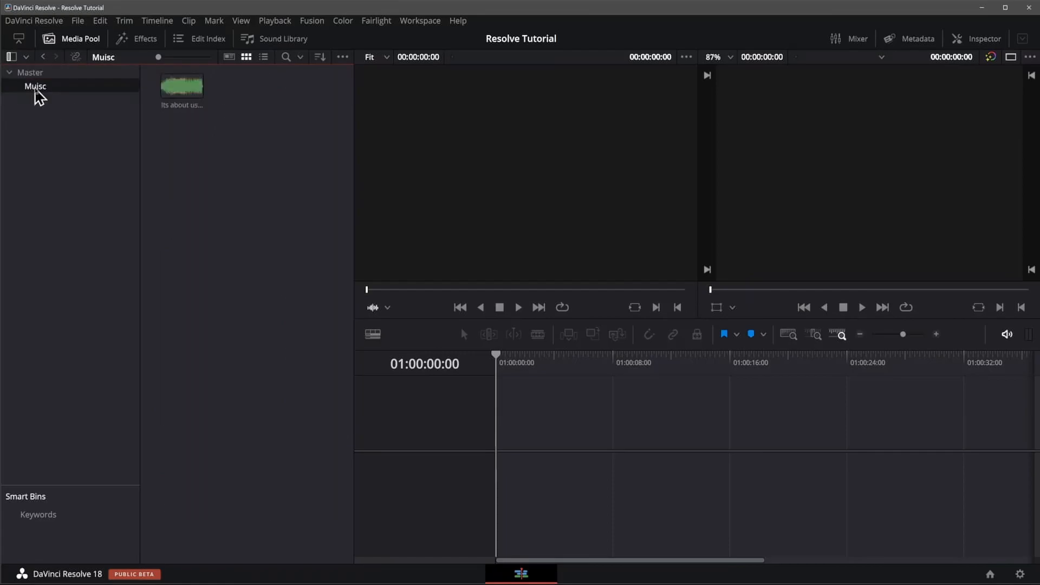
Step: Undo moving Its about us.wav and creating the Muisc bin
click(181, 86)
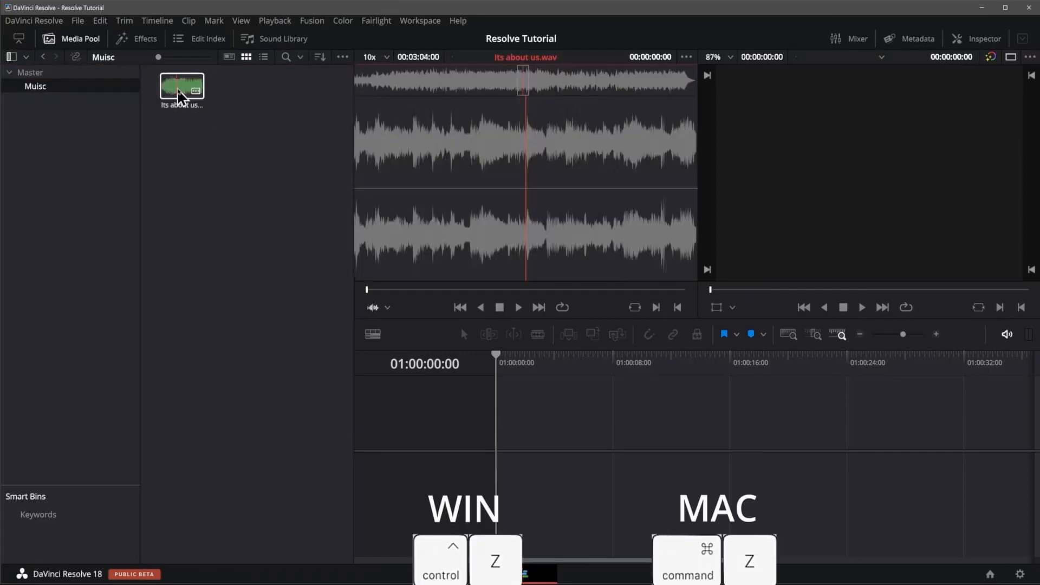
key(ctrl+z)
click(184, 87)
key(ctrl+z)
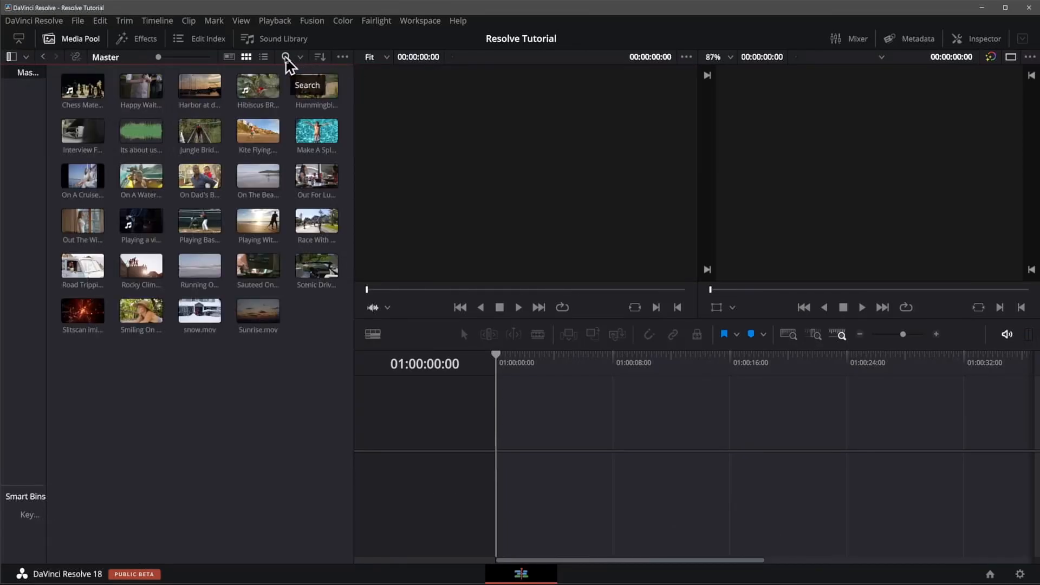
Step: Open the media pool search and look through the fields available for filtering clips
click(286, 57)
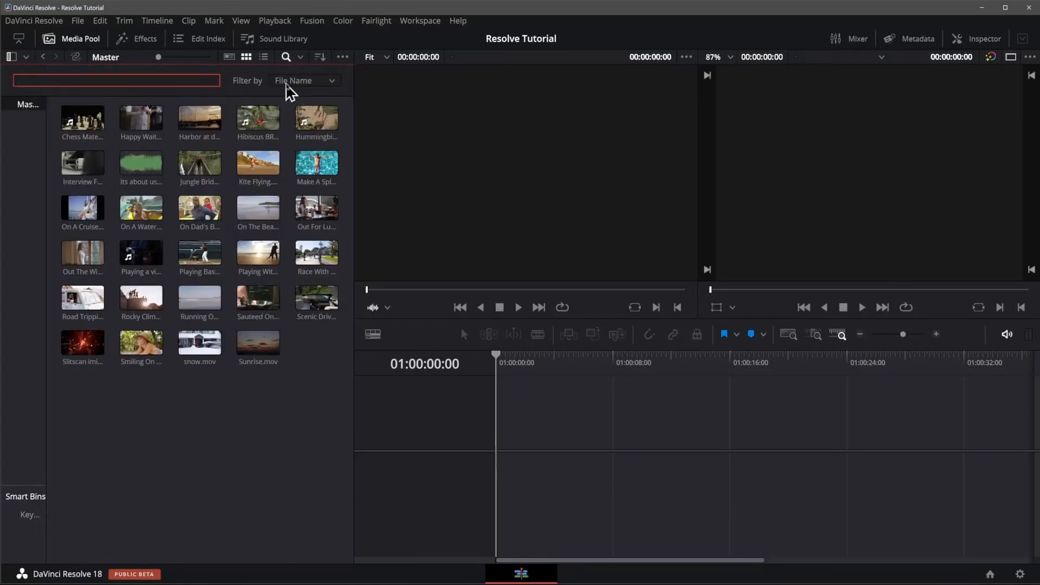
click(291, 83)
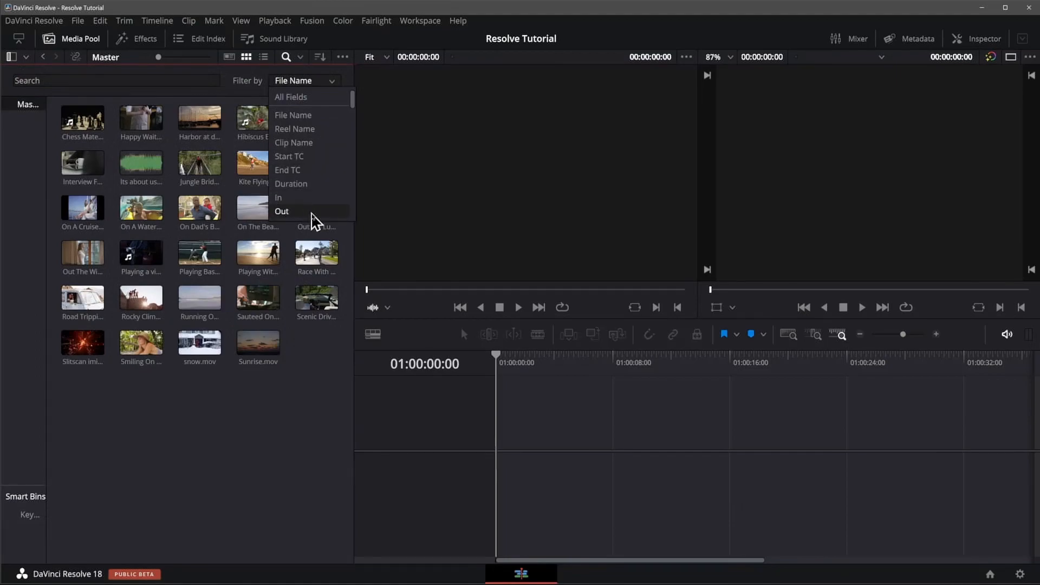
scroll(321, 183, down, 6)
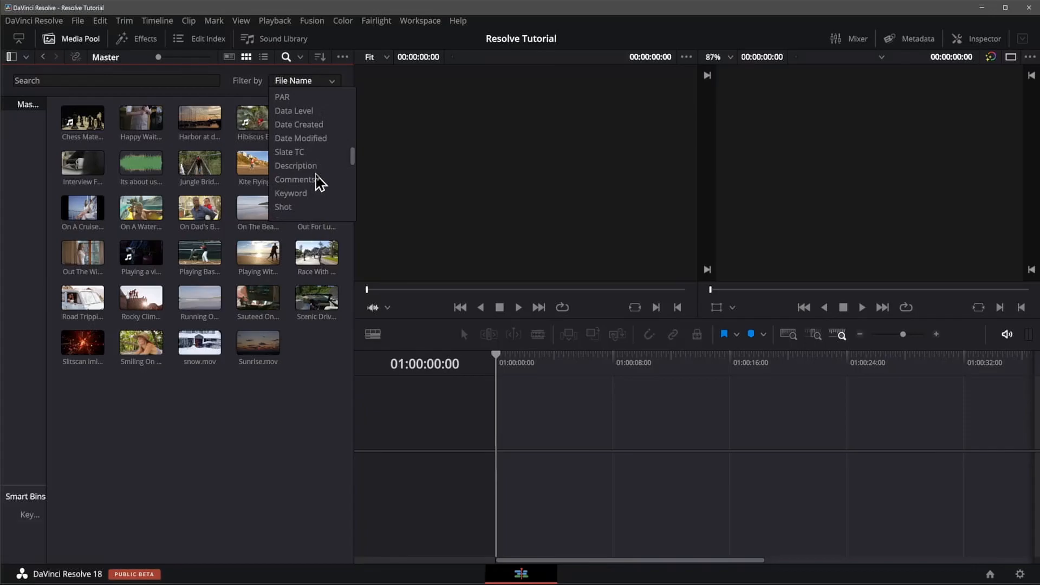
scroll(319, 180, up, 6)
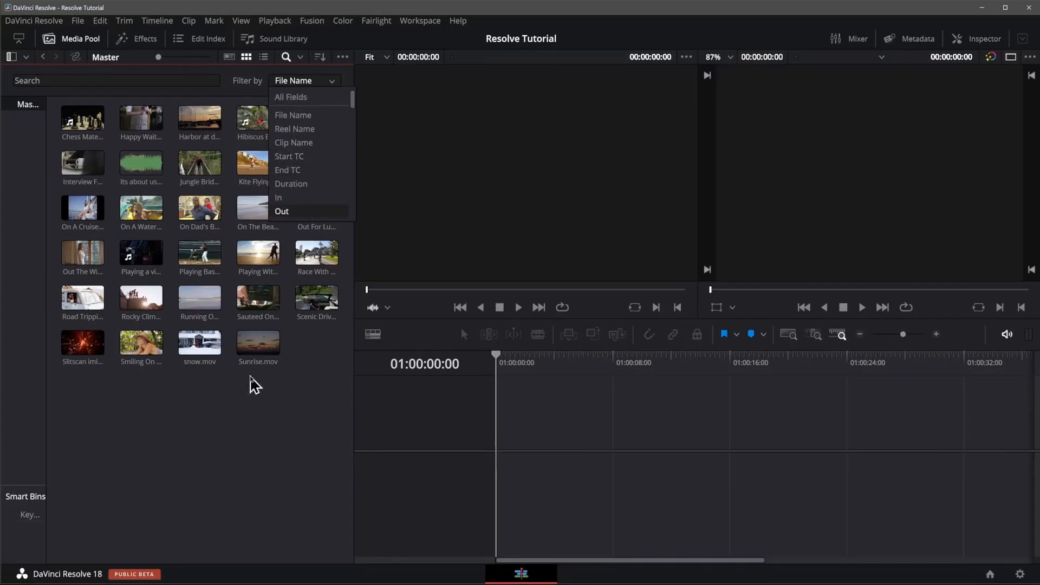
click(240, 415)
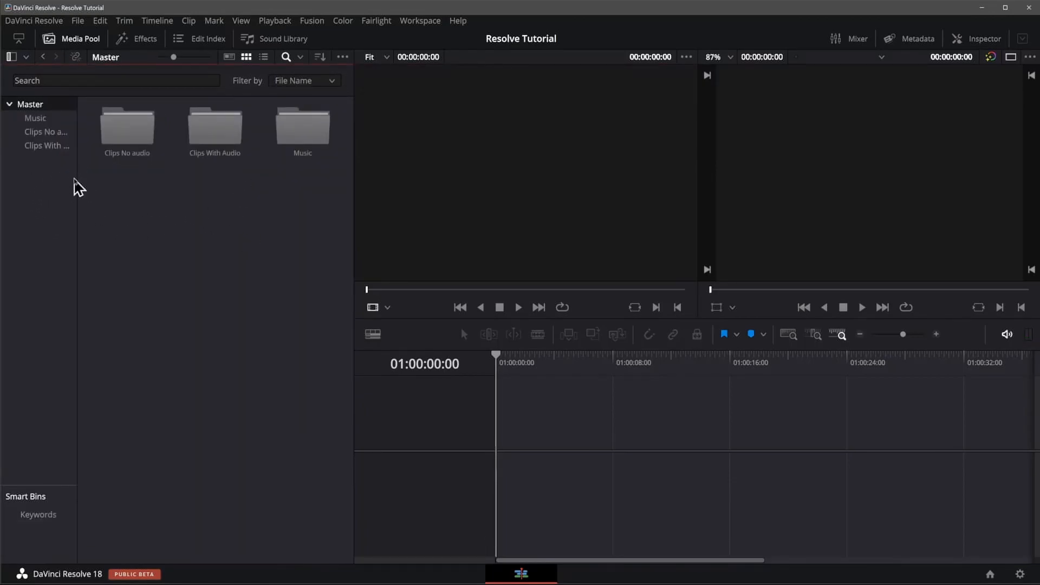
Step: Widen the bin list to fit the full names Clips No audio and Clips With Audio
mouse_move(77, 179)
mouse_down()
mouse_move(135, 178)
mouse_move(96, 178)
mouse_up()
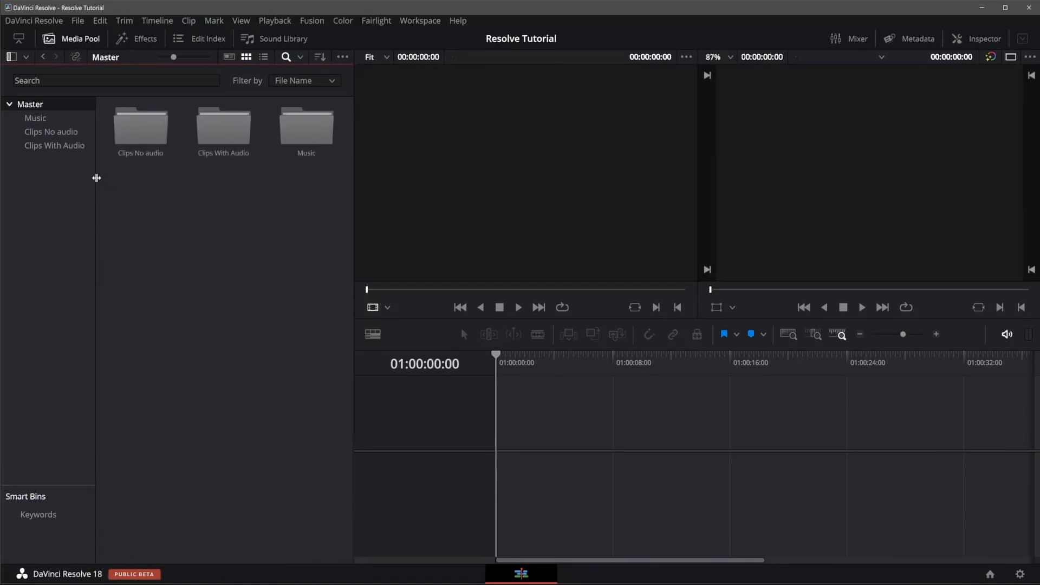
Step: Look through the contents of the Music, Clips No audio and Clips With Audio bins and return to the Master bin
click(32, 118)
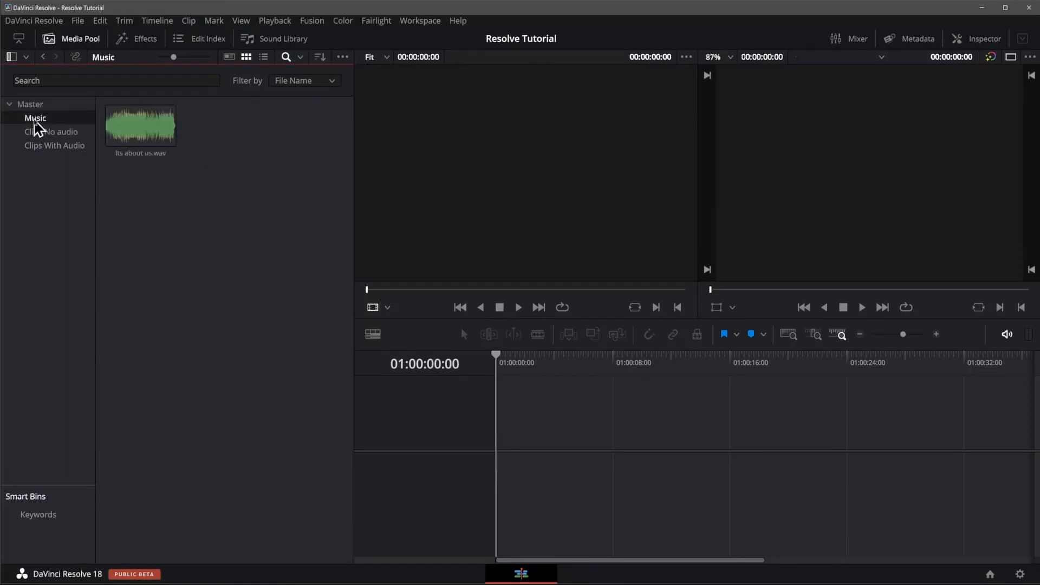
click(42, 136)
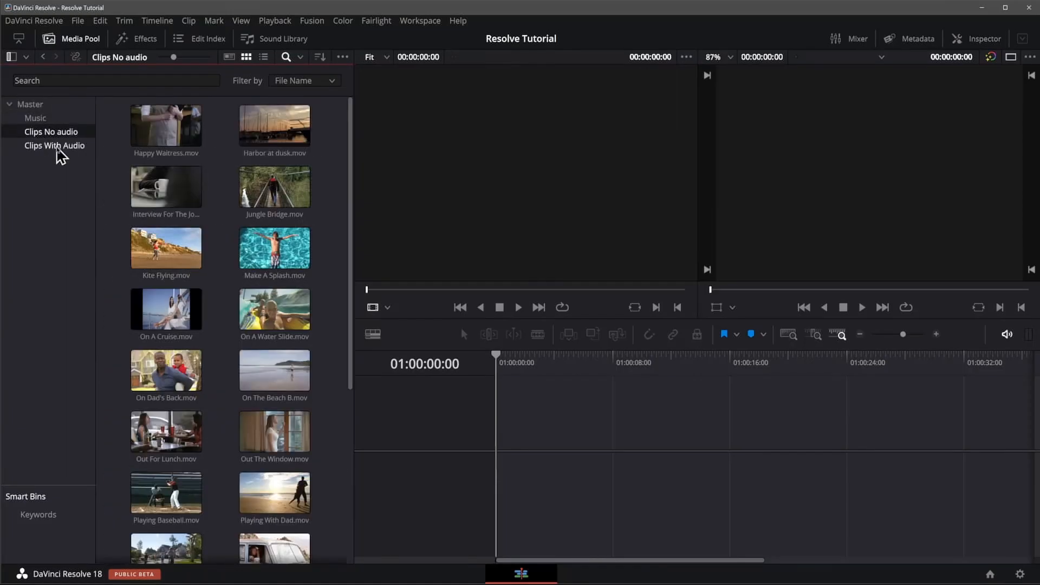
click(56, 151)
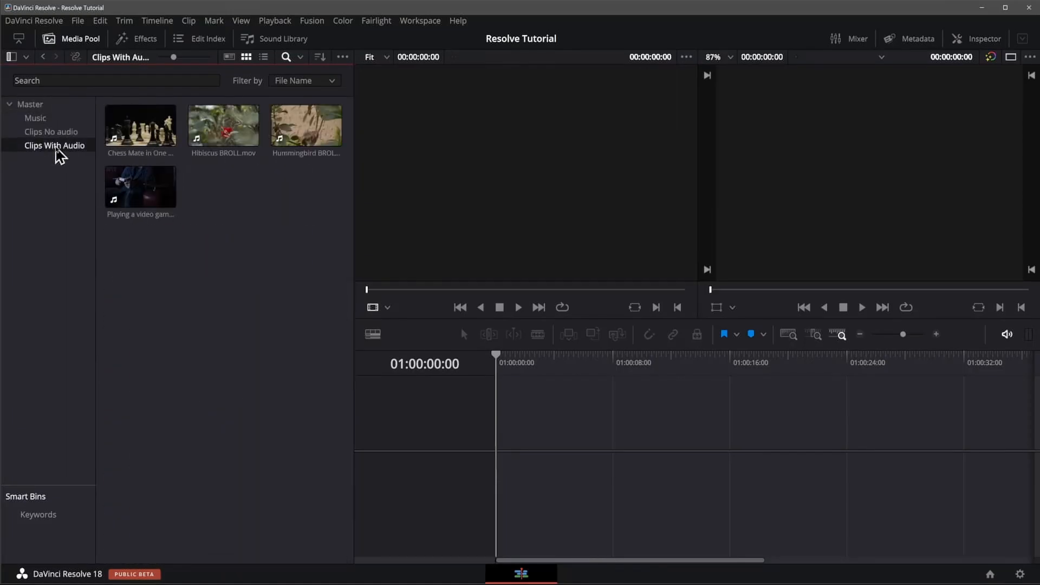
click(27, 105)
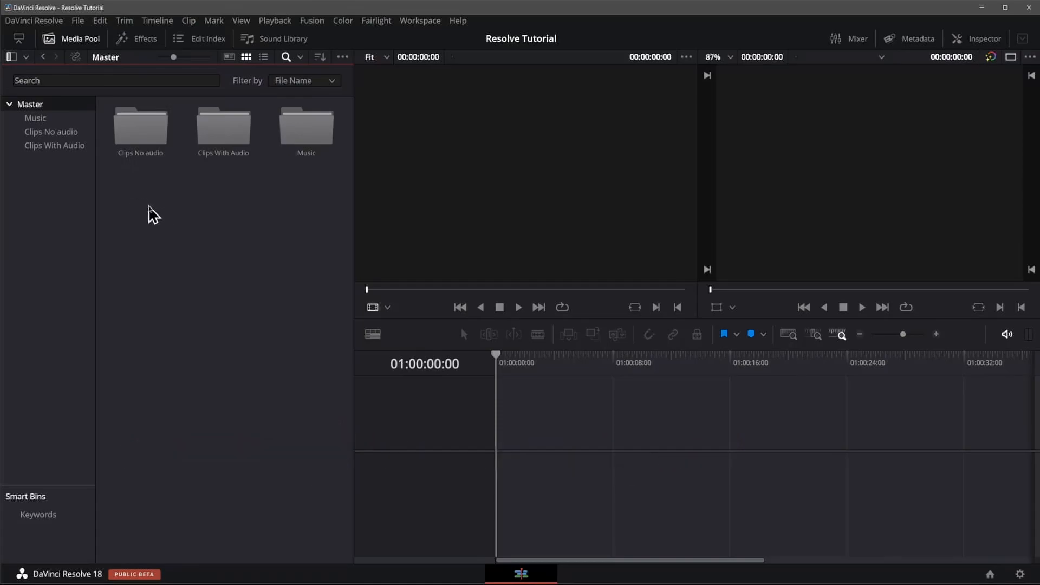
Step: Start a new timeline in the Master bin and look at its Format settings with Use Project Settings turned off
right_click(140, 194)
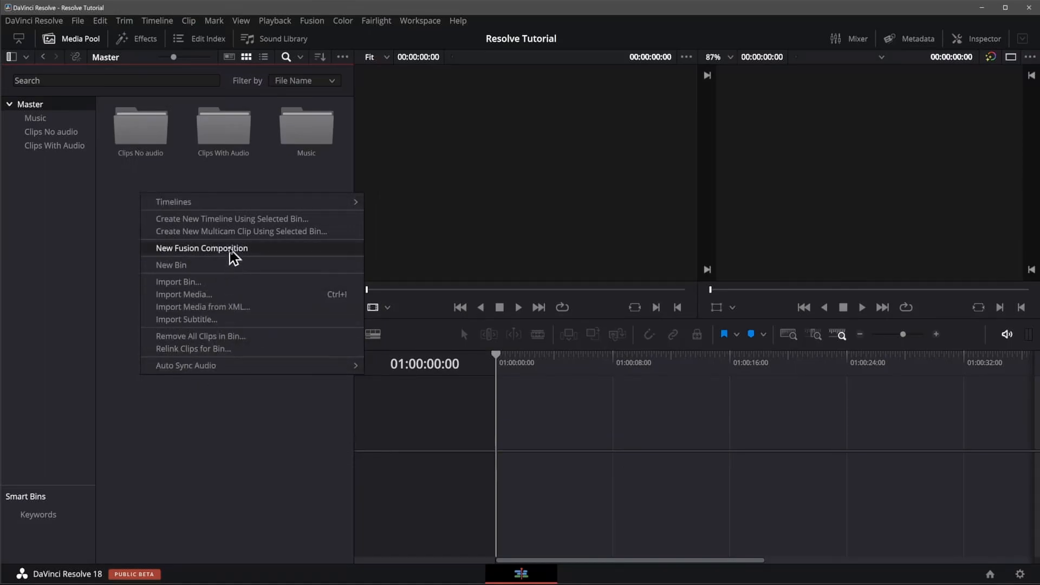
mouse_move(219, 204)
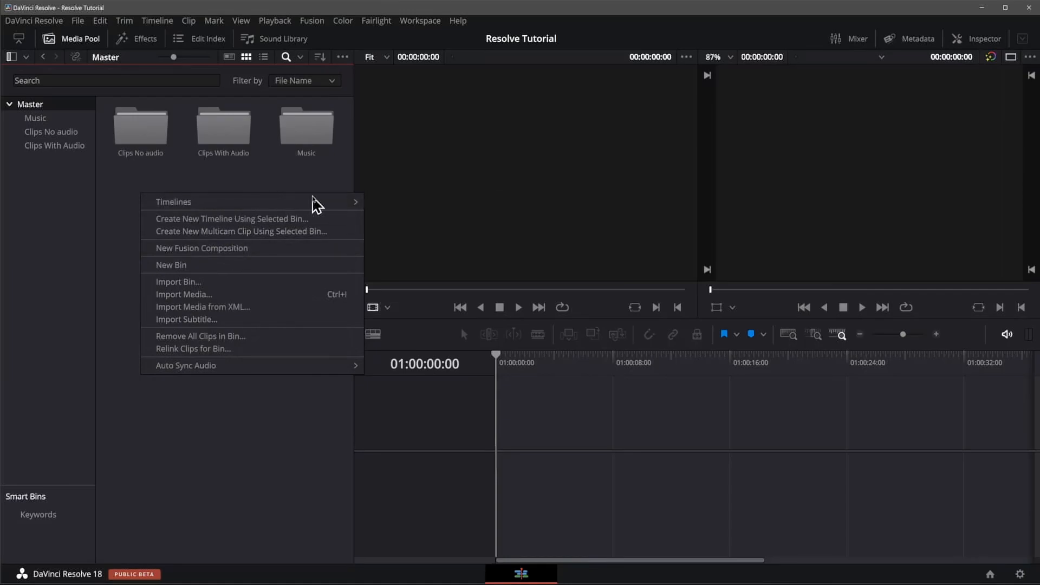
mouse_move(337, 205)
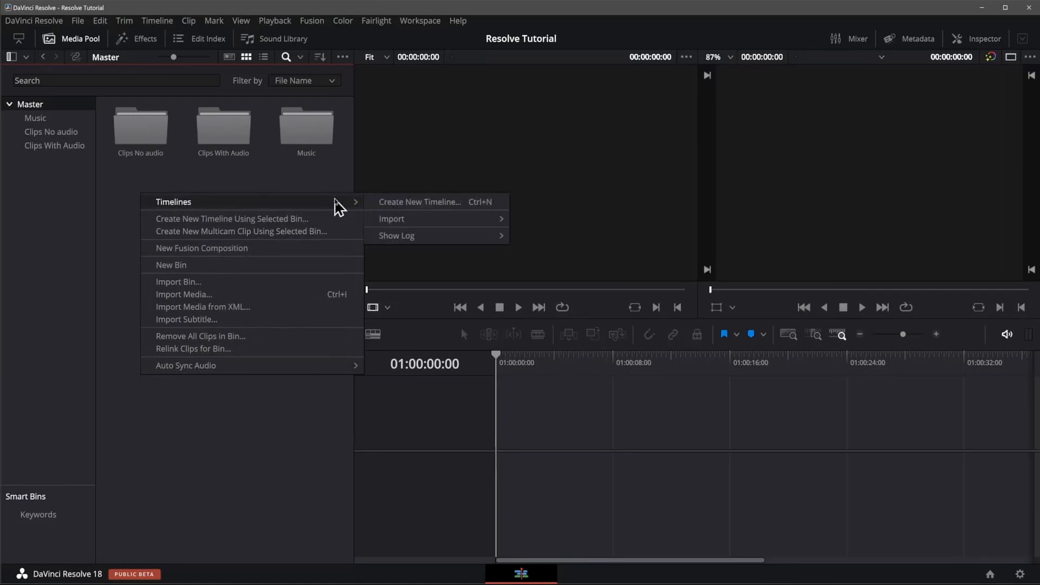
click(435, 206)
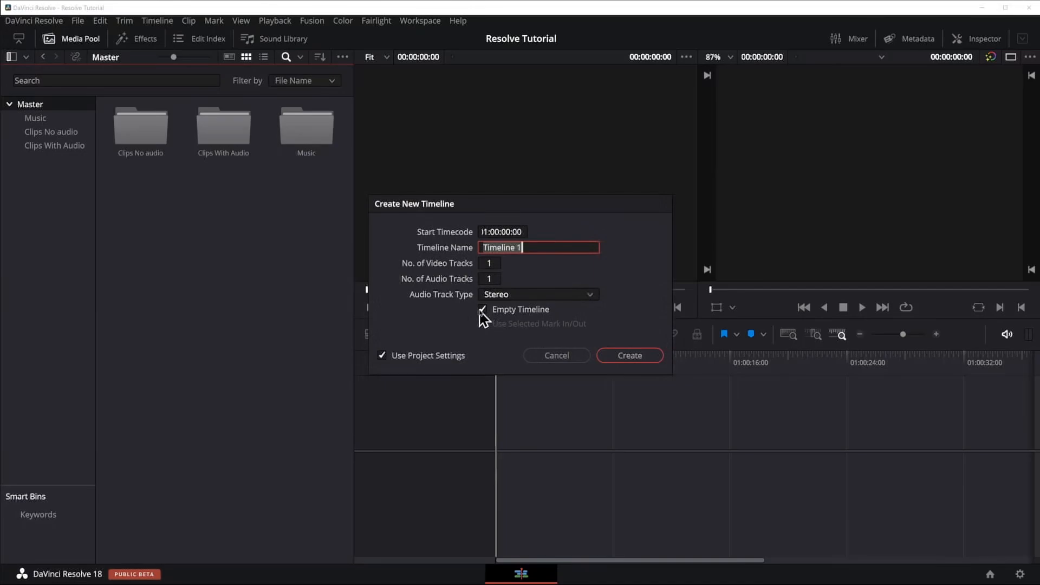
click(399, 326)
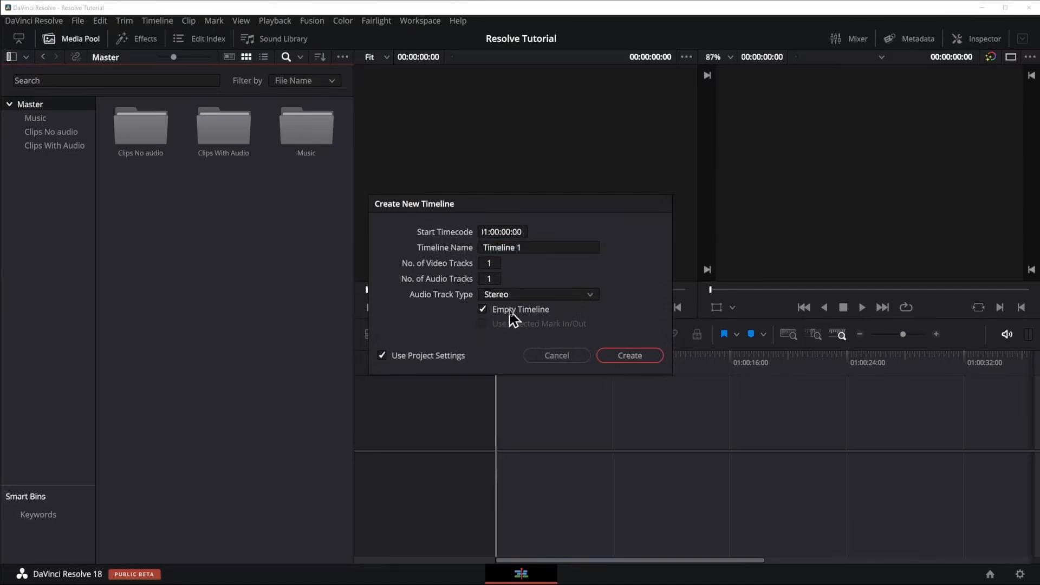
click(382, 356)
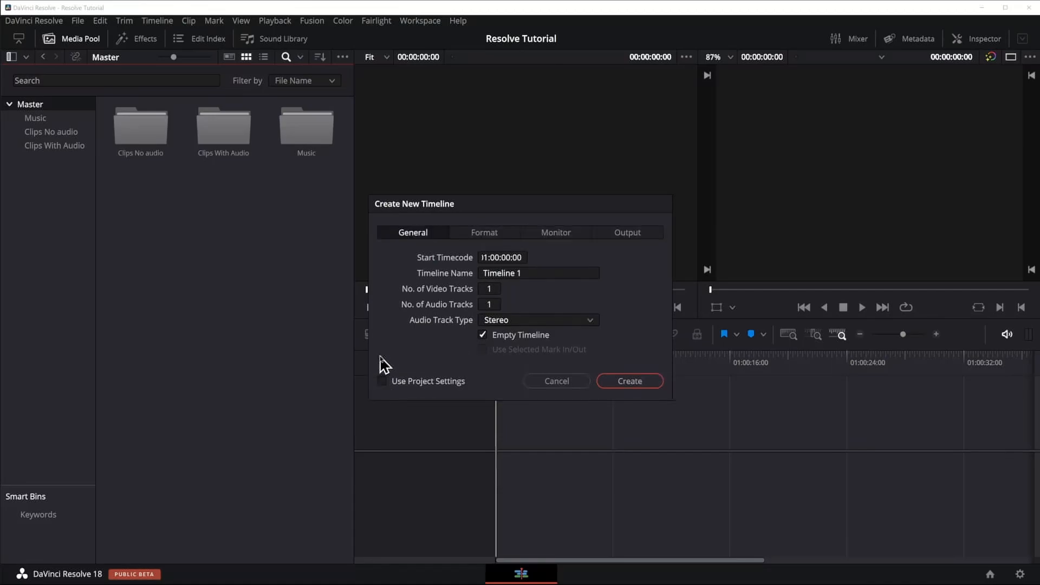
click(484, 233)
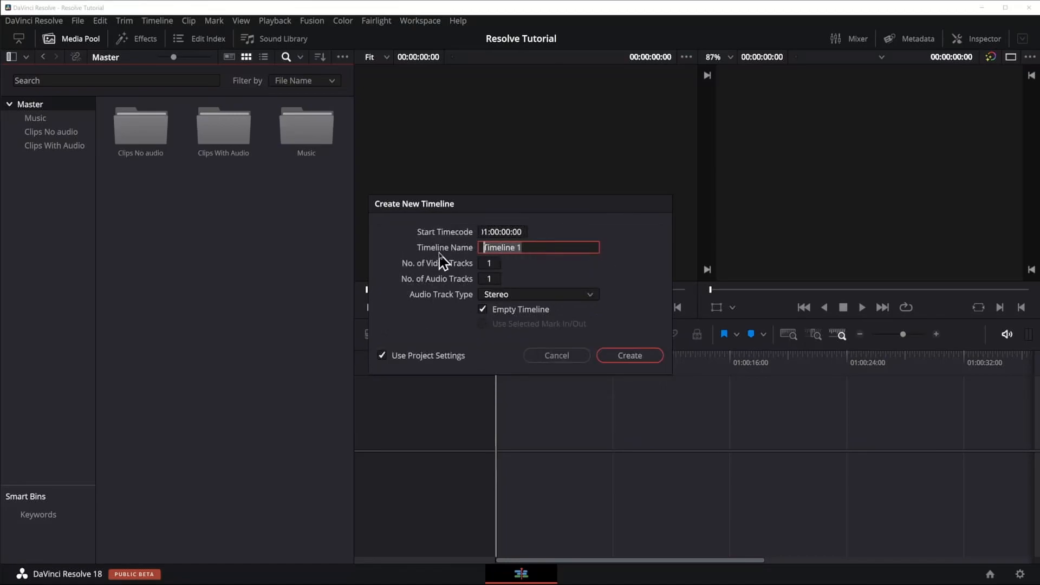
Step: Name the new timeline Resolve Tutorial and create it
text(Resolve Tutorial)
key(Return)
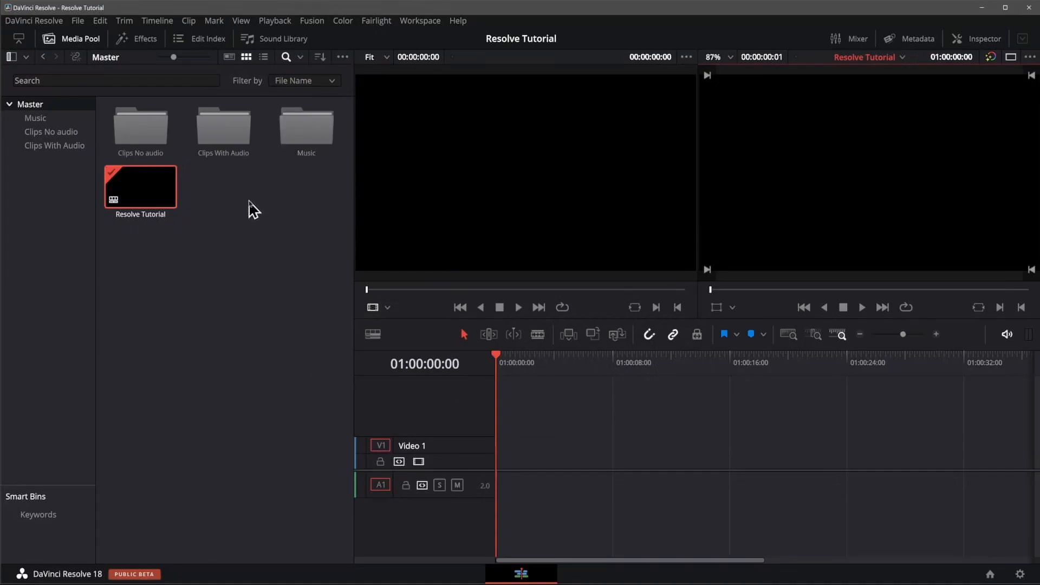
Step: Hide the media pool, make the audio track taller, and rename the timeline's tracks Video and Music
click(87, 45)
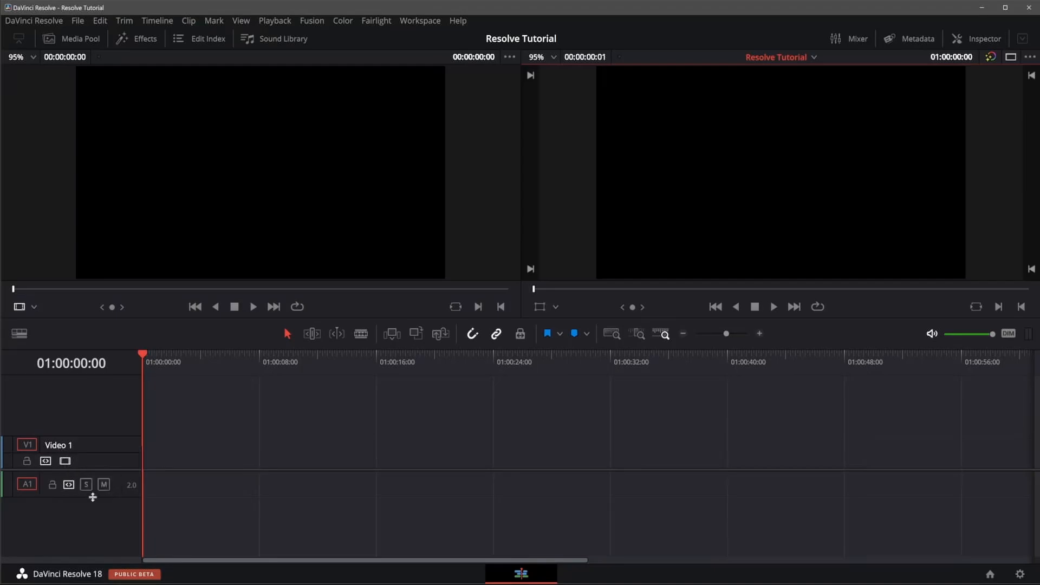
drag(118, 497, 117, 510)
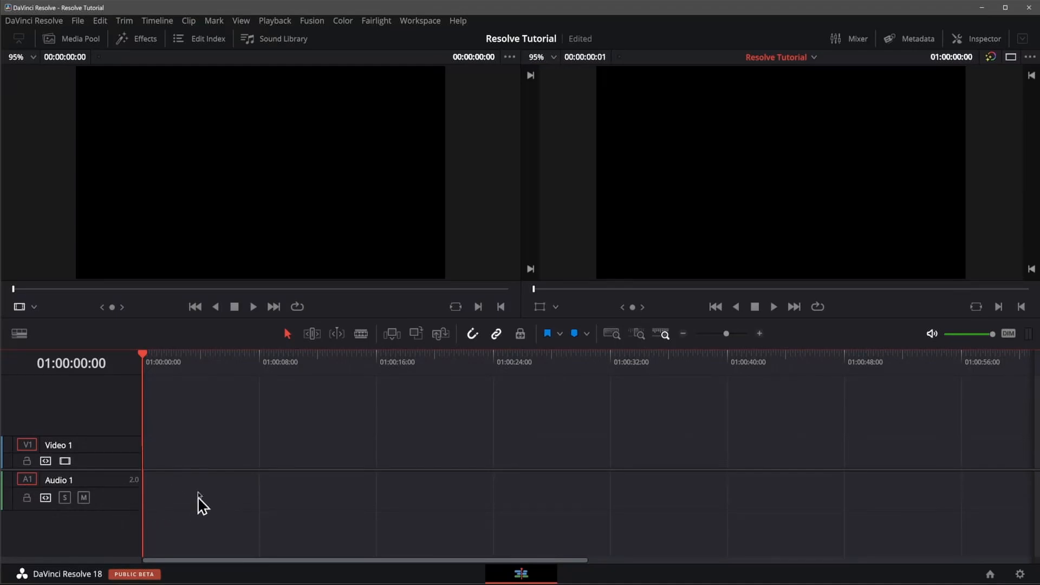
double_click(61, 449)
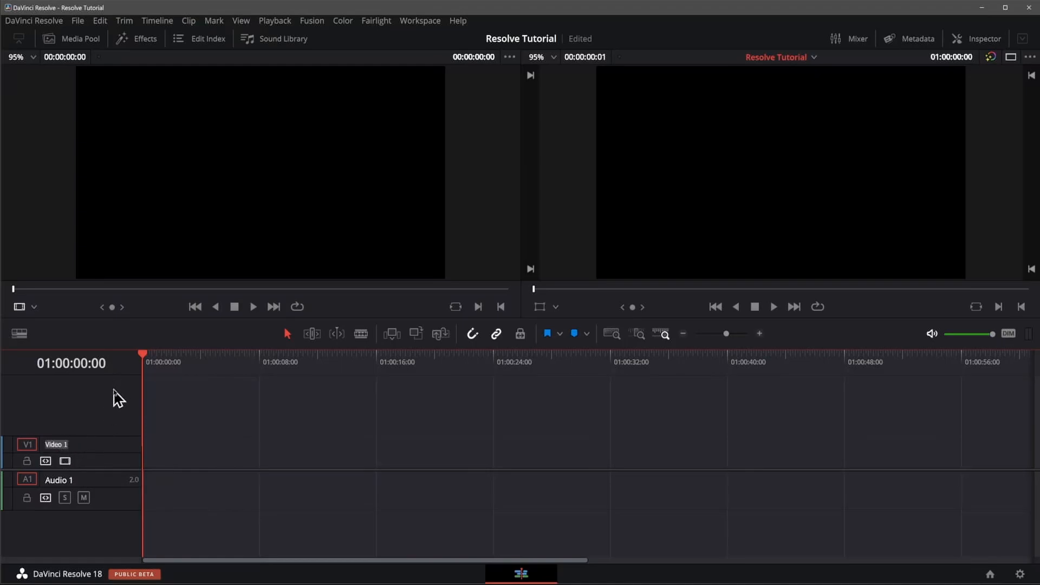
text(V)
double_click(62, 483)
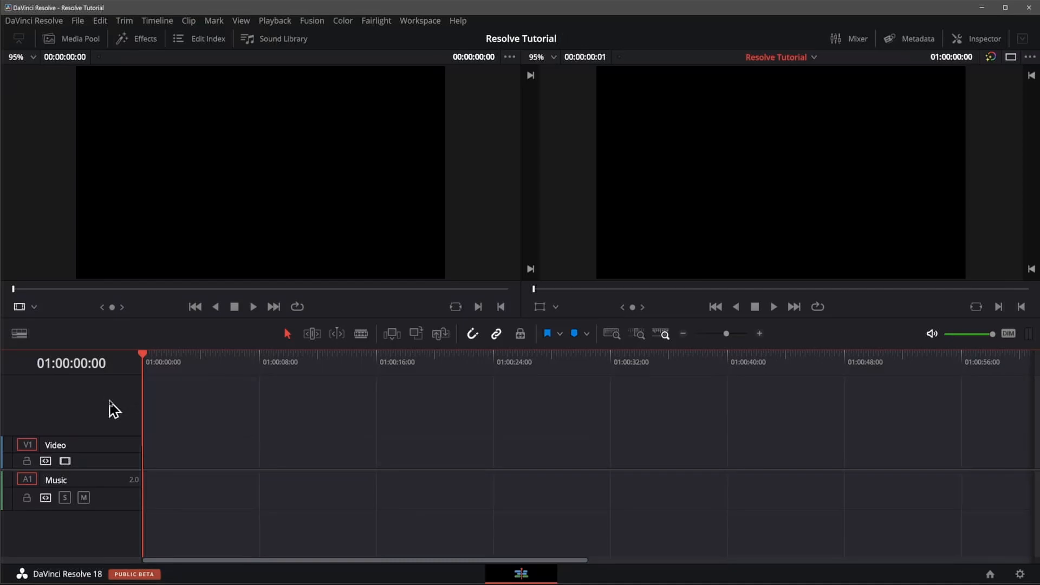
Step: Show the media pool again and delete the Resolve Tutorial timeline from the Master bin
click(66, 42)
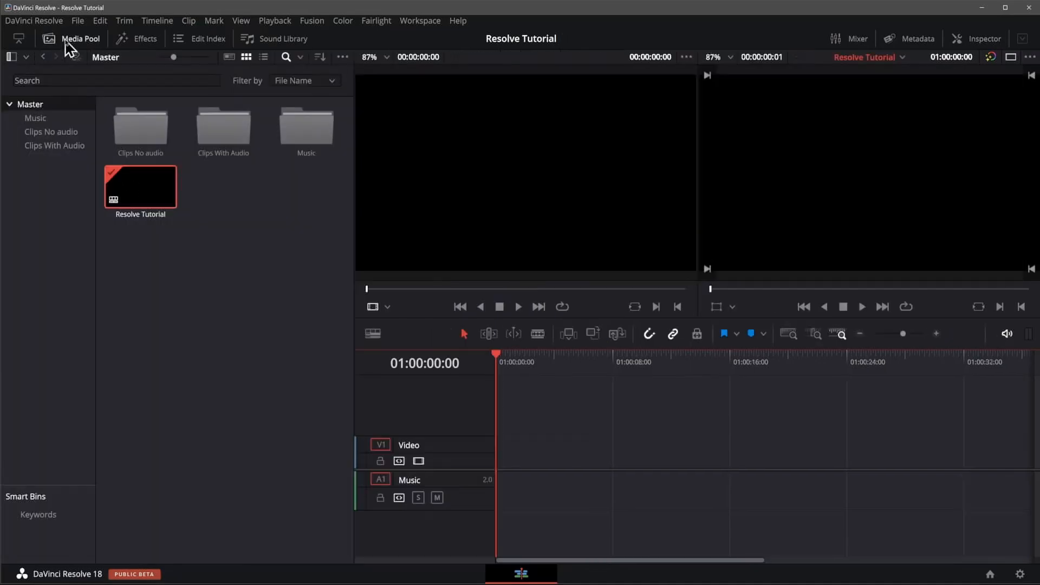
click(139, 197)
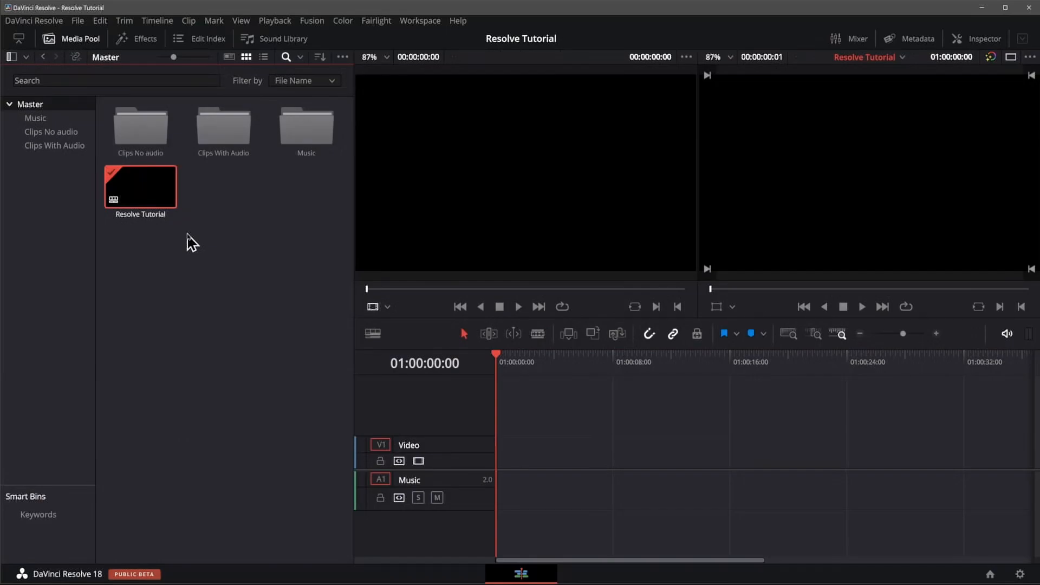
key(Delete)
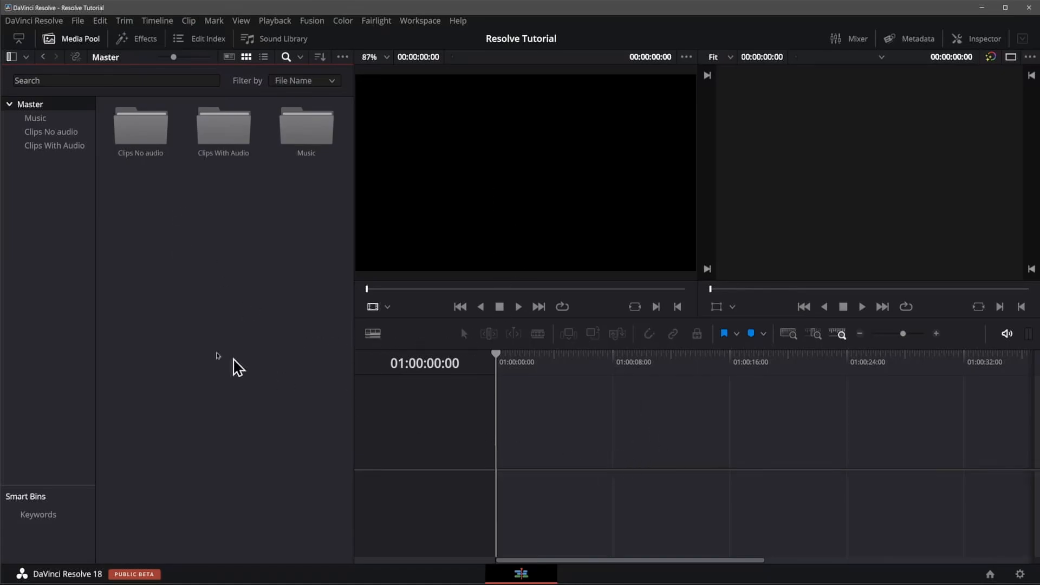
Step: Place Chess Mate in One move.mov from the Clips With Audio bin on the empty timeline and align it to the start
double_click(200, 130)
click(145, 136)
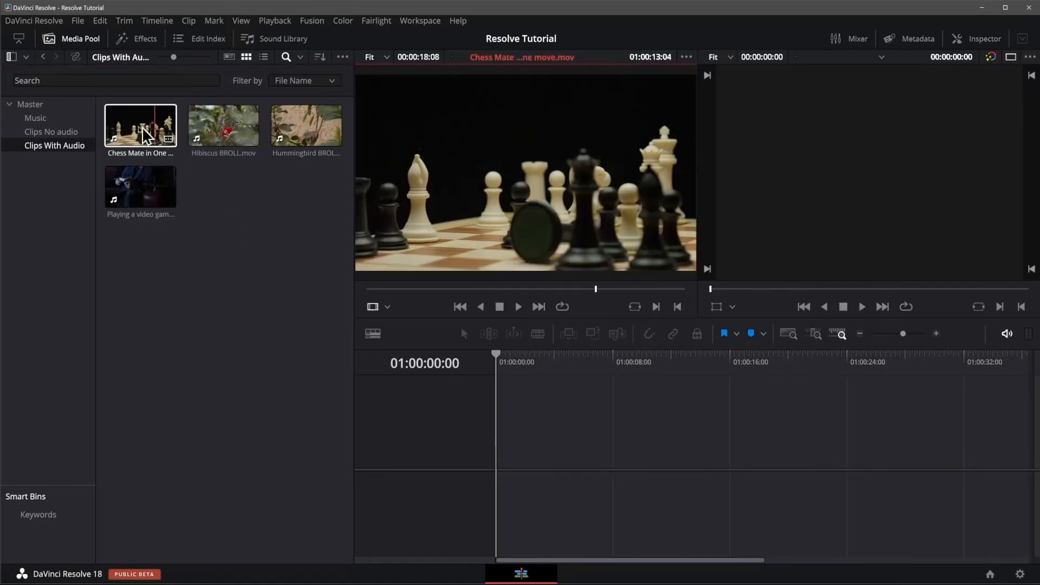
drag(146, 136, 532, 456)
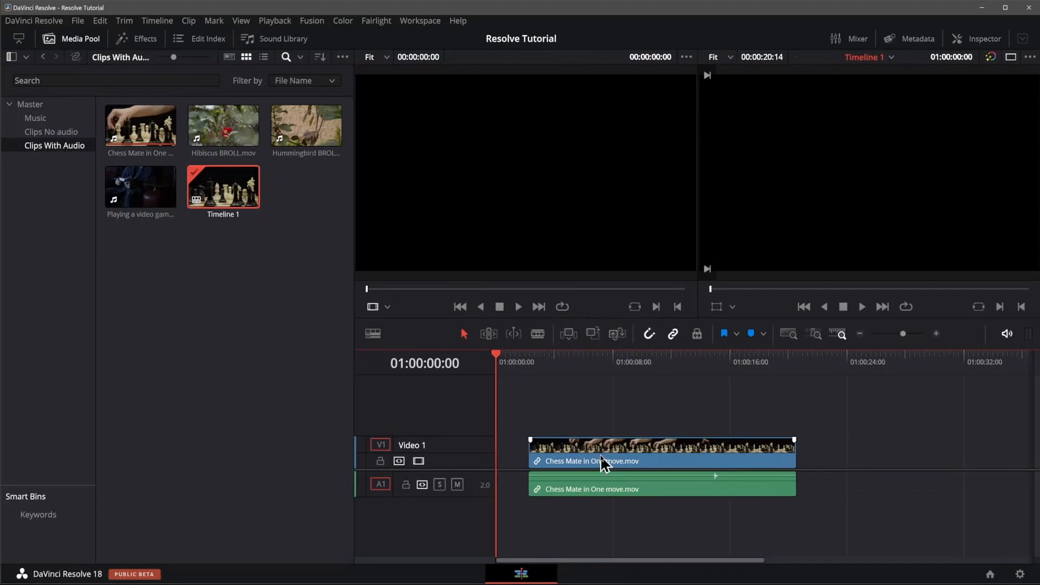
drag(601, 456, 560, 462)
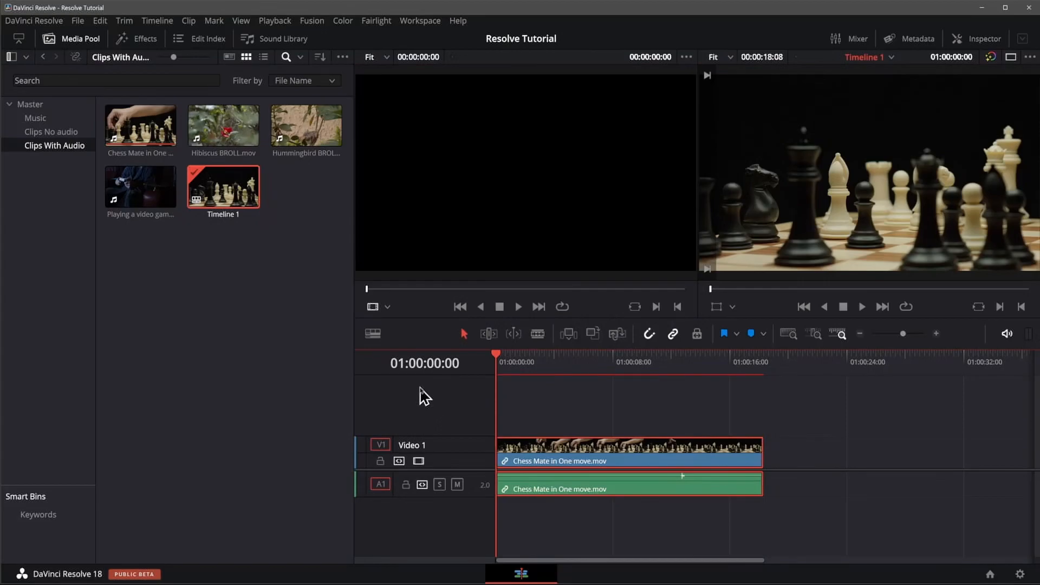
Step: Adjust the heights of the Video 1 and Audio 1 tracks and play the chess clip from 01:00:11:23
scroll(572, 485, up, 3)
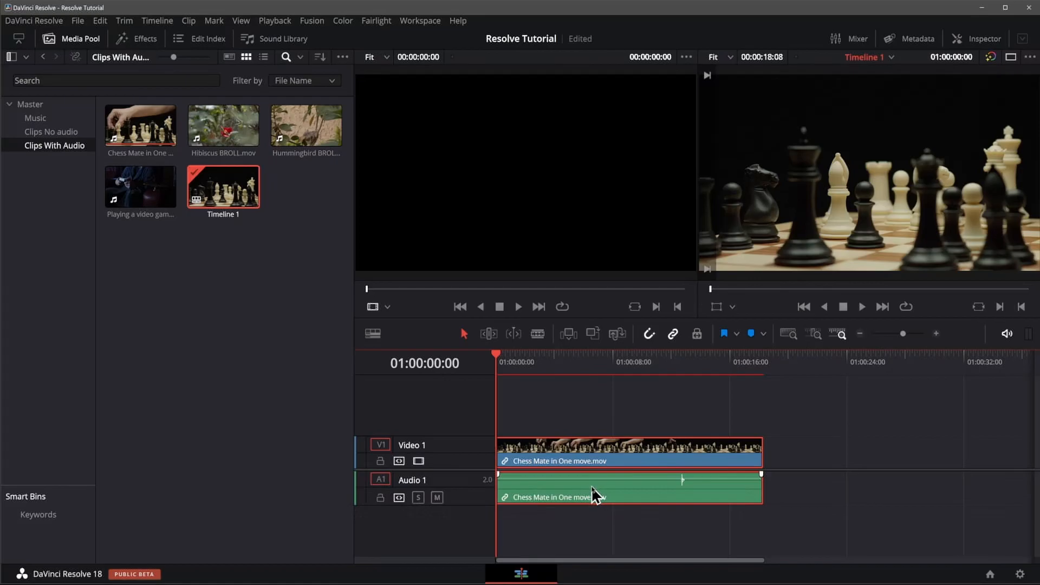
scroll(593, 488, down, 3)
scroll(600, 447, down, 3)
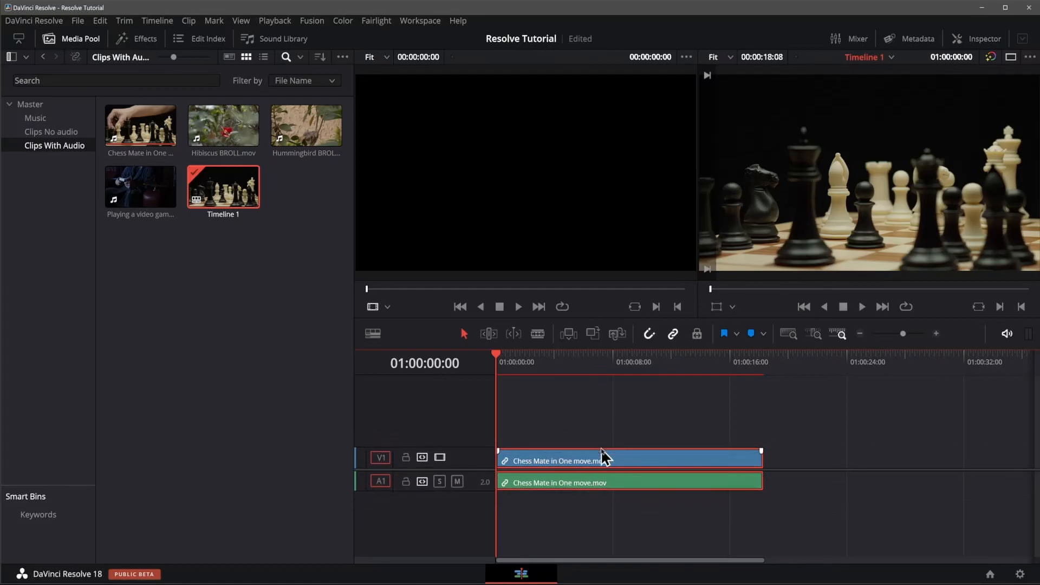
scroll(605, 454, up, 4)
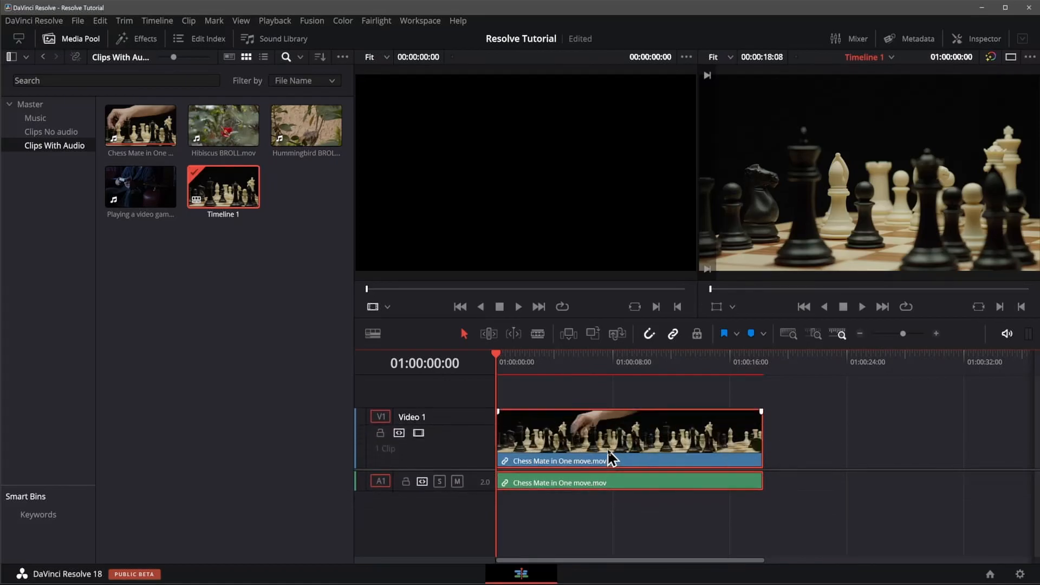
scroll(607, 448, up, 2)
scroll(598, 481, up, 3)
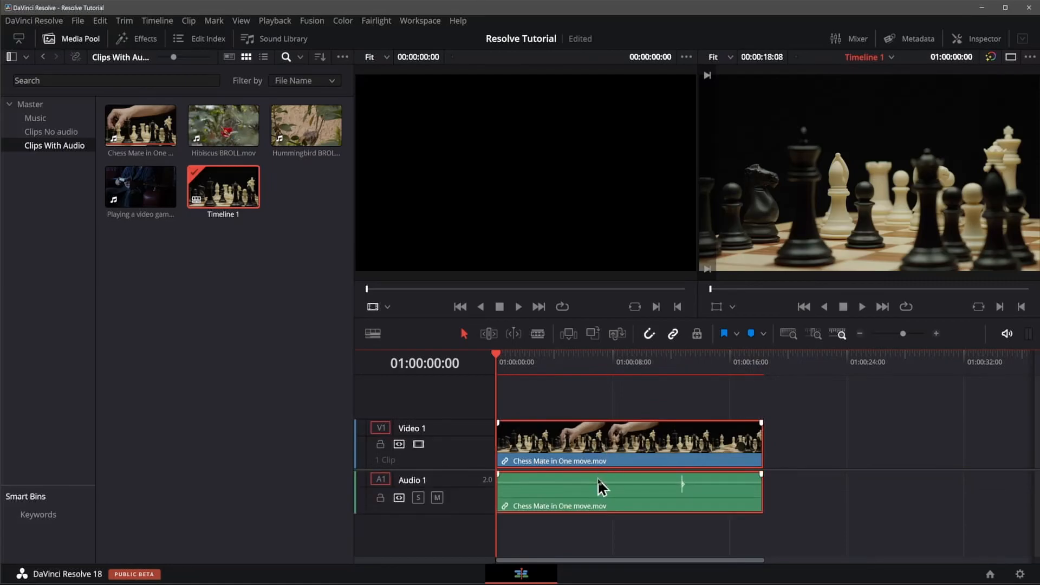
scroll(597, 479, up, 2)
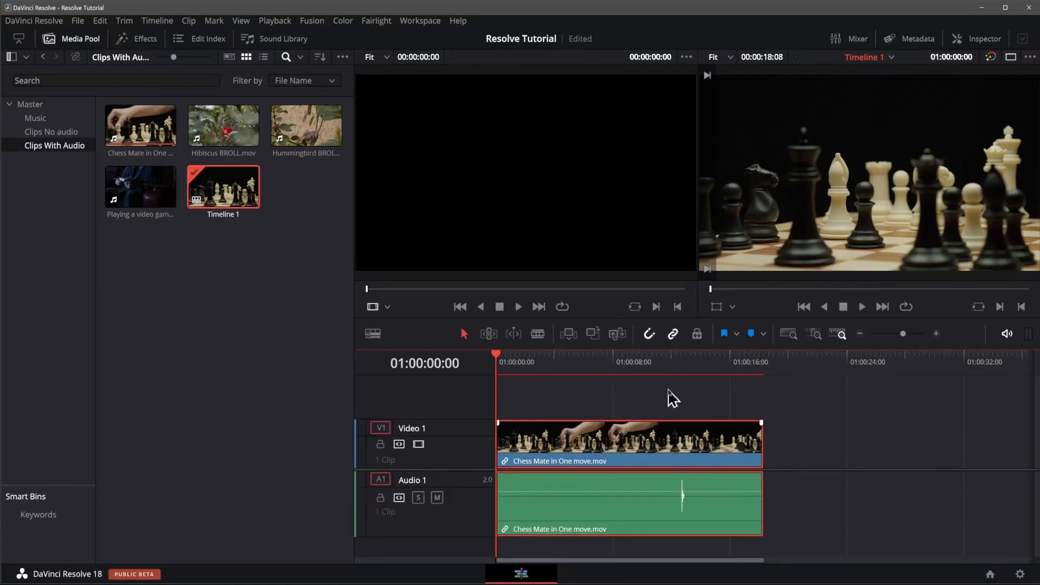
click(672, 363)
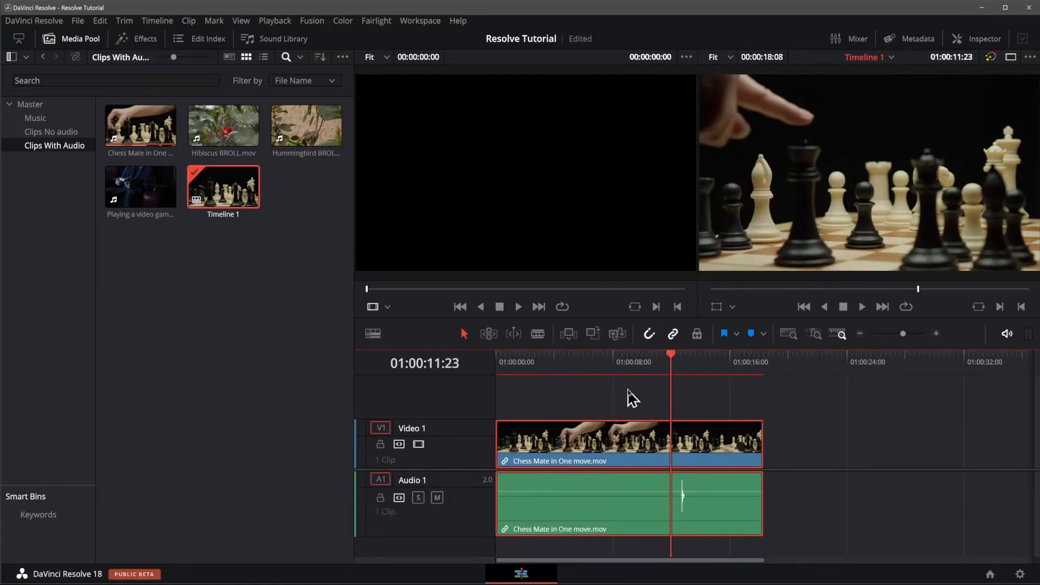
key(space)
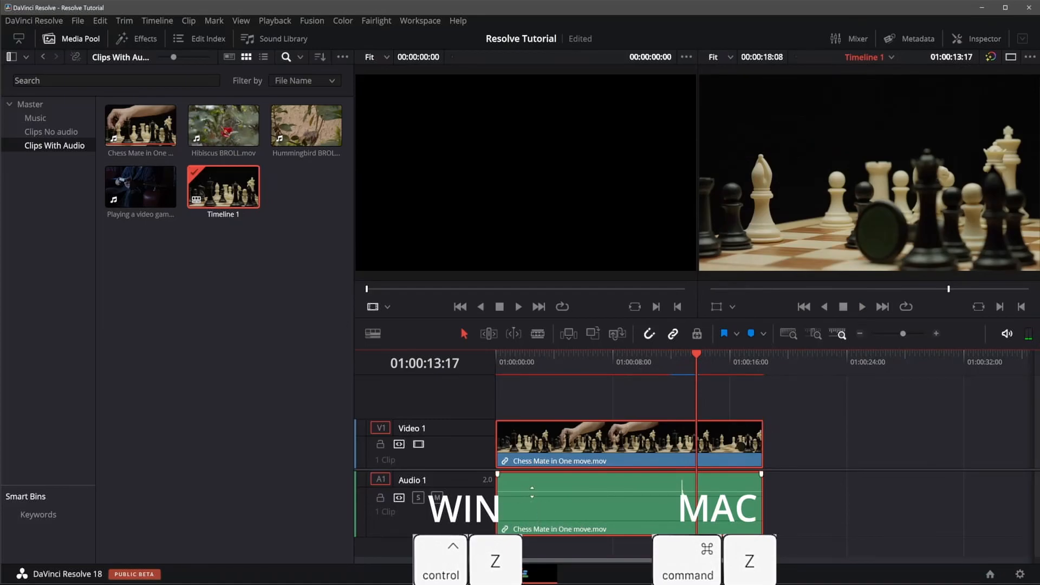
Step: Undo adding the chess clip and the timeline created with it
scroll(548, 513, up, 2)
scroll(548, 511, down, 5)
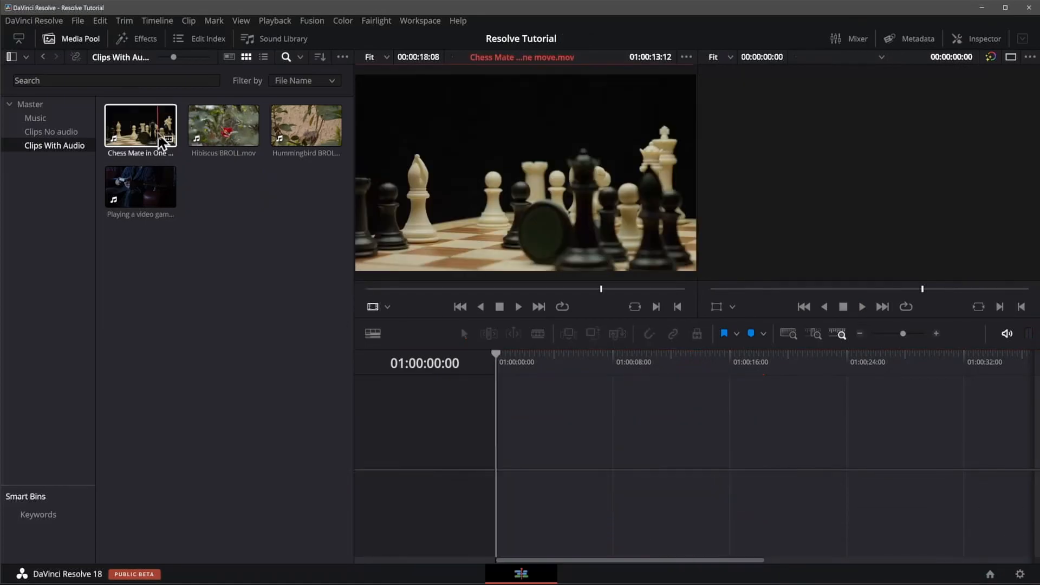
key(ctrl+z)
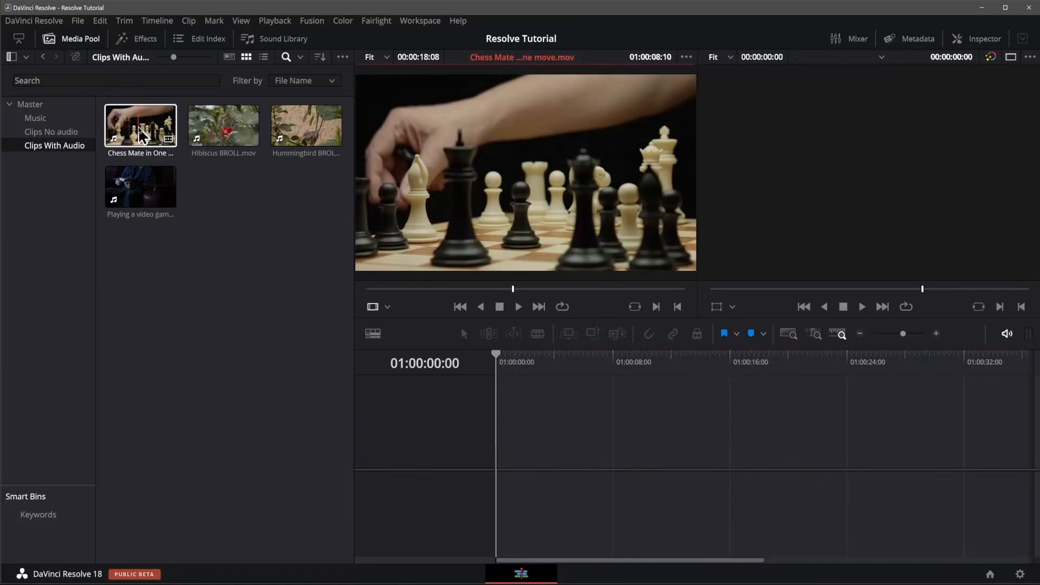
Step: Load Chess Mate in One move.mov into the source viewer, scrub through it, and return to its first frame
click(138, 126)
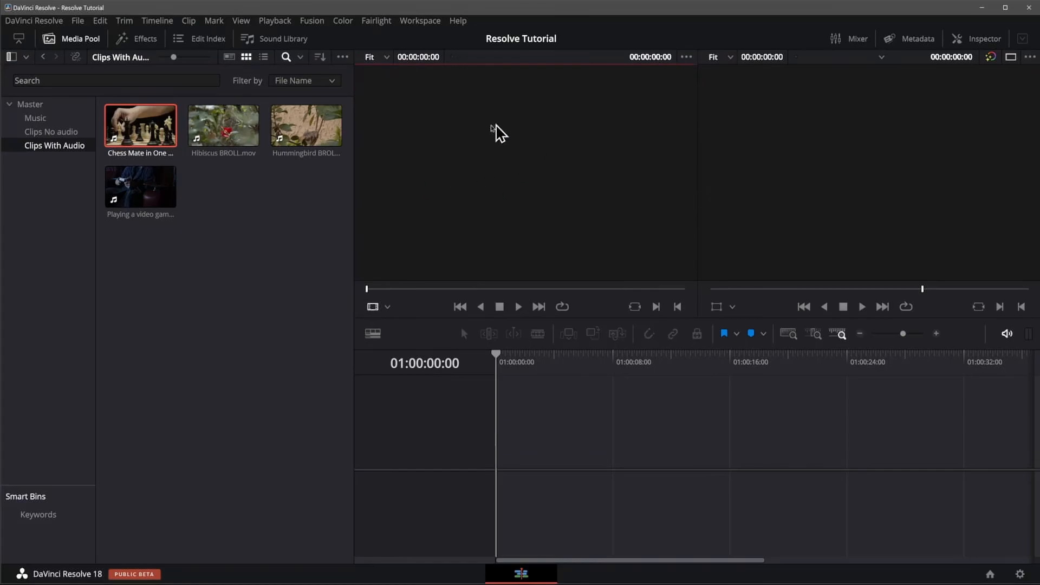
click(138, 136)
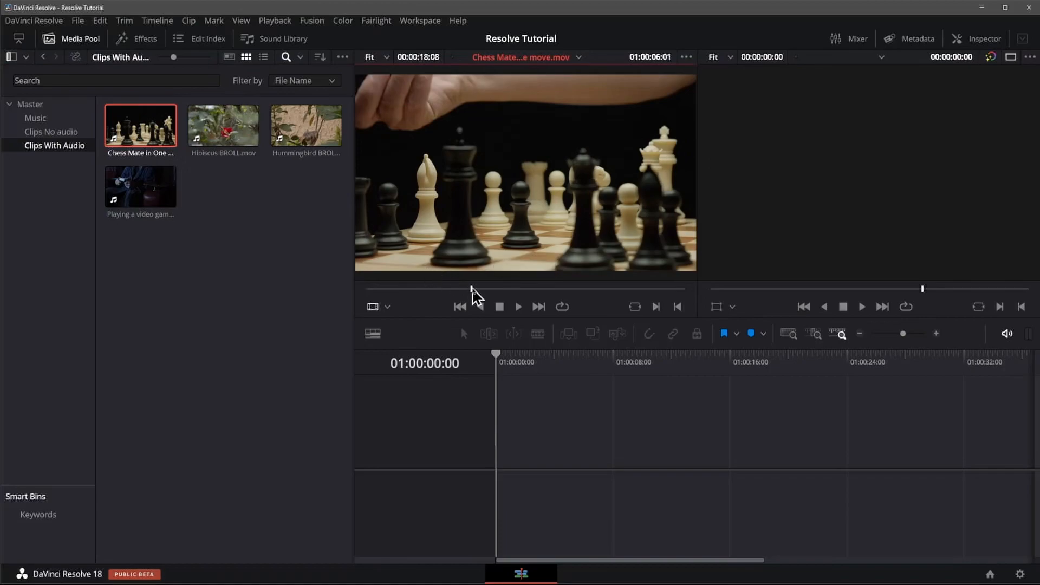
drag(473, 296, 365, 288)
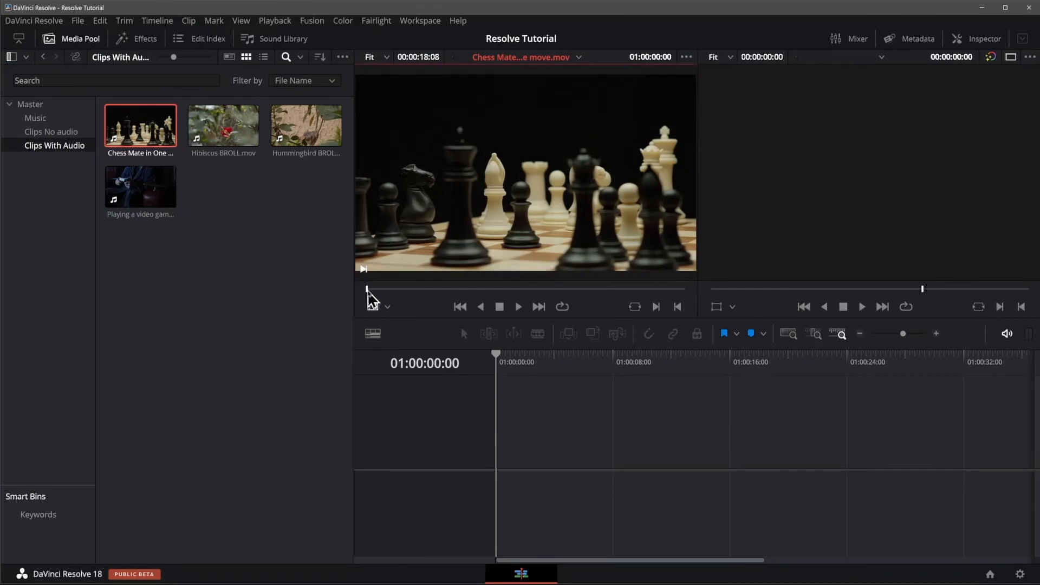
drag(367, 295, 712, 295)
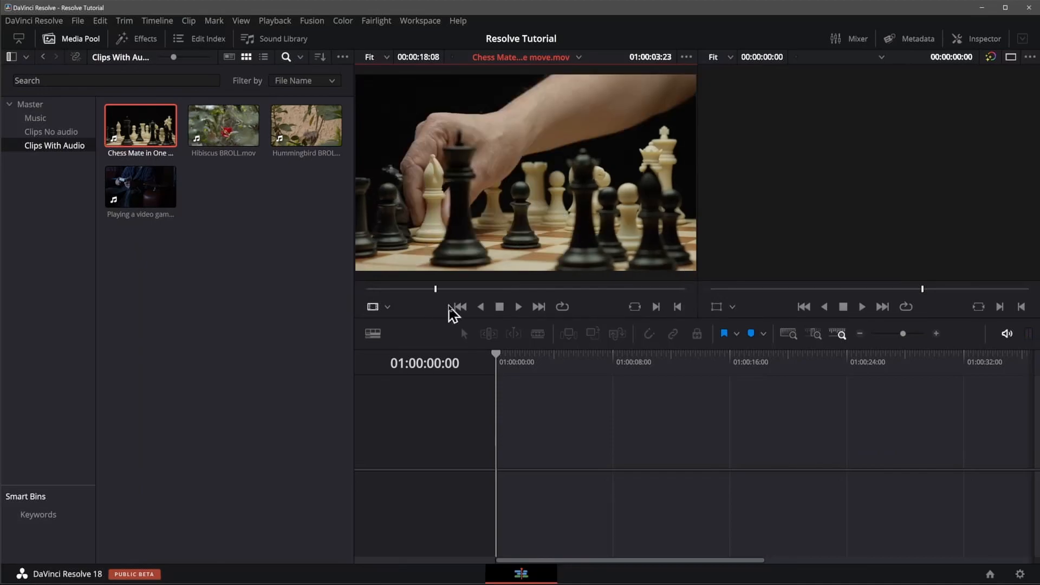
click(460, 307)
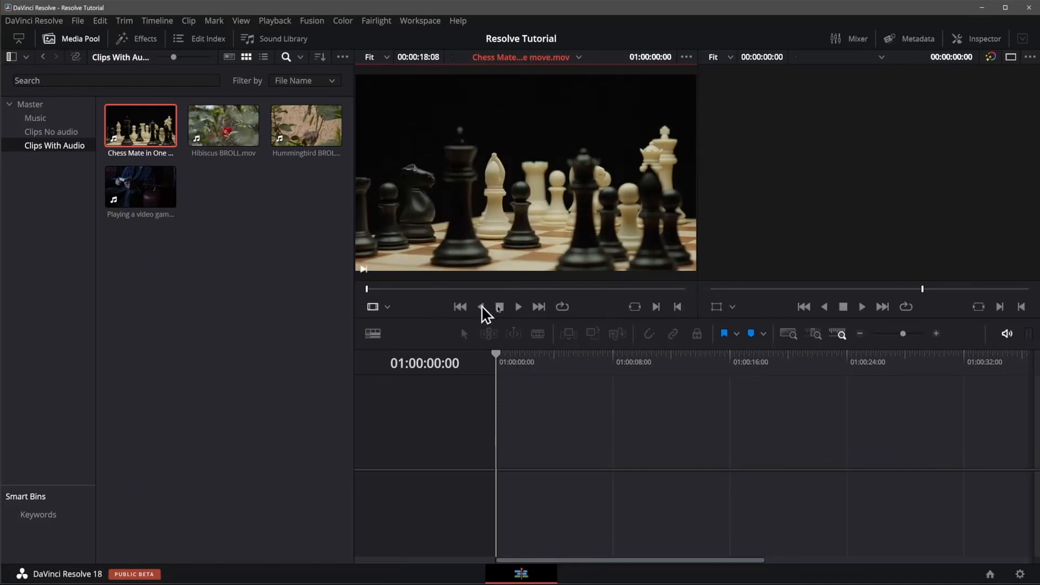
Step: Jump to the last frame of the chess clip in the source viewer and preview it backward and forward before stopping playback
click(537, 306)
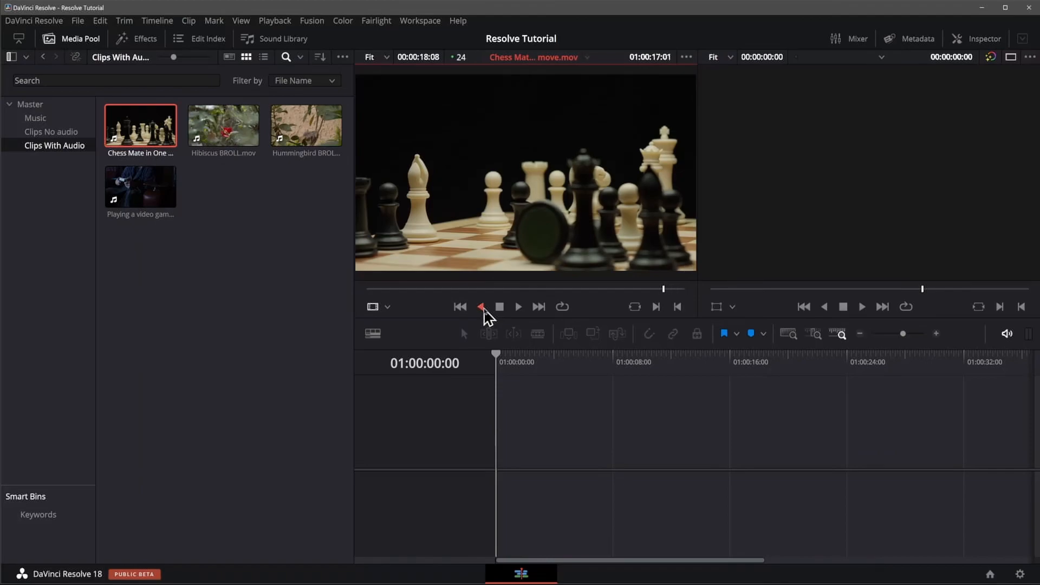
click(518, 308)
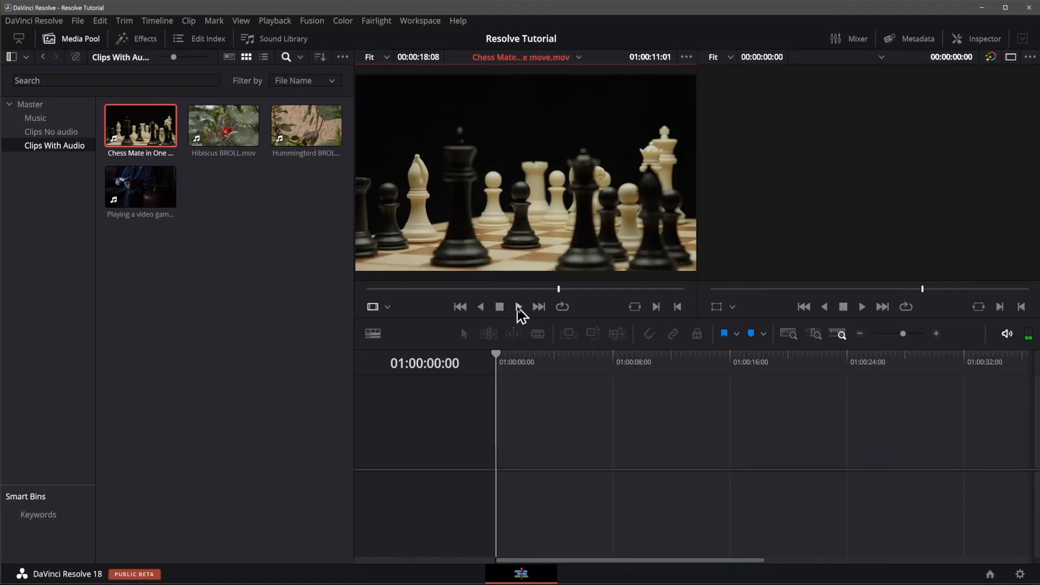
click(519, 308)
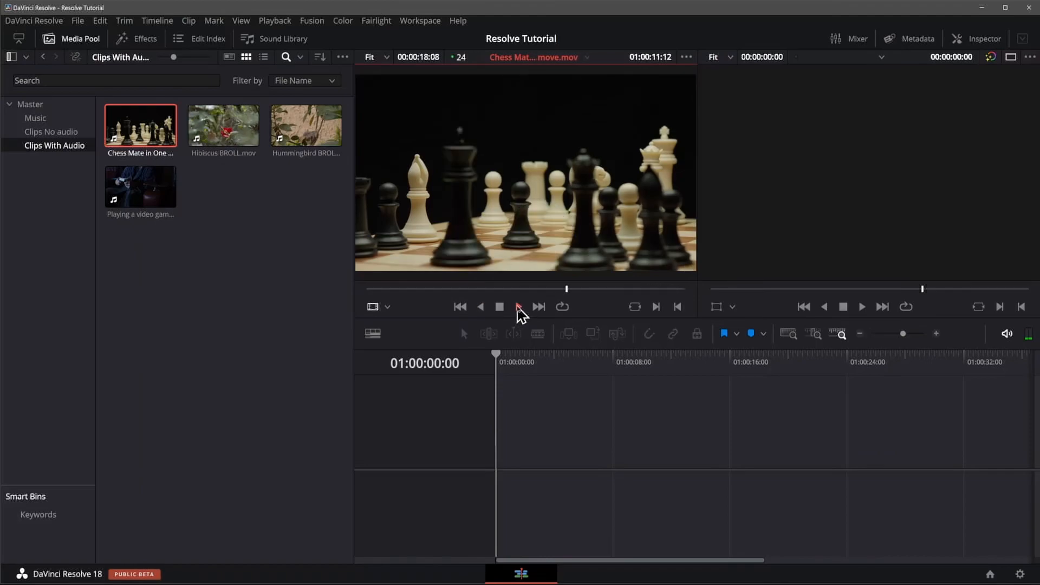
click(499, 307)
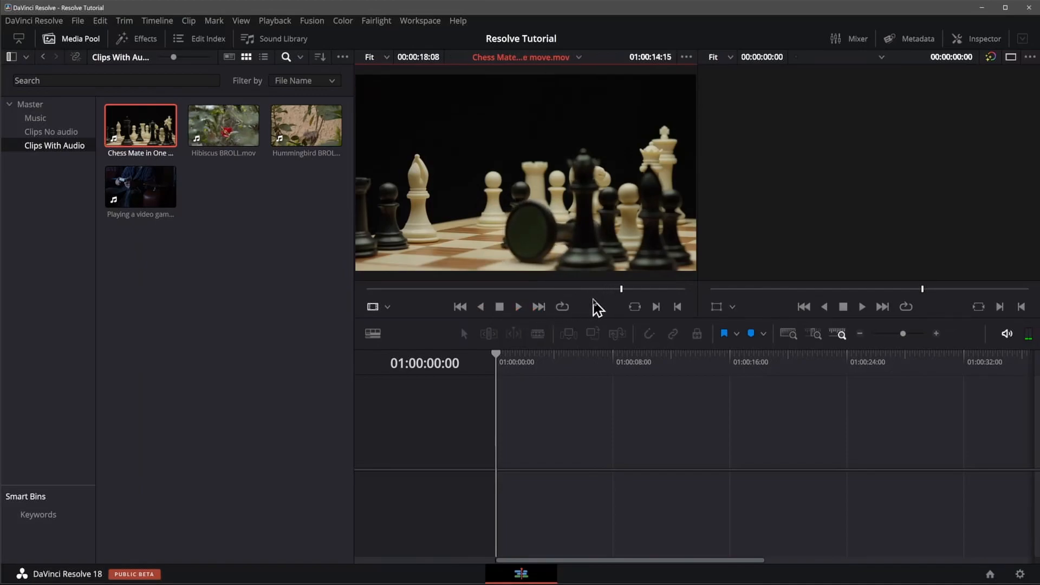
Step: Play the chess clip in reverse in the source viewer and stop at 01:00:07:20
key(j)
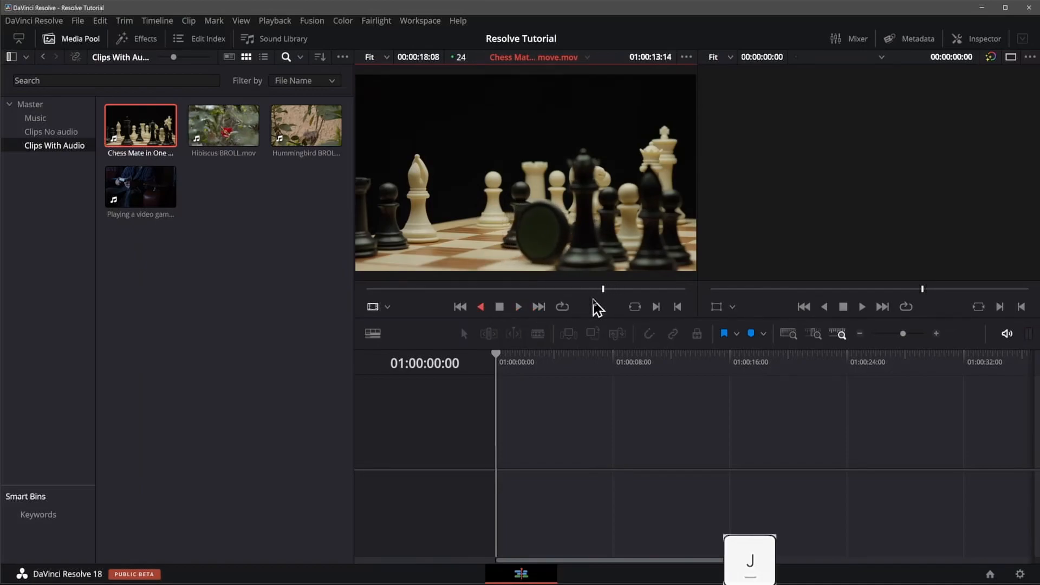
key(k)
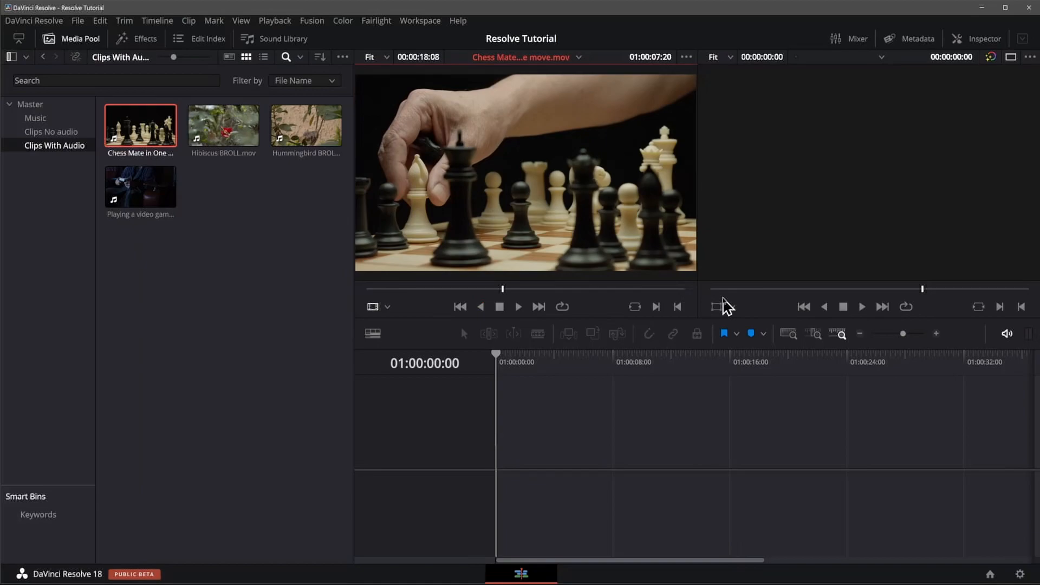
key(j)
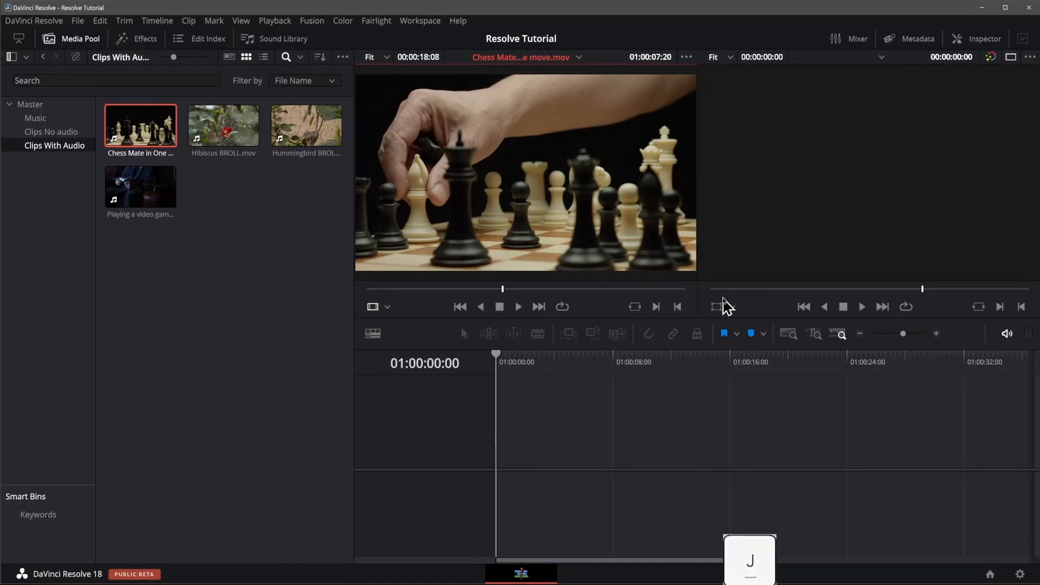
key(l)
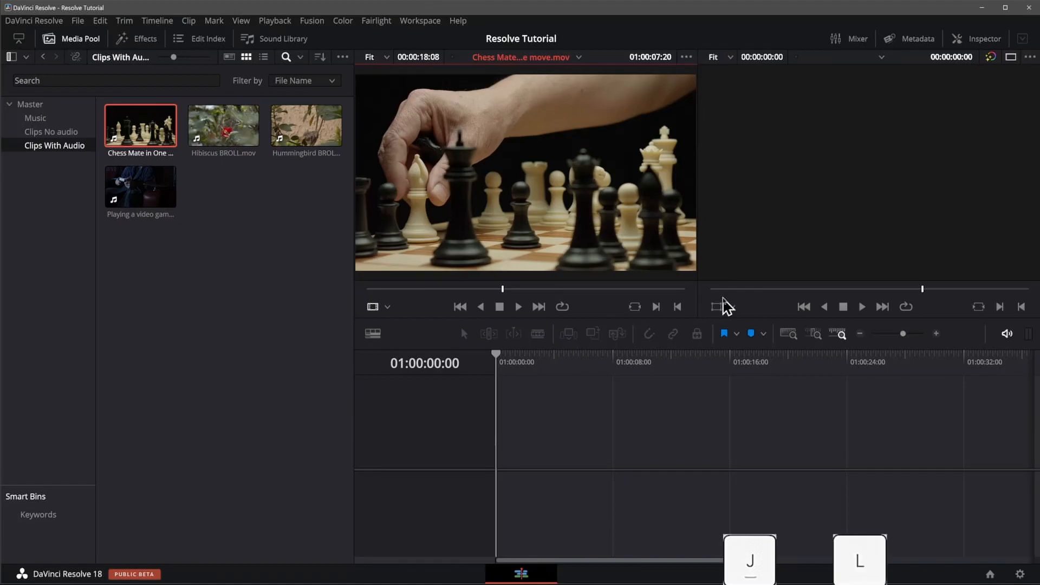
key(k)
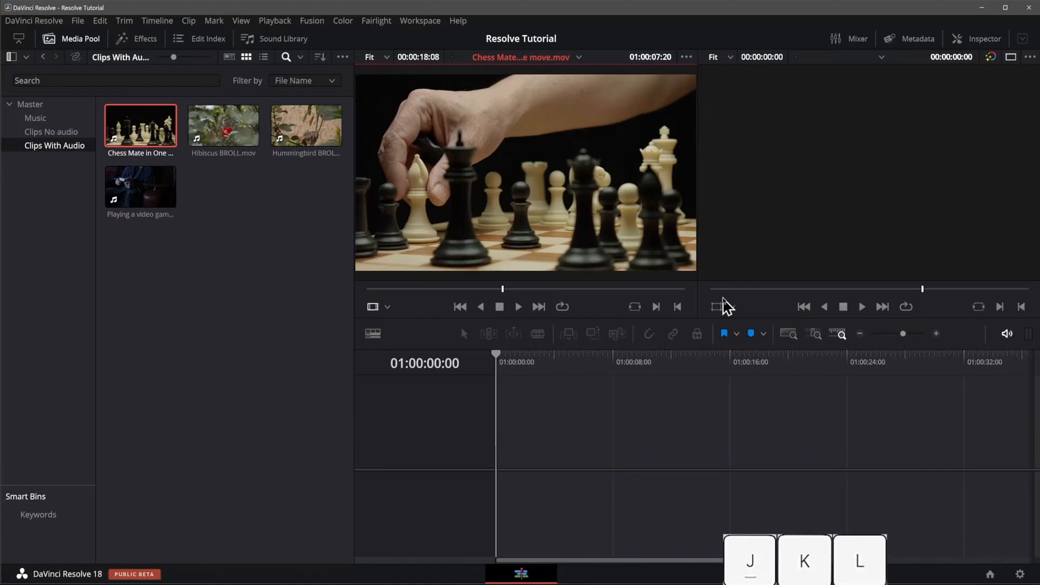
key(space)
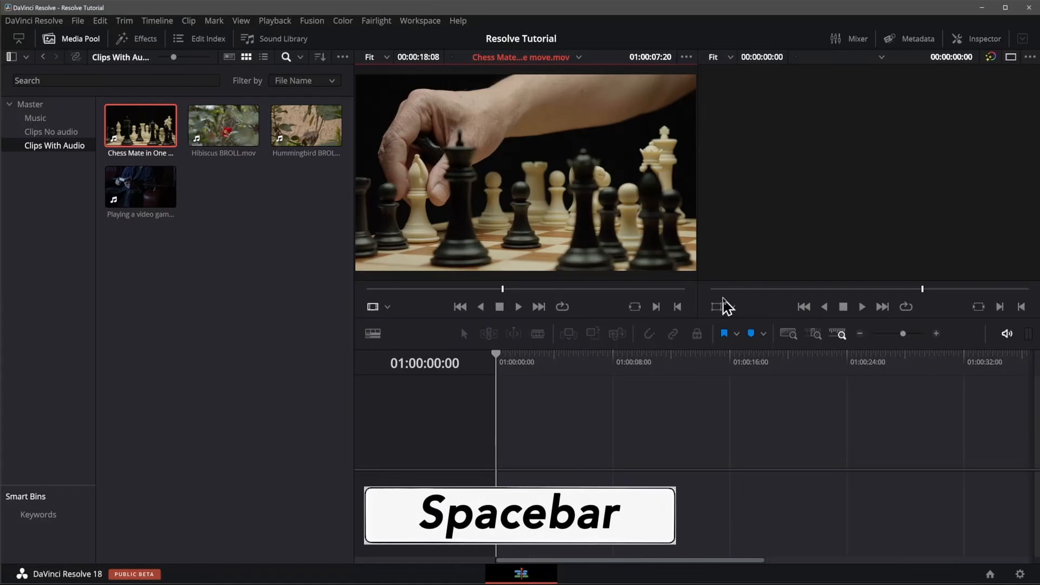
Step: Shuttle backward through the chess clip at 4x speed and stop at 01:00:01:14
key(j)
key(j)
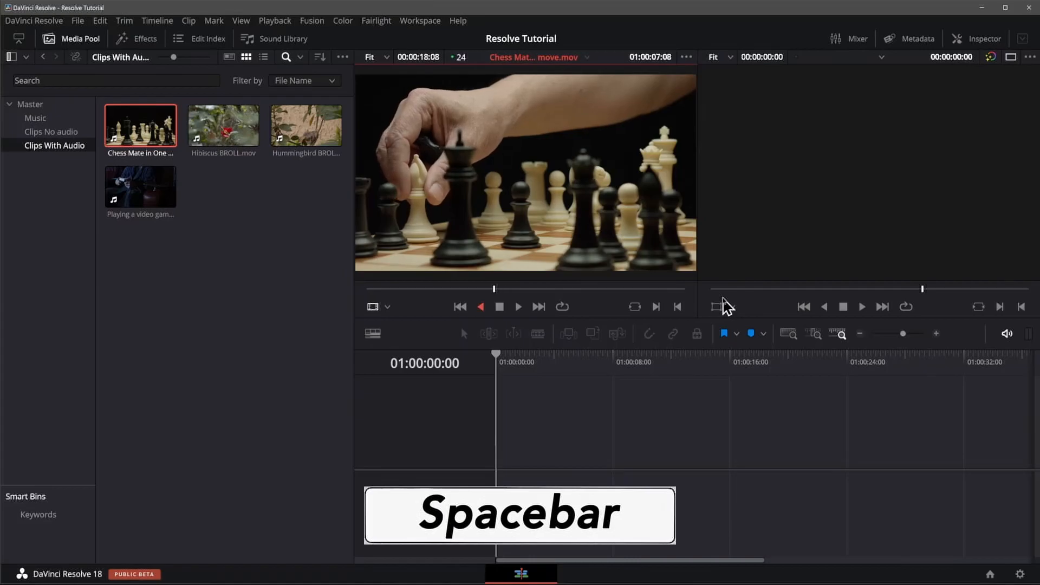
key(j)
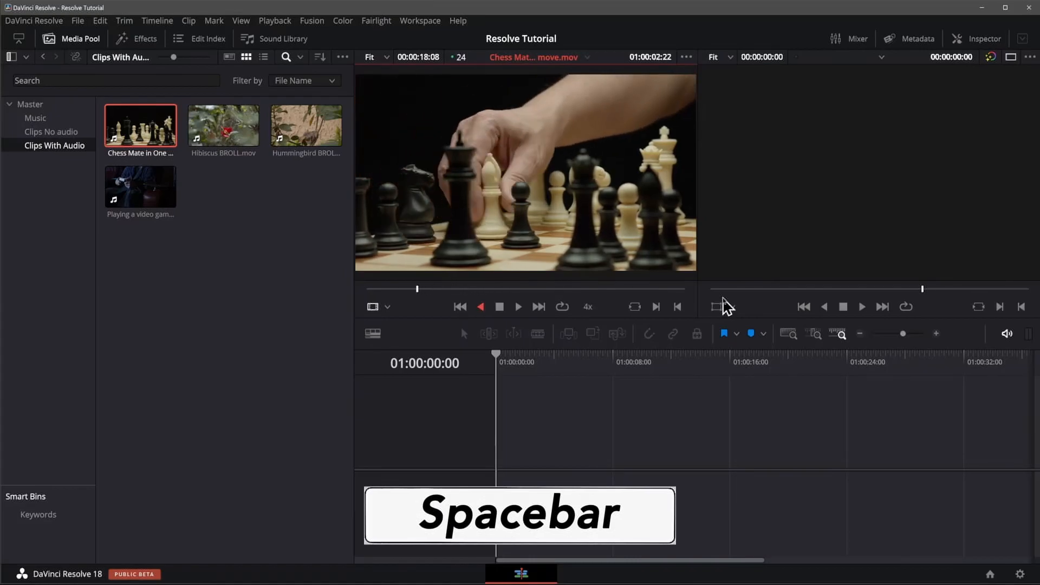
key(space)
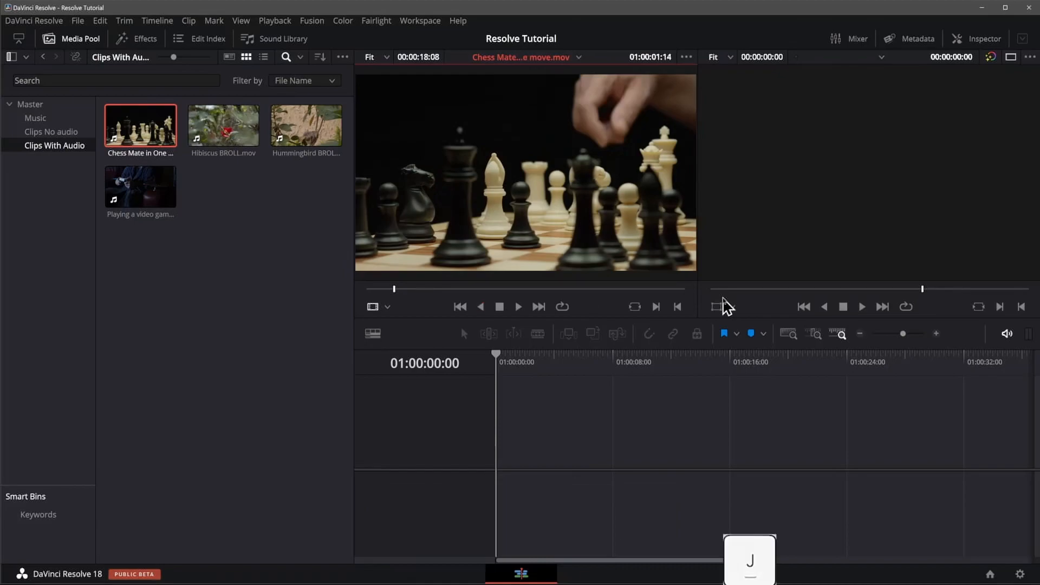
Step: Fast-forward through the chess clip at 4x speed and rewind it at high speed to its first frame
key(l)
key(l)
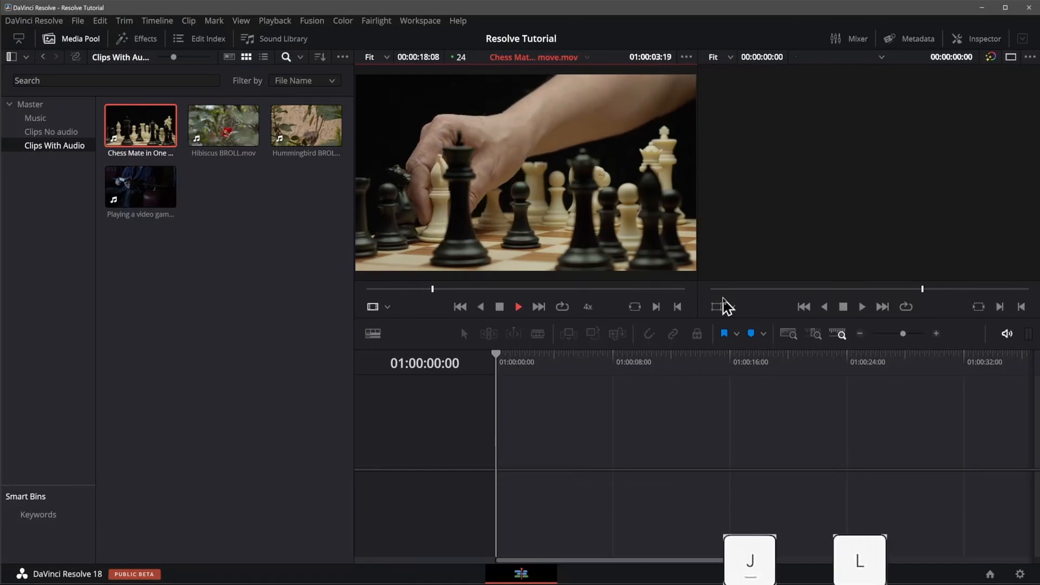
key(l)
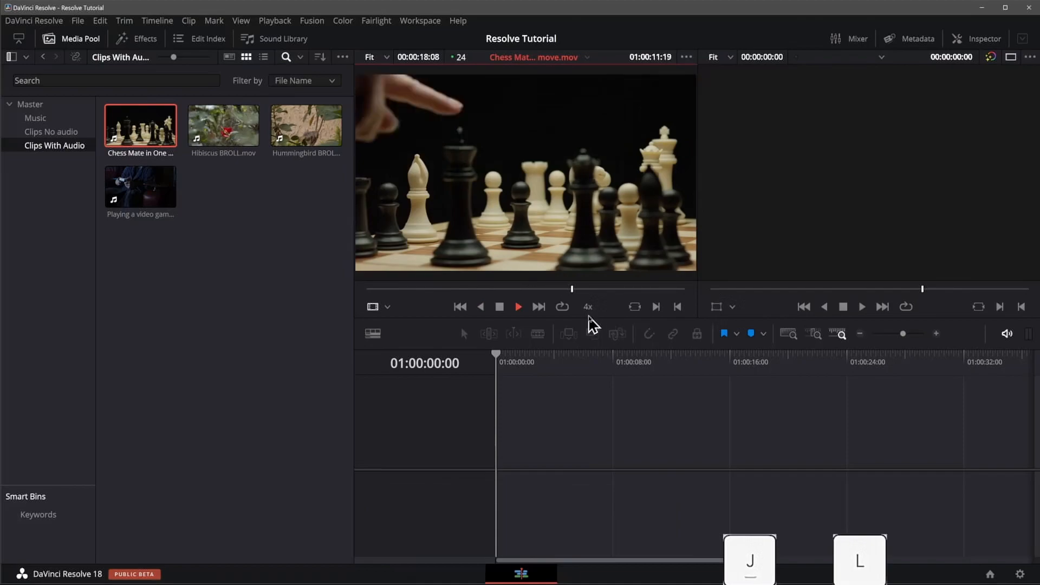
key(j)
key(j)
key(j)
key(j)
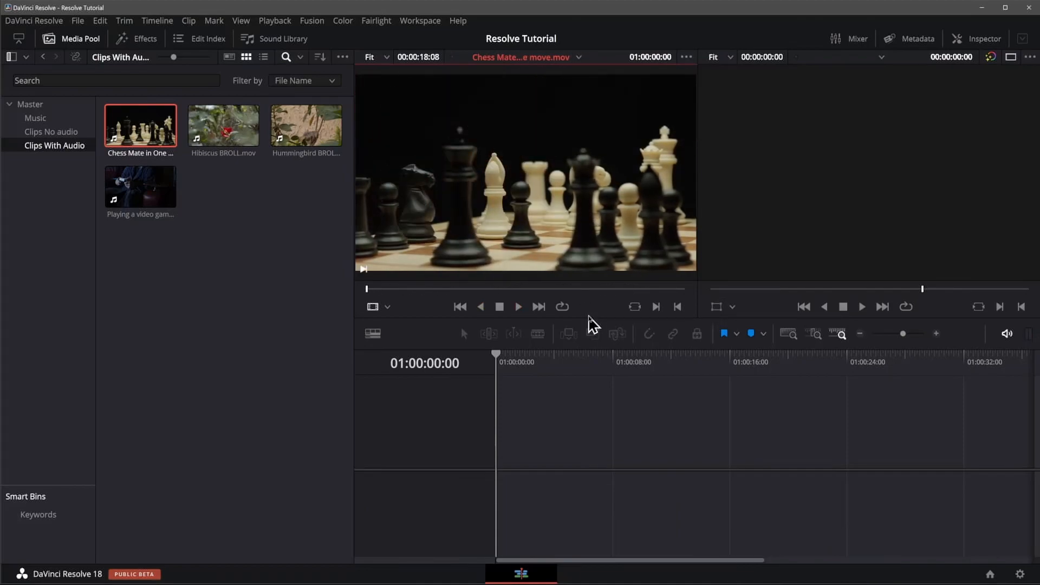
Step: Preview the chess clip looping at 32x speed in the source viewer, and turn looping back off
click(562, 307)
key(l)
key(l)
key(l)
key(l)
key(l)
key(l)
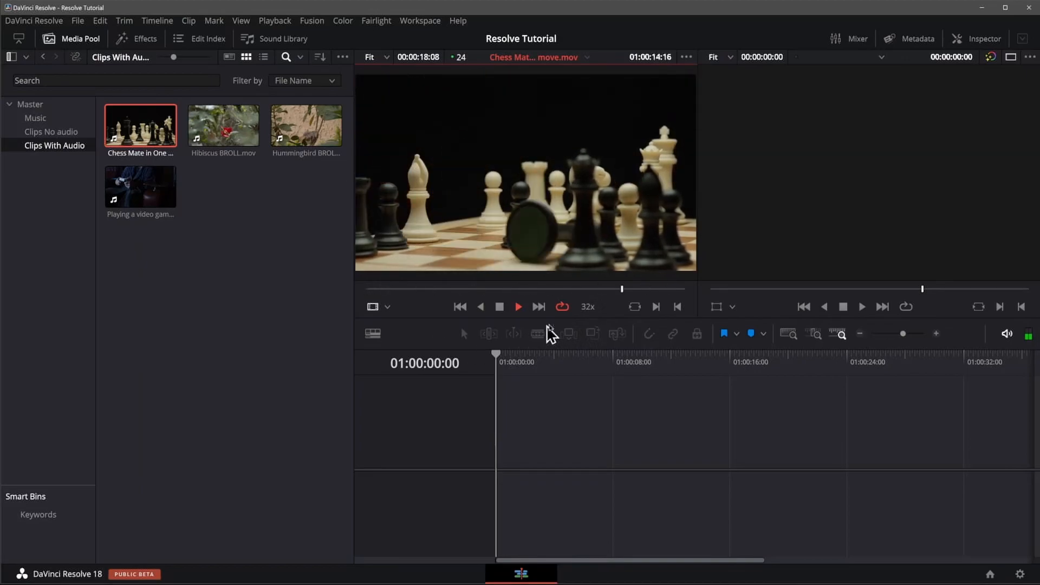
click(562, 306)
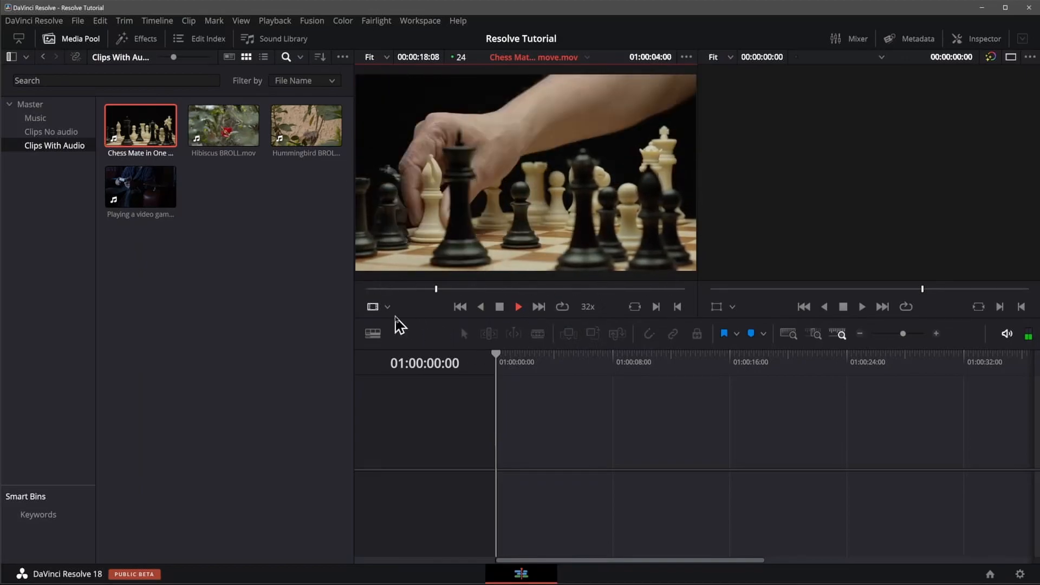
Step: Fast-forward the chess clip to its end without looping, and jump to its first frame and back to its last frame
key(l)
key(l)
key(l)
key(l)
key(l)
key(l)
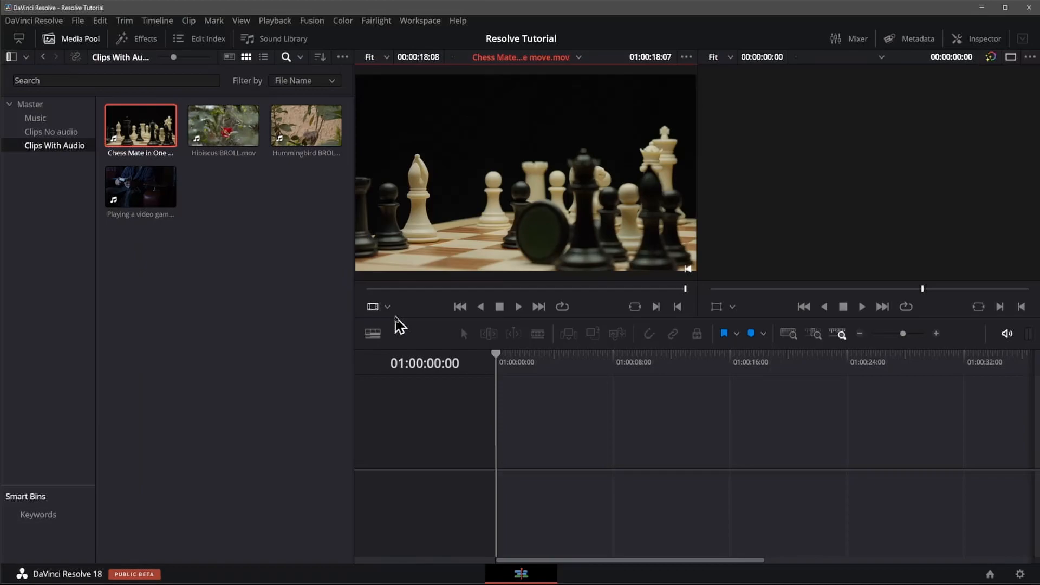
key(Home)
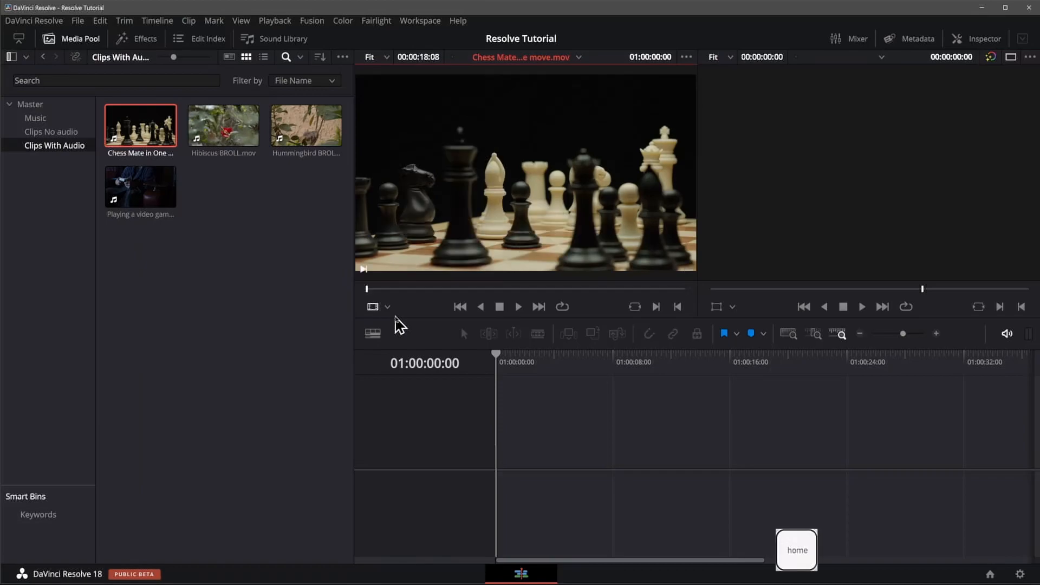
key(End)
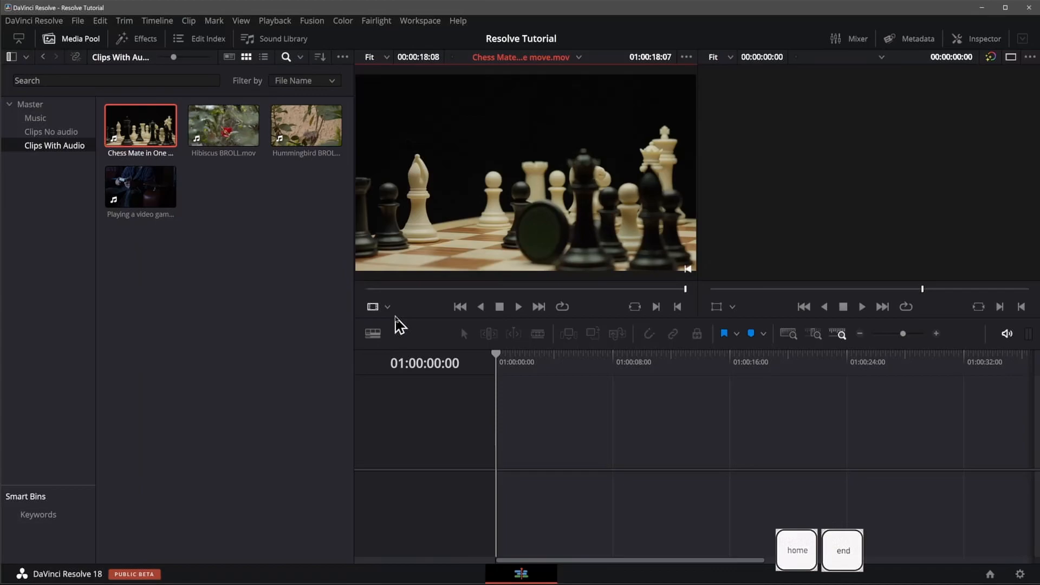
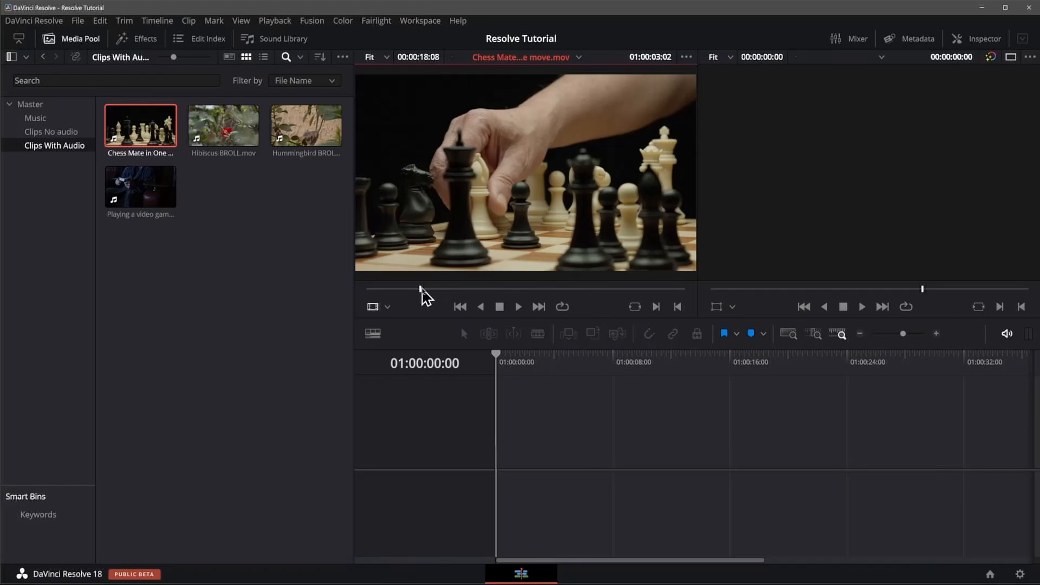
Step: Mark an in point at 01:00:01:03 and an out point at 01:00:16:21 on the chess clip in the source viewer
drag(421, 292, 389, 299)
key(i)
key(o)
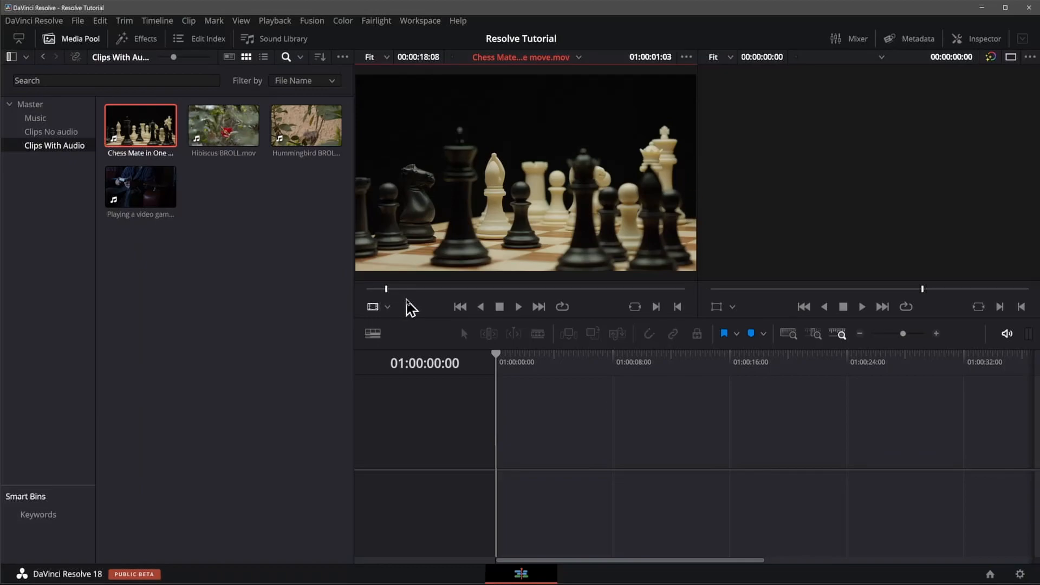
click(655, 308)
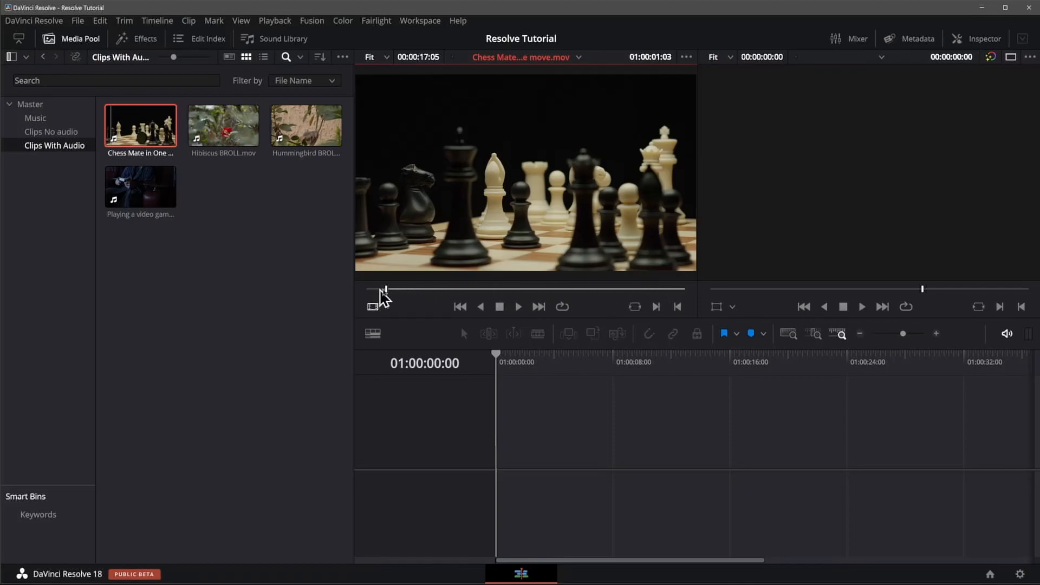
click(657, 289)
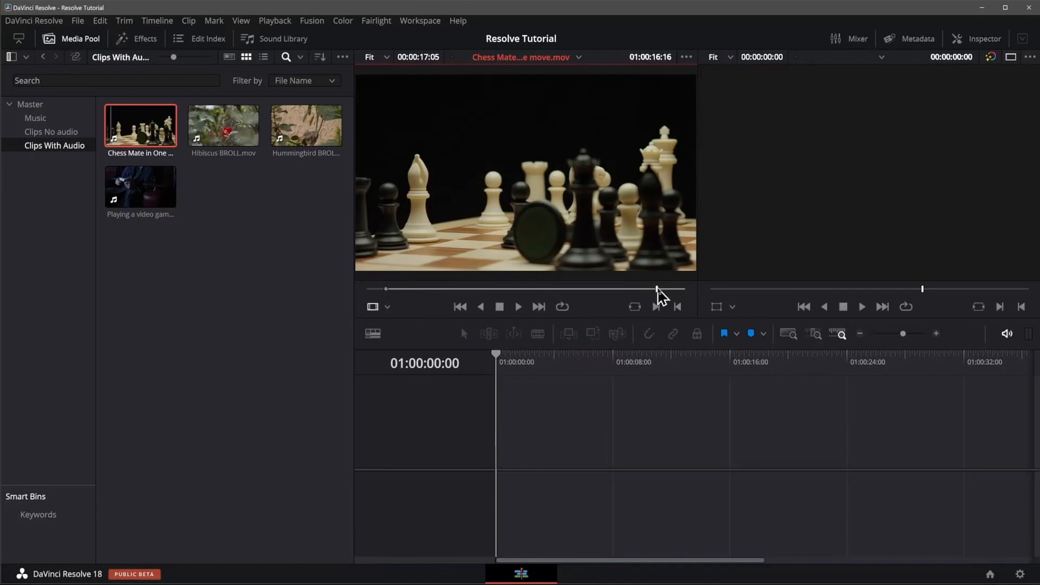
mouse_move(657, 289)
mouse_down()
mouse_move(617, 288)
mouse_move(660, 286)
mouse_up()
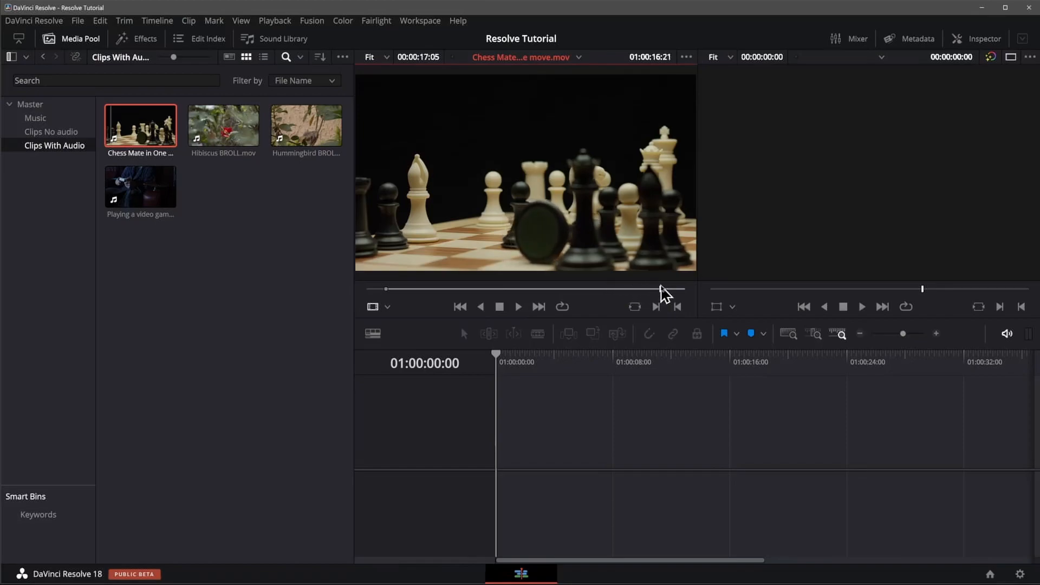
click(678, 307)
Step: Move the chess clip's in point to 01:00:04:06 and out point to 01:00:14:06, and enlarge the media pool thumbnails
click(568, 291)
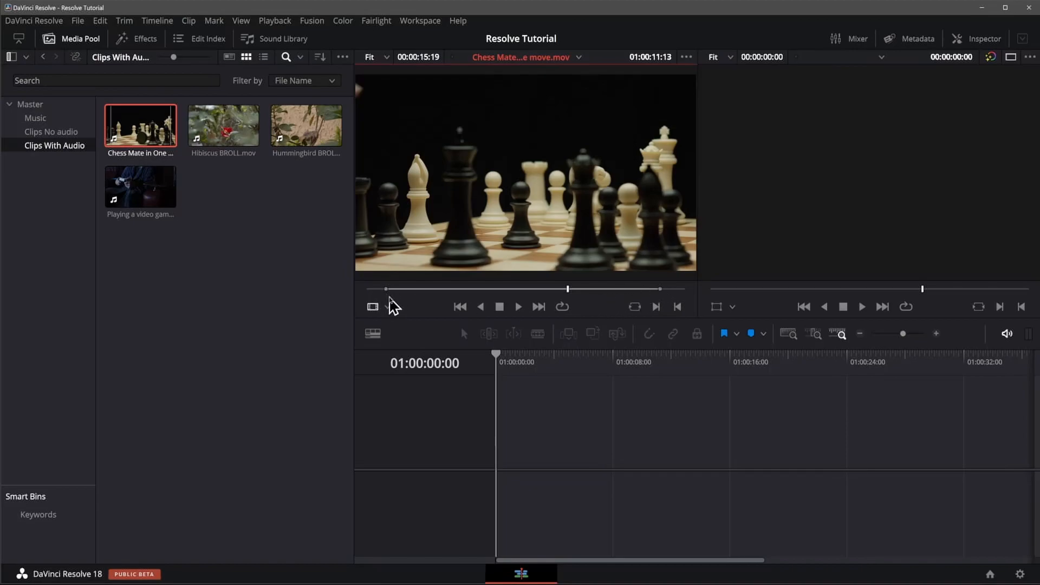
mouse_move(385, 288)
mouse_down()
mouse_move(403, 289)
mouse_move(384, 290)
mouse_up()
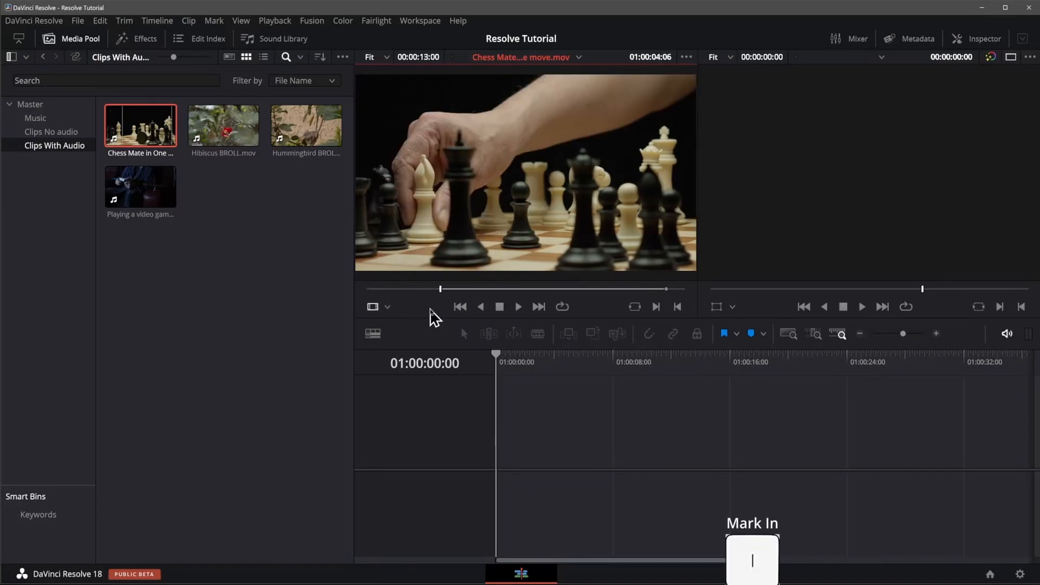
click(615, 289)
key(o)
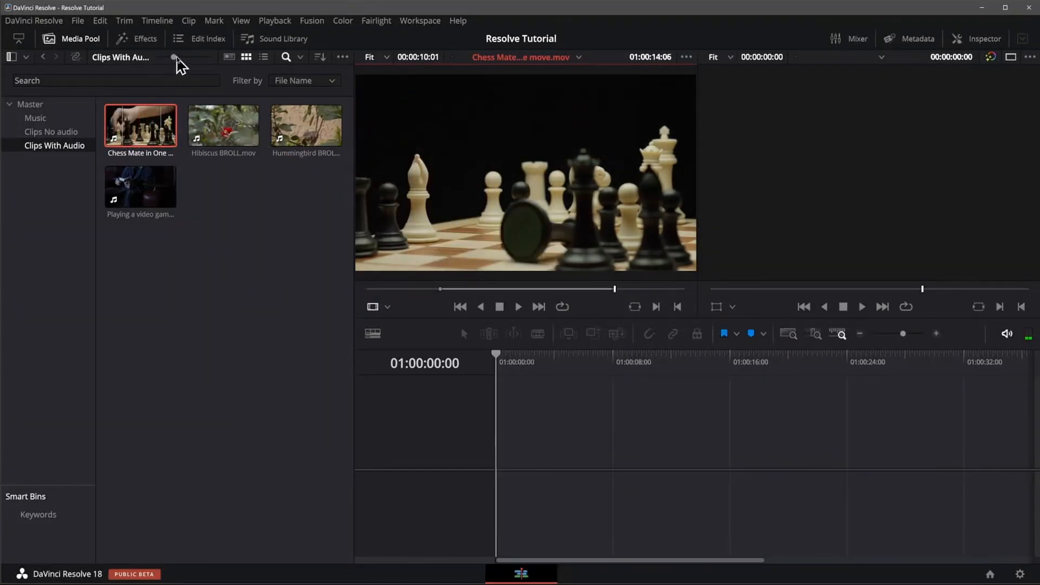
drag(173, 57, 215, 76)
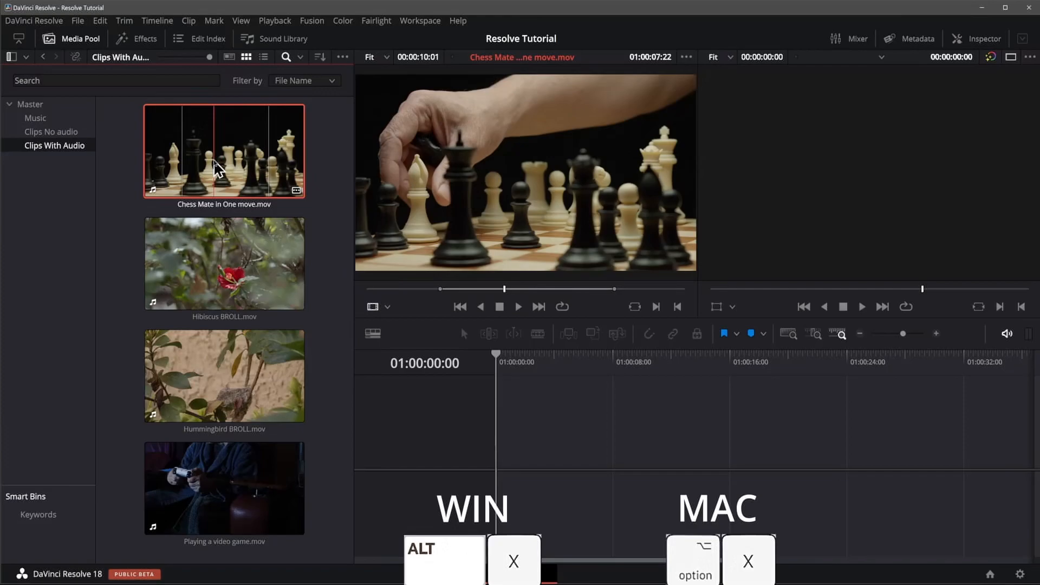
Step: Clear the chess clip's in and out points and mark a new range from 01:00:01:03 to 01:00:17:08
key(alt+x)
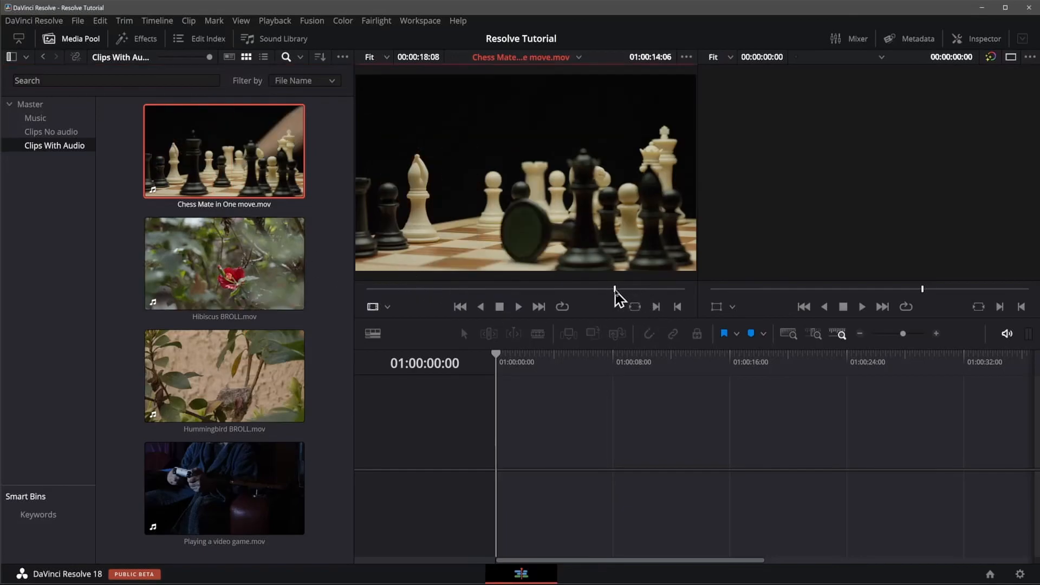
drag(616, 295, 460, 296)
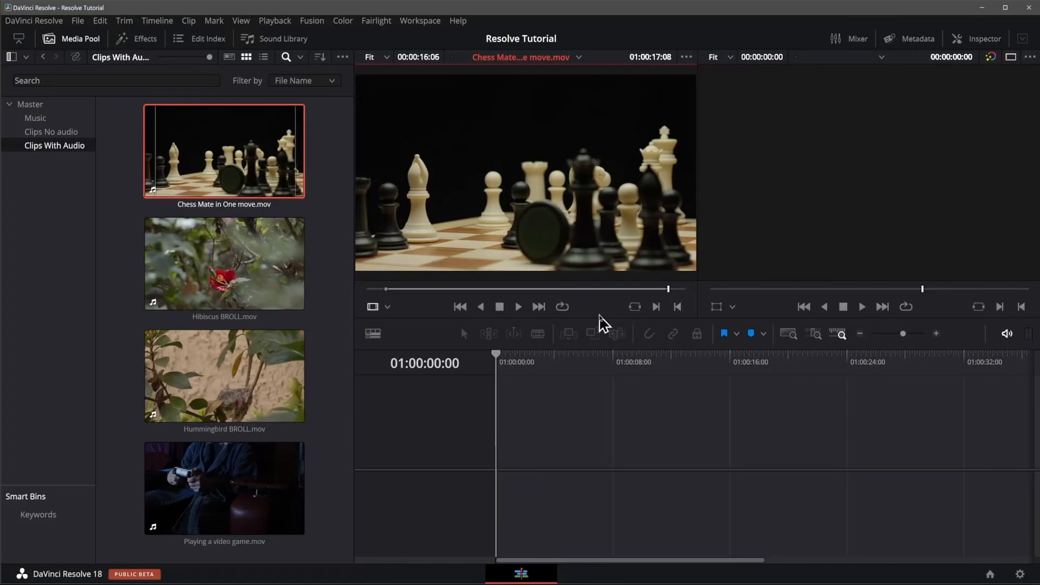
Step: Create a timeline by placing the marked chess clip, with both video and audio, from the source viewer into the empty timeline area
mouse_move(555, 288)
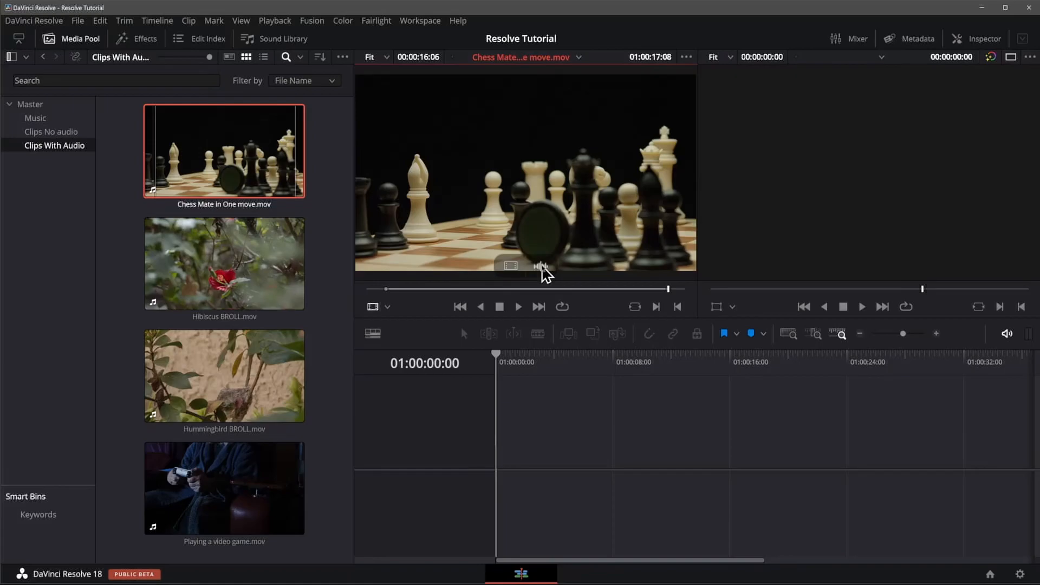
drag(509, 265, 583, 301)
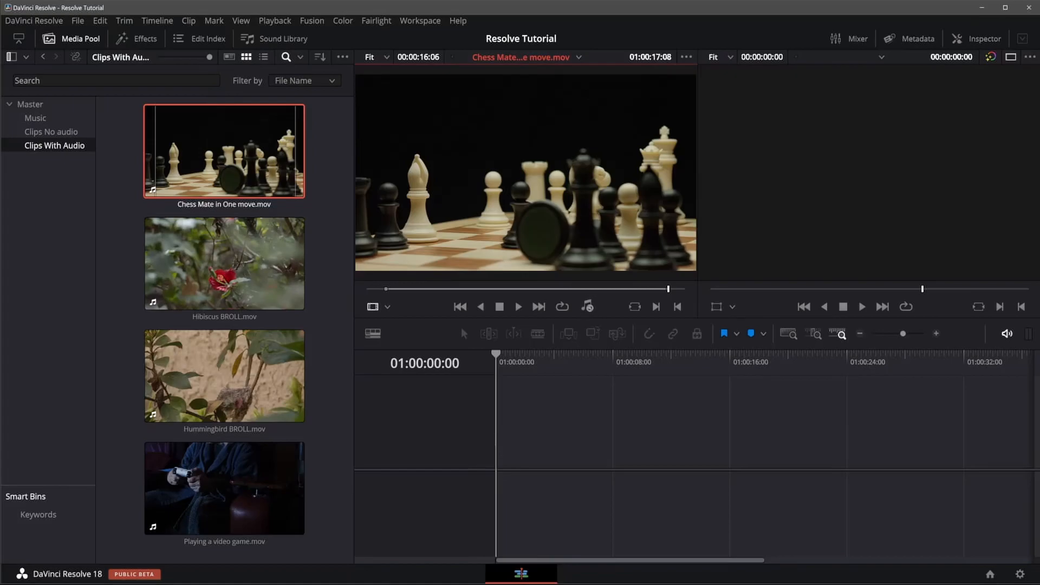
drag(587, 307, 587, 305)
mouse_move(547, 208)
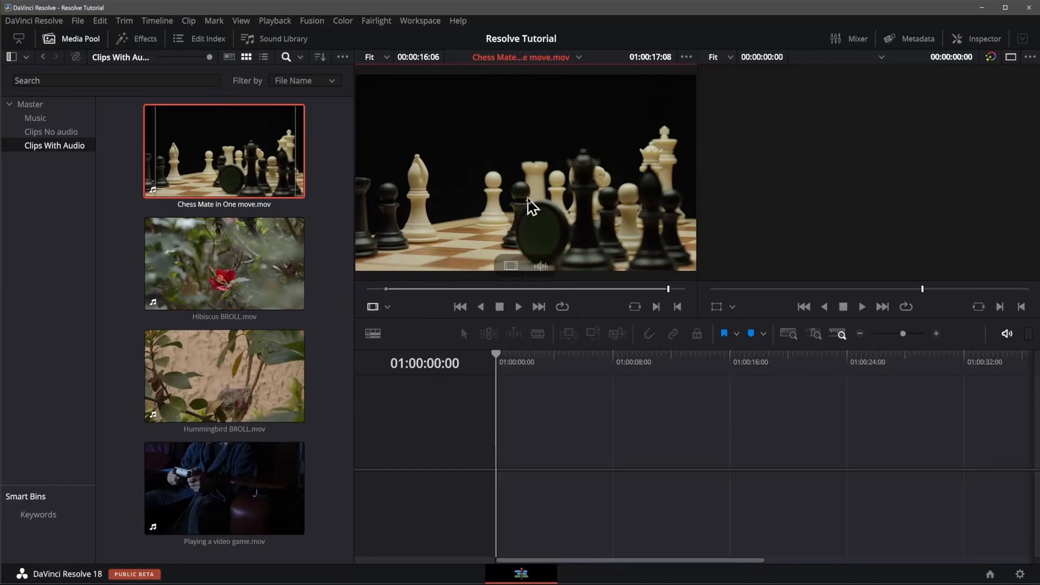
drag(533, 206, 529, 428)
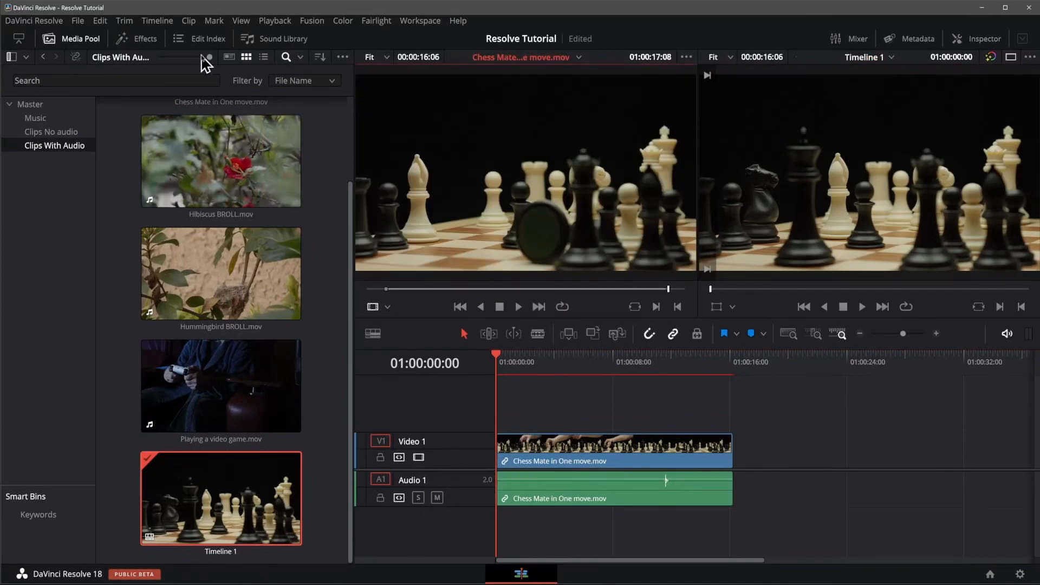
Step: Shrink the media pool thumbnails and try placing only the audio or video of Hibiscus BROLL.mov into the timeline area
drag(206, 57, 161, 59)
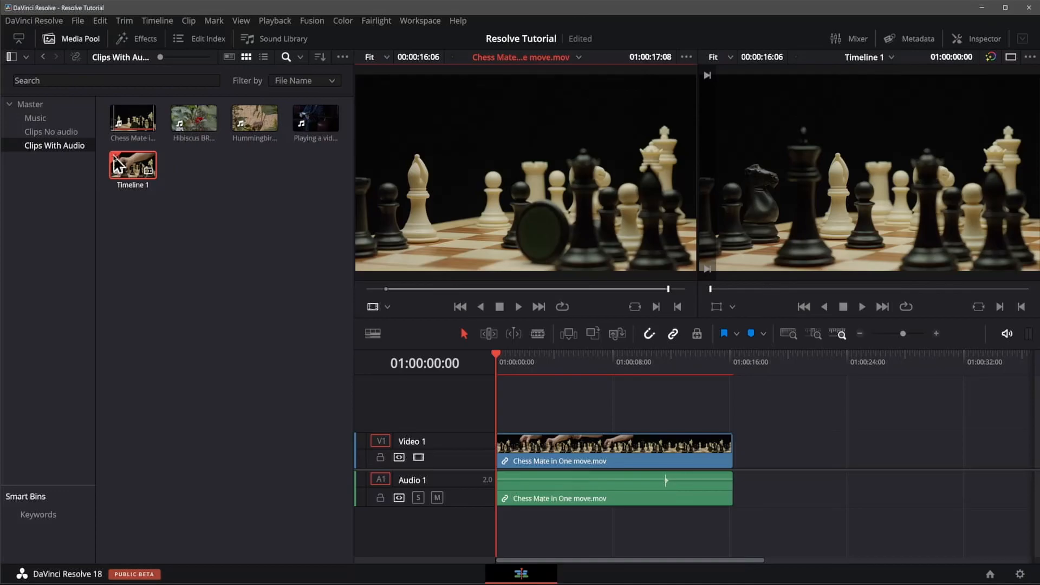
click(209, 171)
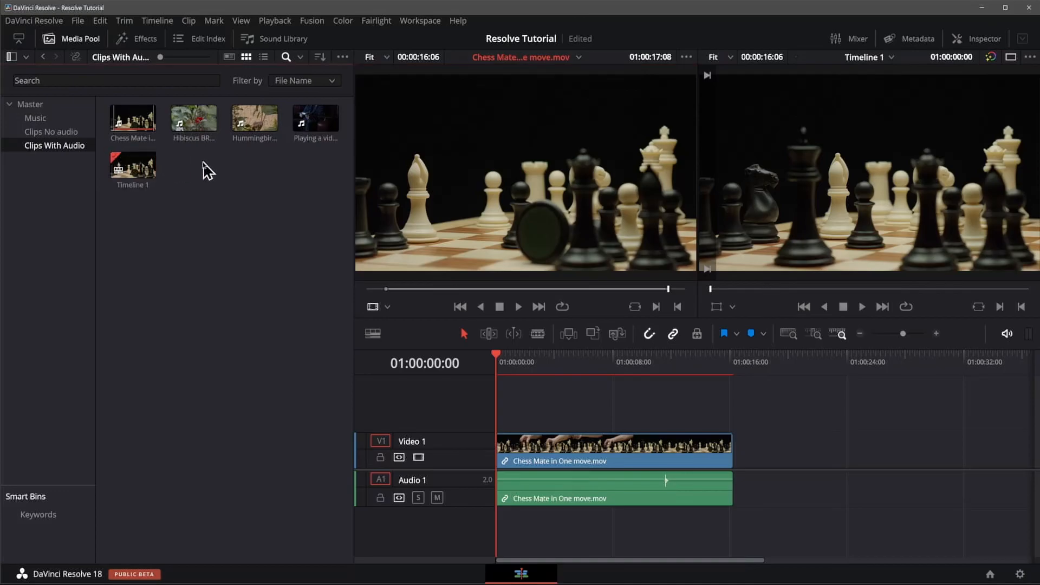
click(196, 122)
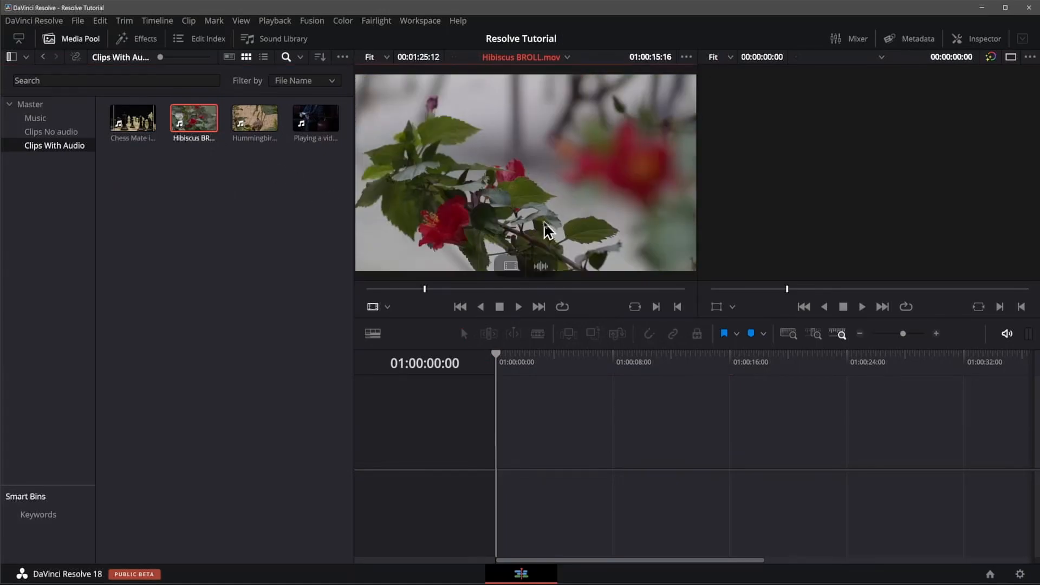
drag(542, 266, 565, 221)
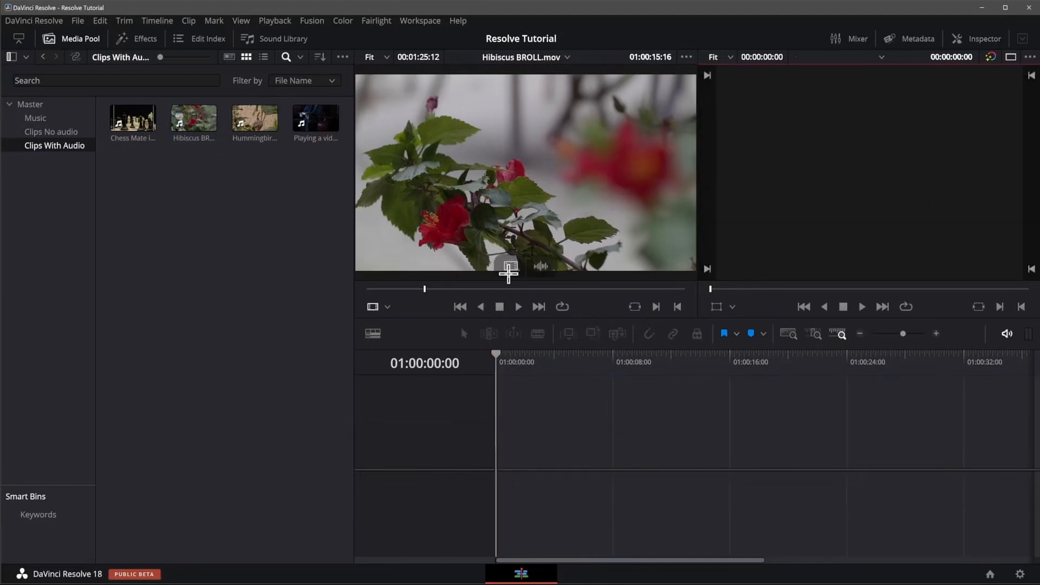
drag(514, 264, 496, 477)
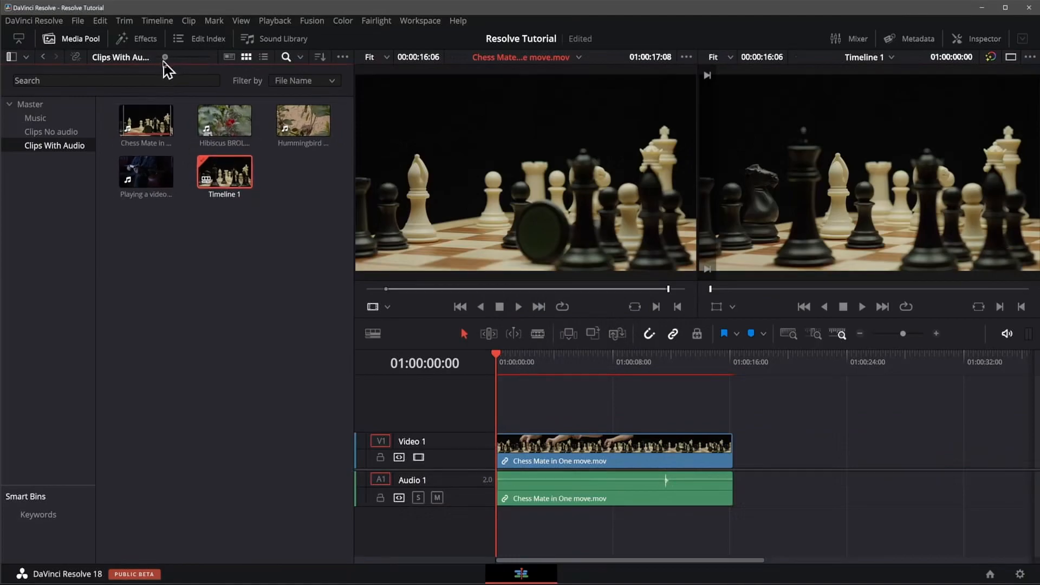
drag(163, 60, 161, 62)
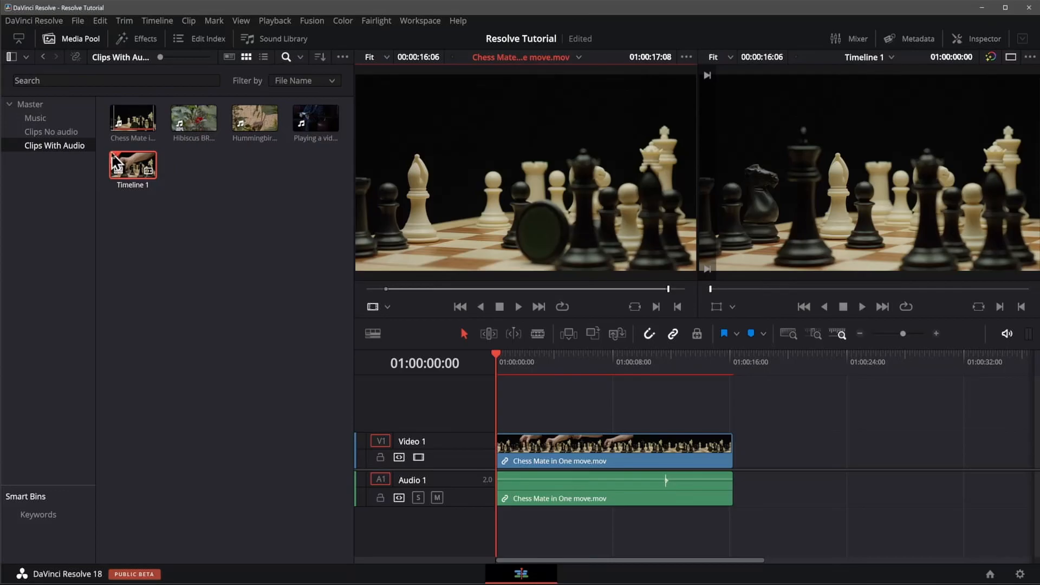
Step: Create a new timeline named Hibiscus from the Hibiscus BROLL.mov clip, using the project settings
click(206, 172)
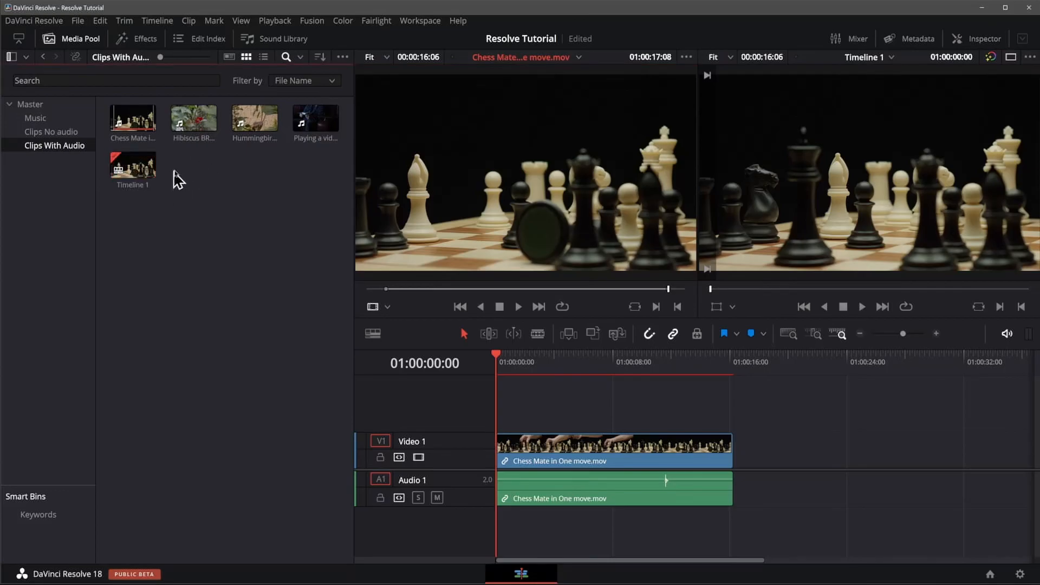
click(197, 121)
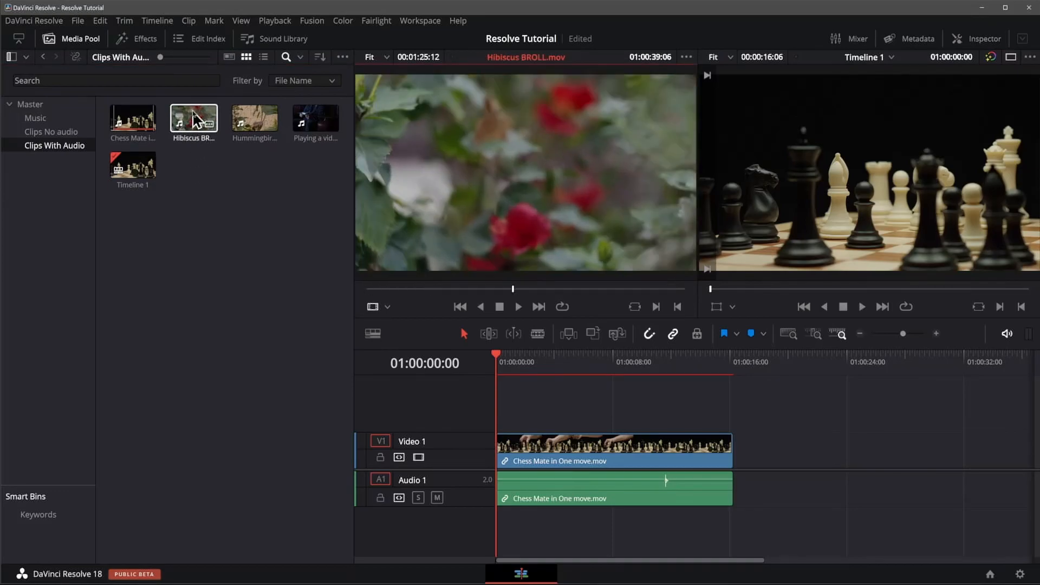
click(194, 119)
right_click(194, 118)
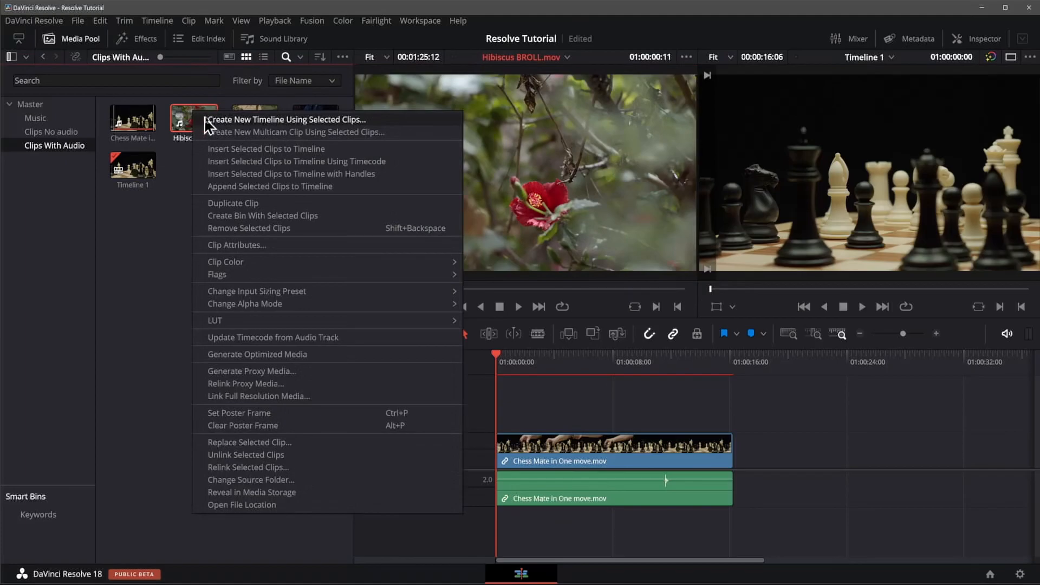
click(307, 120)
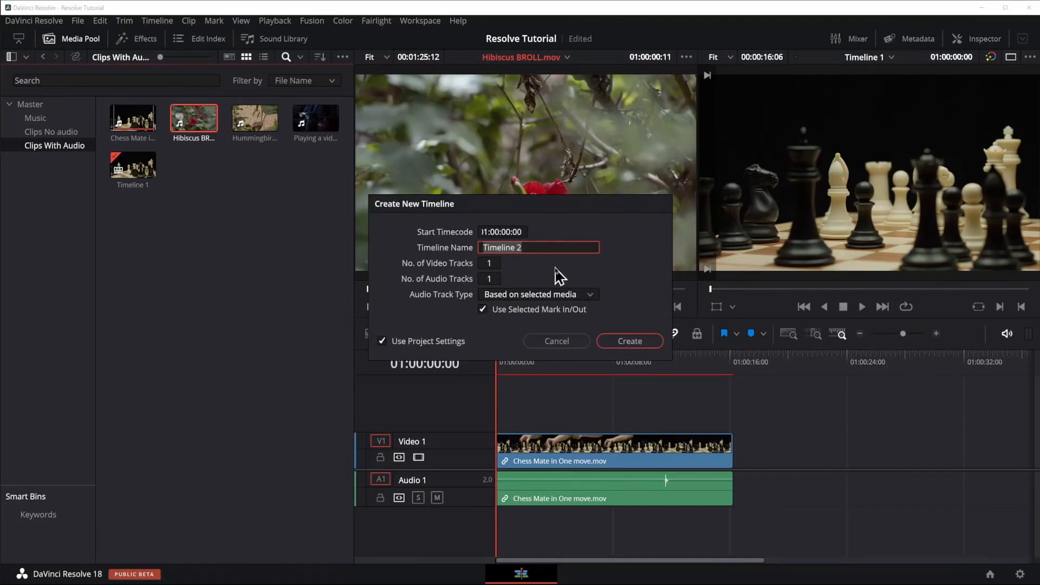
text(Hibiscus)
key(Return)
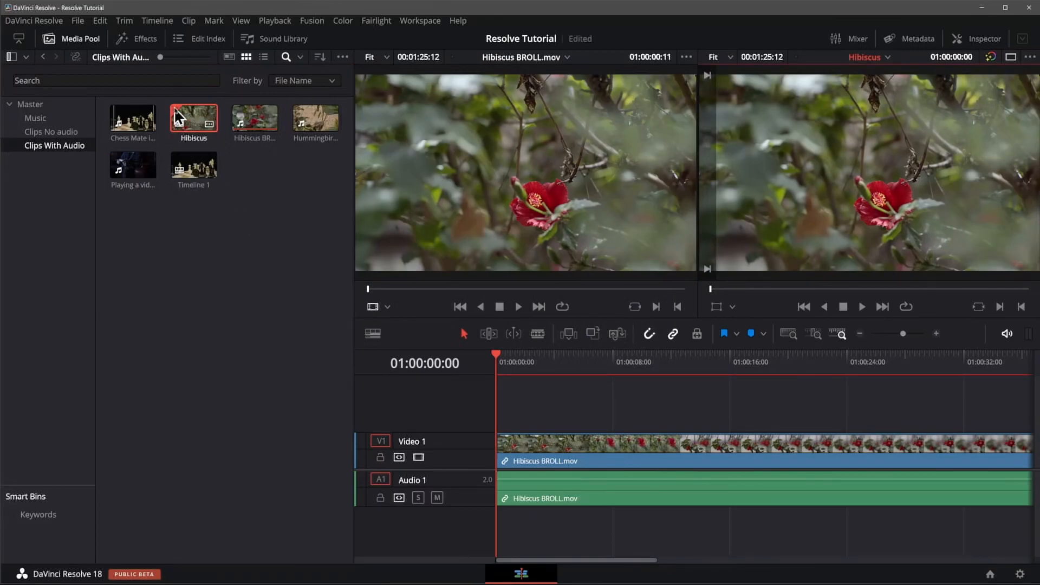
Step: Open Timeline 1 from the media pool, and undo the creation of both timelines
click(195, 170)
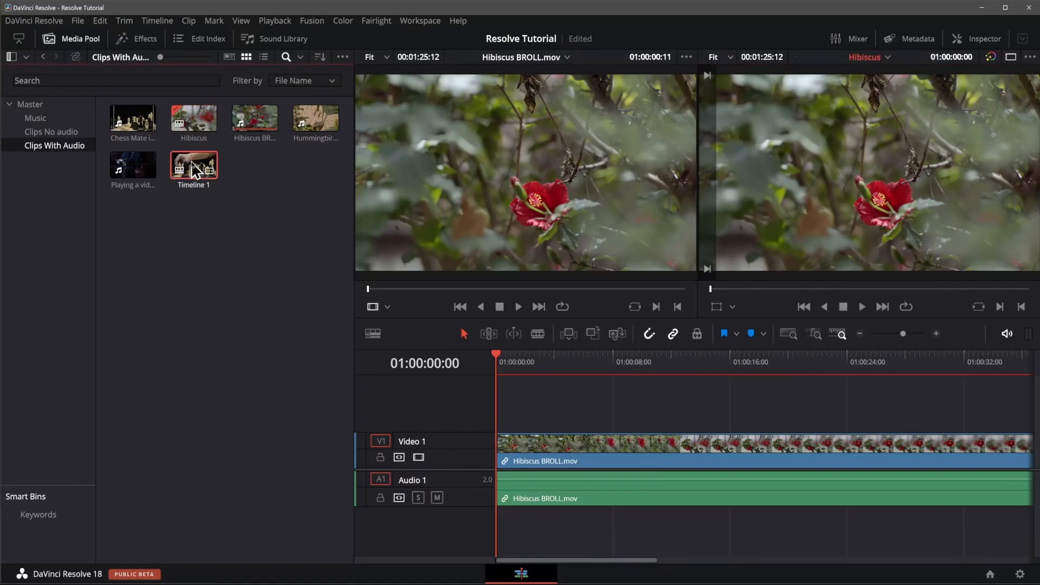
double_click(195, 170)
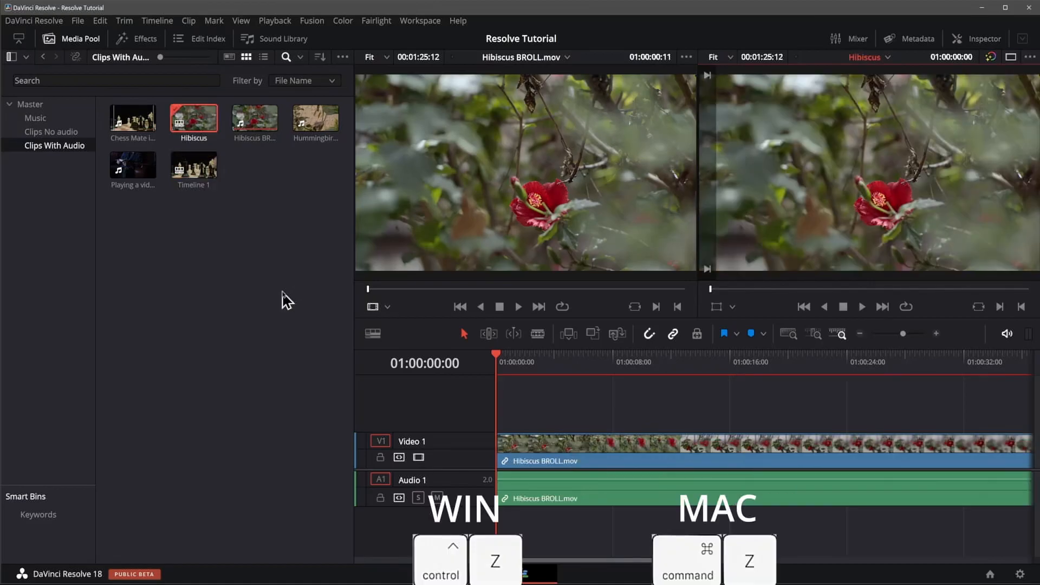
key(ctrl+z)
key(ctrl+z)
key(ctrl+z)
key(ctrl+z)
key(ctrl+z)
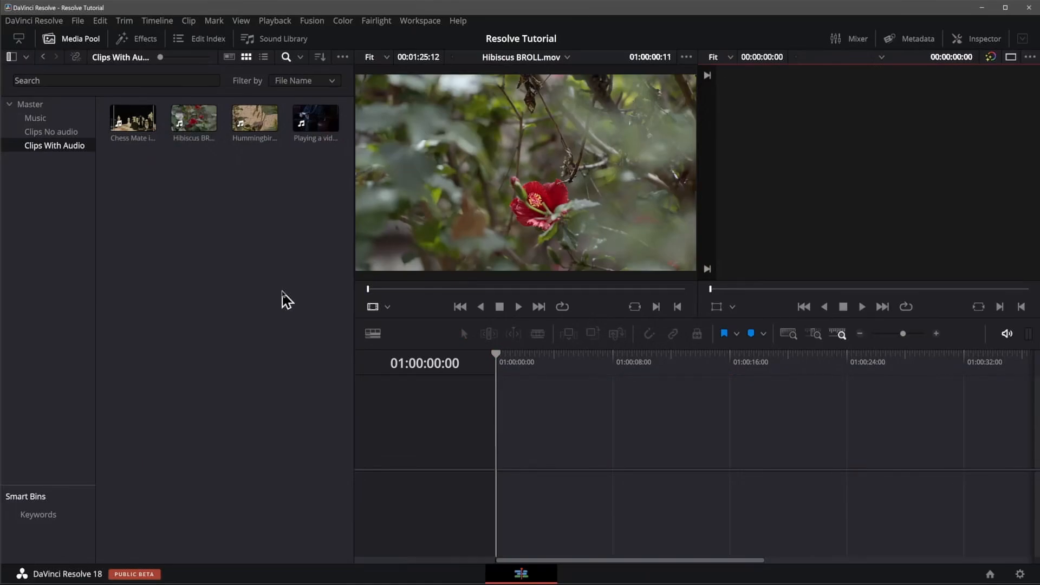
Step: Move snow.mov from the Clips No audio bin into the Music bin, check it there, and undo the move
click(31, 104)
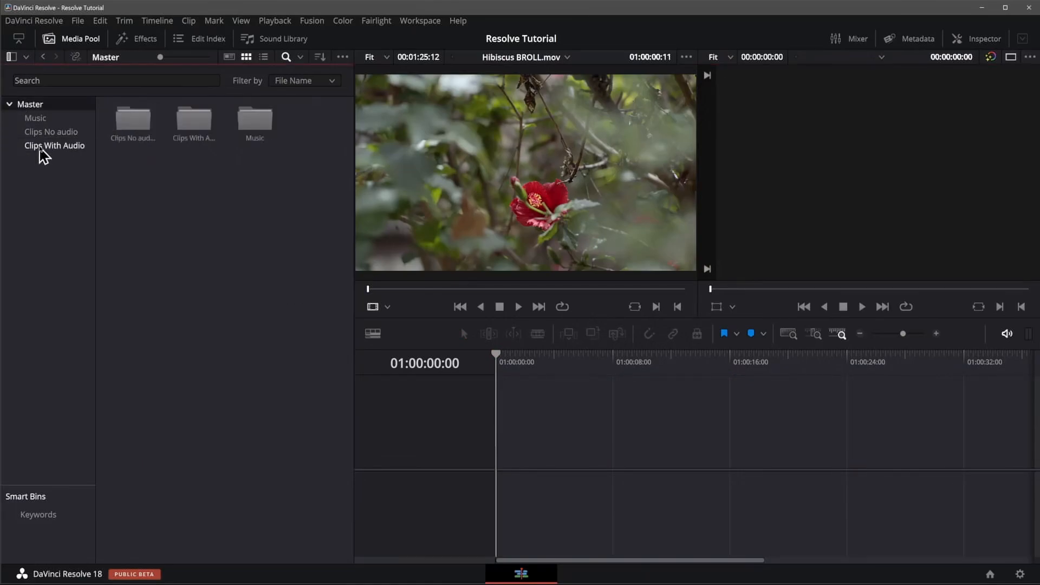
click(41, 133)
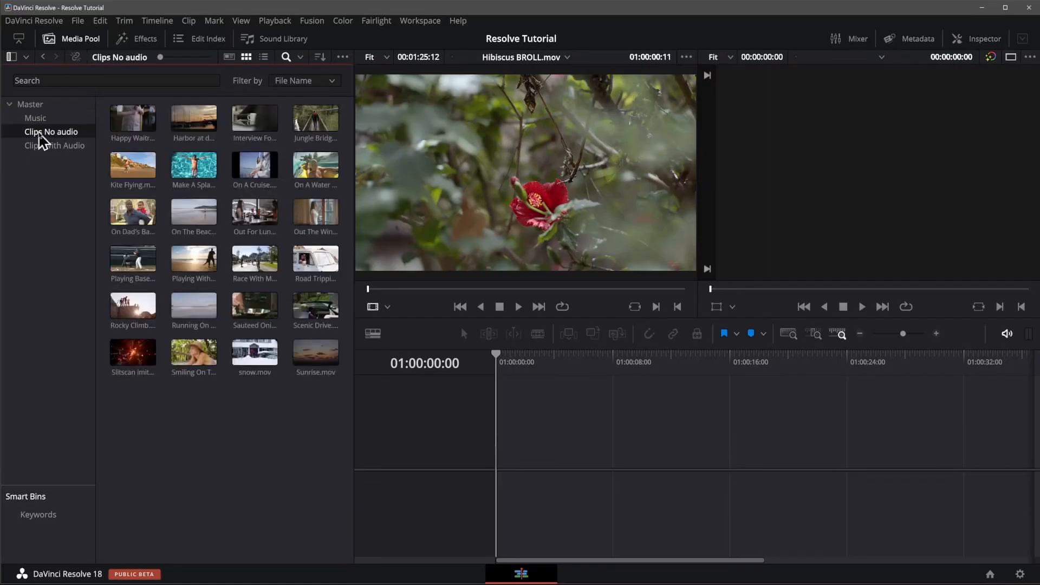
click(249, 358)
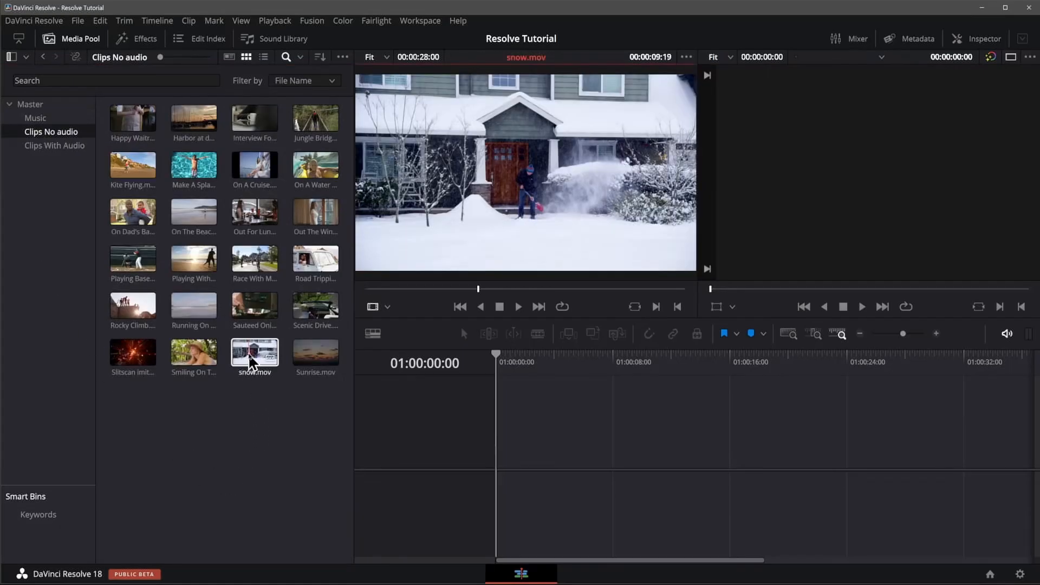
drag(248, 353, 74, 129)
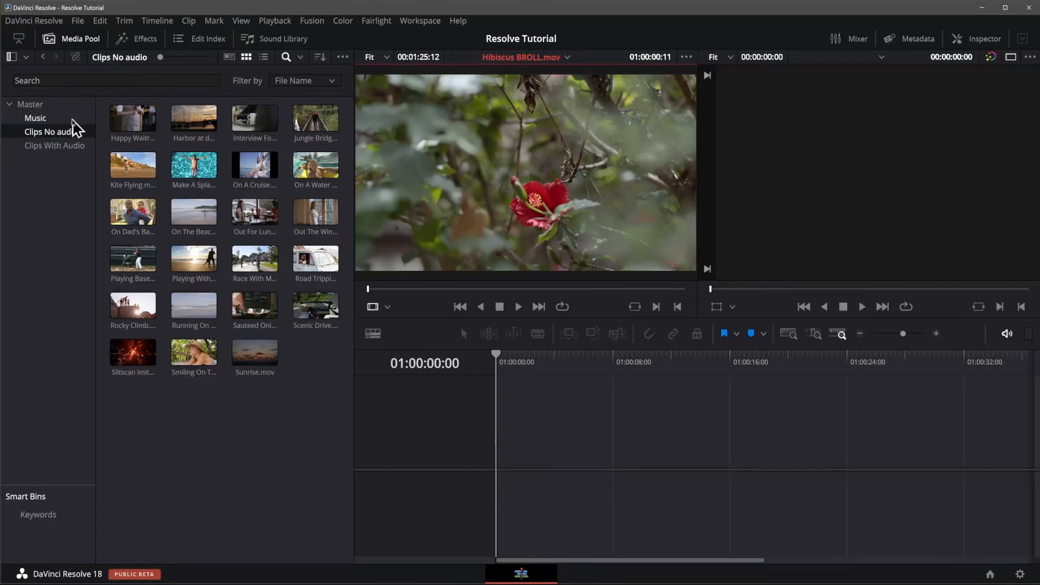
click(35, 120)
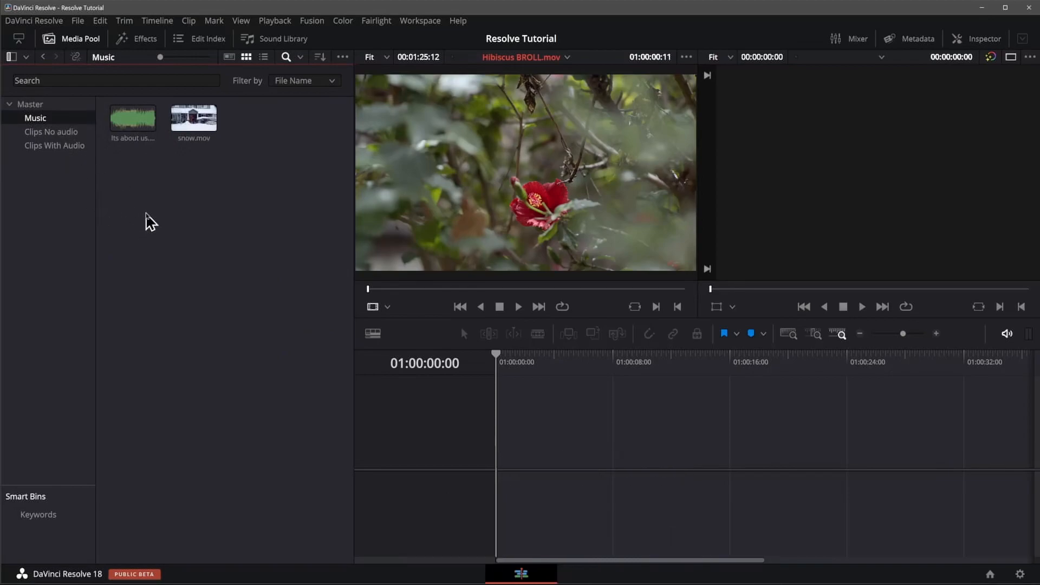
key(ctrl+z)
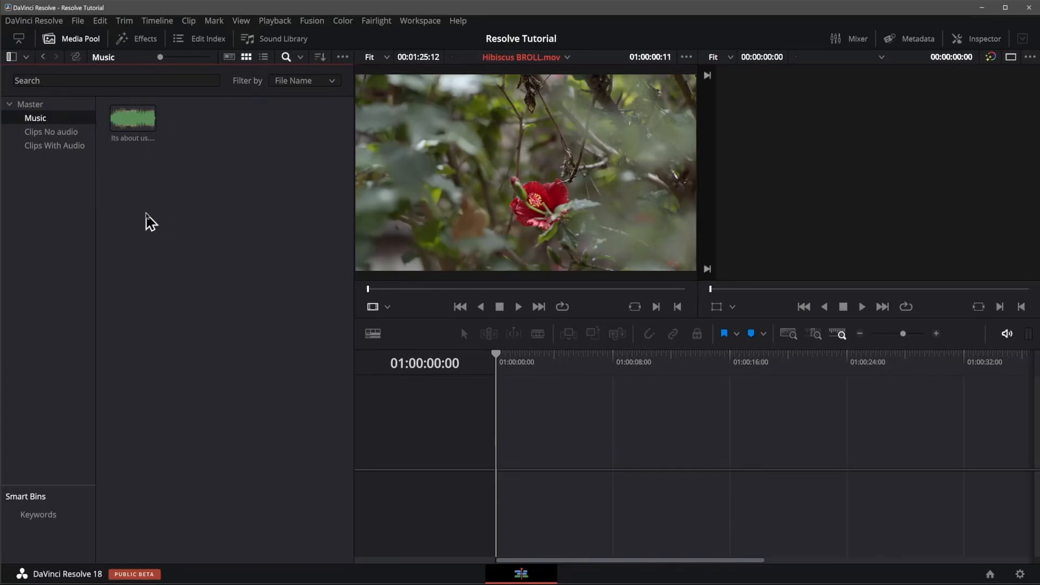
Step: Move Playing a video game.mov from the Clips With Audio bin into the Master bin and check it there
click(25, 105)
click(51, 146)
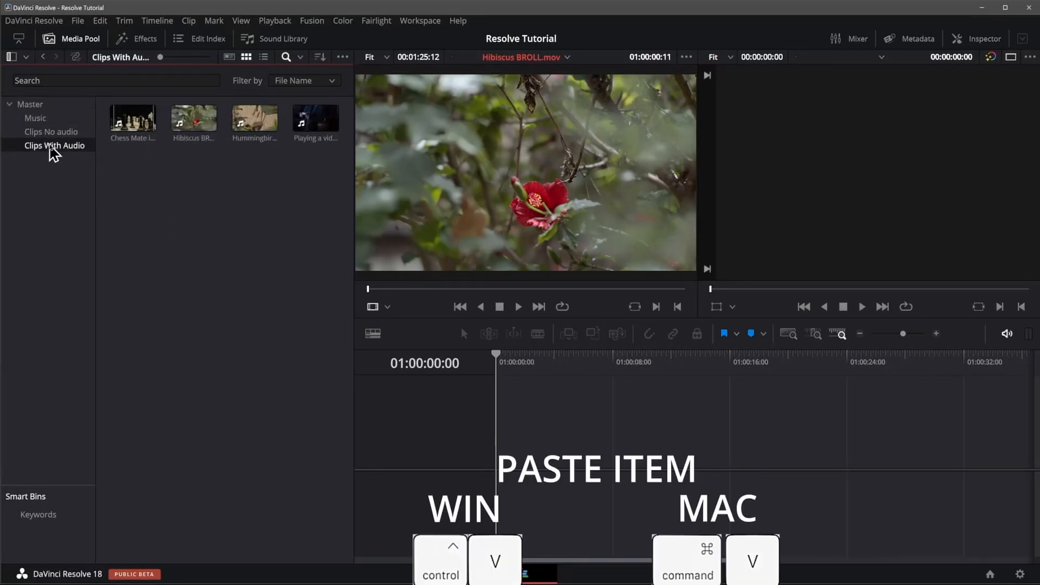
click(317, 120)
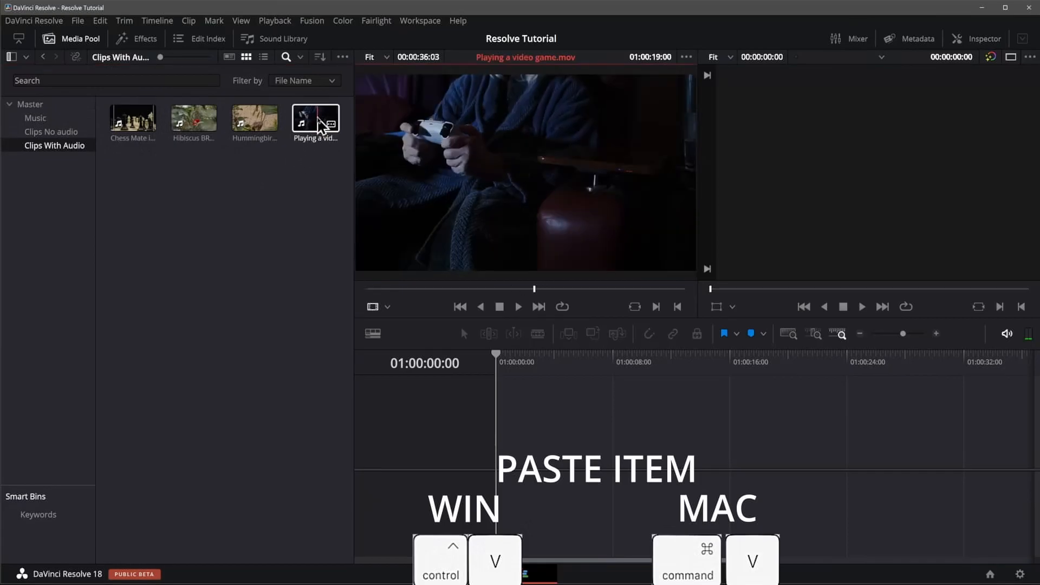
drag(320, 126, 44, 112)
click(38, 106)
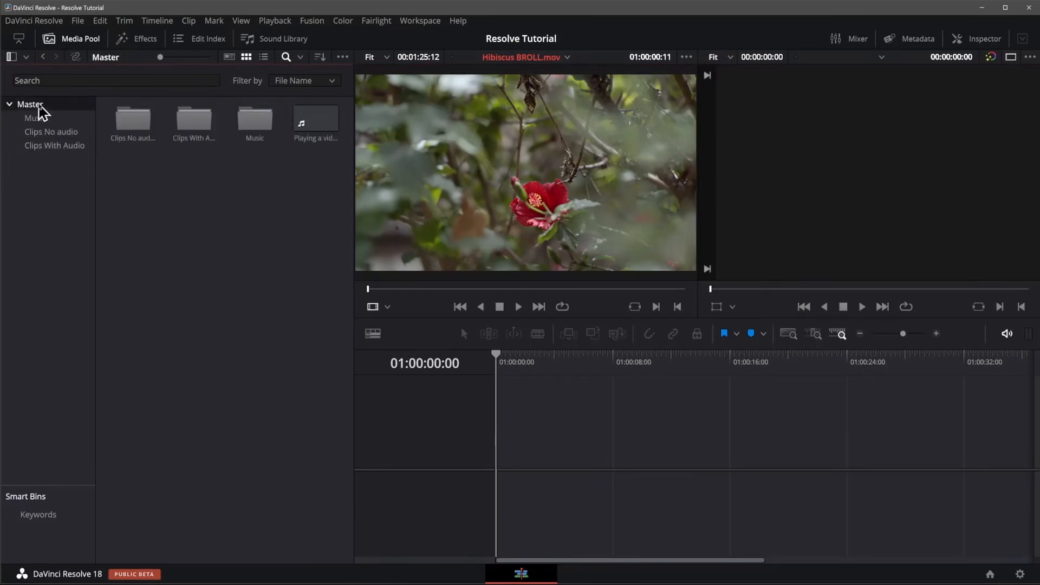
Step: Return Playing a video game.mov from the Master bin to the Clips With Audio bin
click(330, 120)
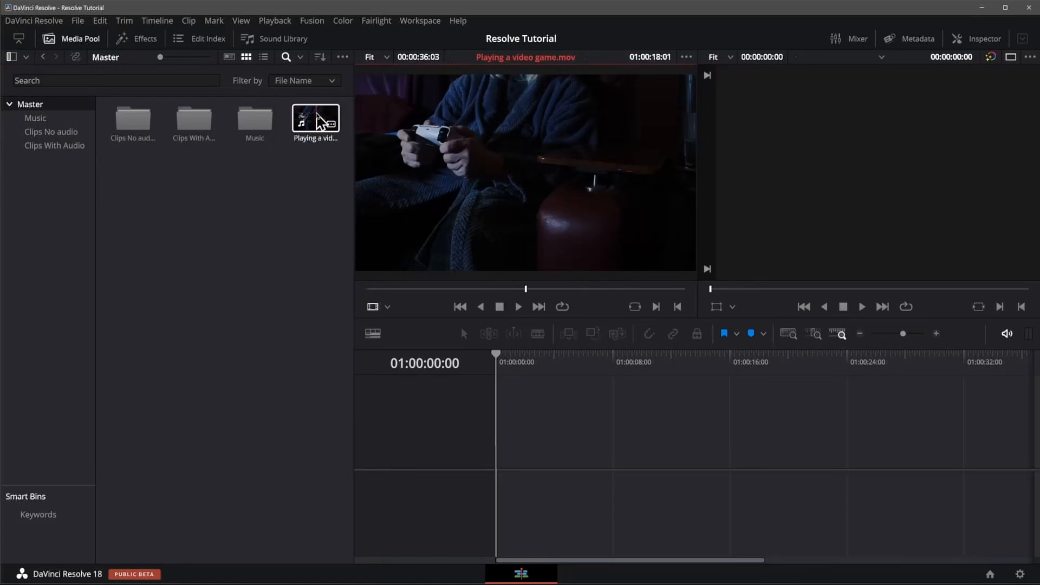
drag(320, 120, 203, 126)
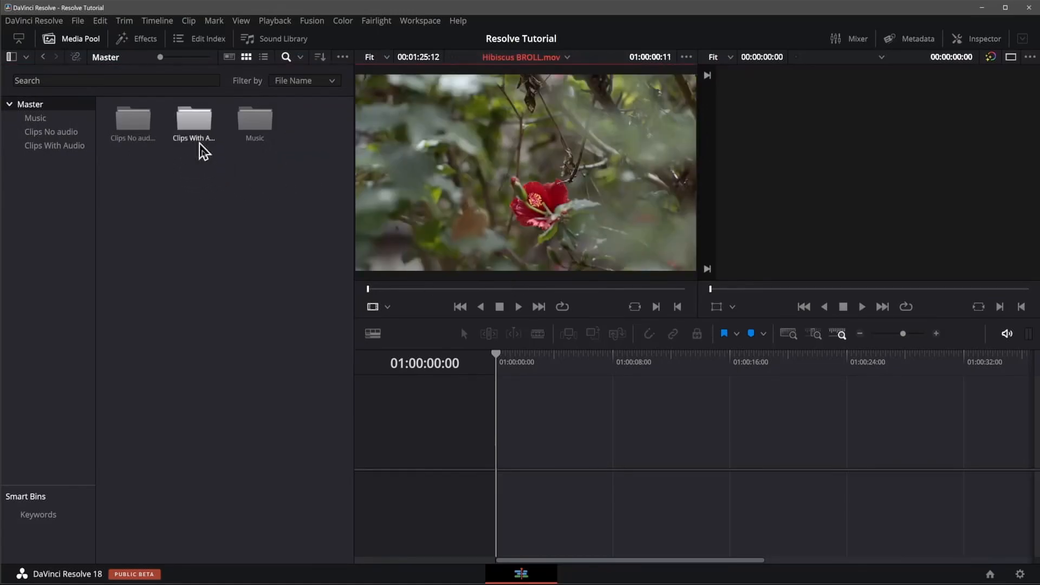
click(182, 185)
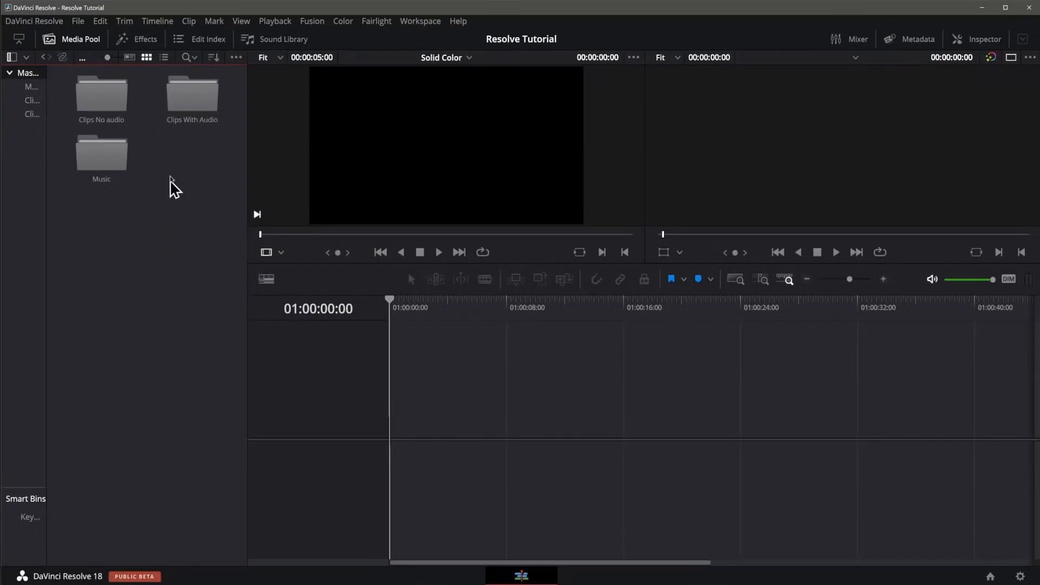
Step: Open the Clips No audio bin and browse down to its last clips
click(98, 105)
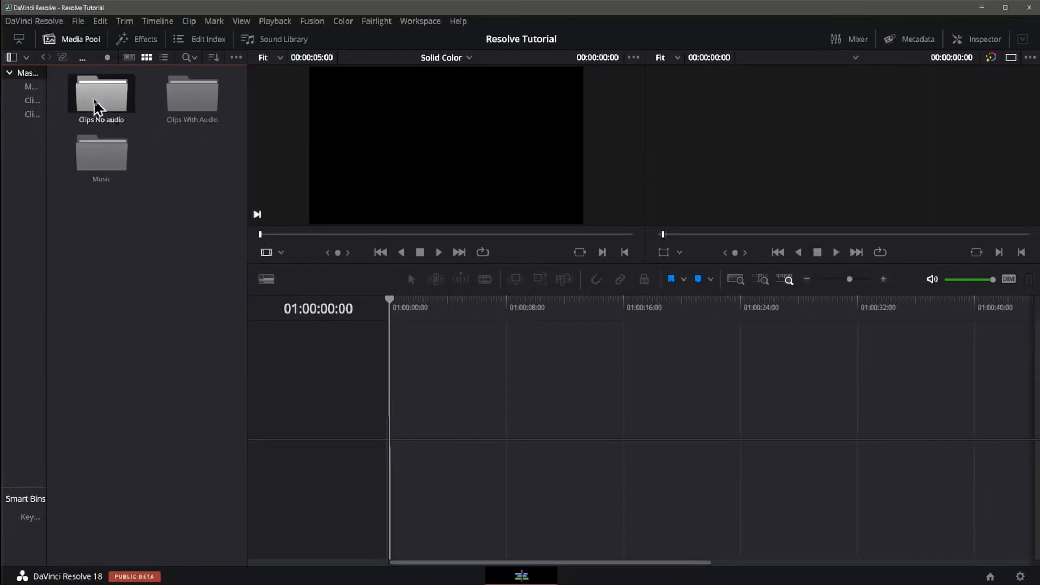
double_click(98, 106)
scroll(139, 260, down, 5)
click(130, 246)
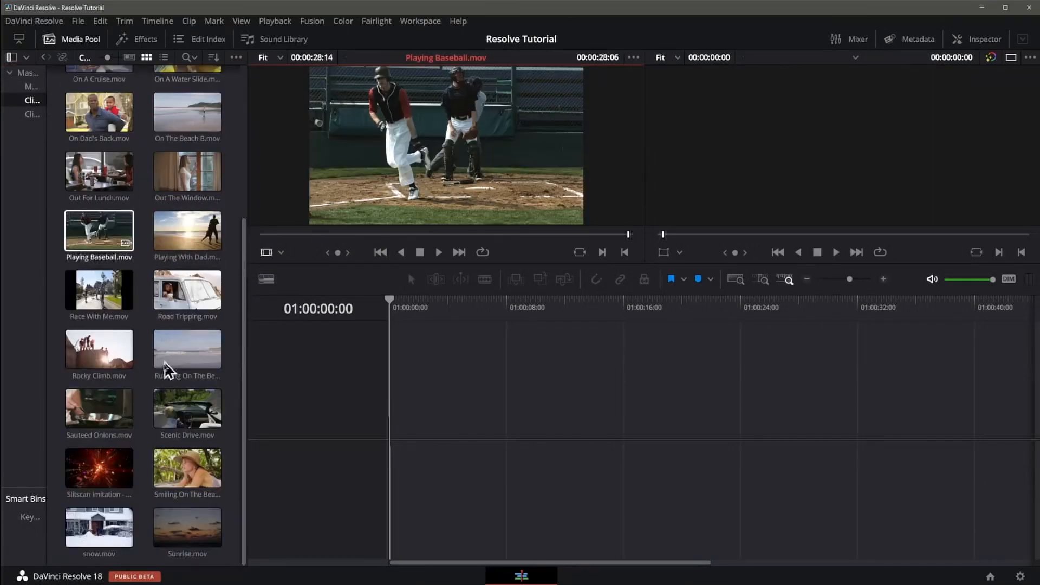
Step: Place Slitscan imitation - RED.mov at the start of the empty timeline and remove it again
click(109, 475)
drag(132, 471, 398, 427)
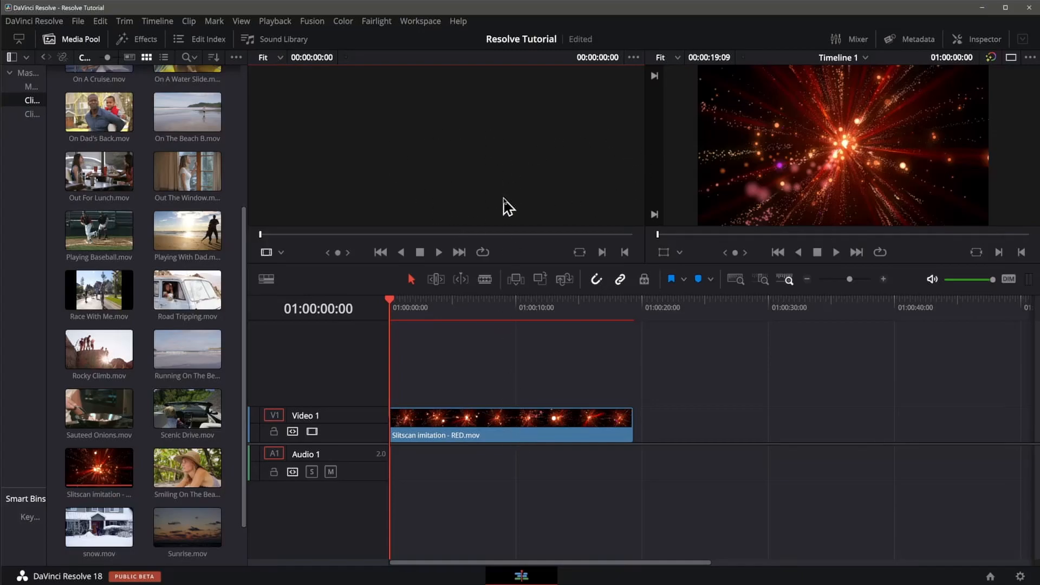
click(490, 428)
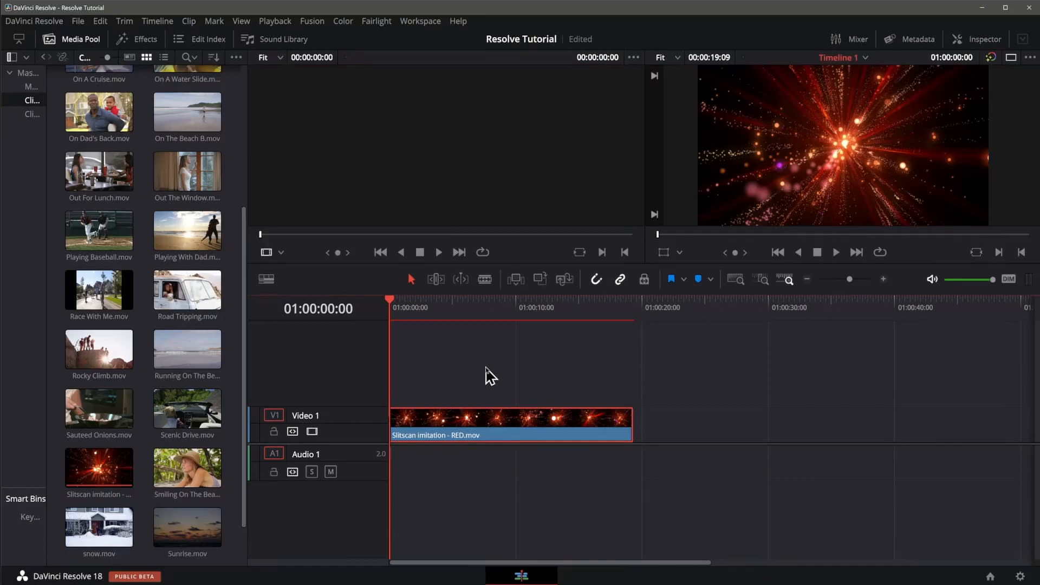
key(Delete)
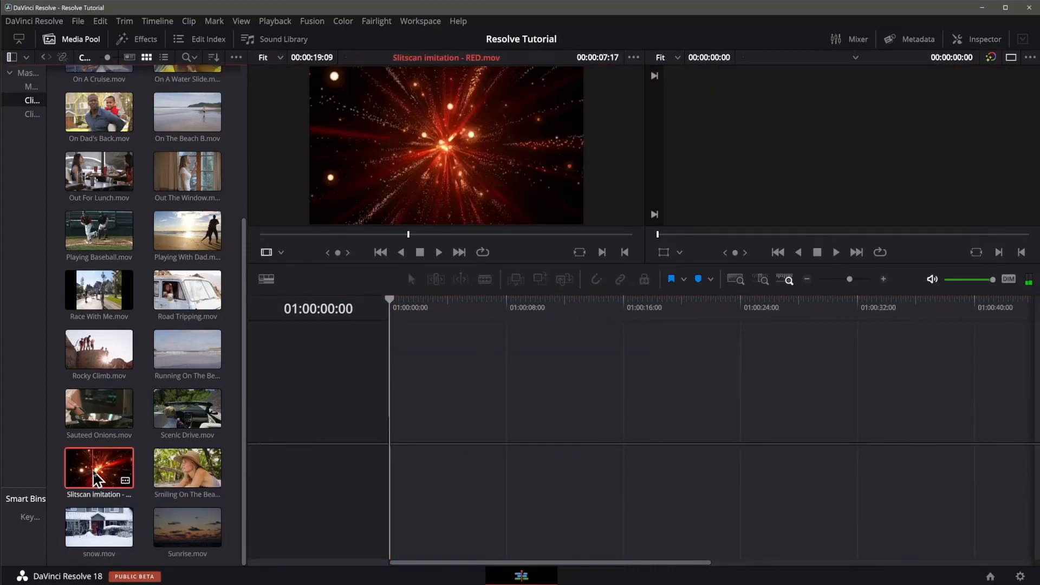
Step: Load Slitscan imitation - RED.mov in the source viewer and mark the range from its start to 00:00:09:19
click(122, 470)
drag(348, 233, 258, 253)
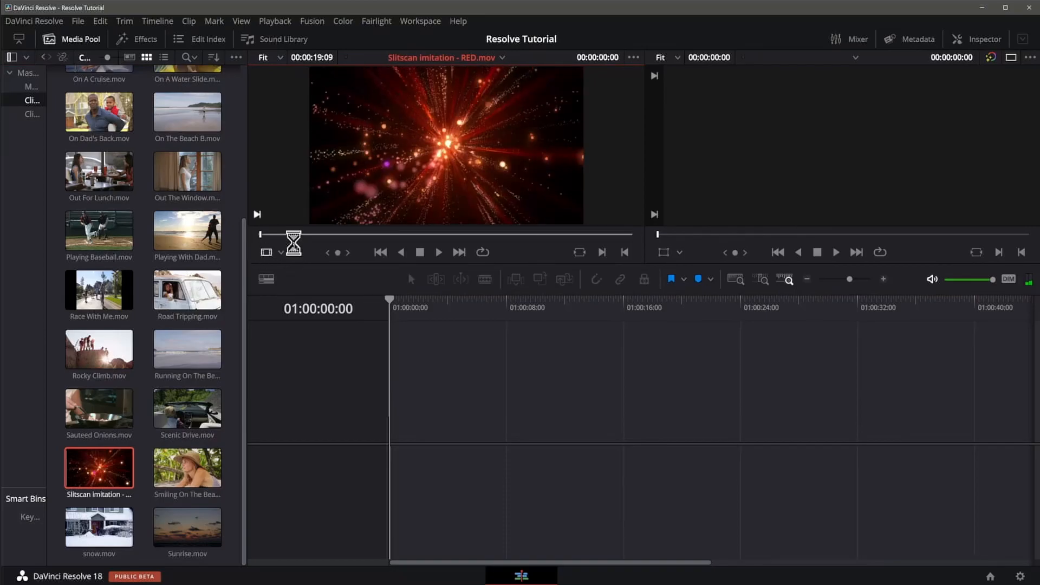
click(430, 234)
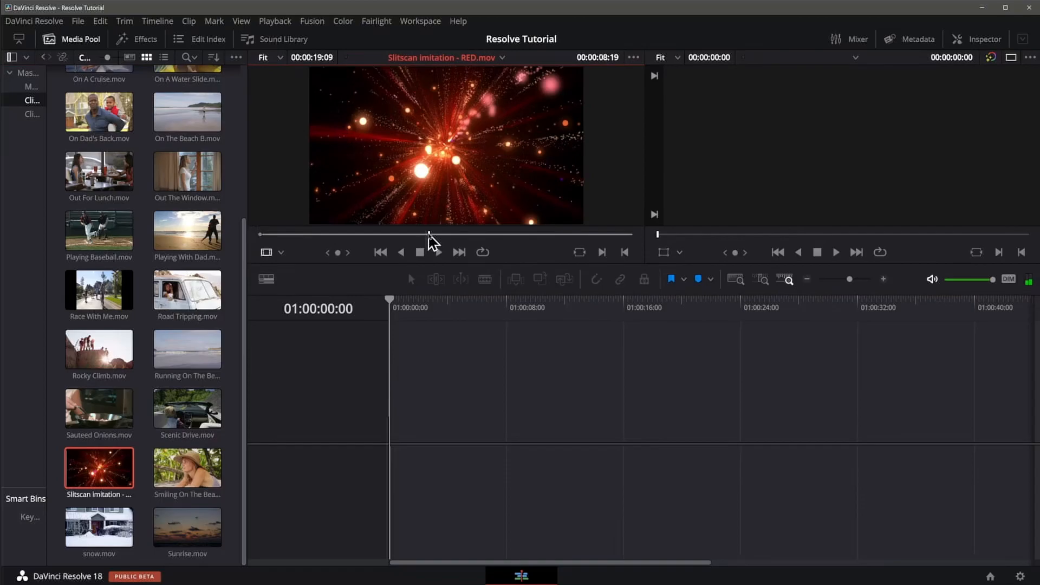
click(448, 233)
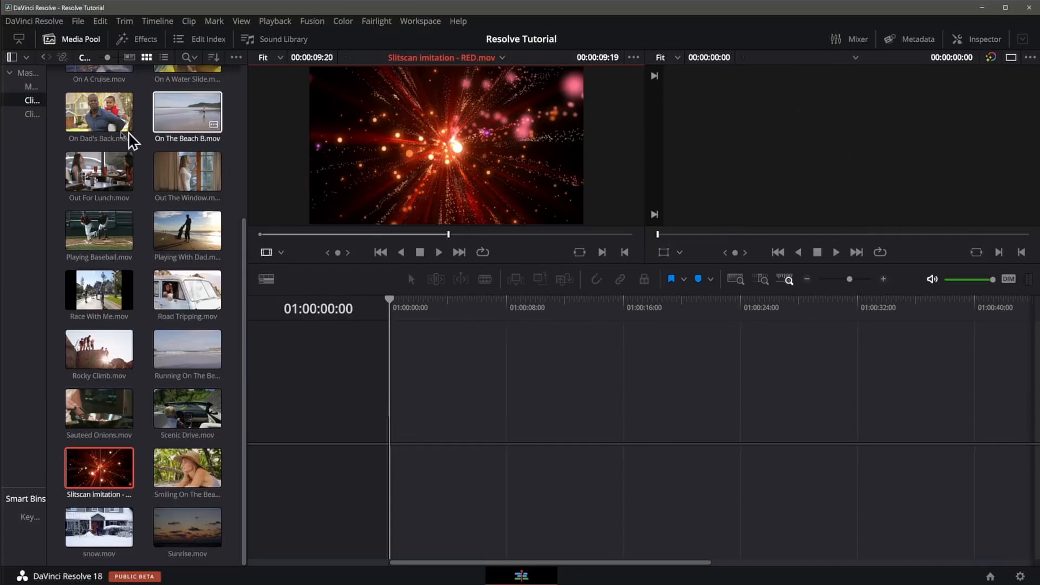
Step: Hide the media pool, enlarge the viewers, and add the marked Slitscan clip to the timeline through the timeline viewer's edit overlay
click(48, 39)
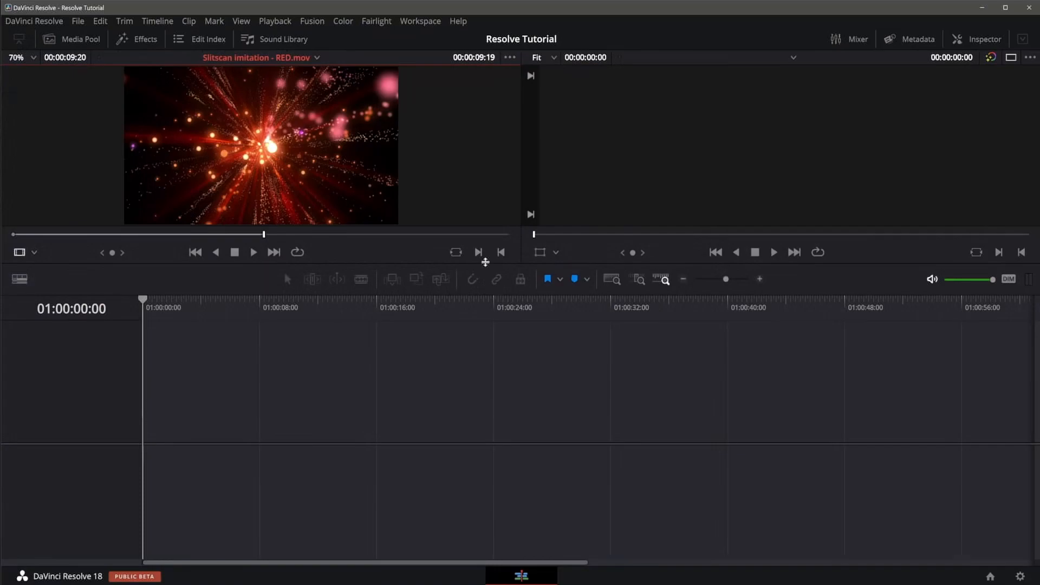
drag(486, 262, 473, 404)
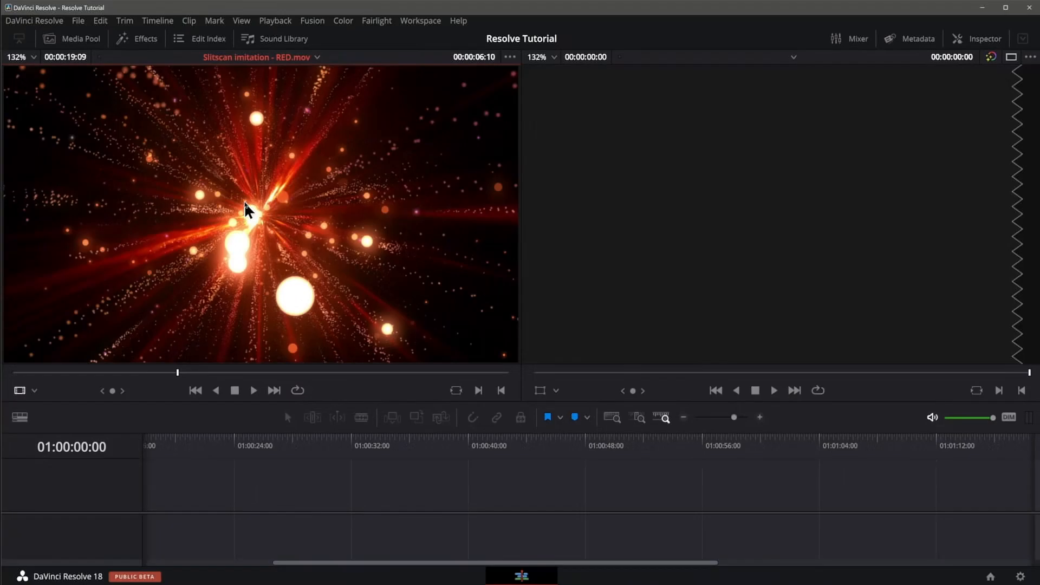
drag(245, 202, 692, 228)
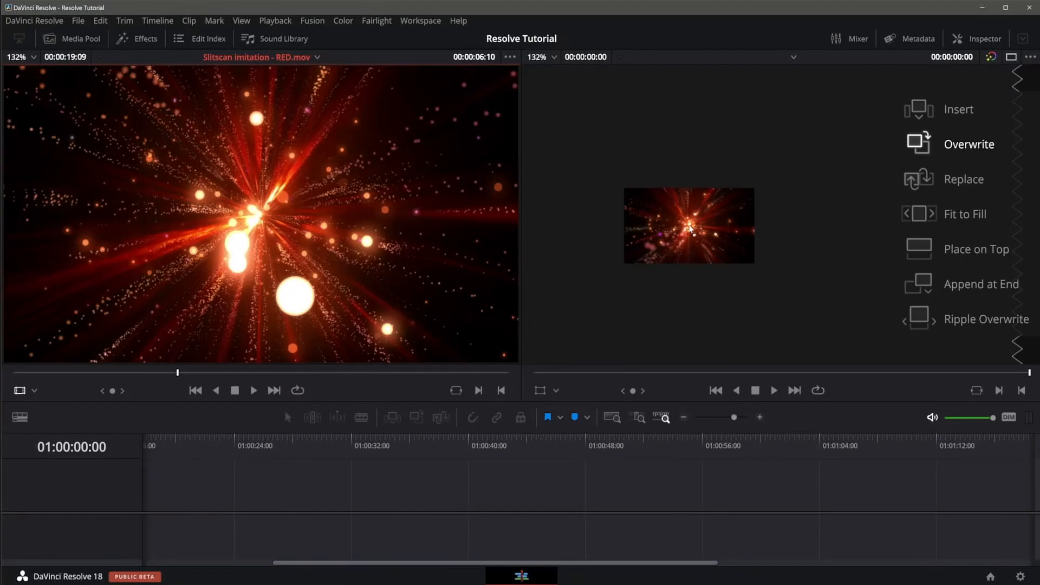
drag(690, 228, 896, 284)
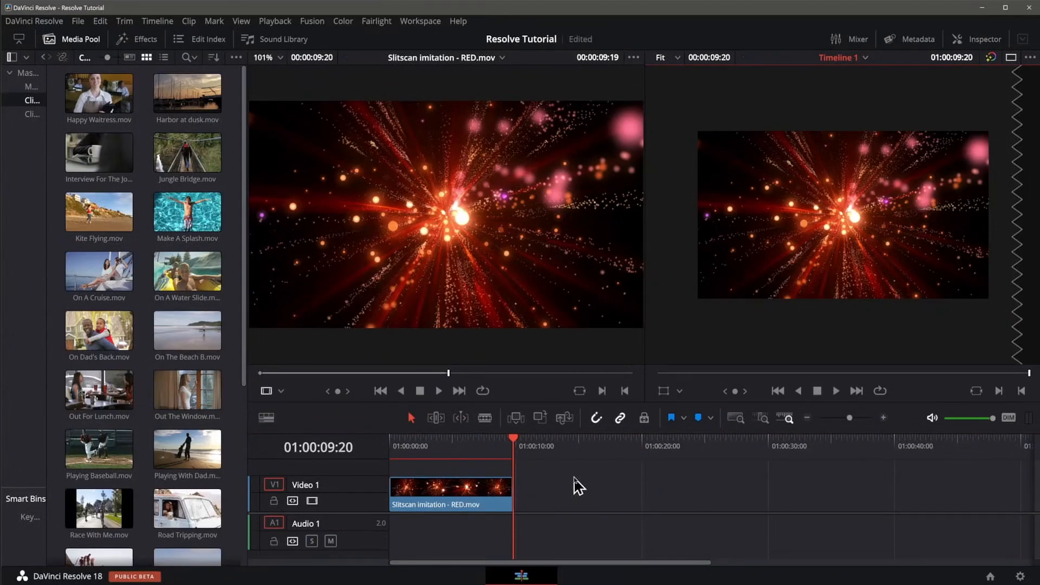
Step: Locate Timeline 1 at the end of the Clips No audio bin and check the timeline viewer's list of timelines
click(117, 453)
click(135, 305)
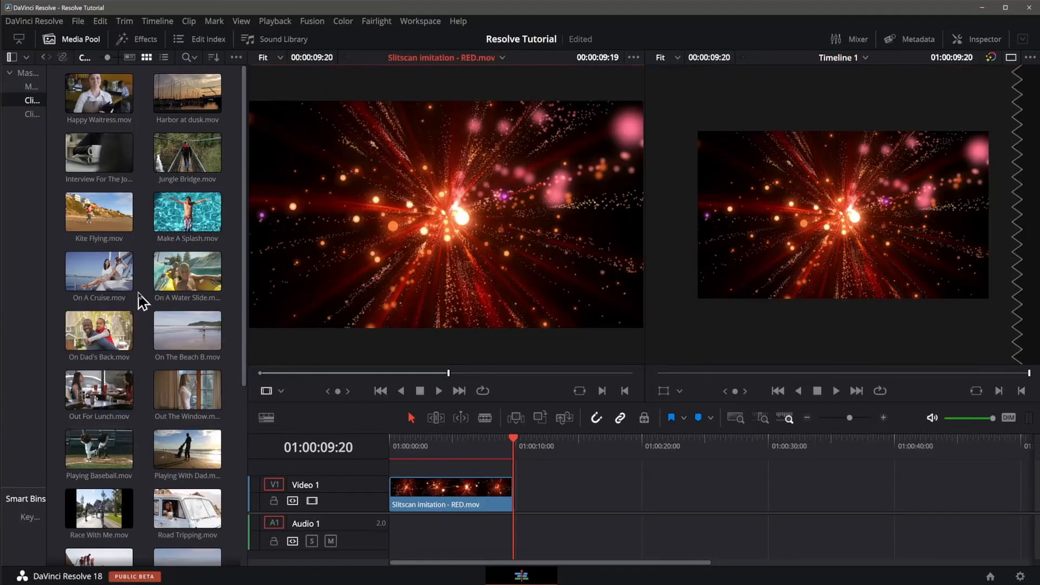
scroll(142, 291, down, 5)
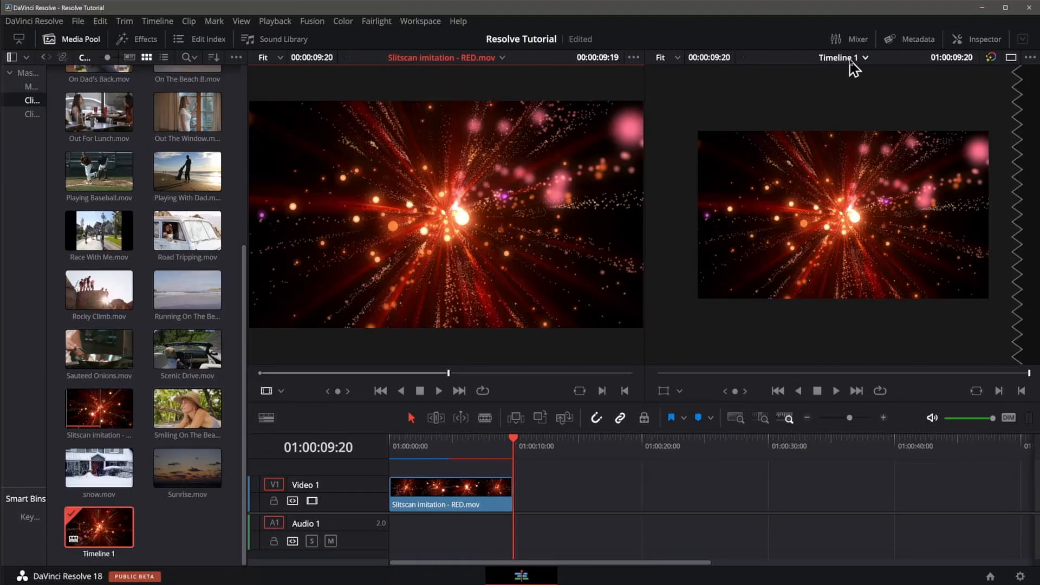
click(866, 59)
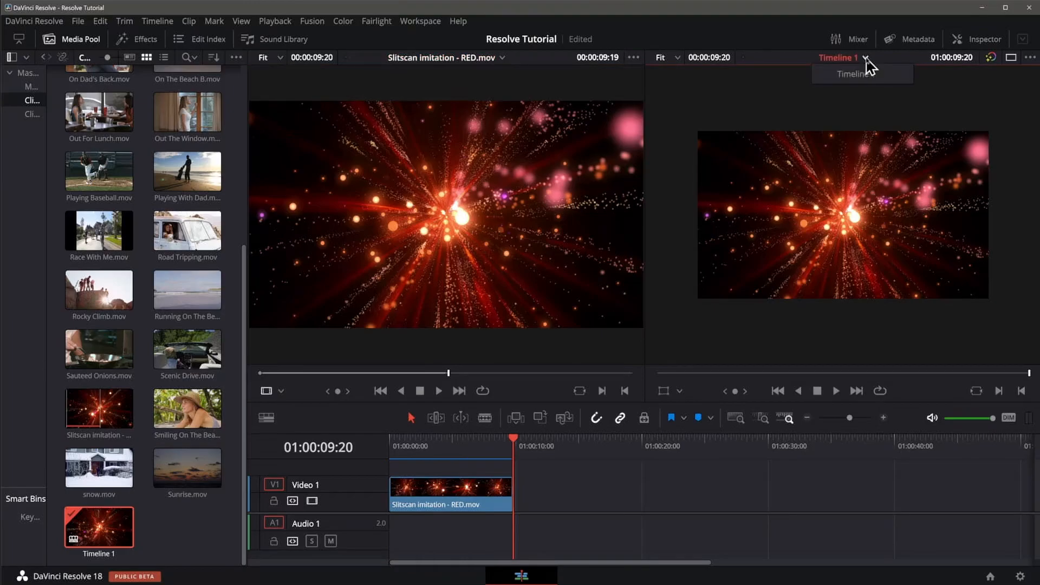
click(770, 97)
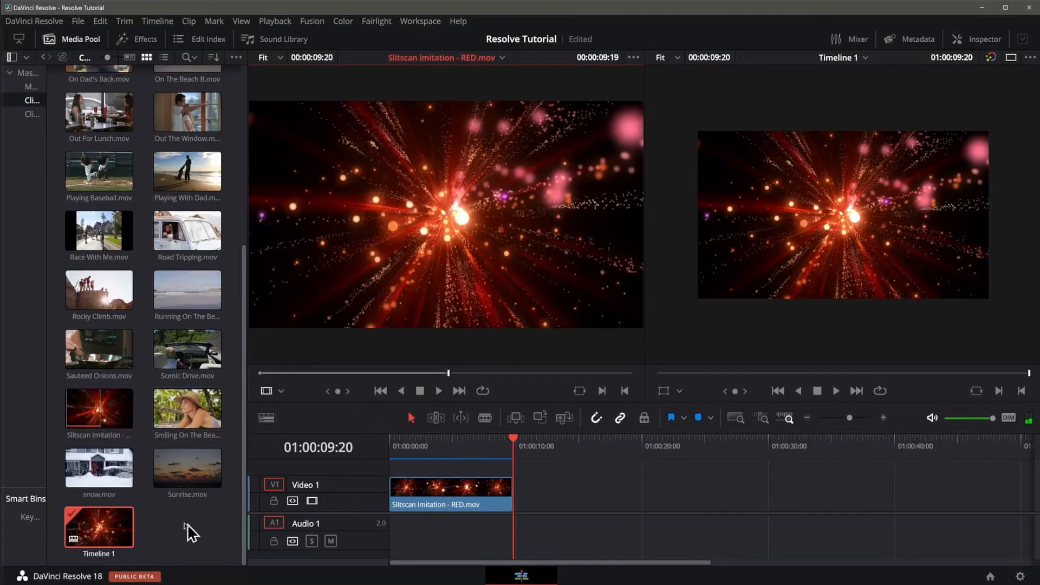
Step: Widen the bin list, move Timeline 1 from Clips No audio into the Master bin, and show that bin
drag(46, 397, 122, 396)
drag(184, 528, 42, 76)
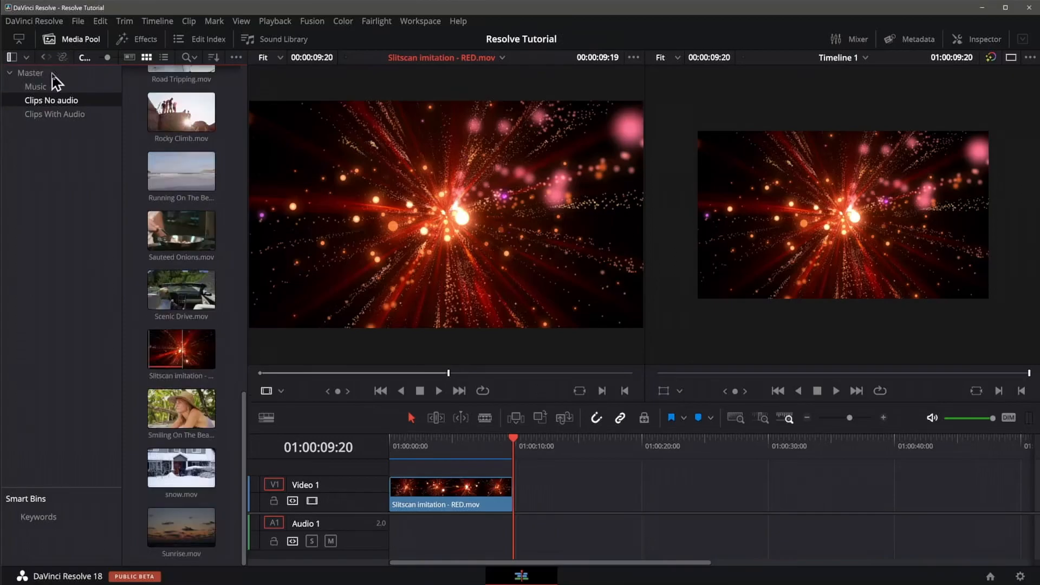
click(42, 75)
Step: Rename Timeline 1 in the Master bin as Our Vacation
click(198, 301)
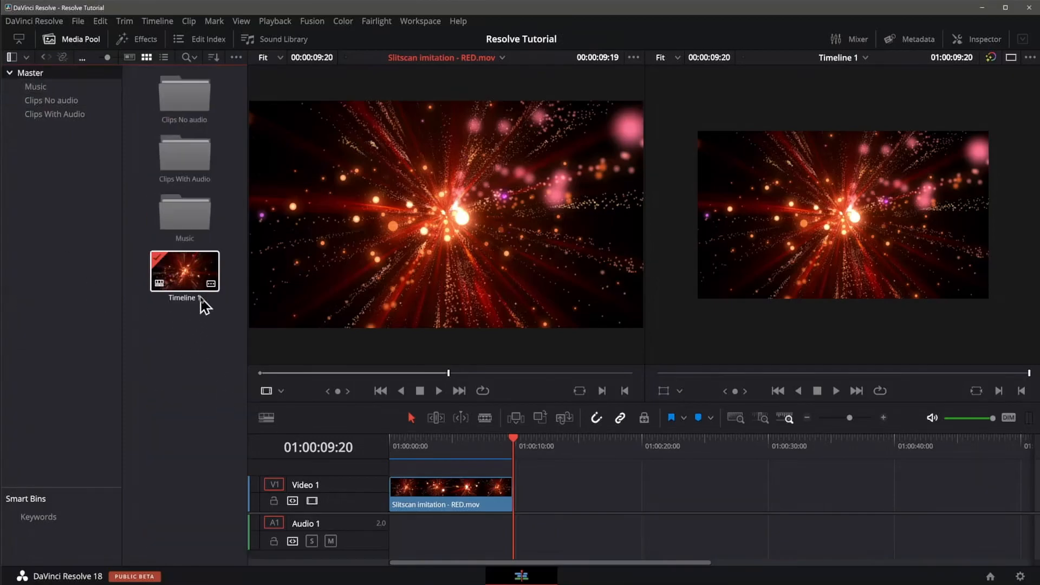
double_click(195, 299)
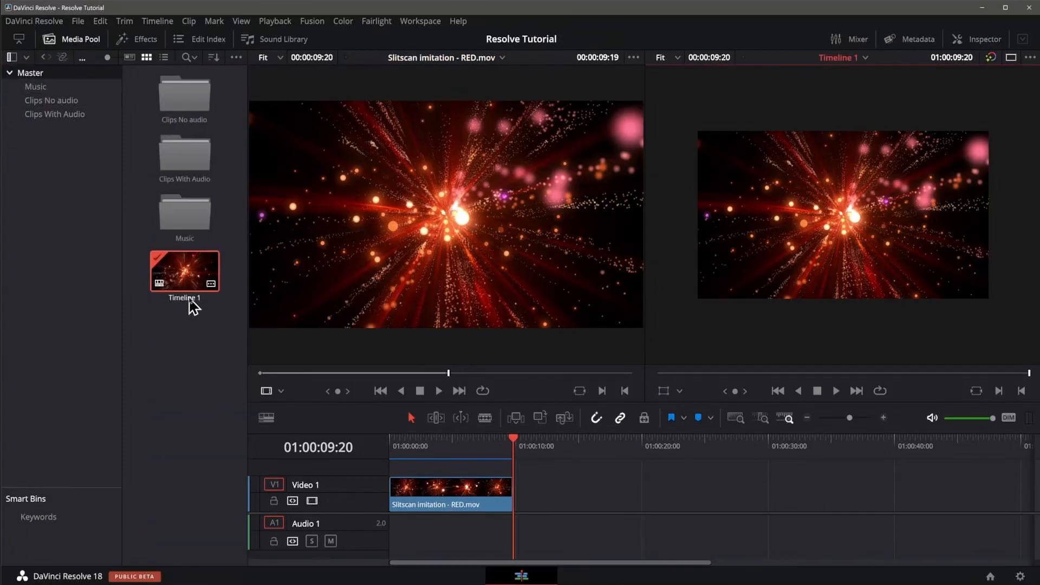
click(189, 299)
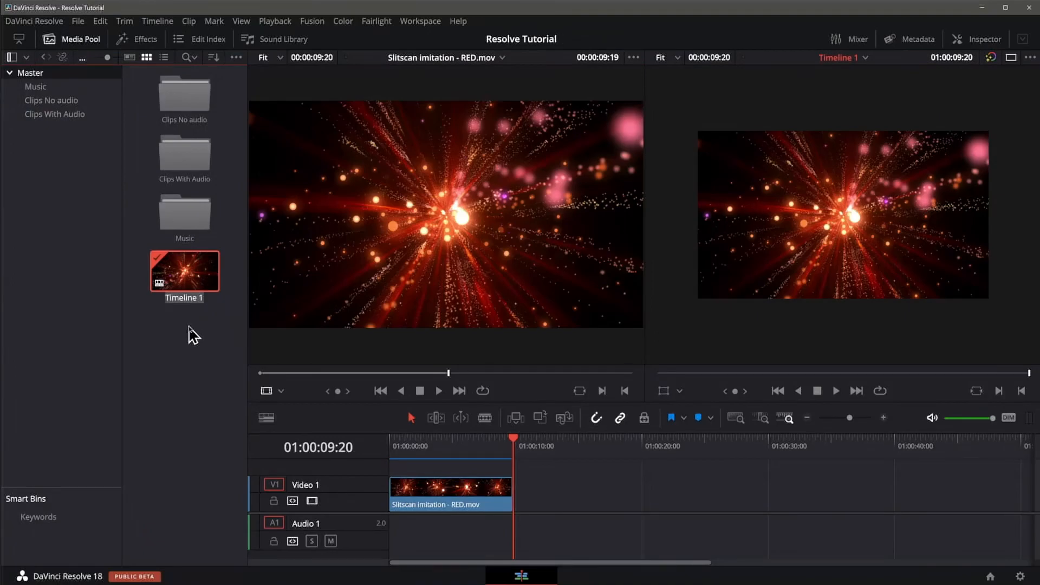
text(Our Vacation)
key(Return)
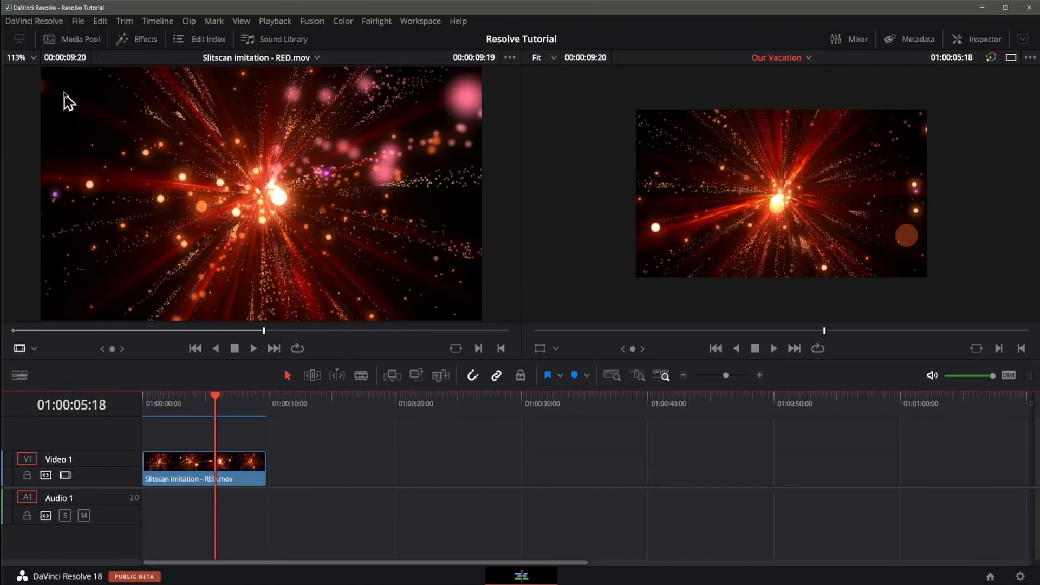
Step: Show the media pool and load Interview For The Job.mov from the Clips No audio bin into the source viewer
click(65, 40)
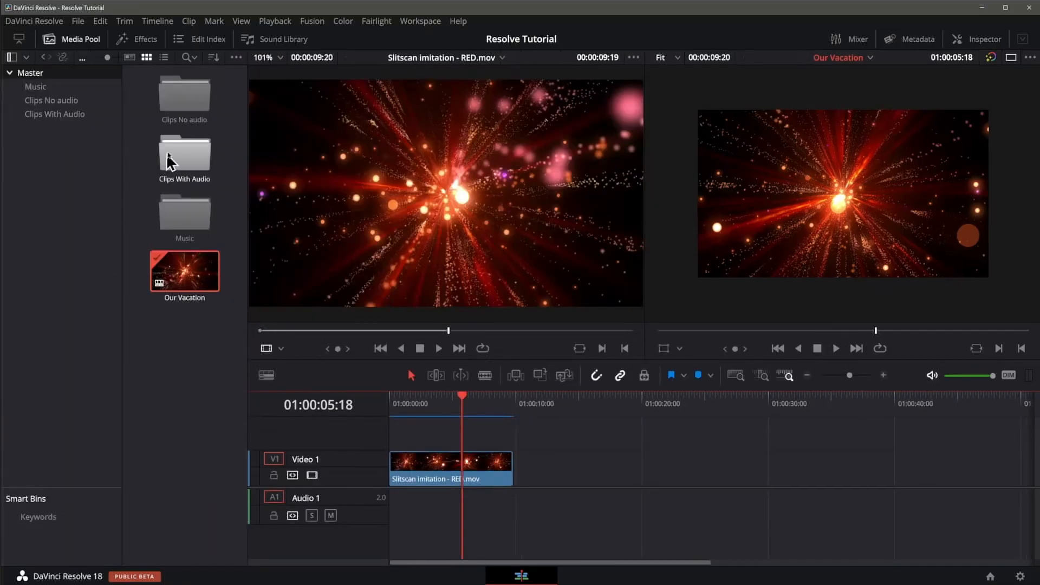
double_click(186, 96)
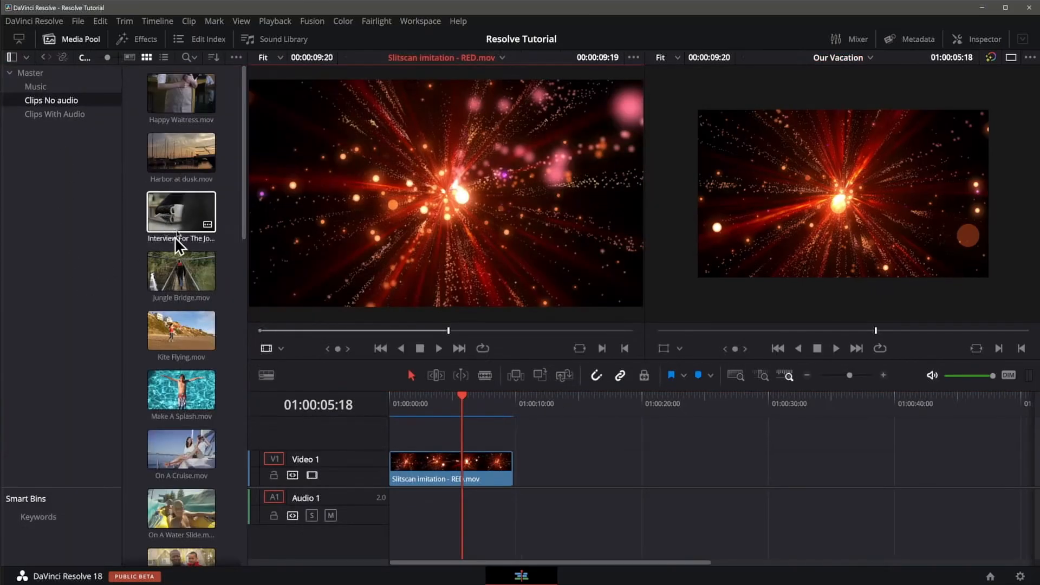
click(181, 219)
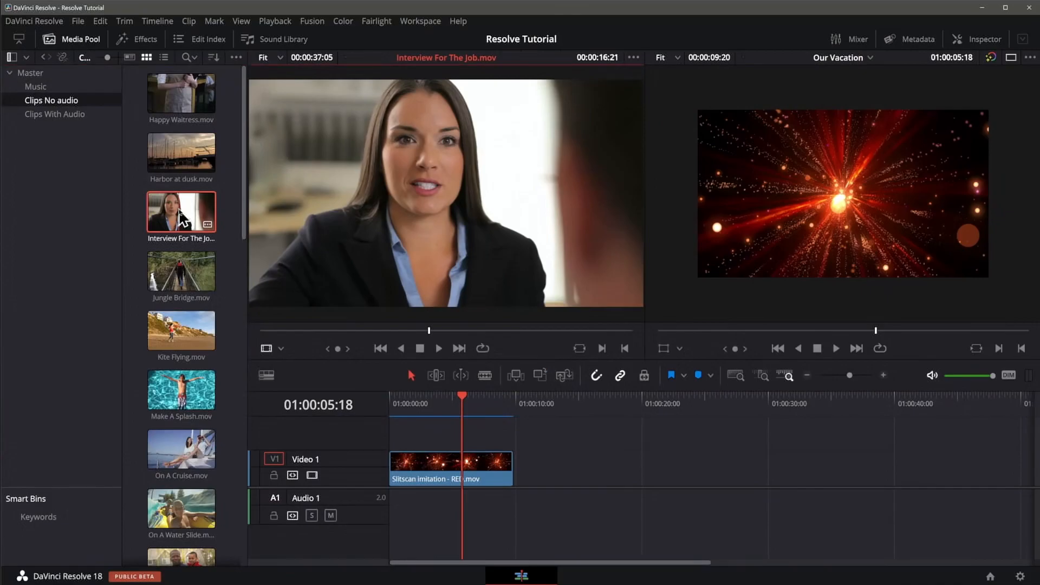
Step: Mark in and out points on Interview For The Job.mov for a range of about 00:00:12:08 ending at 00:00:19:16
click(333, 330)
key(i)
click(457, 331)
key(o)
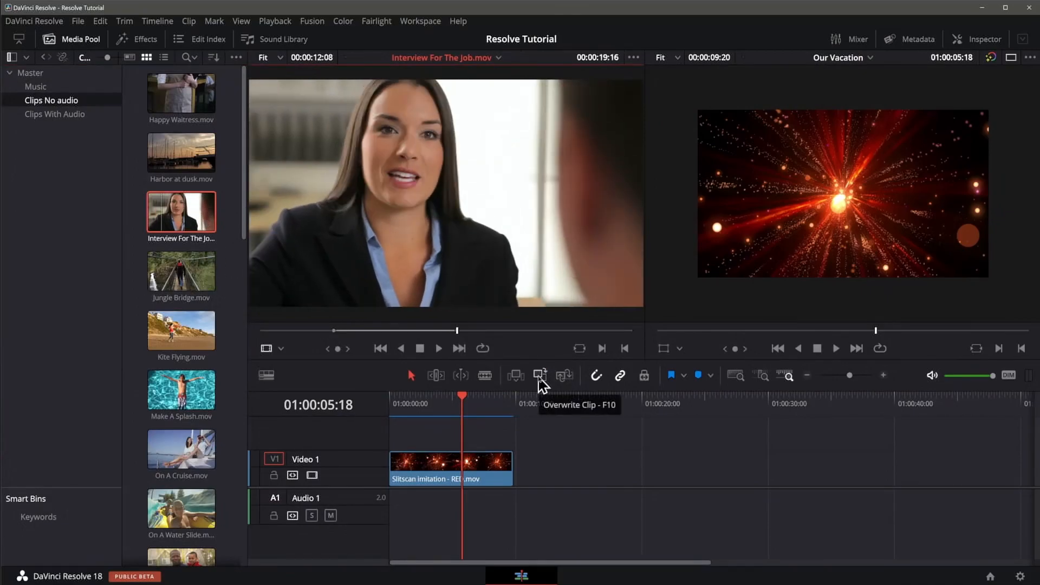
Step: Overwrite the timeline from 01:00:05:18 with the marked Interview For The Job.mov range, review the edit point, and undo the overwrite
click(540, 375)
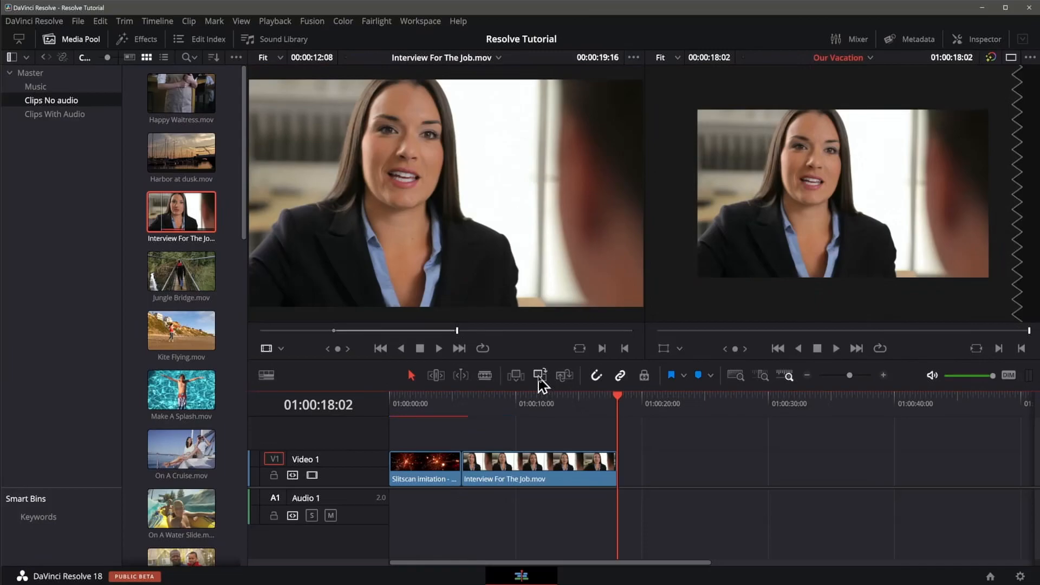
click(463, 401)
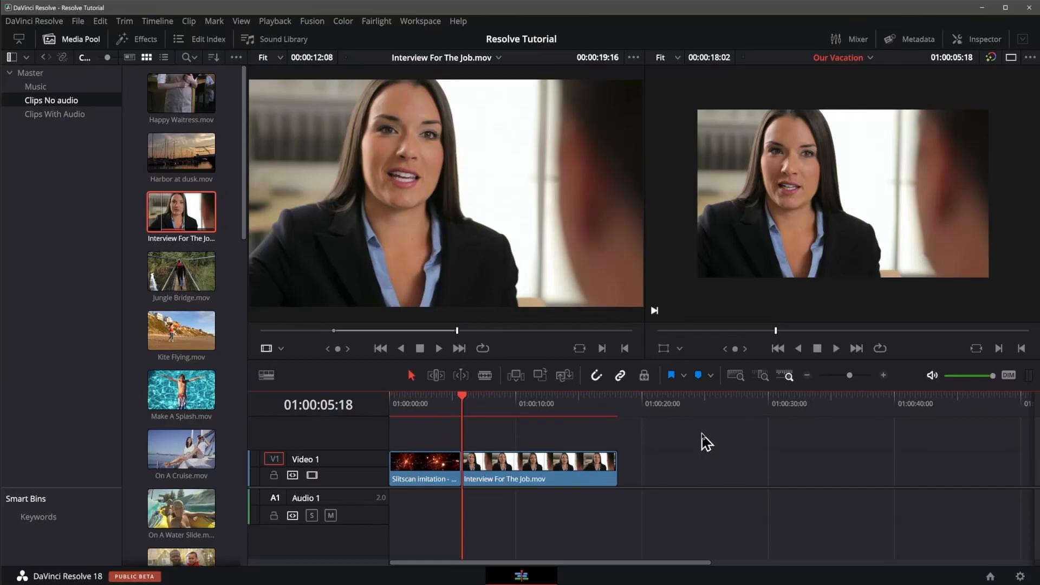
key(ctrl+z)
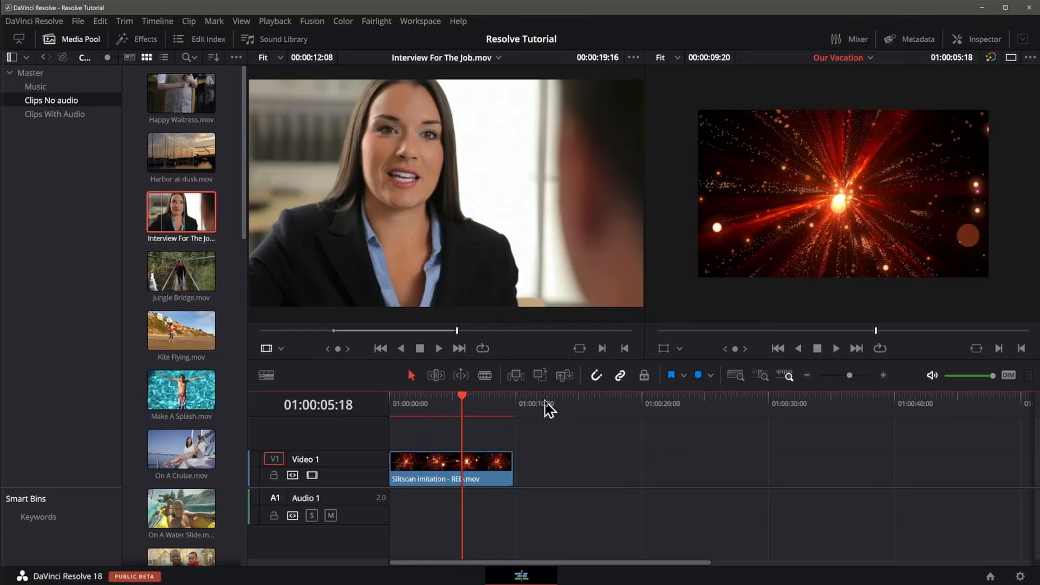
Step: Replace the Slitscan clip on Video 1 with Interview For The Job.mov
click(564, 375)
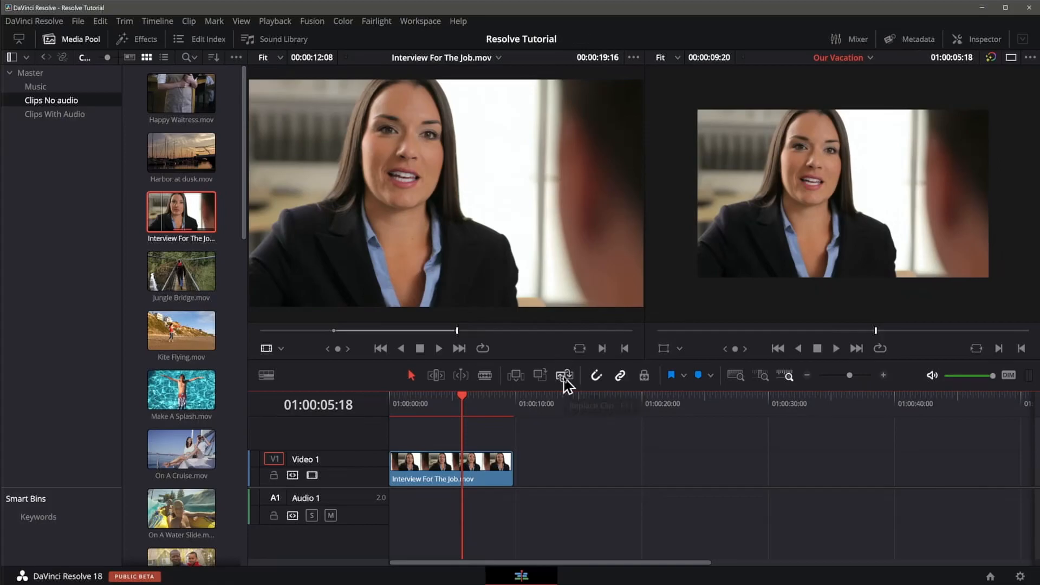
Step: Undo the replacement of the Slitscan clip and hide the media pool
key(ctrl+z)
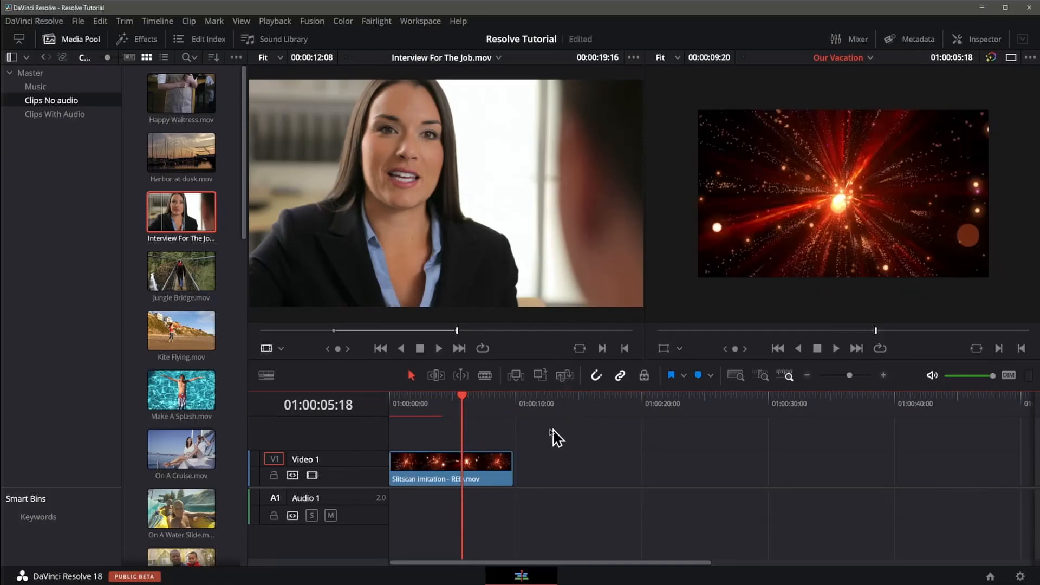
click(262, 304)
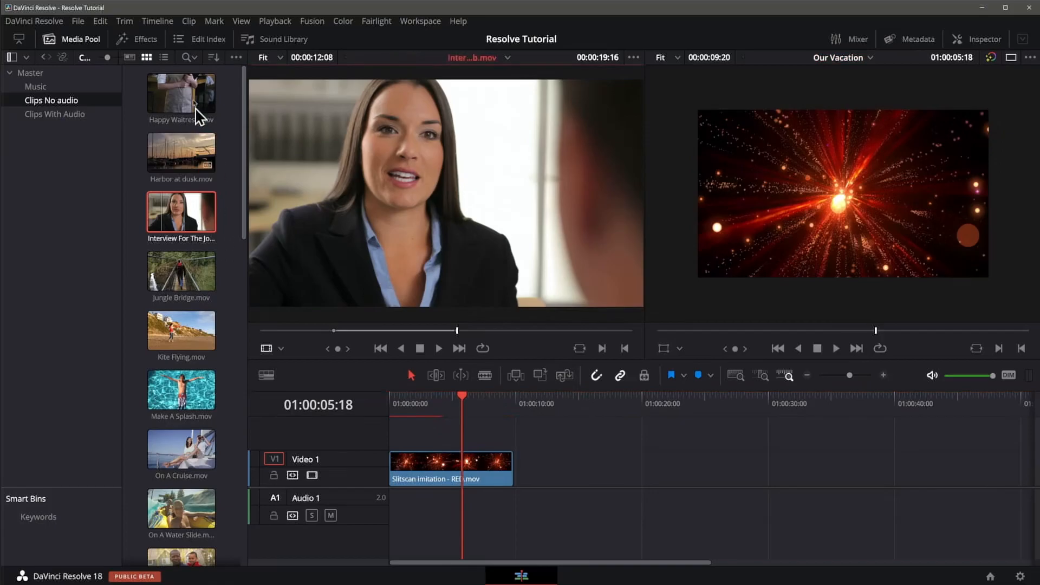
click(80, 41)
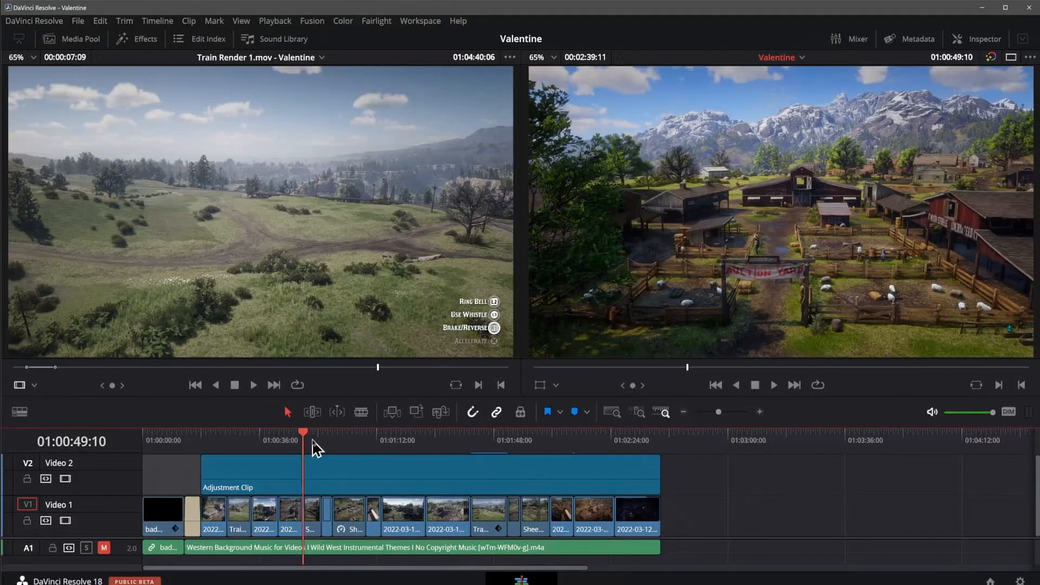
Step: Scrub the Valentine timeline forward to 01:01:08:18 to preview its clips
click(321, 440)
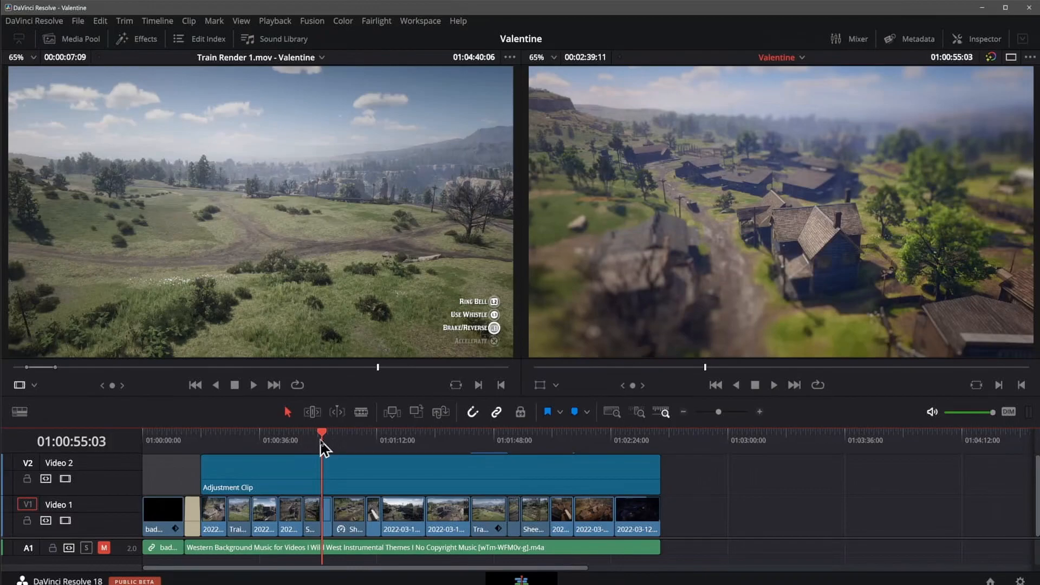
click(334, 439)
click(369, 440)
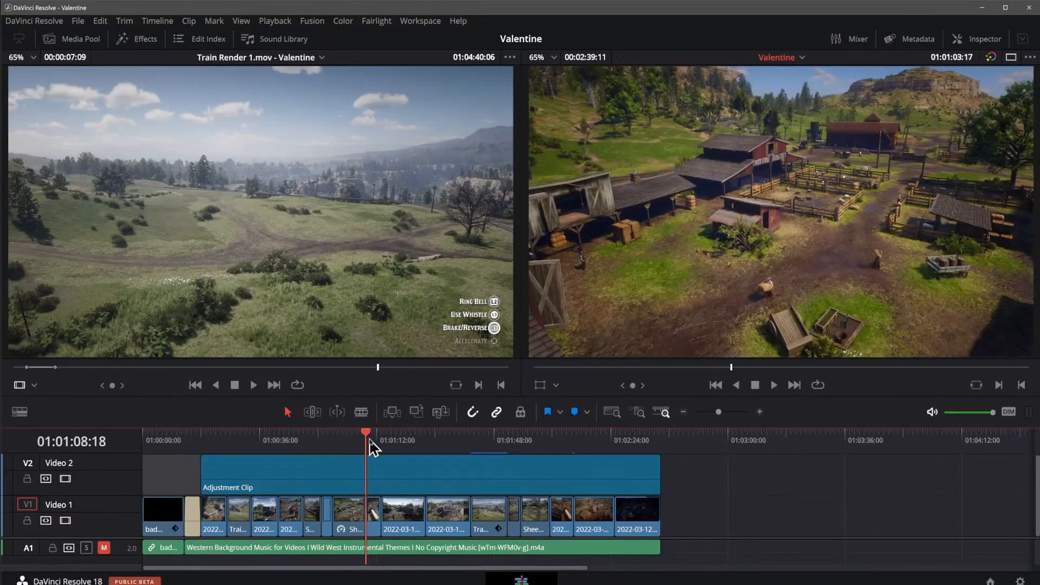
mouse_move(370, 442)
mouse_down()
mouse_move(414, 445)
mouse_move(332, 454)
mouse_move(365, 452)
mouse_up()
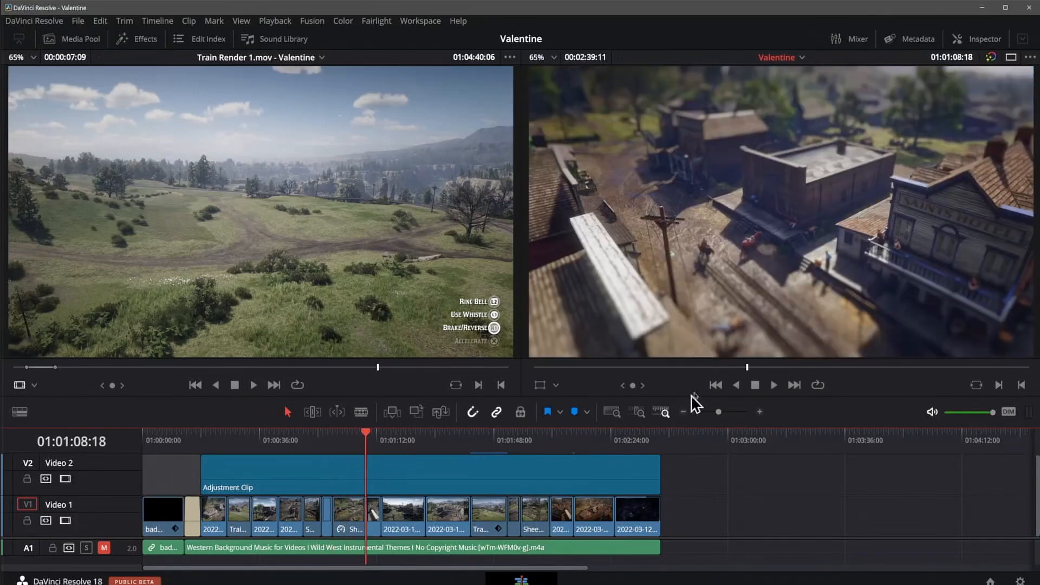
Step: Scrub the timeline viewer to 01:01:08:01 and Train Render 1.mov in the source viewer to 01:02:55:18
click(745, 367)
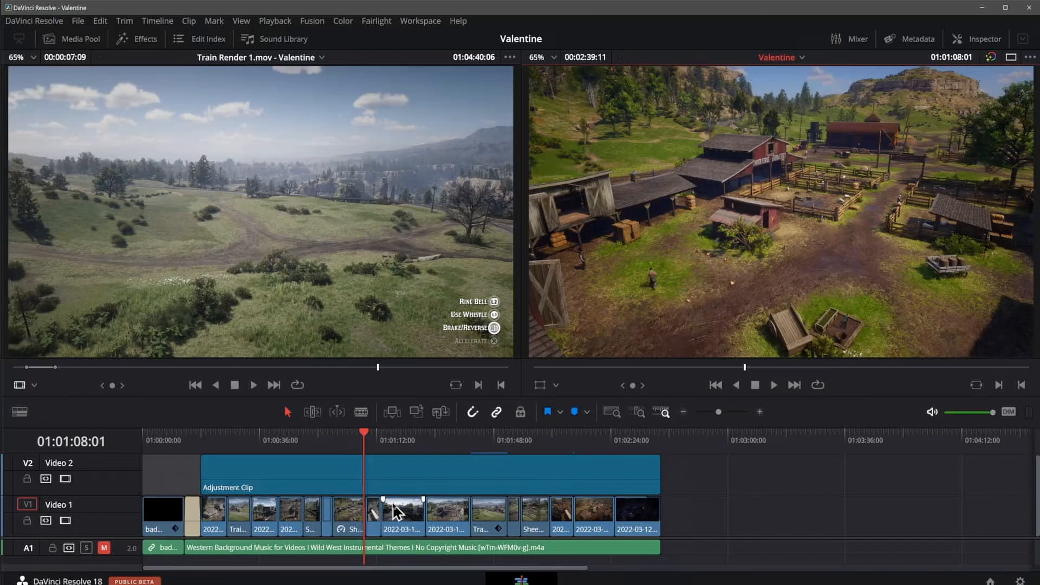
click(249, 368)
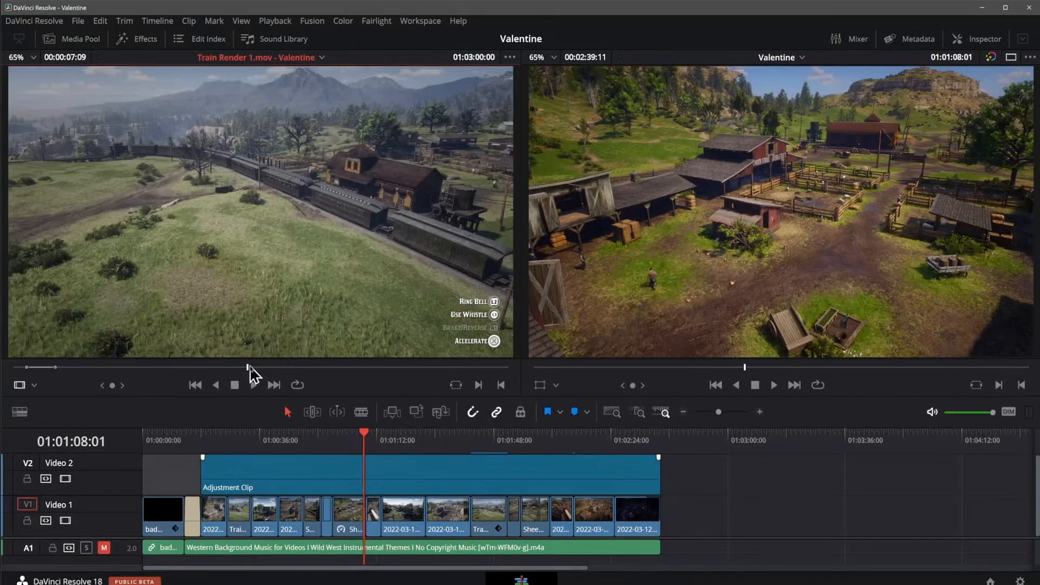
mouse_move(248, 367)
mouse_down()
mouse_move(216, 367)
mouse_move(252, 370)
mouse_up()
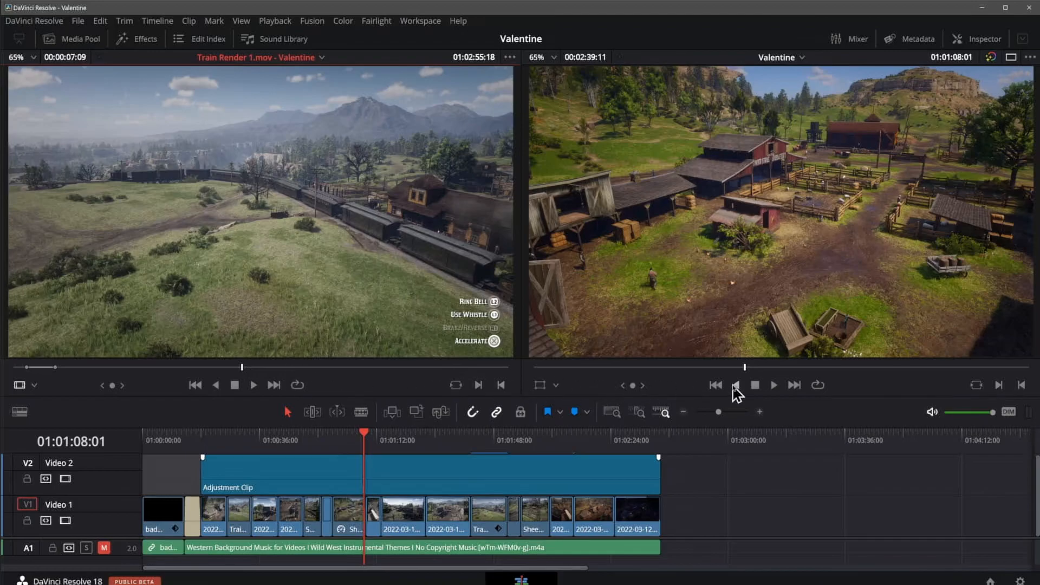
Step: Play the Valentine timeline in reverse and stop it, and play it forward to 01:01:11:06
click(737, 384)
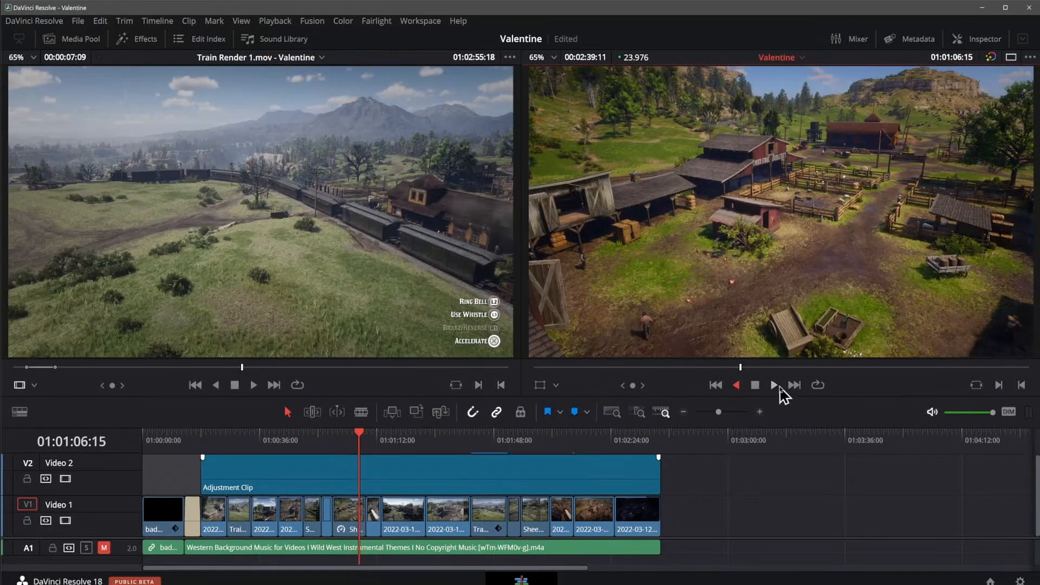
click(754, 385)
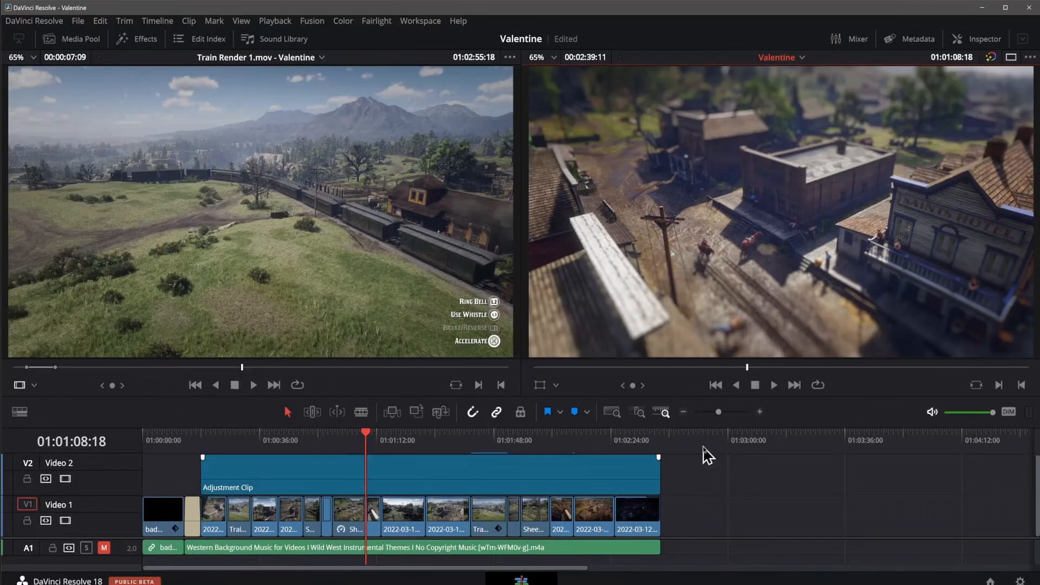
key(space)
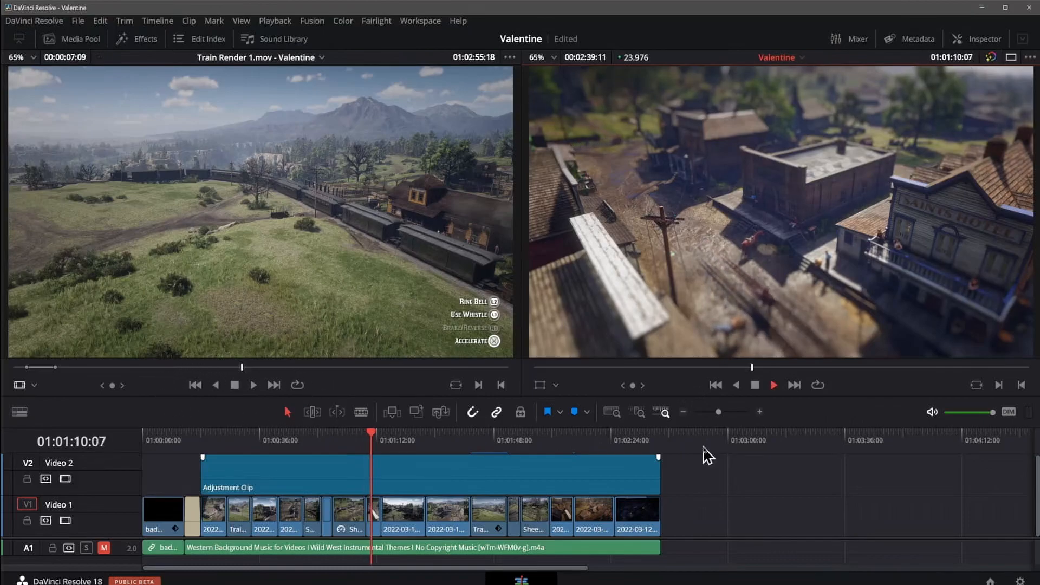
key(space)
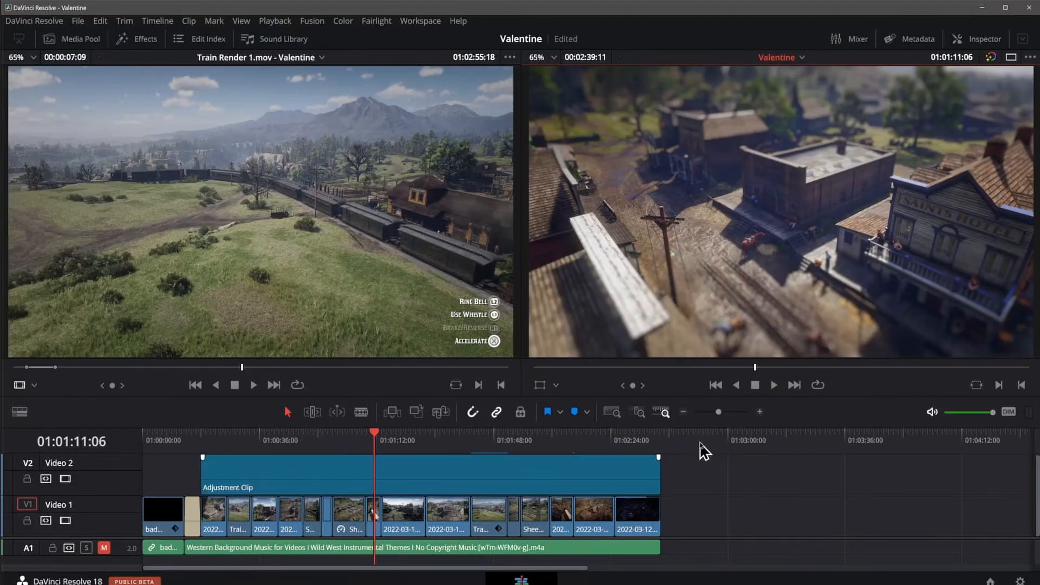
Step: Shuttle the timeline backward from 01:01:23:14, raising the reverse speed to 8x, and stop playback
drag(414, 435, 470, 434)
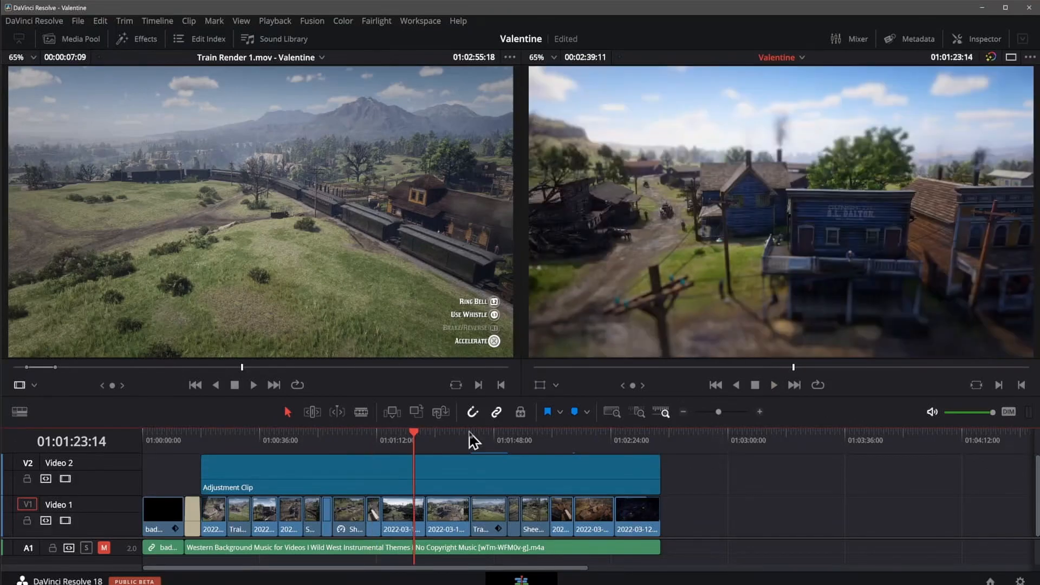
key(j)
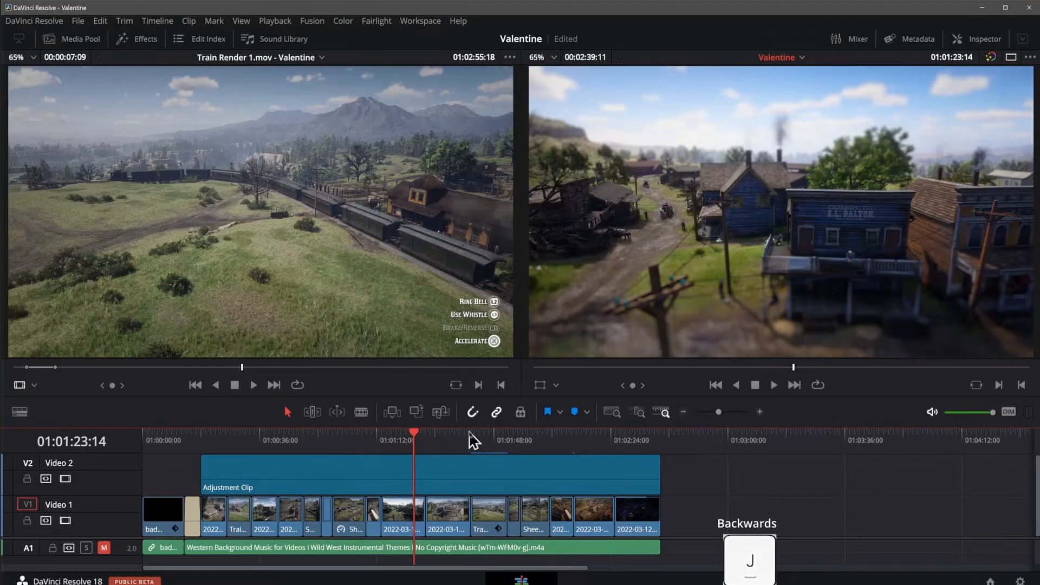
key(j)
key(j)
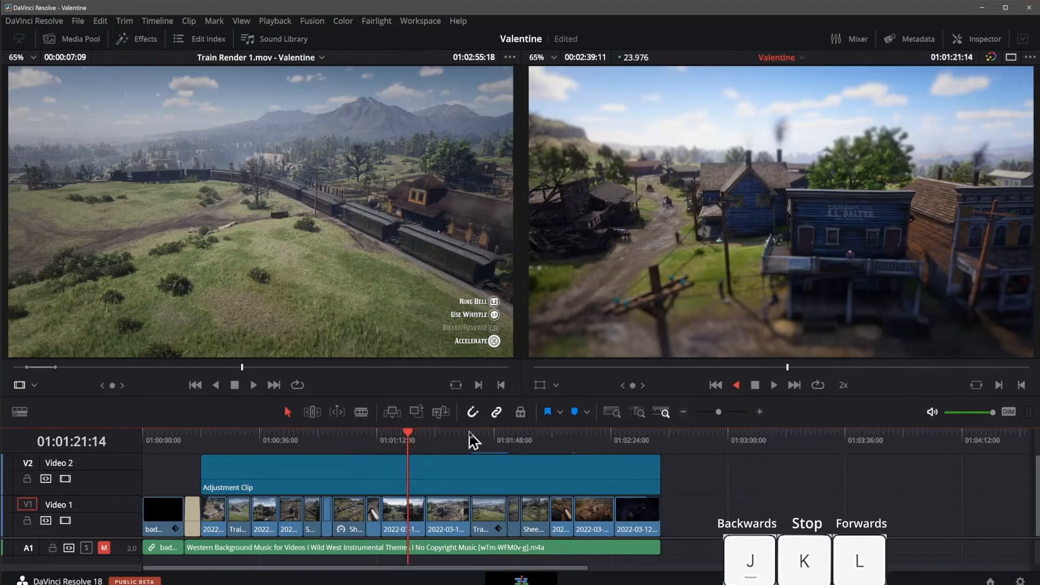
key(j)
key(j)
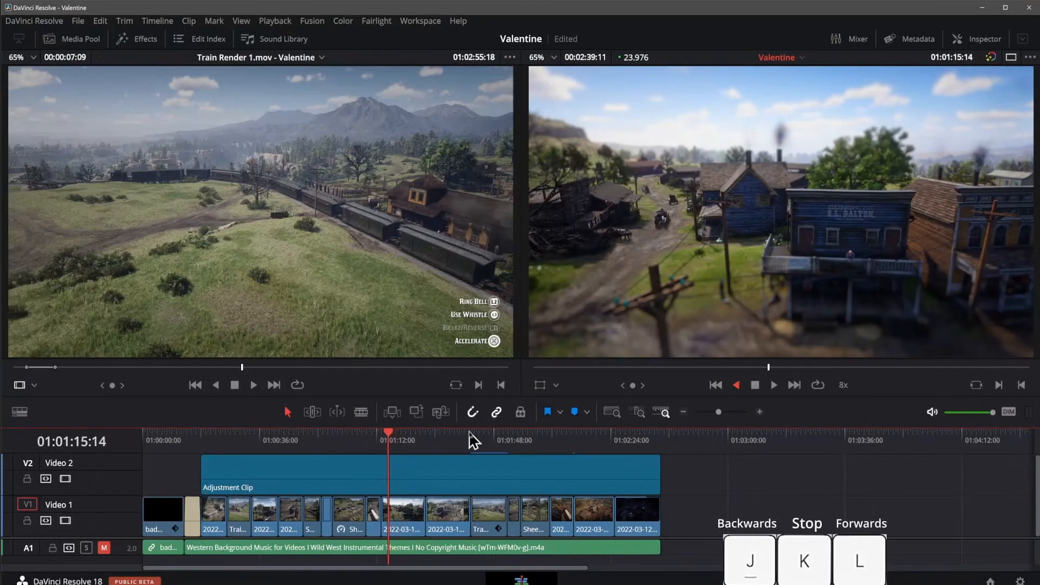
key(k)
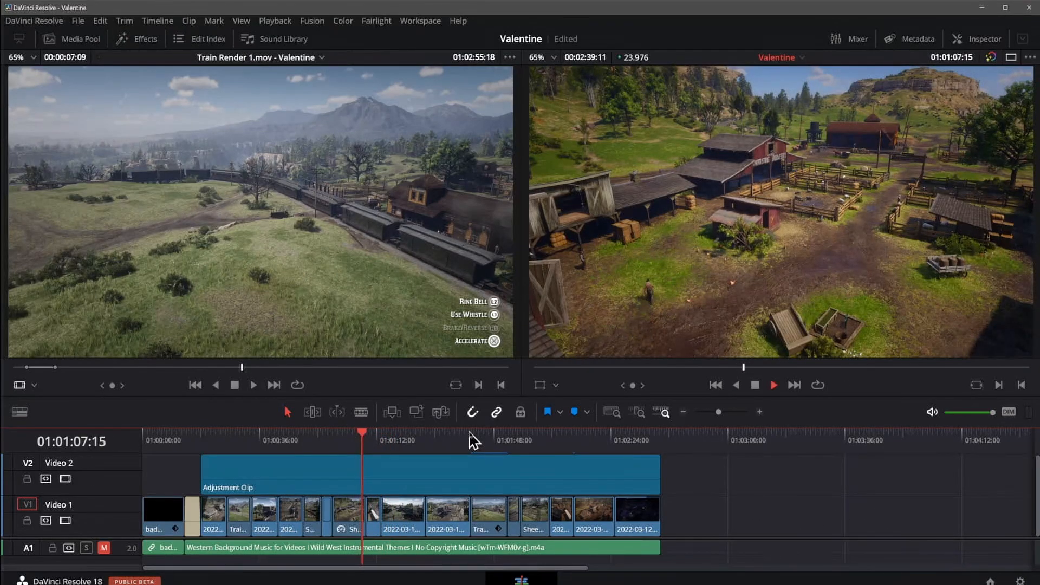
Step: Shuttle the timeline forward at increasing playback speed
key(l)
key(l)
key(l)
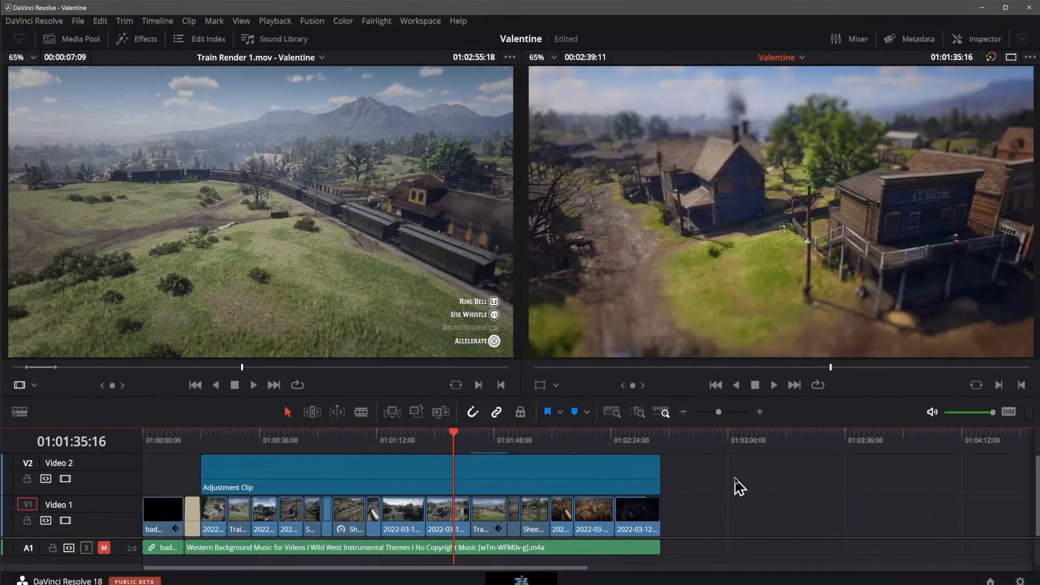
Step: Jump back through three edit points on the timeline and forward to the edit at 01:01:41:01
key(Up)
key(Up)
key(Up)
key(Down)
key(Down)
key(Down)
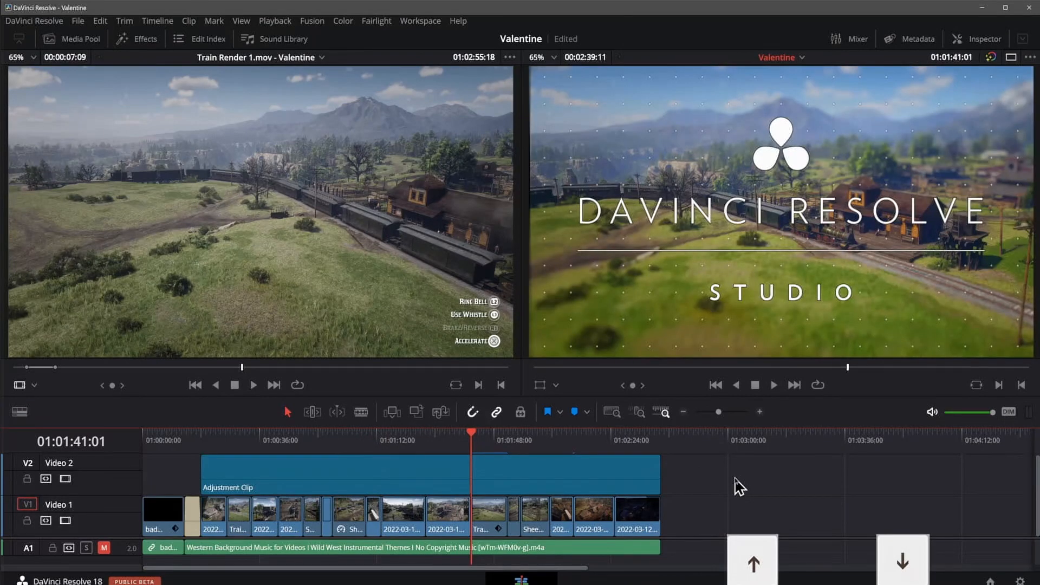
Step: Jump back to the edit point at 01:01:08:18 and forward through the following three edit points
key(Up)
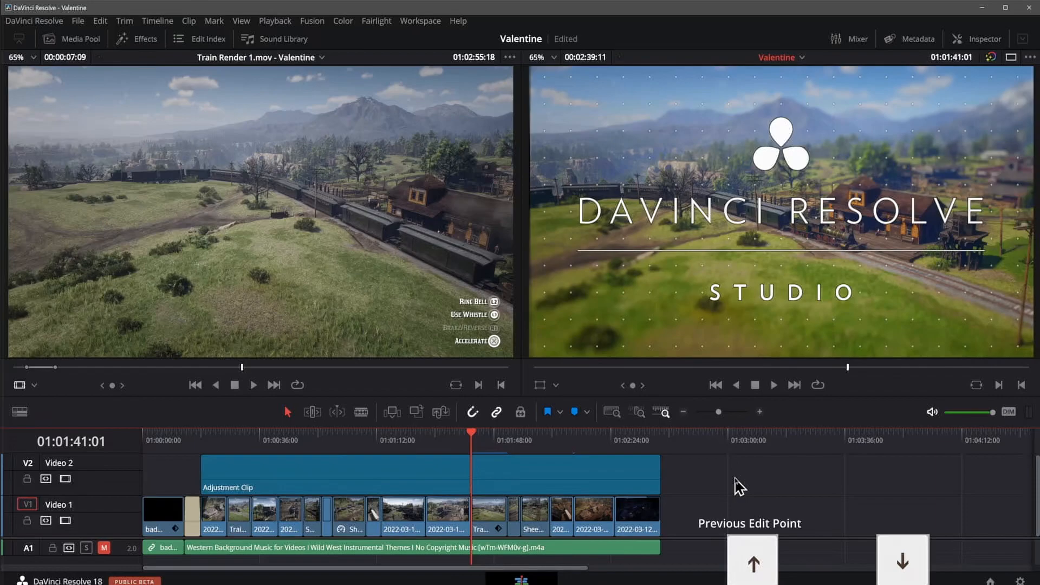
key(Up)
key(Up)
key(Up)
key(Up)
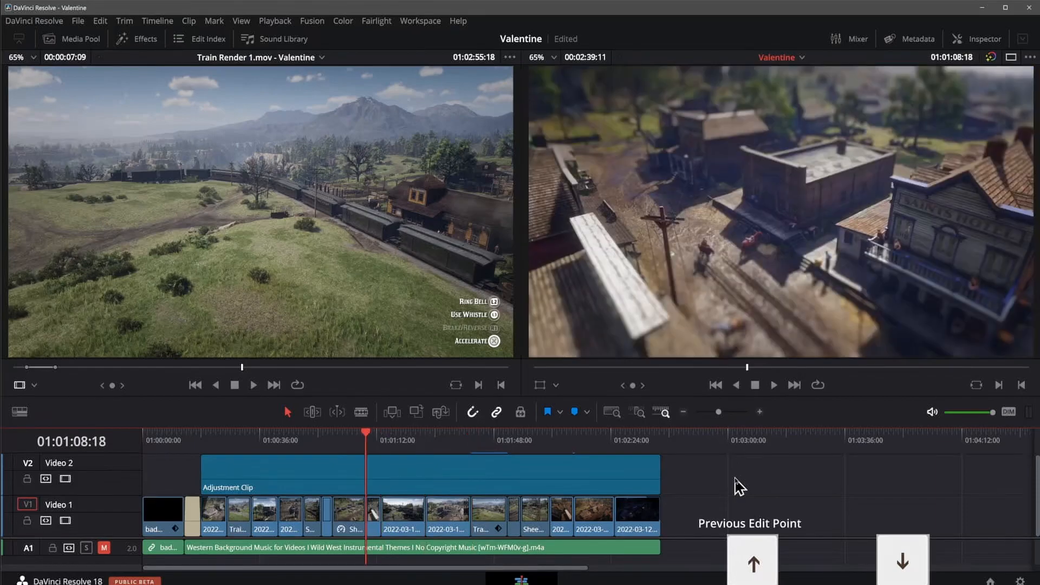
key(Down)
key(Down)
key(Down)
key(Down)
key(Down)
key(Down)
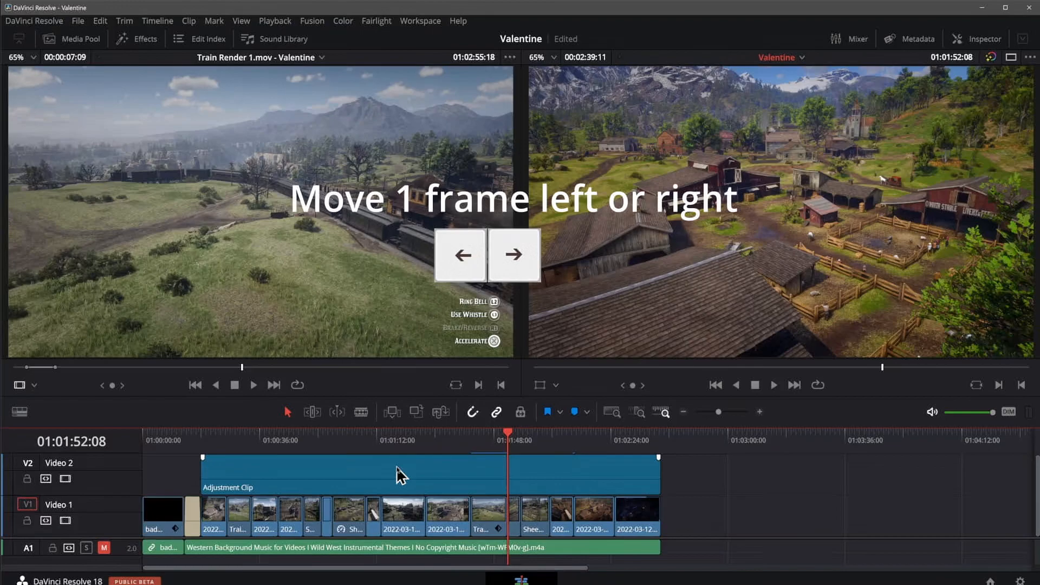
Step: Nudge the playhead forward and back one frame at a time, ending at 01:01:52:11
key(Right)
key(Right)
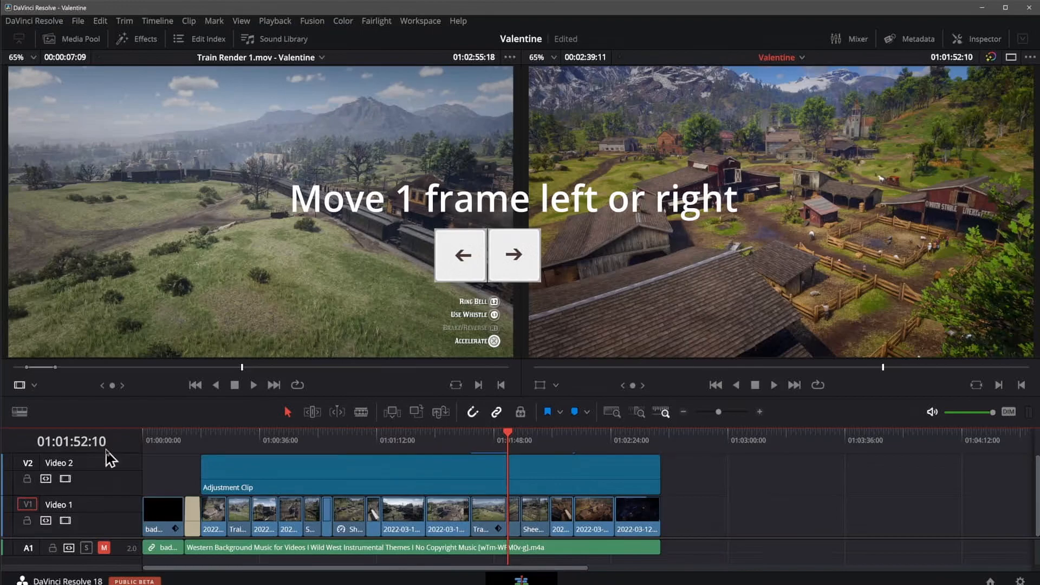
key(Right)
key(Left)
key(Left)
key(Left)
key(Right)
key(Right)
key(Right)
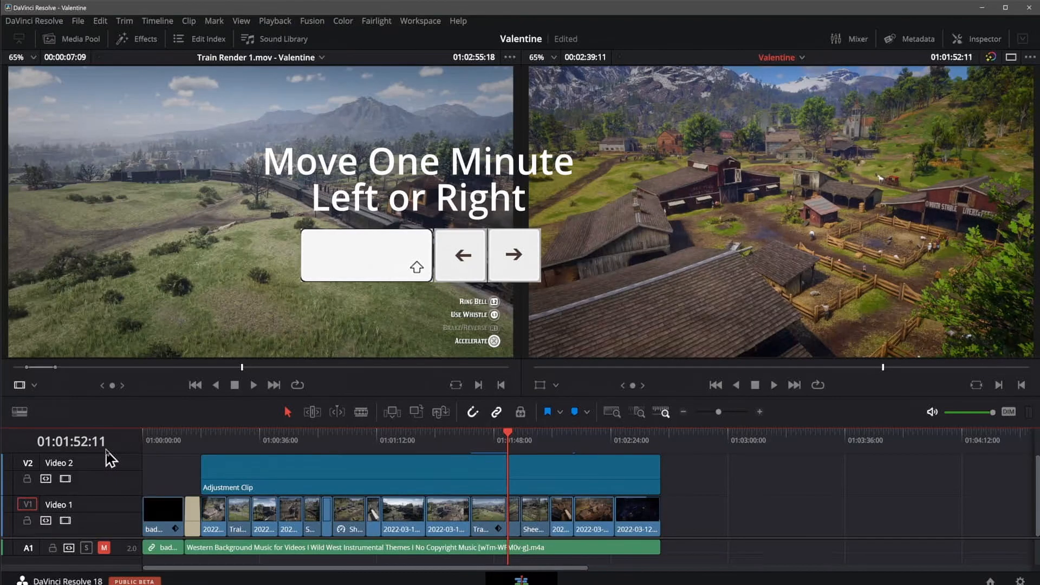
Step: Move the playhead forward in one-second jumps and back to 01:01:52:11
key(shift+Right)
key(shift+Right)
key(shift+Right)
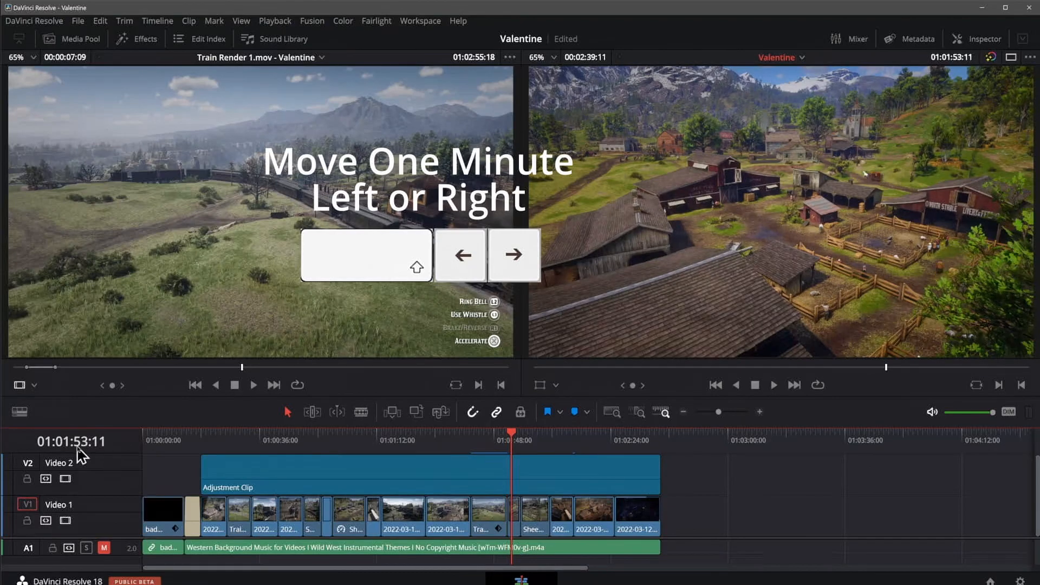
key(shift+Left)
key(shift+Left)
key(shift+Left)
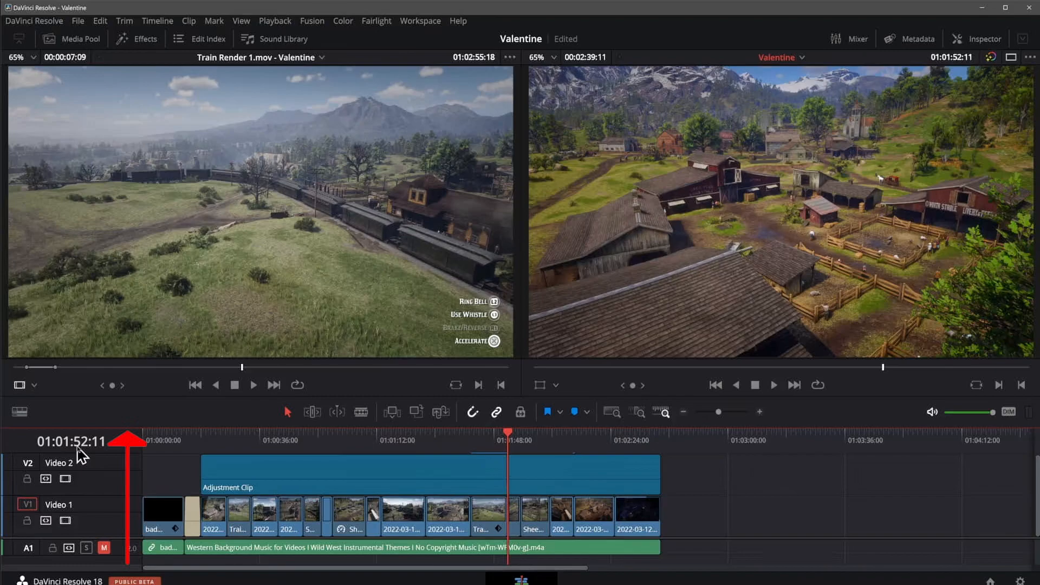
Step: Zoom the timeline in around the playhead and back out until all clips show
key(ctrl+equal)
key(ctrl+equal)
key(ctrl+equal)
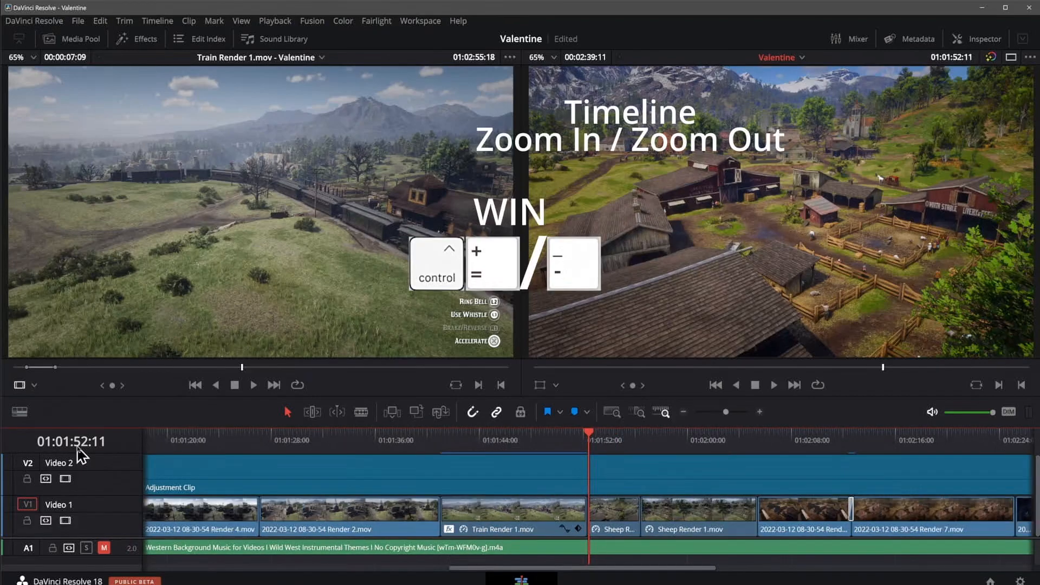
key(ctrl+minus)
key(ctrl+minus)
key(ctrl+minus)
key(ctrl+minus)
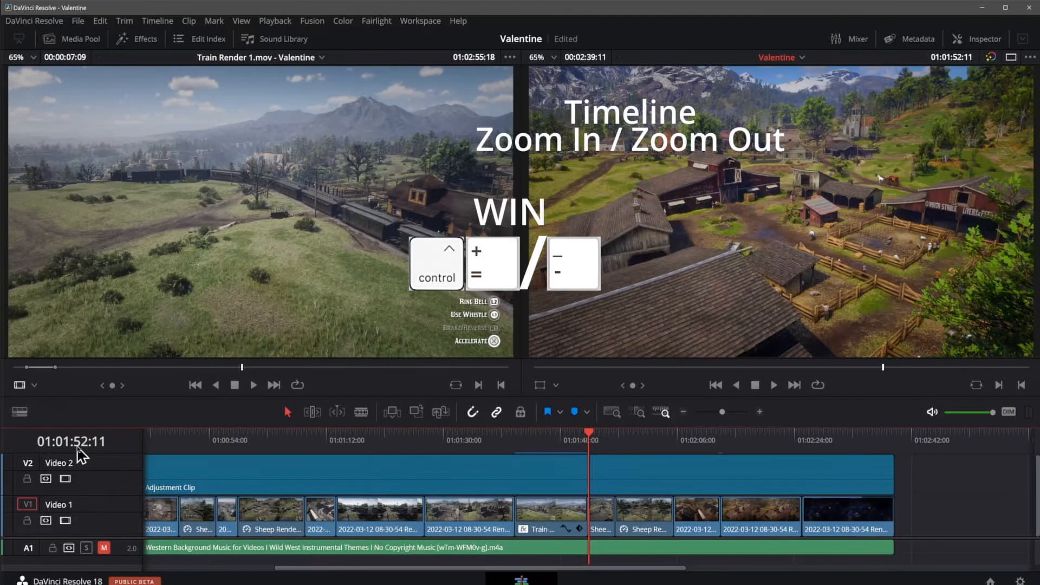
key(ctrl+minus)
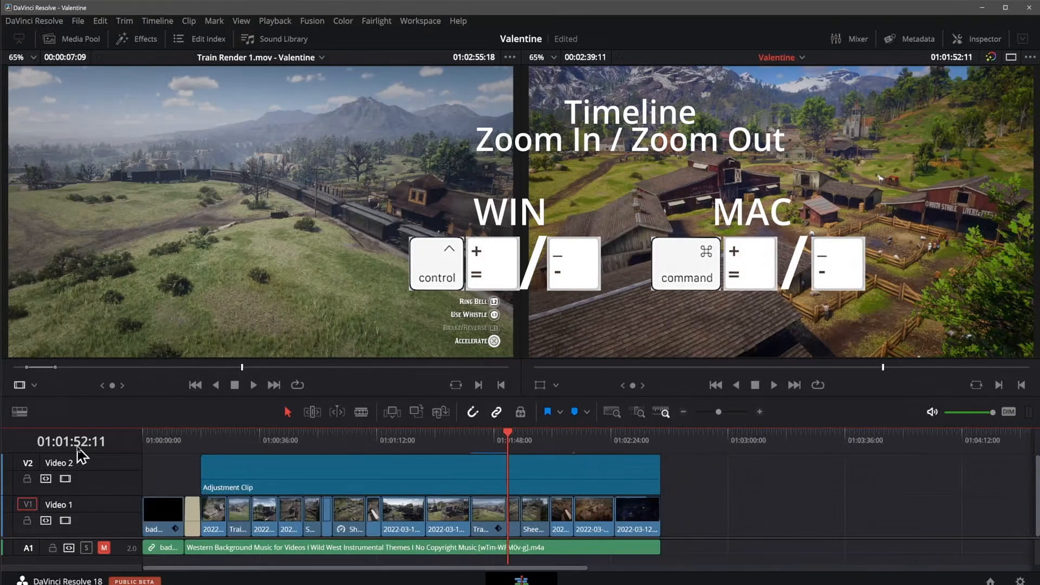
Step: Zoom in closely on the timeline, fit the whole timeline into view, and restore the previous zoom level
key(ctrl+equal)
key(ctrl+equal)
key(ctrl+equal)
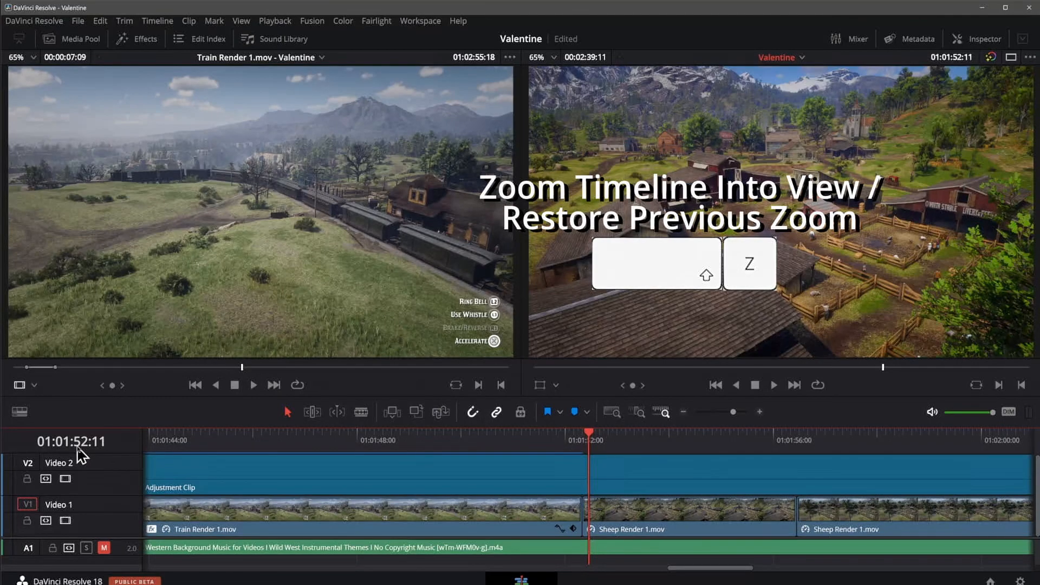
key(shift+z)
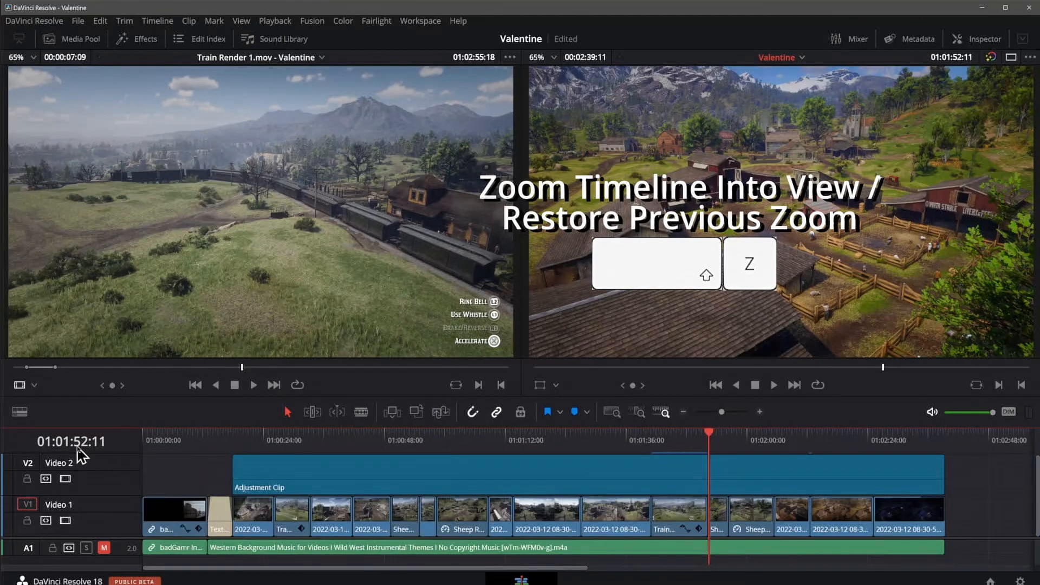
key(shift+z)
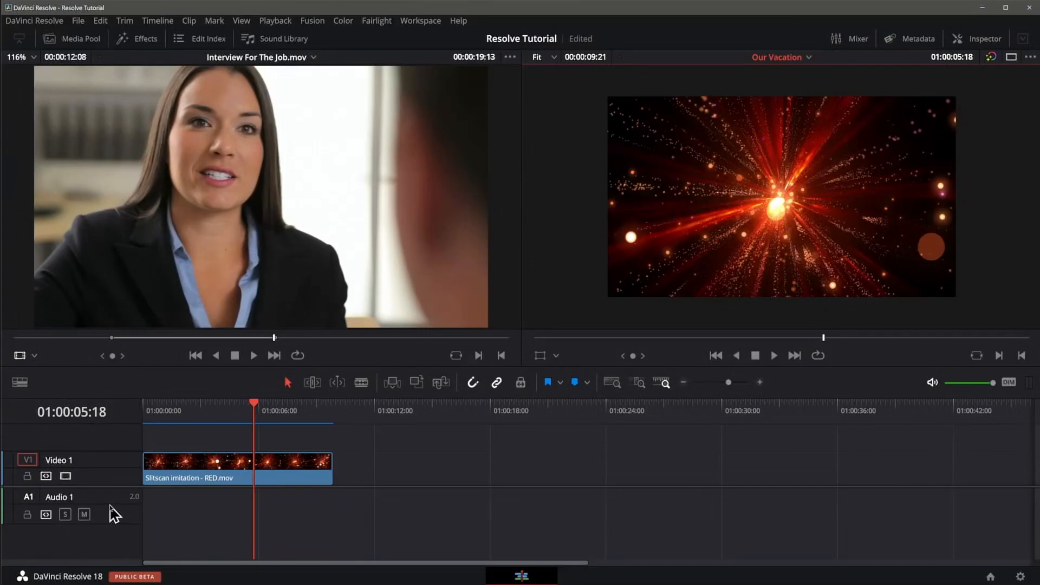
Step: Rename the Video 1 track of the Our Vacation timeline as Video
double_click(58, 460)
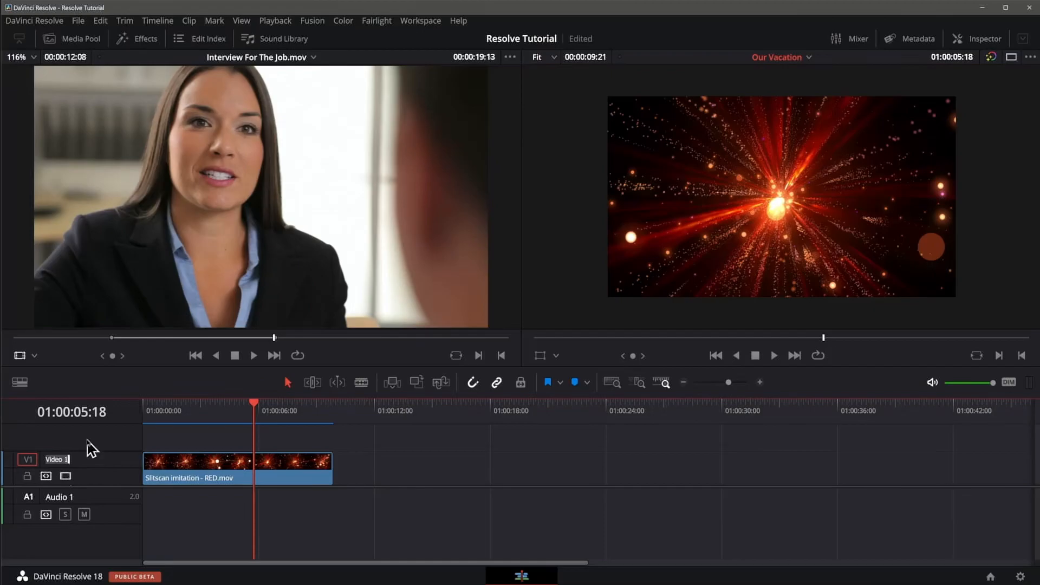
key(End)
key(BackSpace)
key(BackSpace)
key(Return)
Step: Rename the Audio 1 track of the Our Vacation timeline as Clip Audio
double_click(64, 497)
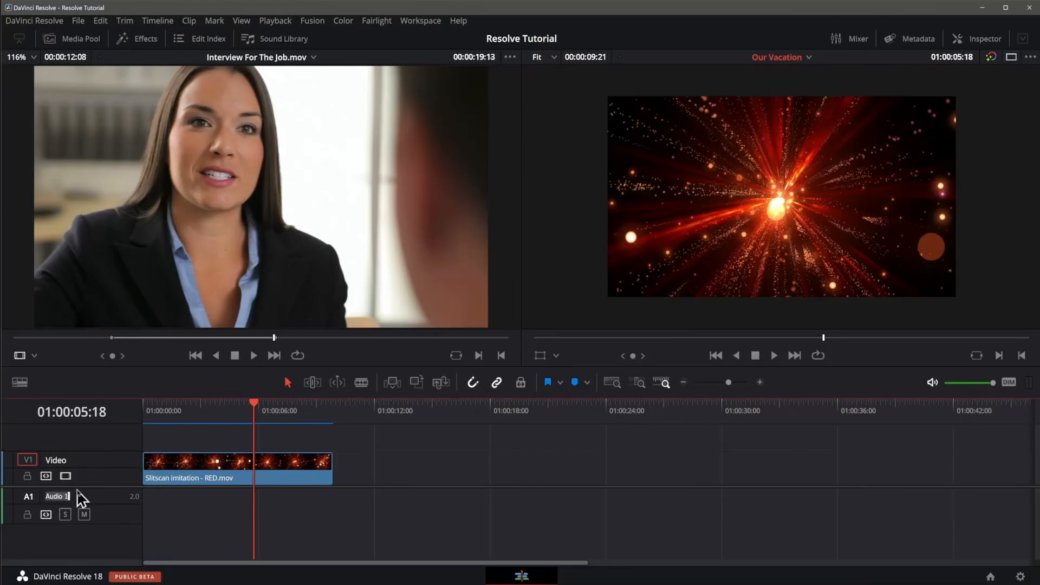
text(Clip Audio)
key(Return)
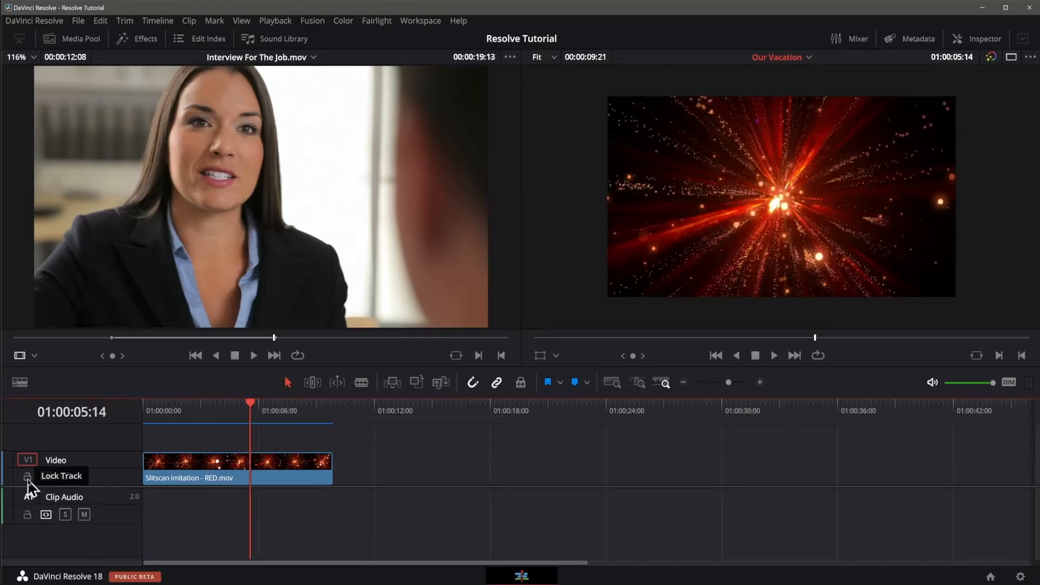
Step: Lock the Video track, and with the playhead moved to 01:00:04:15 try to select the Slitscan clip on it
click(27, 475)
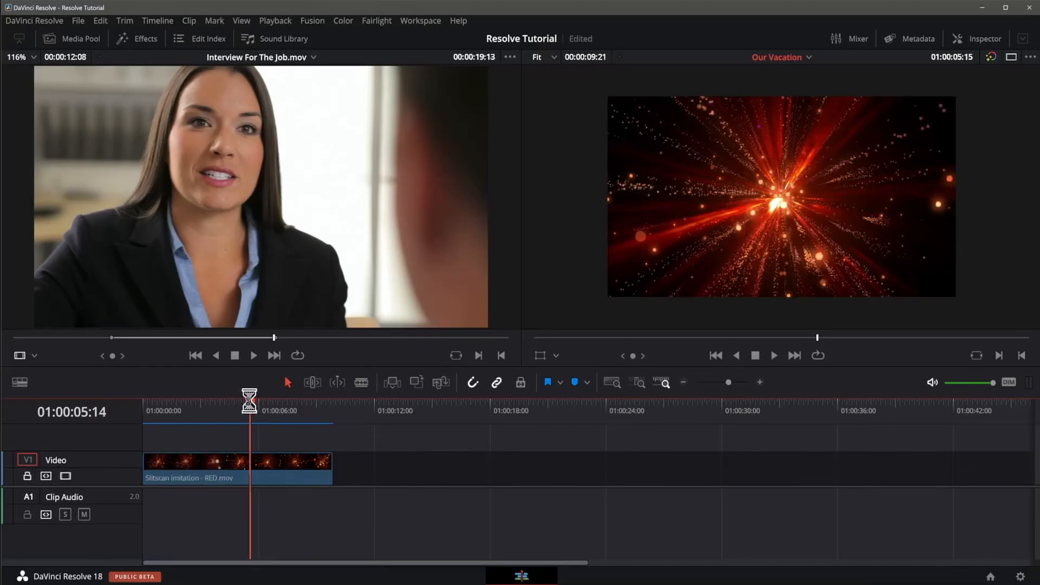
drag(248, 407, 232, 421)
click(262, 472)
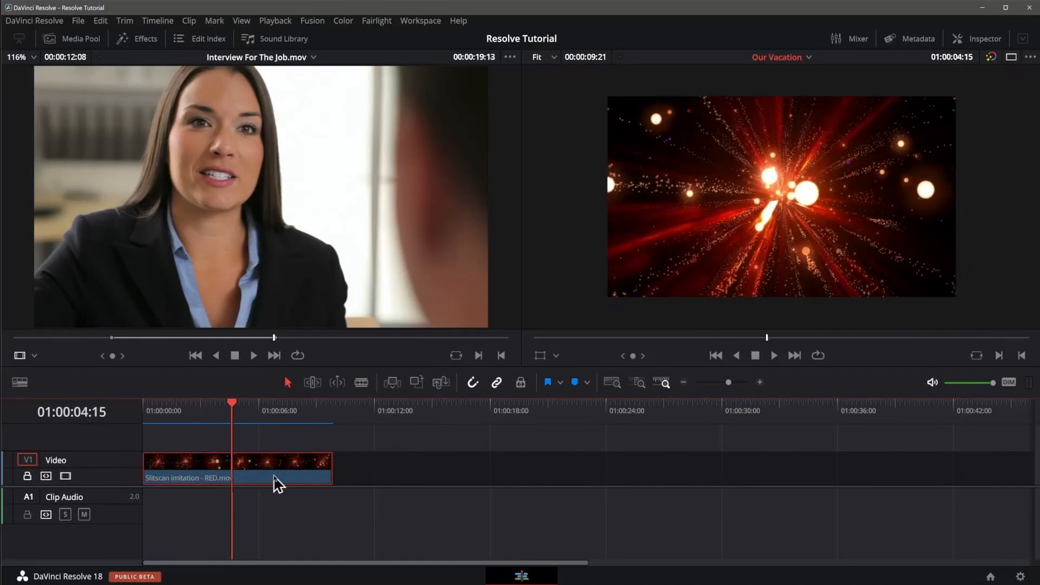
click(265, 448)
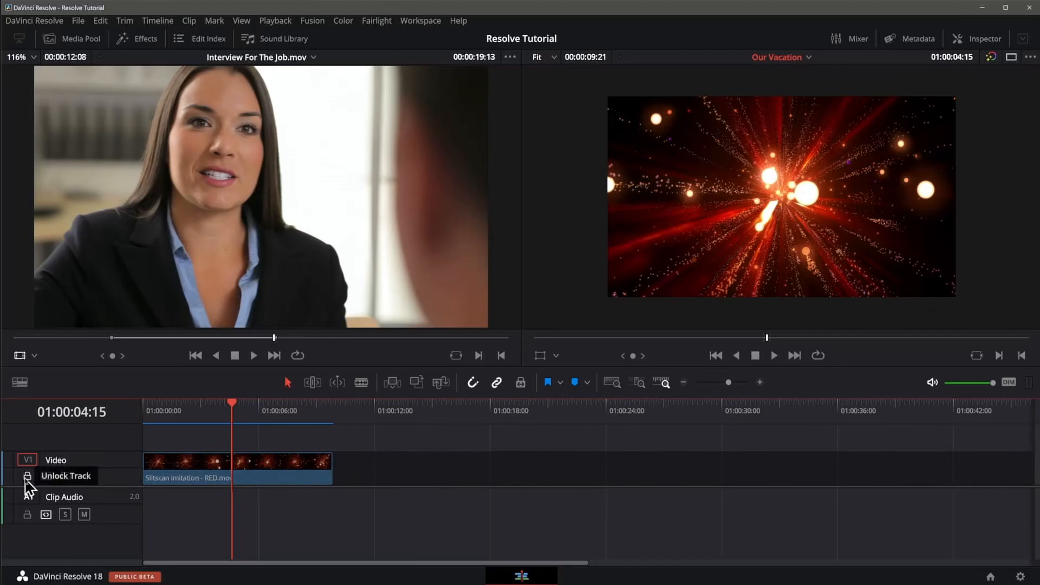
Step: Delete the Slitscan clip from the unlocked Video track and undo the deletion
click(196, 473)
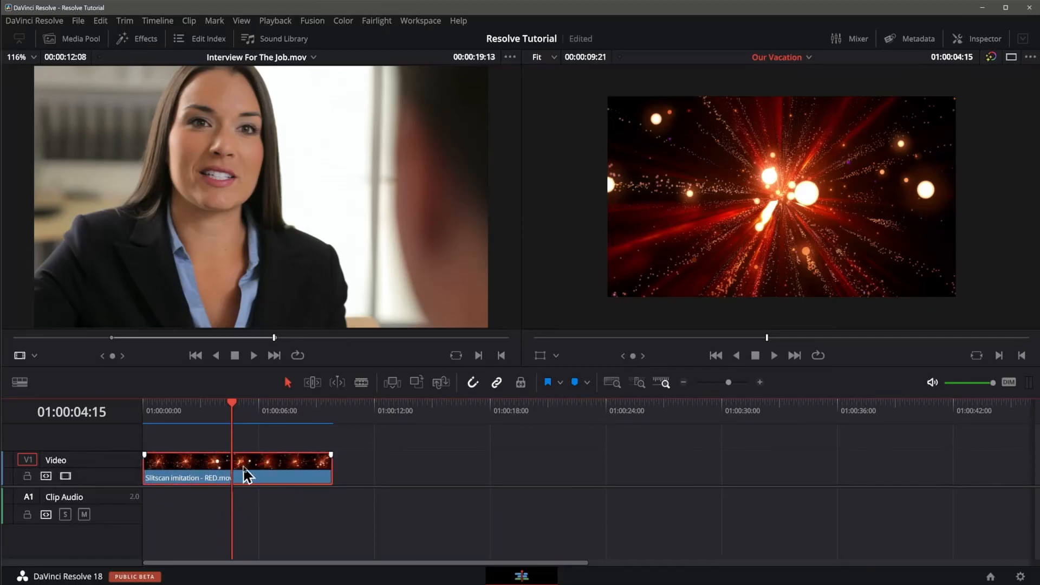
key(Delete)
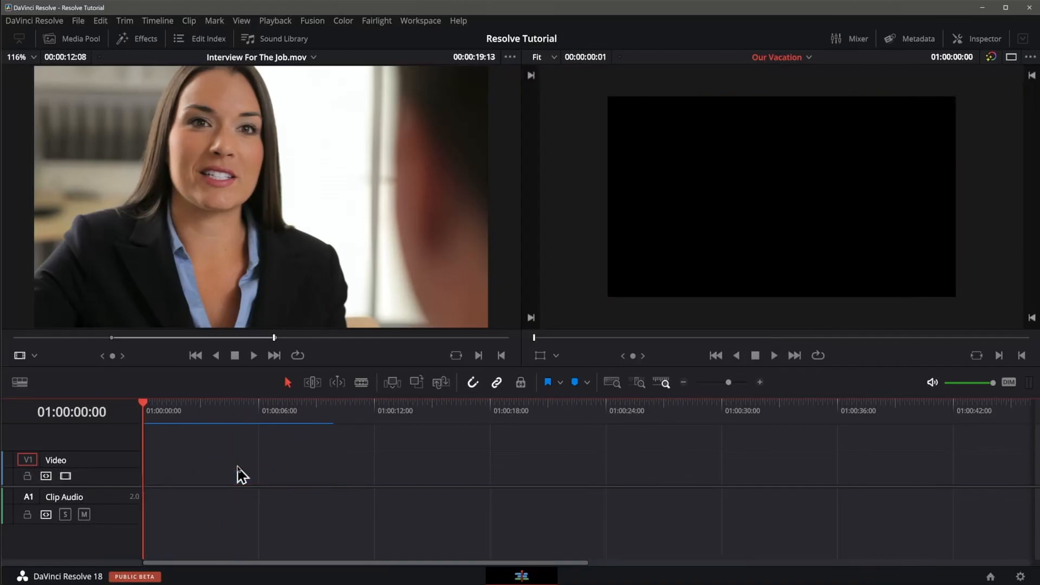
key(ctrl+z)
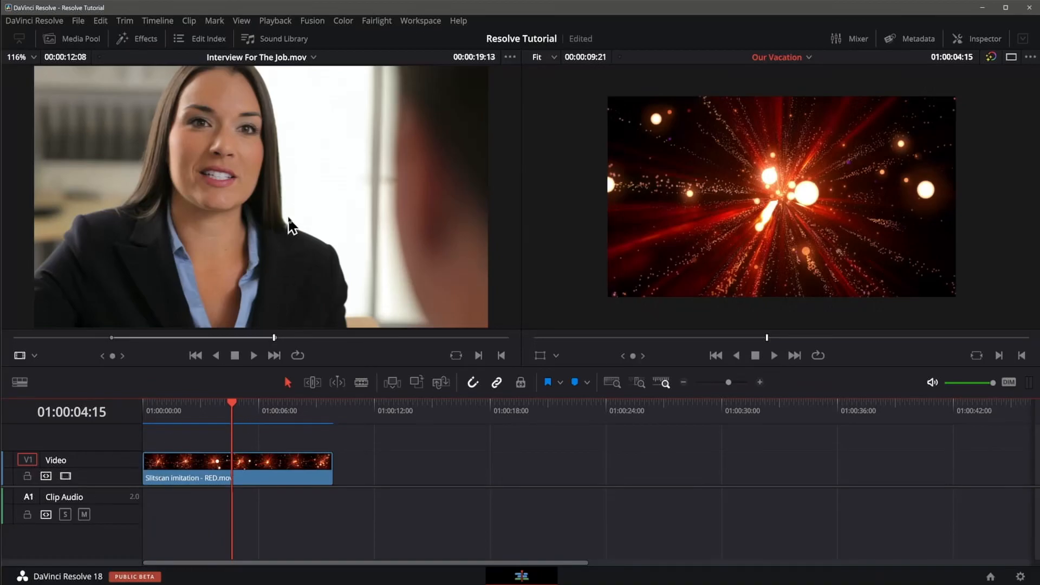
Step: Place Interview For The Job.mov above the Slitscan clip on a new Video 2 track and scrub through to its end
drag(291, 225, 967, 228)
drag(359, 422, 240, 429)
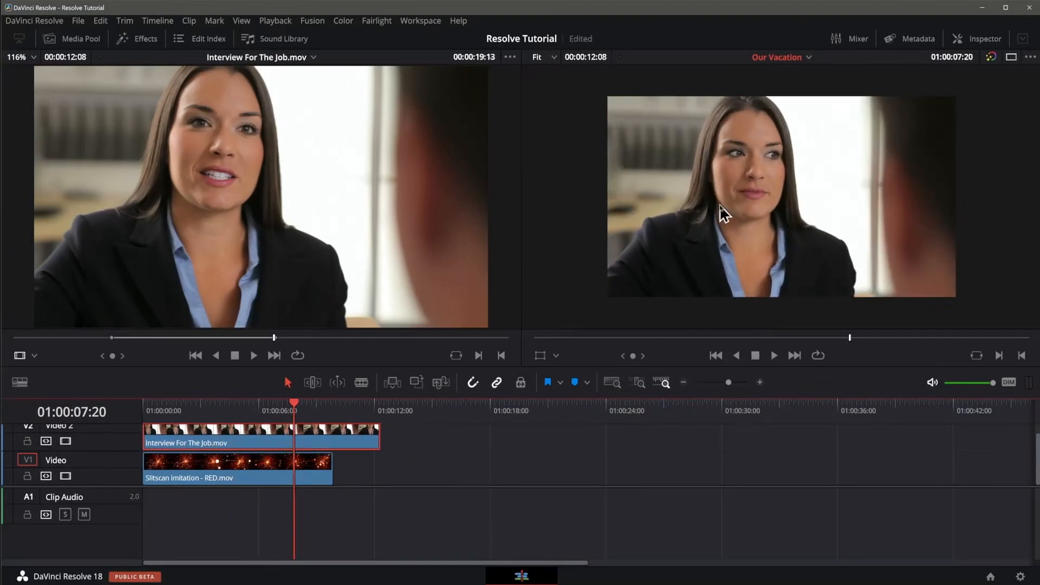
key(End)
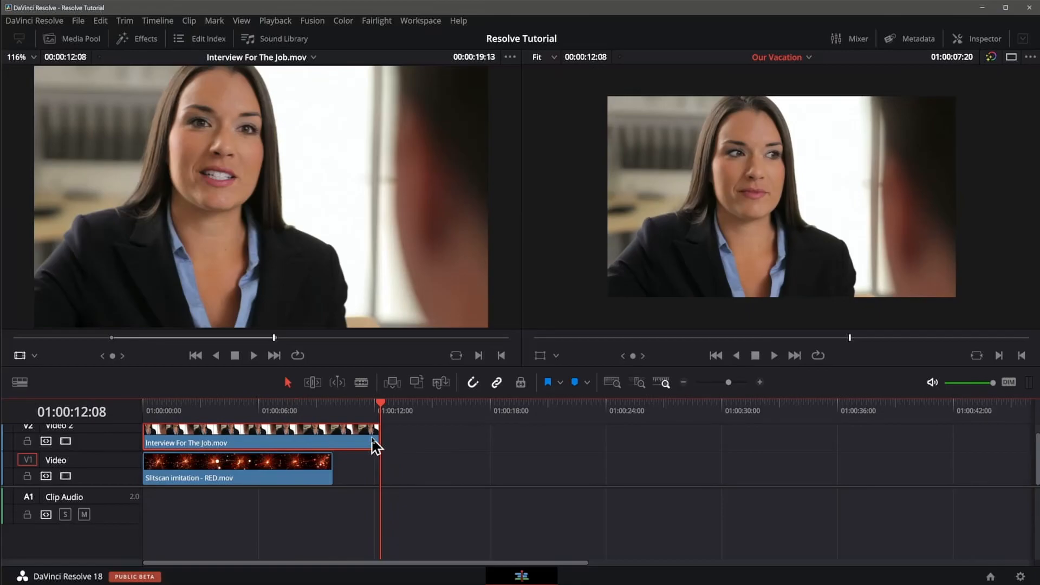
Step: Disable the Video 2 track and scrub the timeline to view the Slitscan clip beneath it
click(258, 468)
click(239, 426)
click(65, 441)
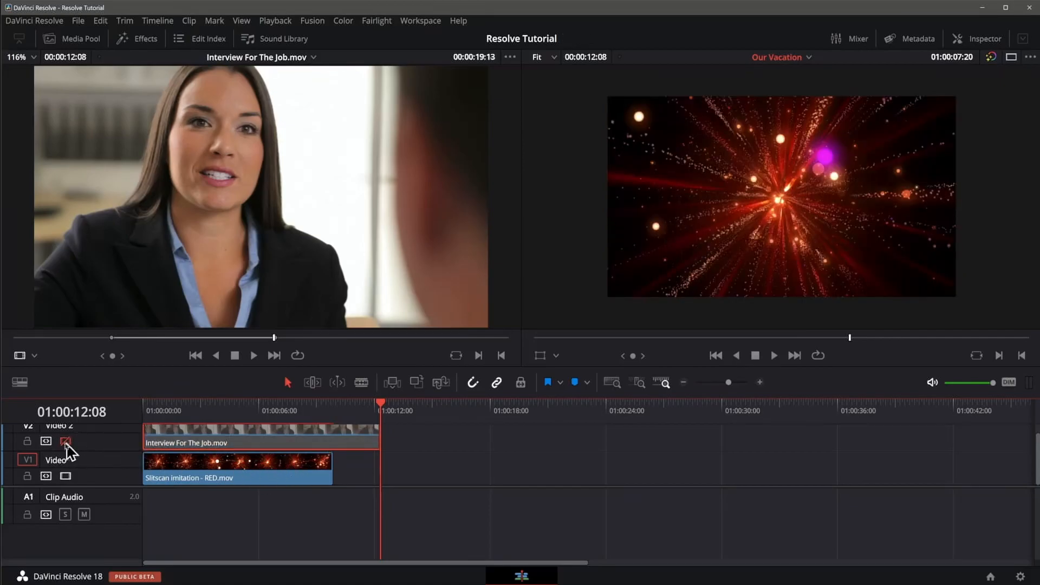
drag(275, 402, 228, 414)
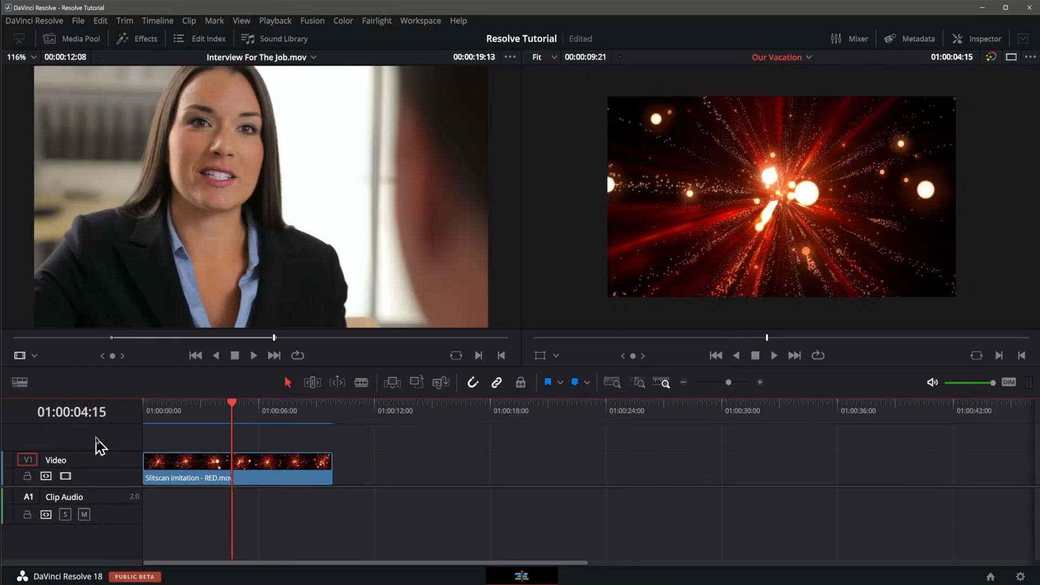
Step: Delete the Slitscan clip from the Video track and return the playhead to the timeline start
click(187, 471)
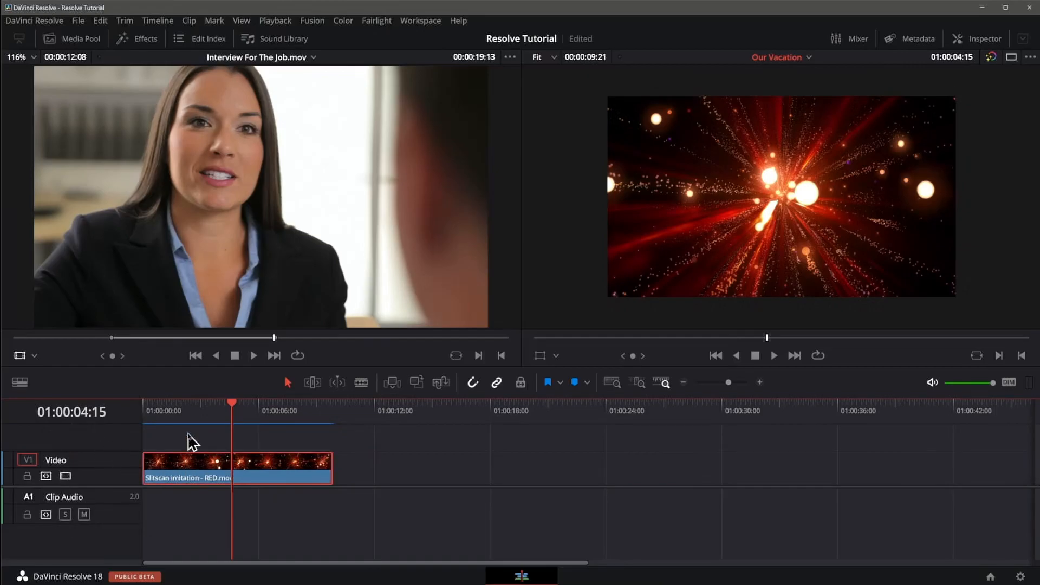
key(Delete)
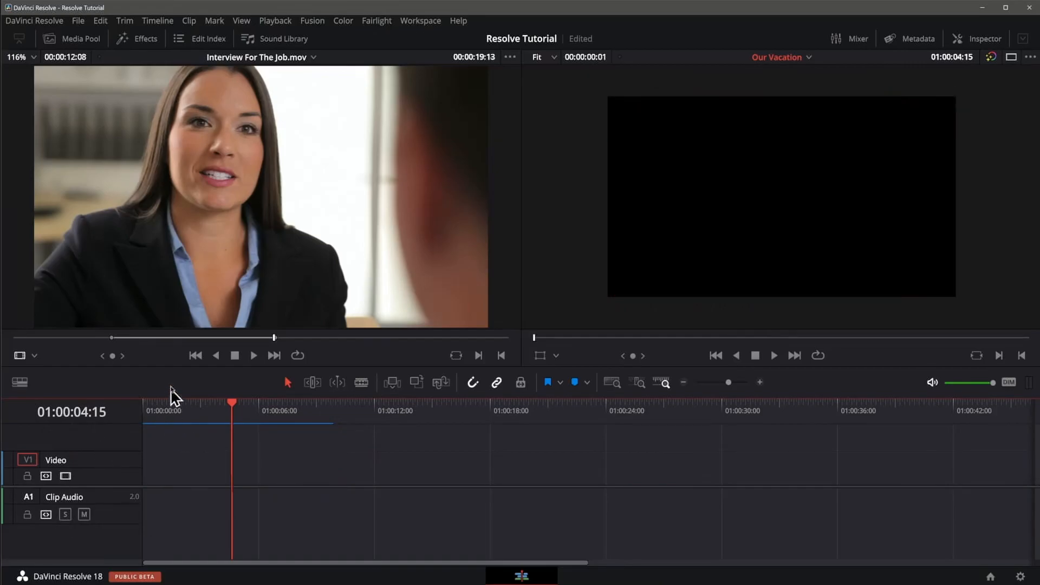
key(Home)
Step: Add Chess Mate in One move.mov with its audio at the timeline start and play it from 01:00:12:09
click(76, 43)
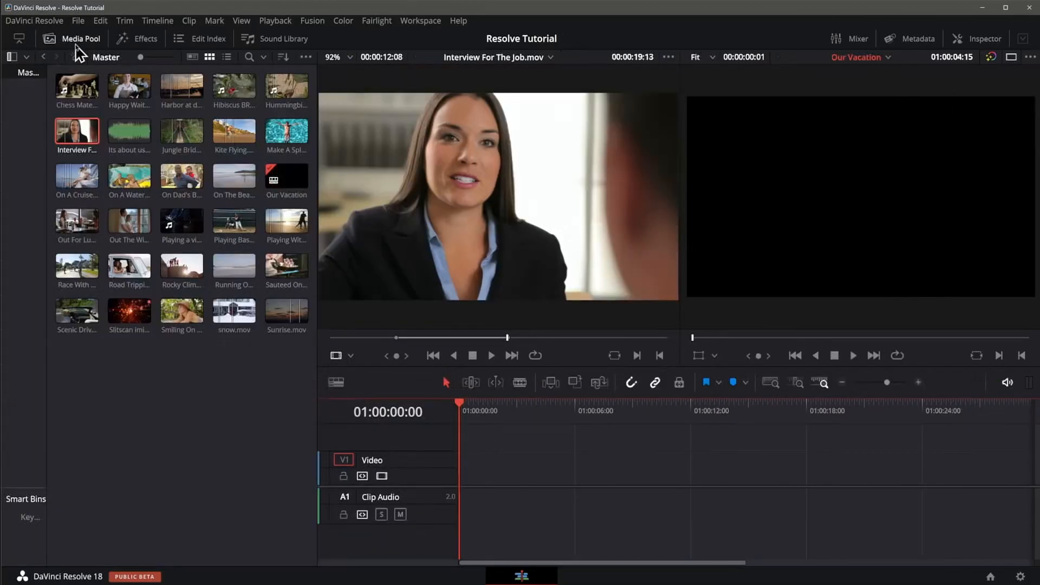
click(75, 85)
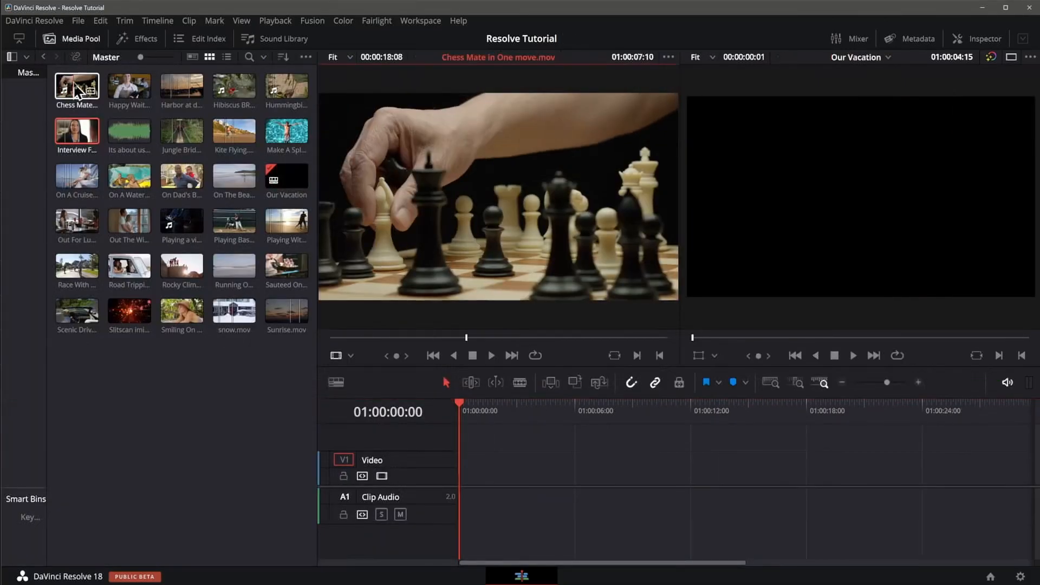
drag(73, 82, 504, 493)
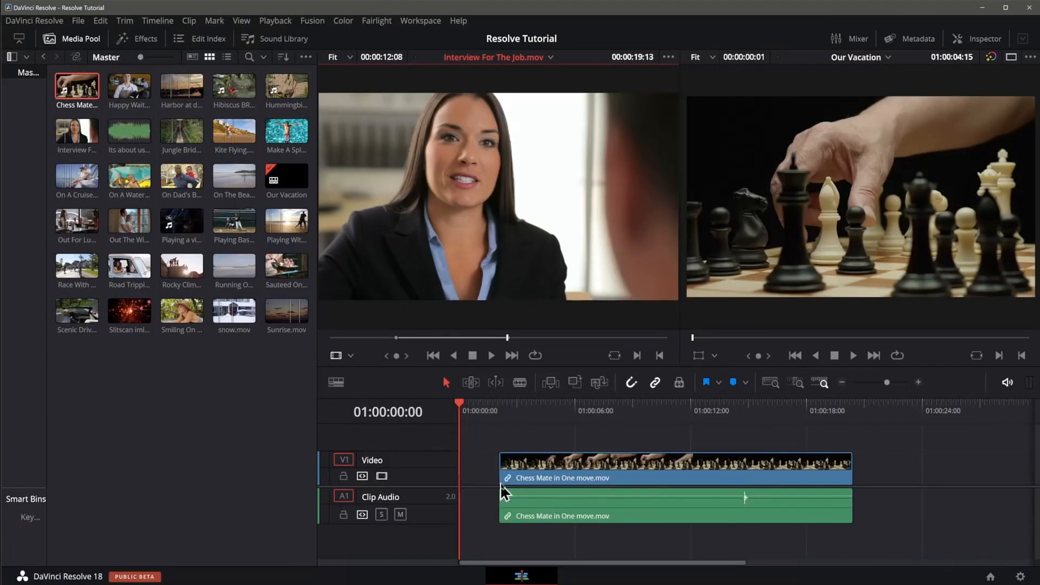
drag(605, 472, 569, 471)
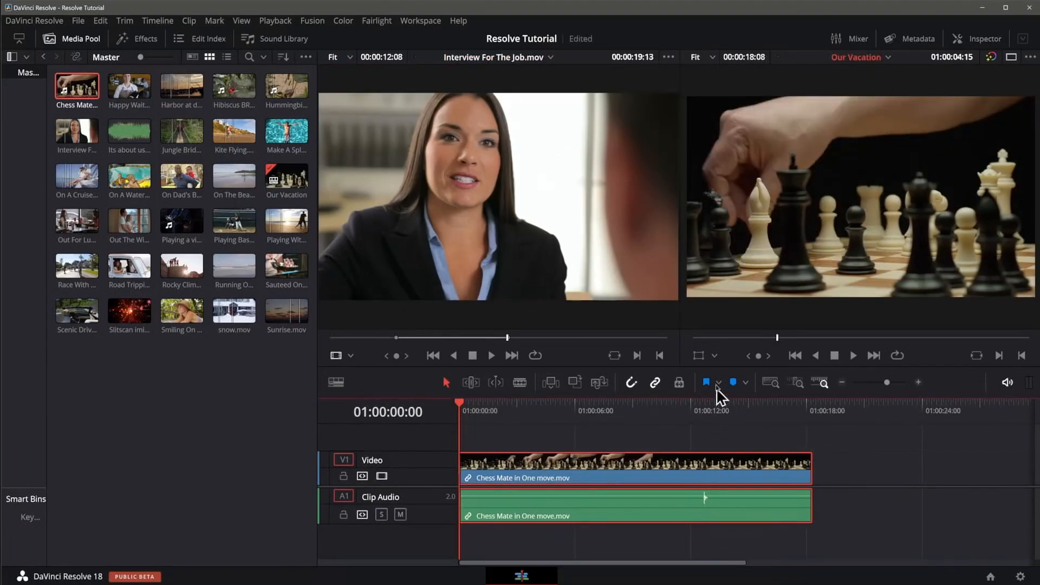
click(697, 405)
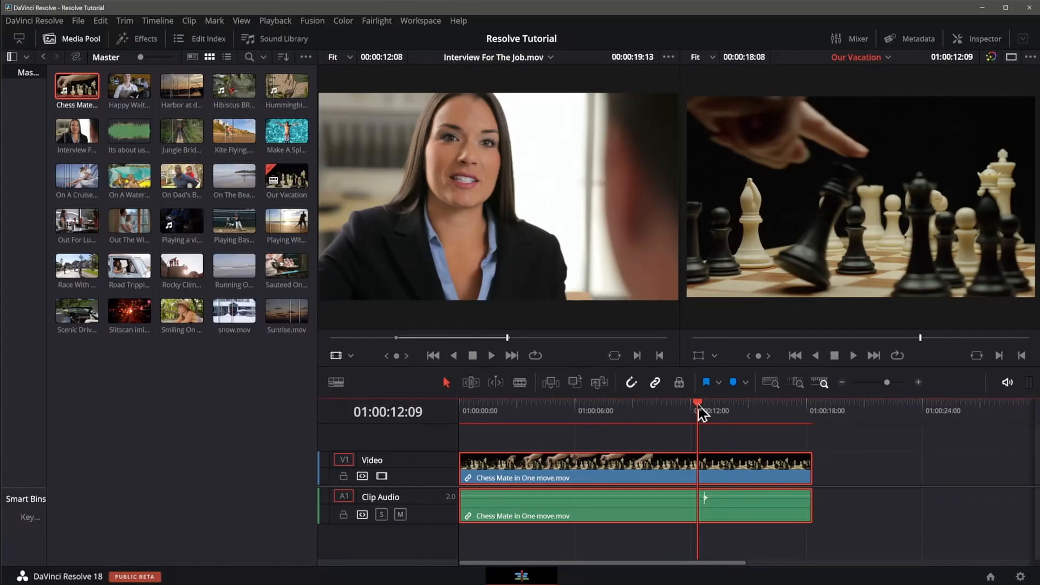
key(space)
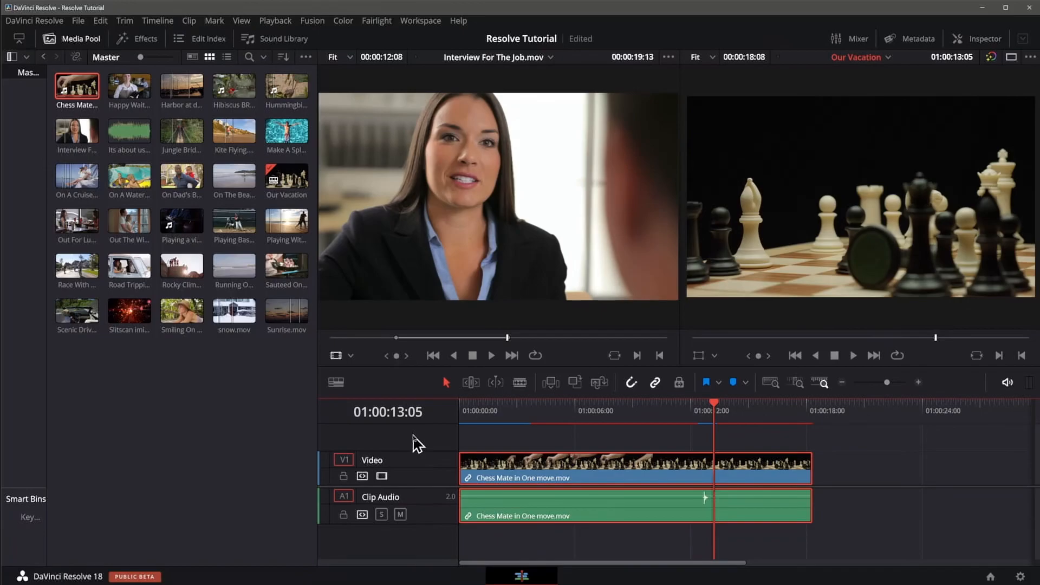
Step: Add a new video track above the Video track and a mono audio track below Clip Audio, enlarged to show its name
right_click(416, 443)
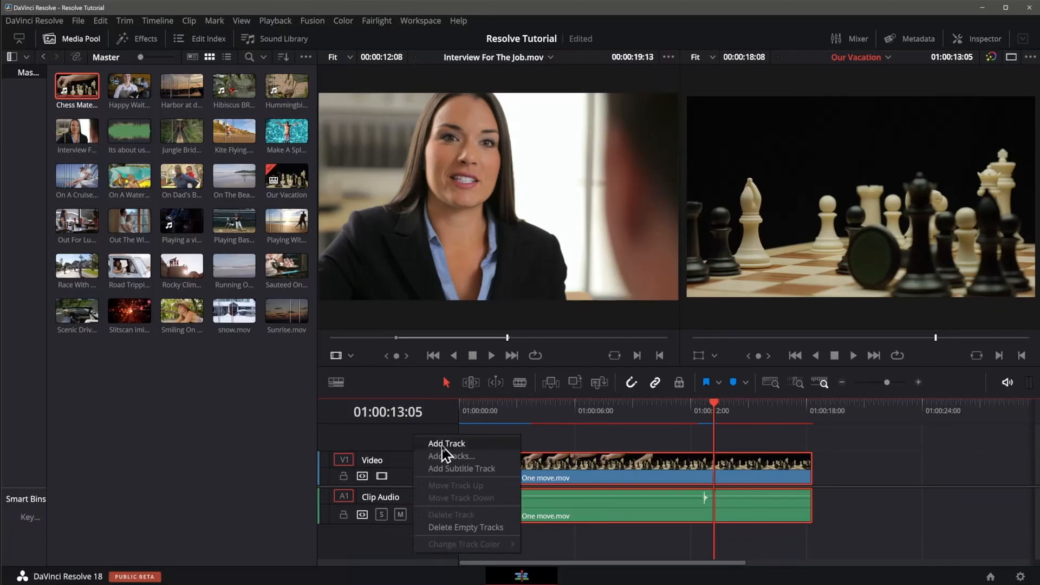
click(441, 445)
right_click(446, 453)
mouse_move(509, 390)
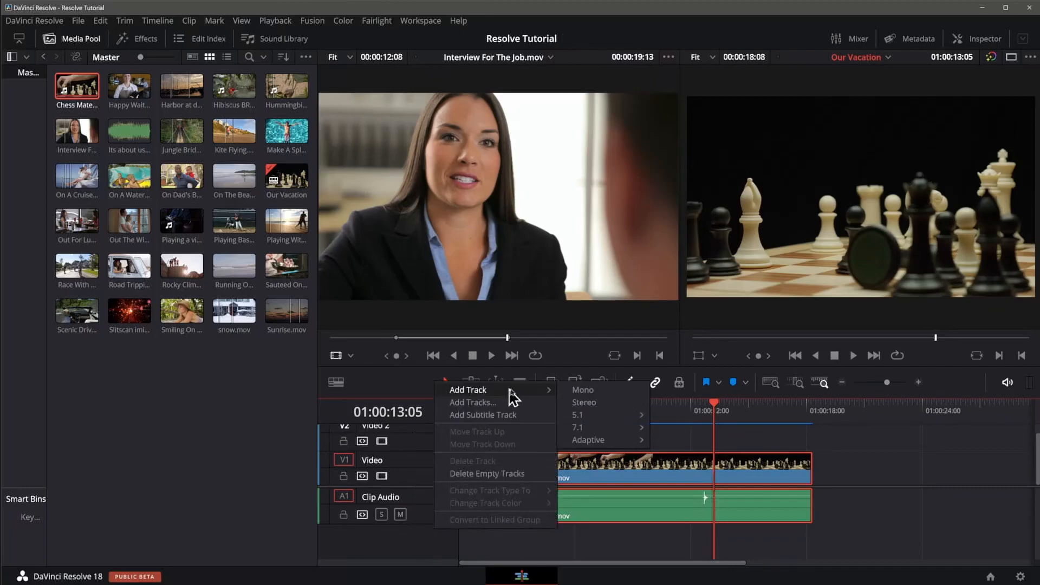
click(596, 392)
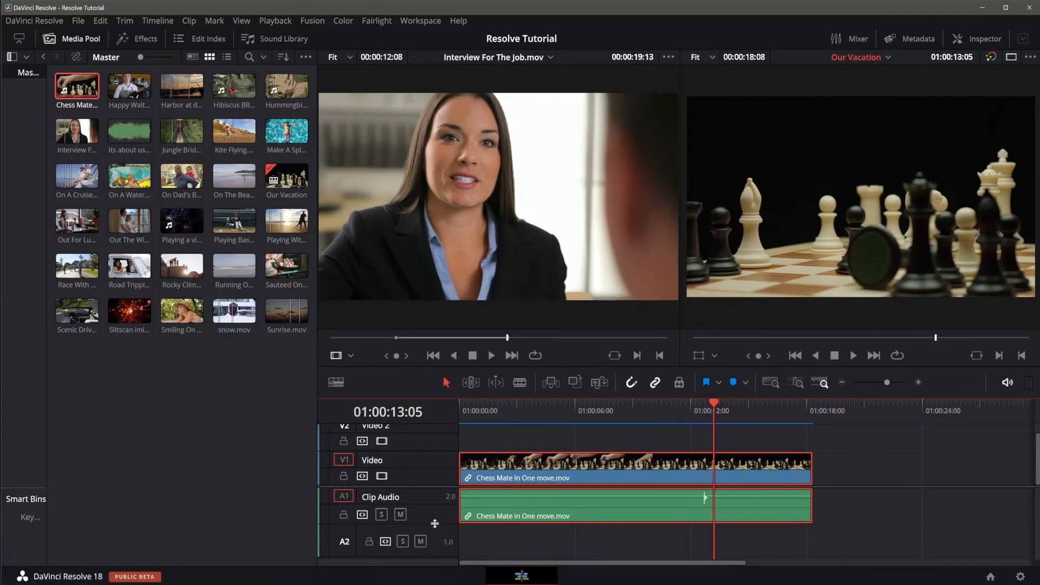
drag(434, 523, 439, 558)
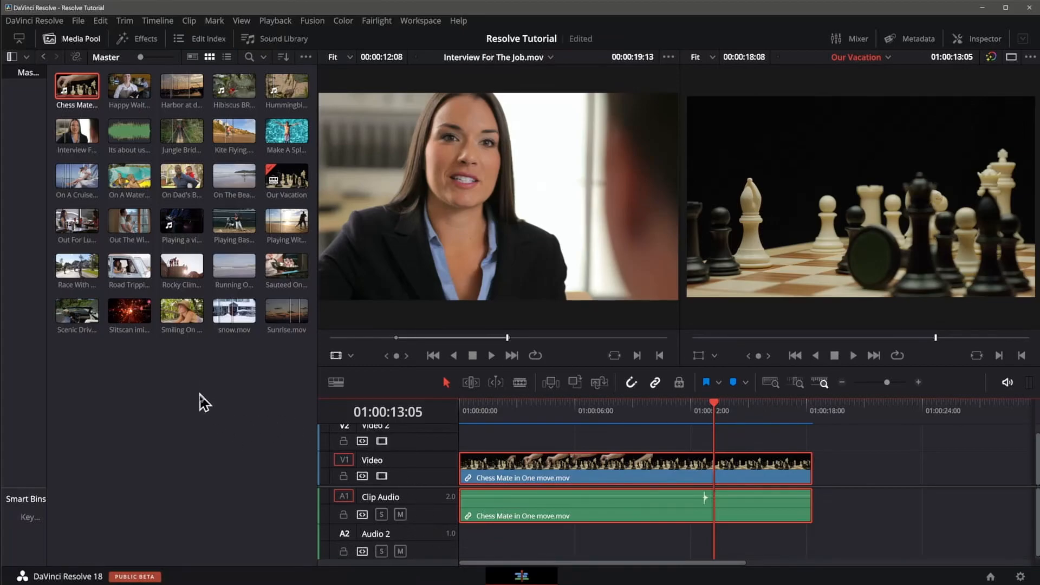
Step: Place the Its about us.wav music at the start of the Audio 2 track
click(117, 129)
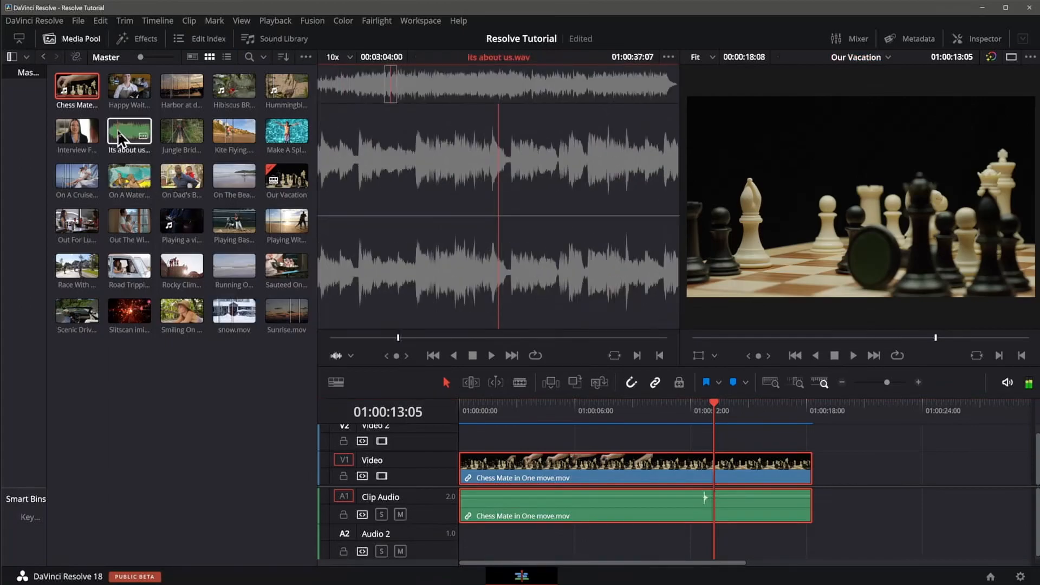
drag(117, 129, 468, 553)
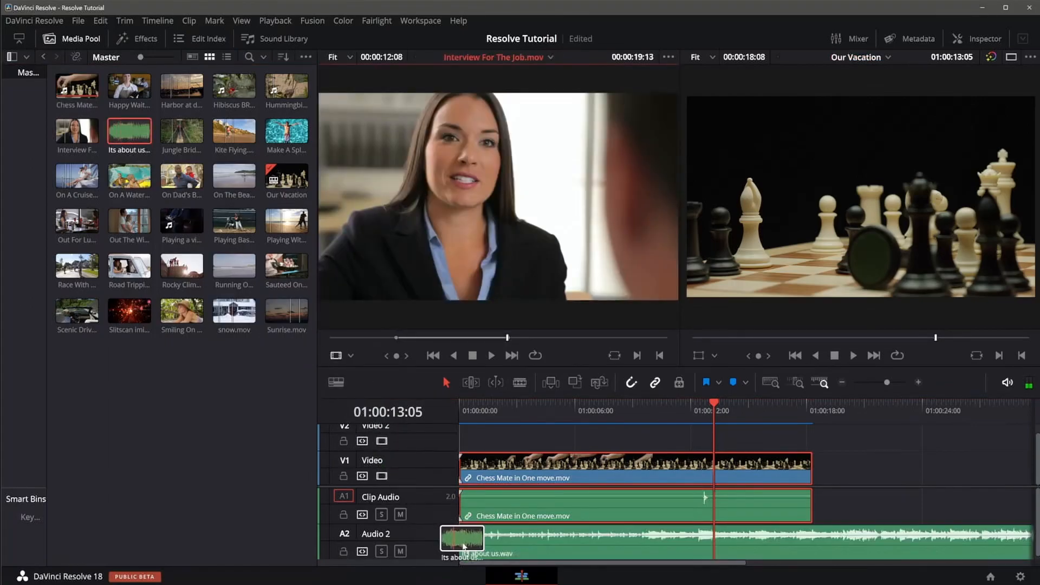
click(507, 538)
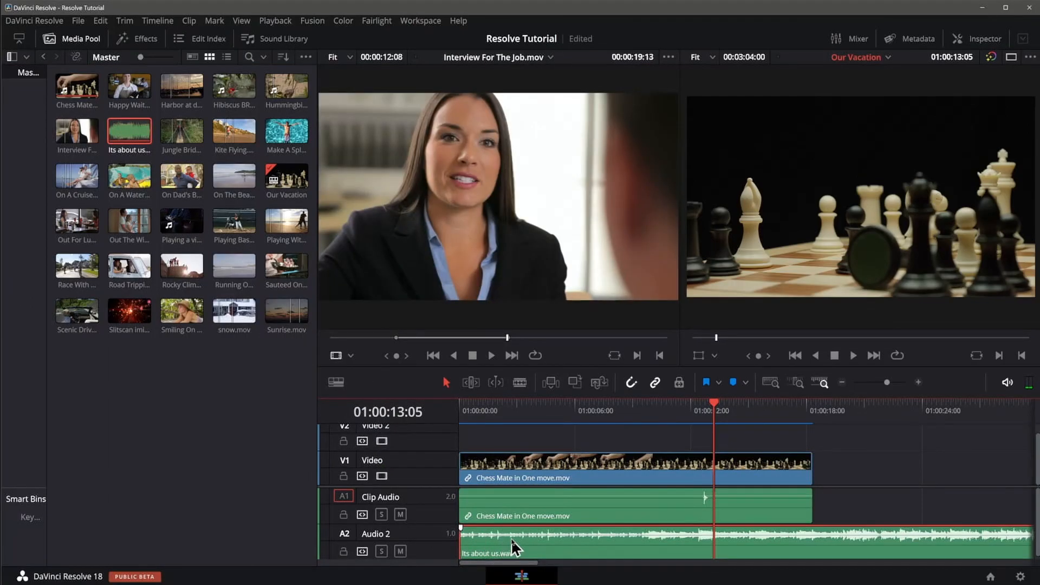
Step: Enlarge the timeline area to show all four tracks and choose Interview For The Job.mov from the media pool as the source clip
click(68, 42)
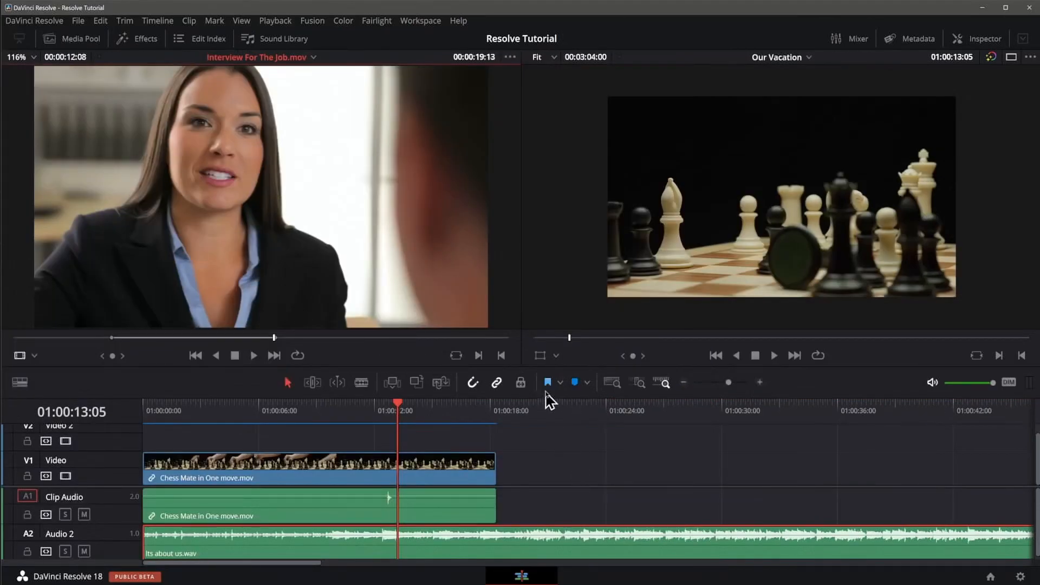
drag(536, 366, 504, 292)
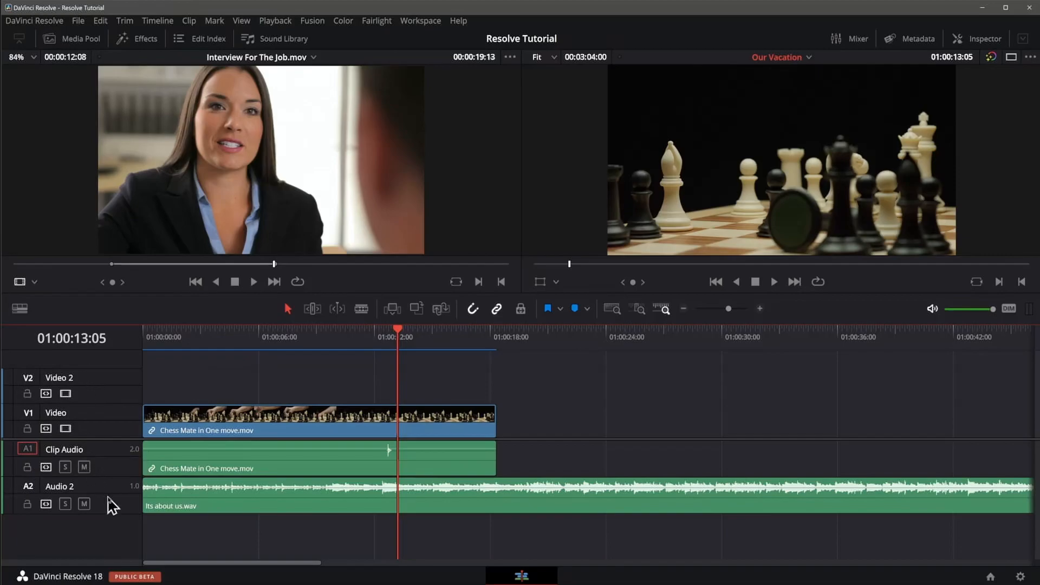
click(75, 38)
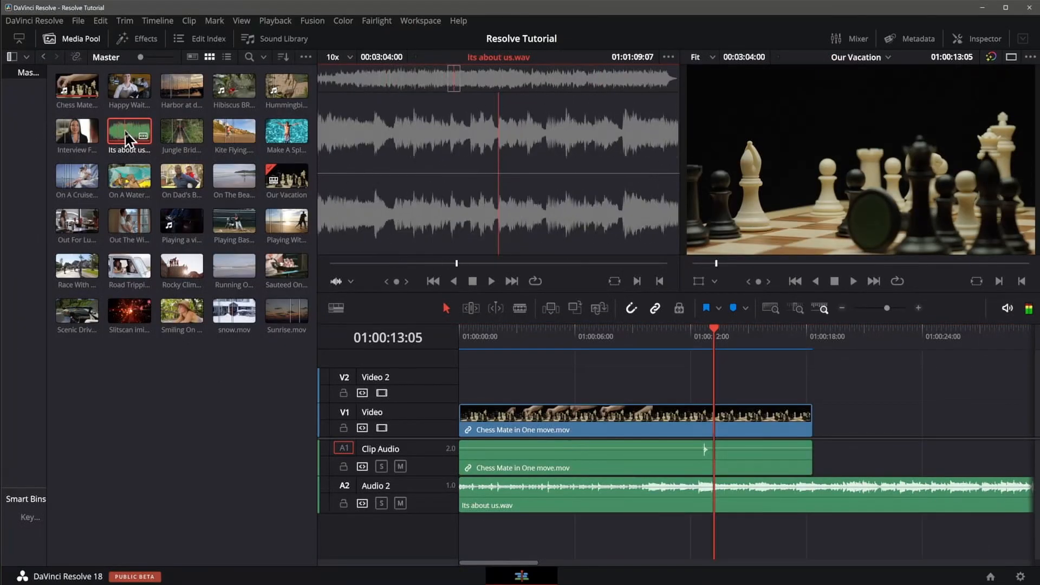
click(66, 129)
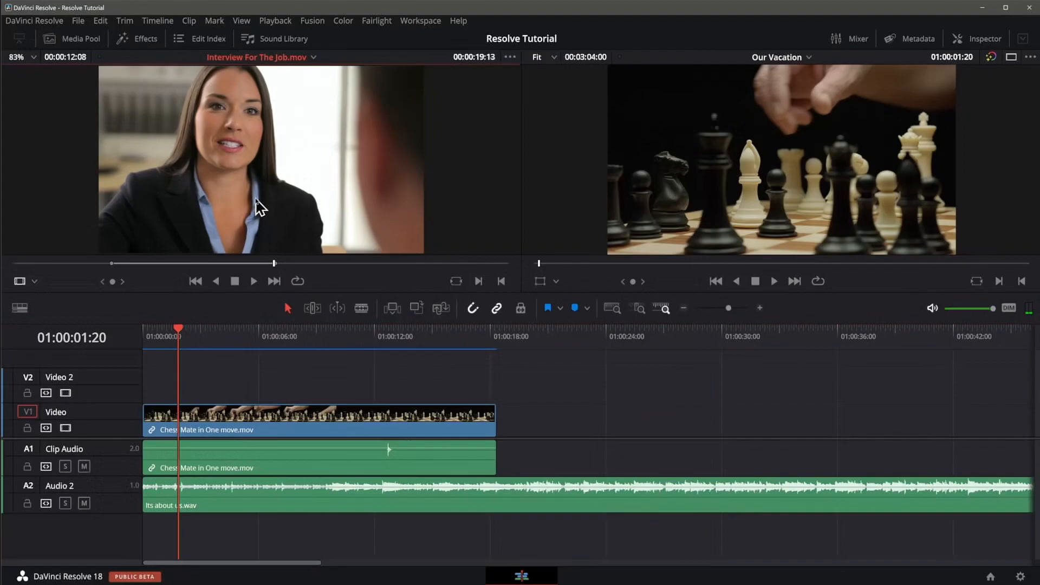
Step: Add the interview clip after the chess clip on the Video track and undo the edit
drag(258, 204, 945, 220)
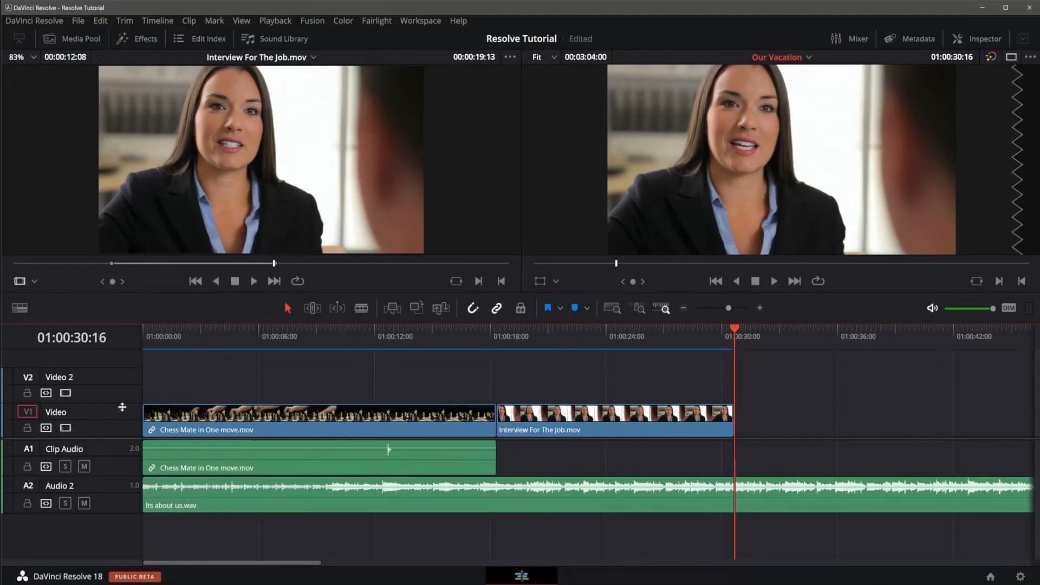
key(ctrl+z)
Step: Set Video 2 as the destination track and place the interview clip at its start, above the chess clip
click(28, 378)
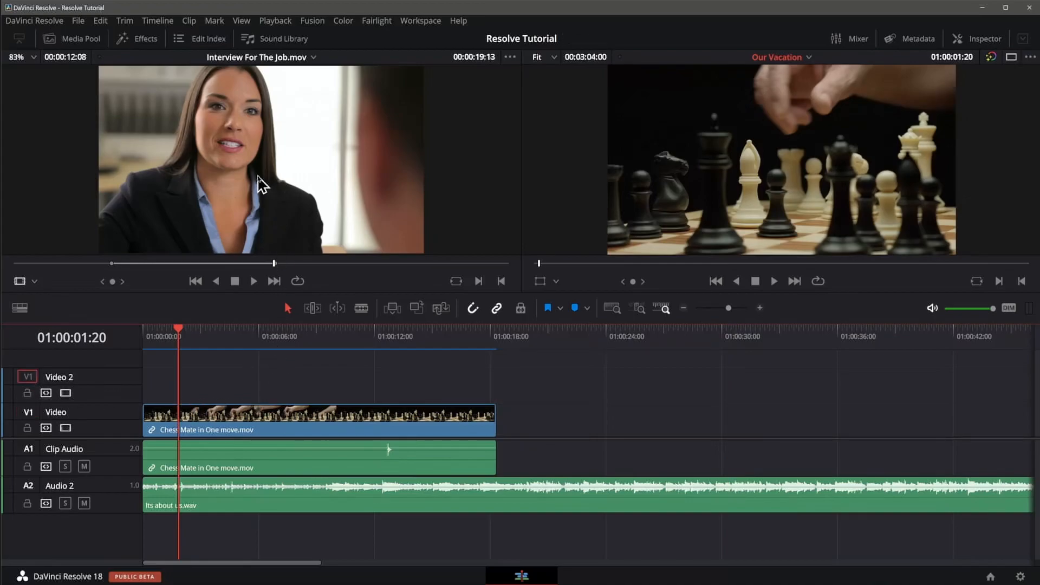
drag(259, 184, 939, 237)
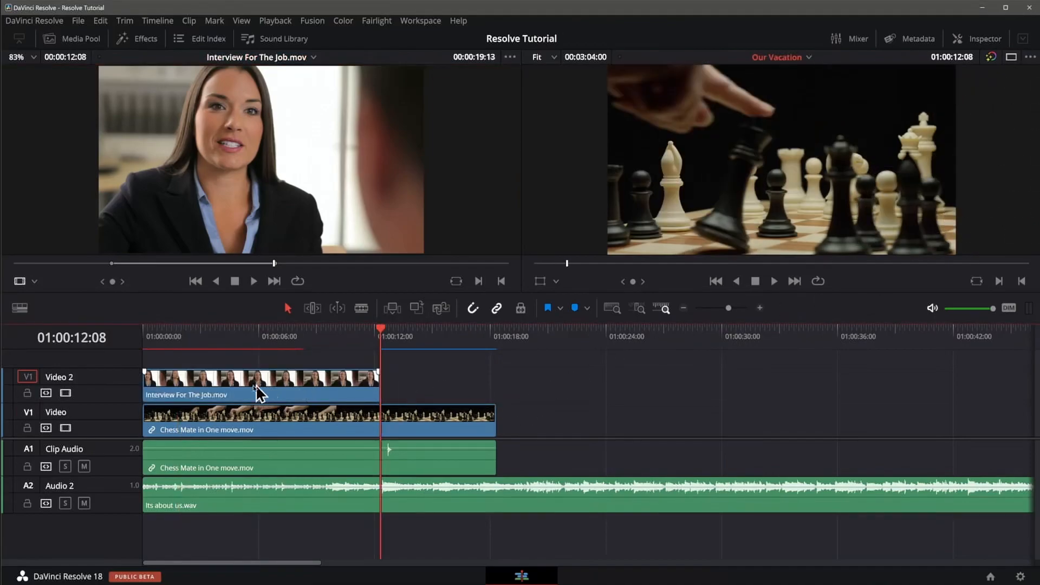
Step: Turn off Video 2 as the destination track, delete its interview clip, and try to add the clip from the source viewer again
click(27, 377)
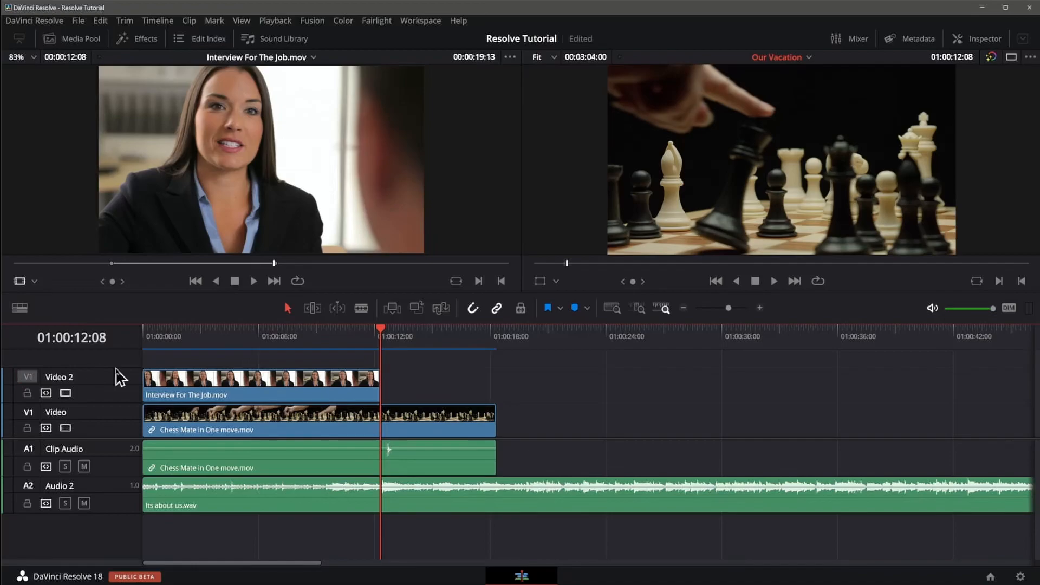
click(226, 386)
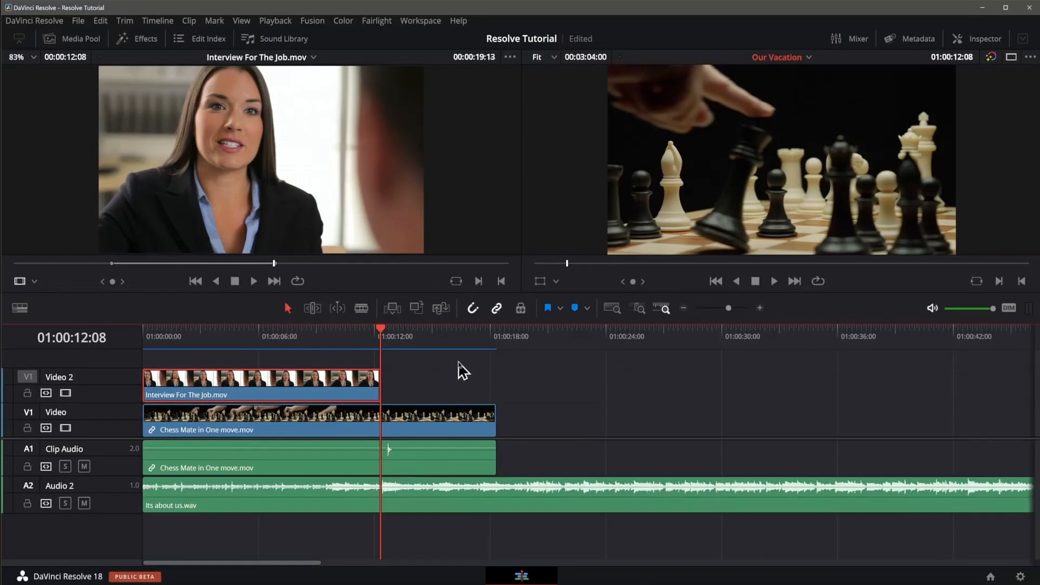
key(Delete)
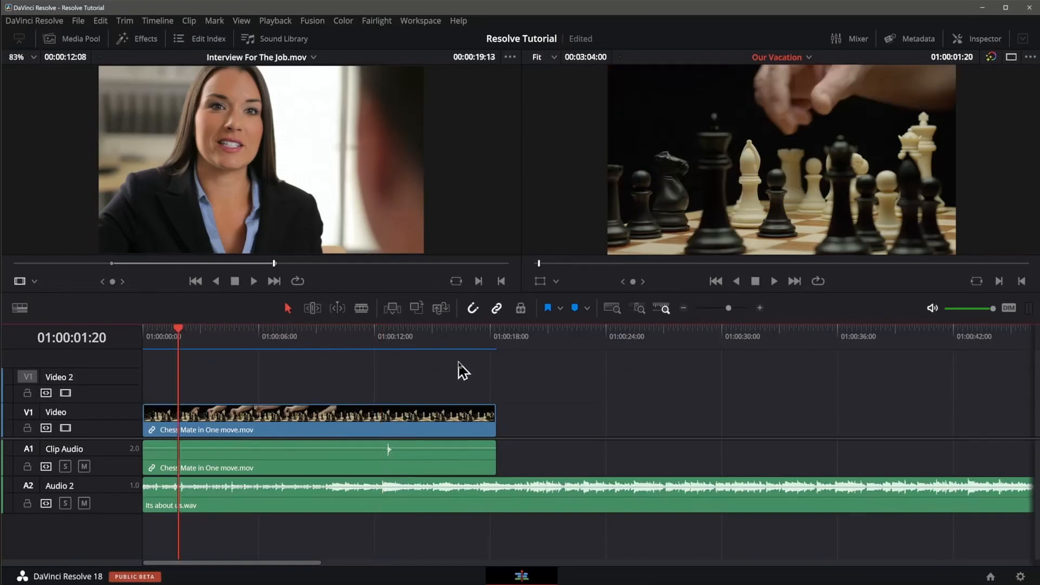
drag(232, 193, 947, 210)
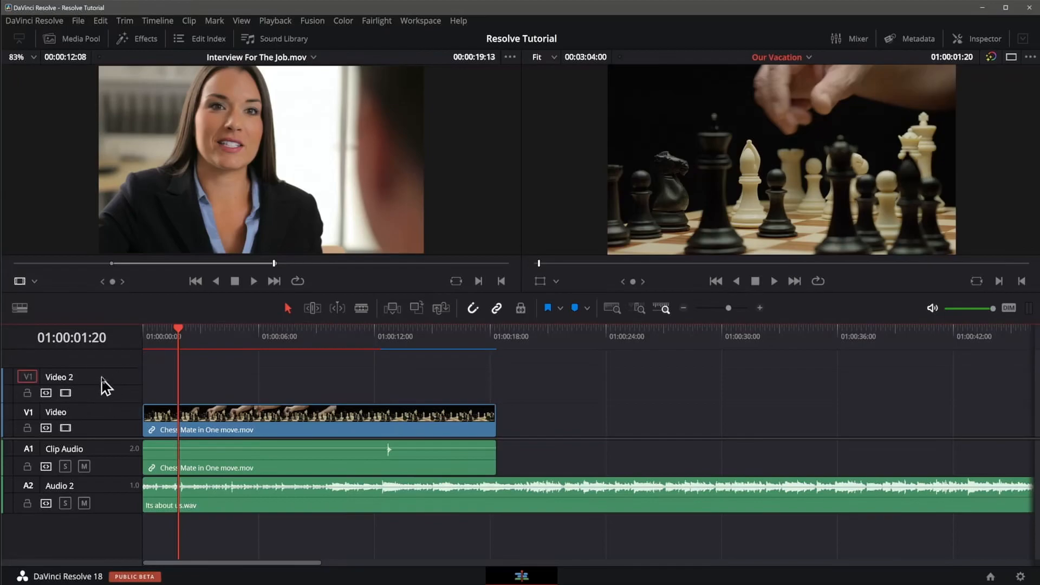
Step: Move the Video 2 track down one position and undo the move
right_click(107, 385)
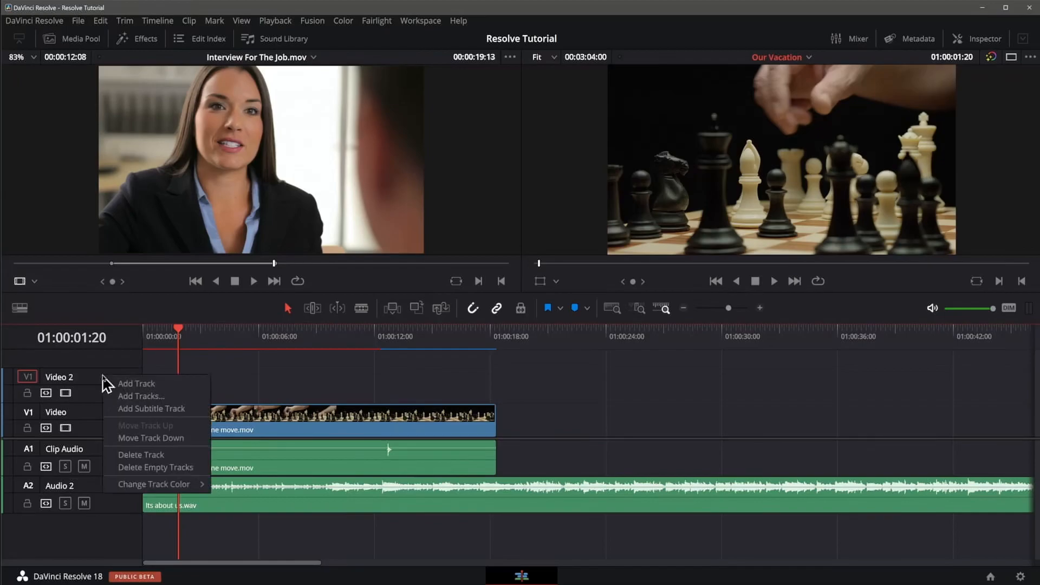
click(144, 441)
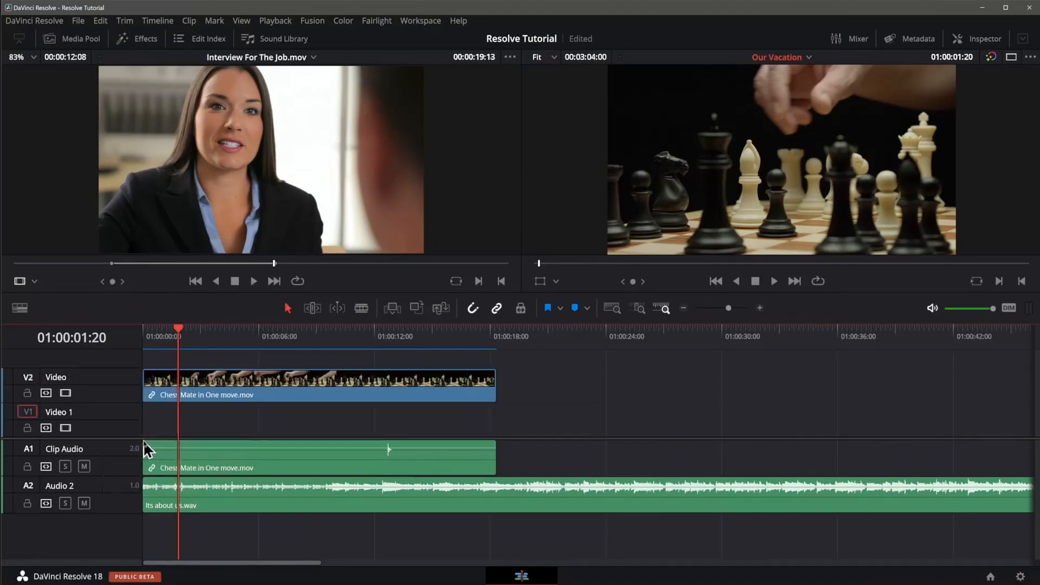
key(ctrl+z)
Step: Delete the empty Video 2 track from the timeline
right_click(116, 382)
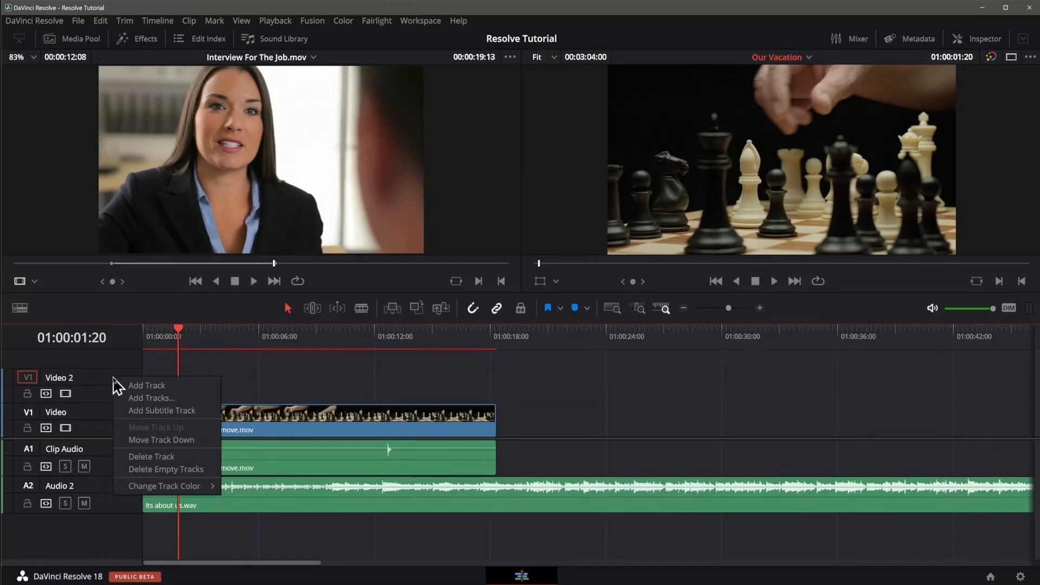
click(130, 458)
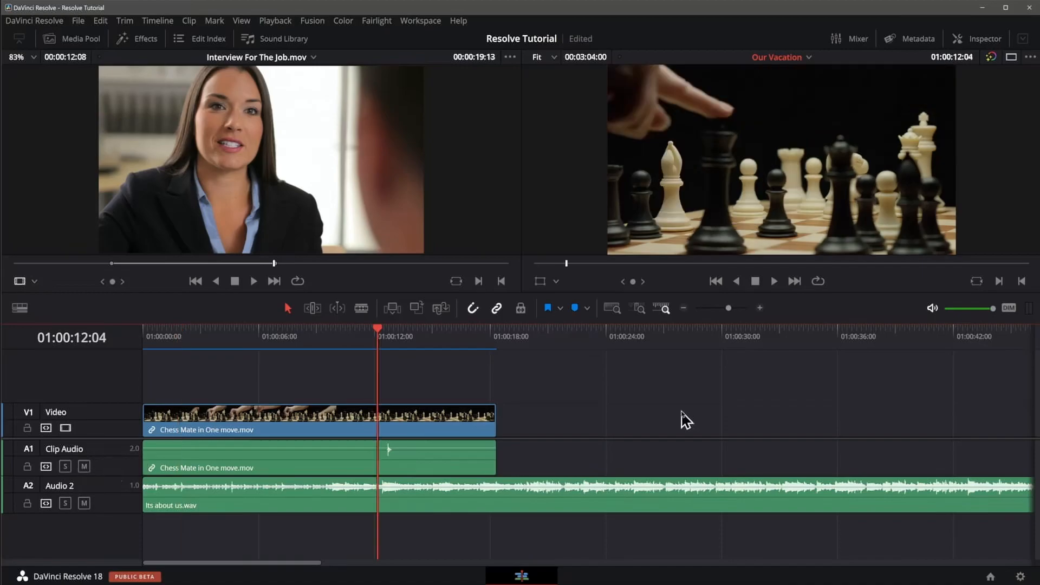
Step: Play the chess clip around the 12-second mark, mute the Clip Audio track, and replay the section
key(space)
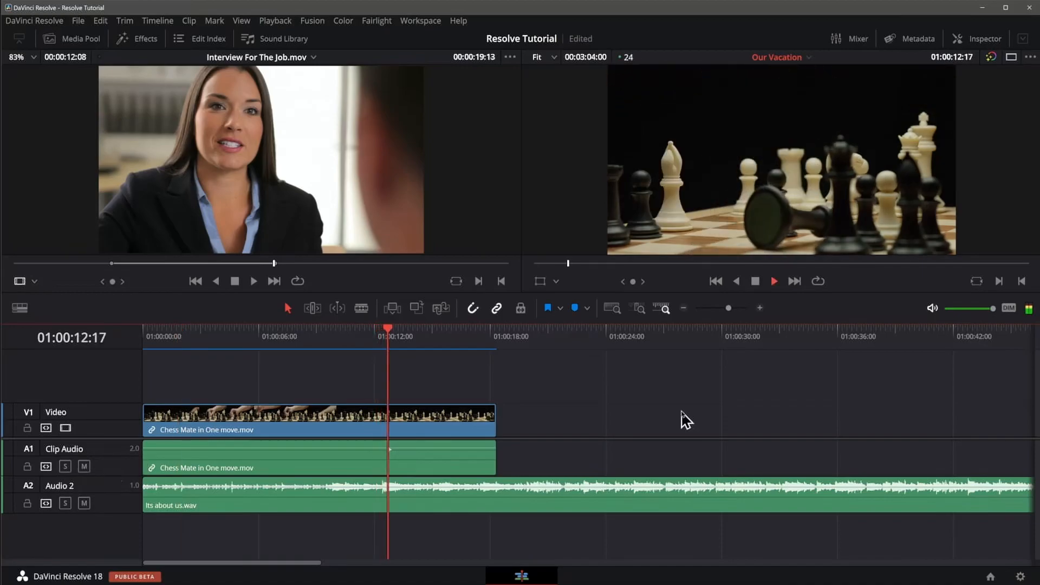
key(space)
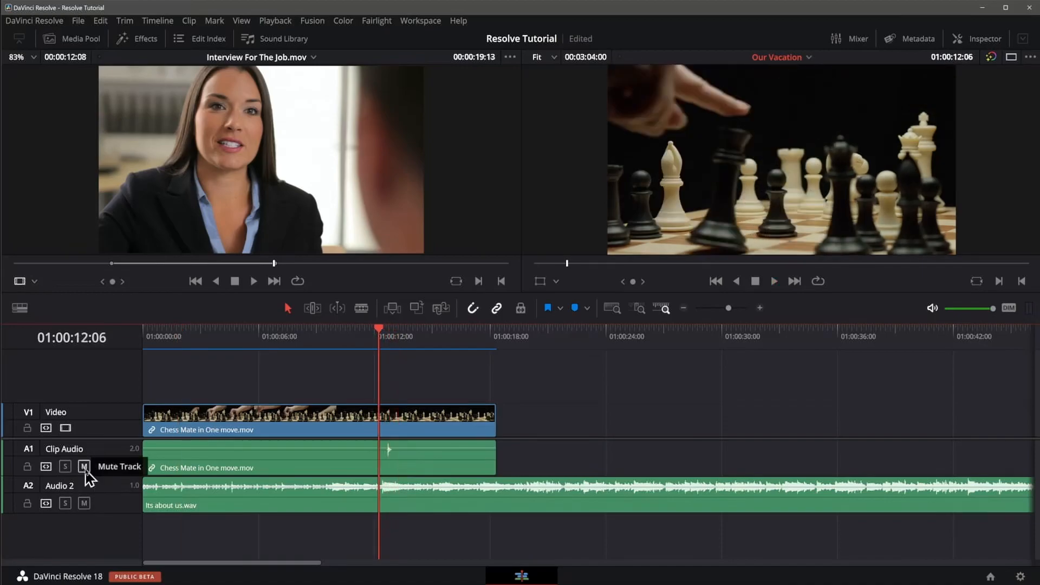
click(84, 466)
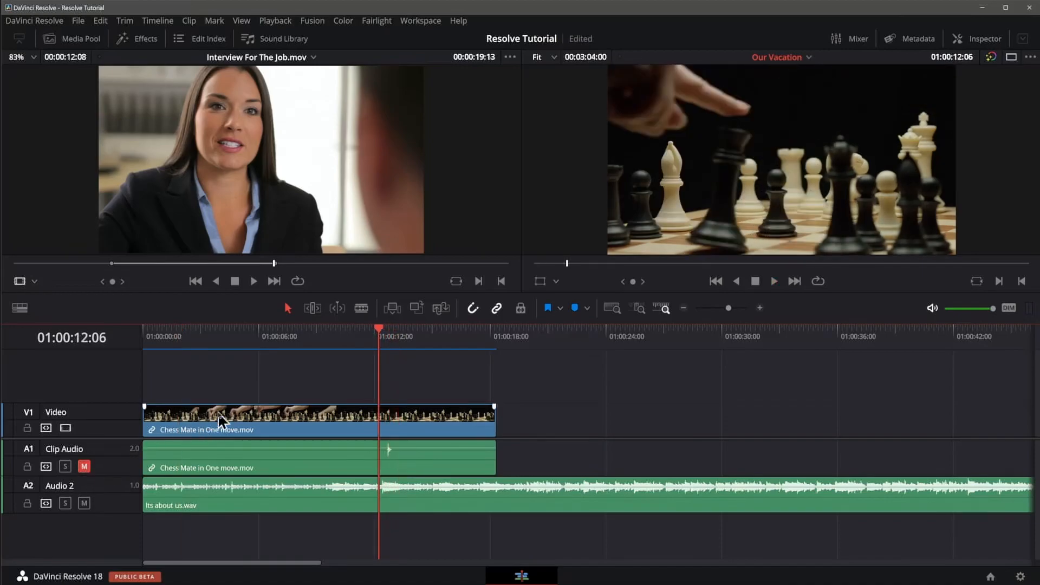
key(space)
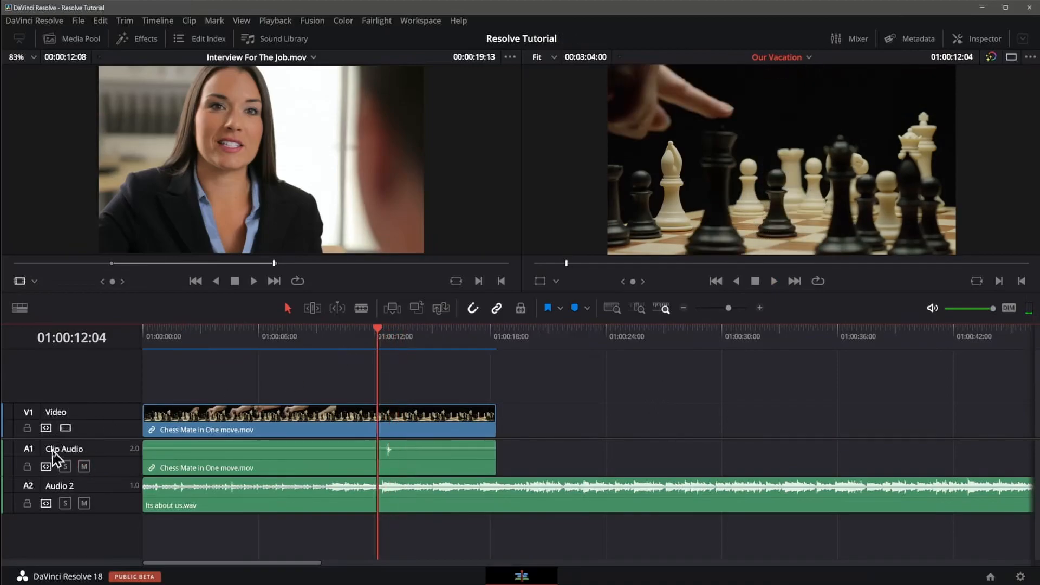
Step: Solo the Clip Audio track and play the timeline from 01:00:12:04
click(65, 466)
click(282, 466)
click(325, 394)
key(space)
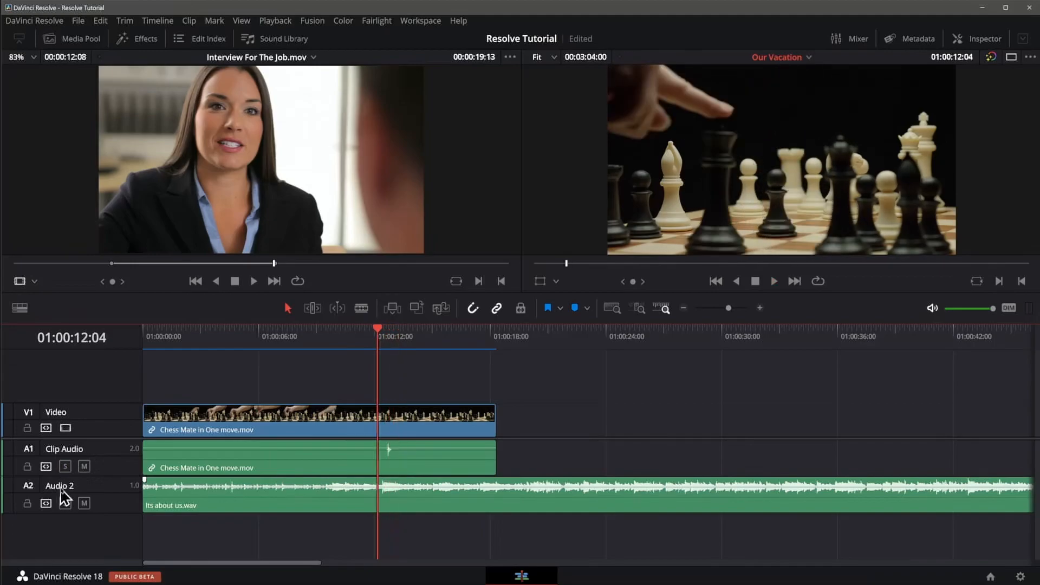
Step: Rename the Audio 2 track as Music
double_click(61, 488)
text(Music)
key(Return)
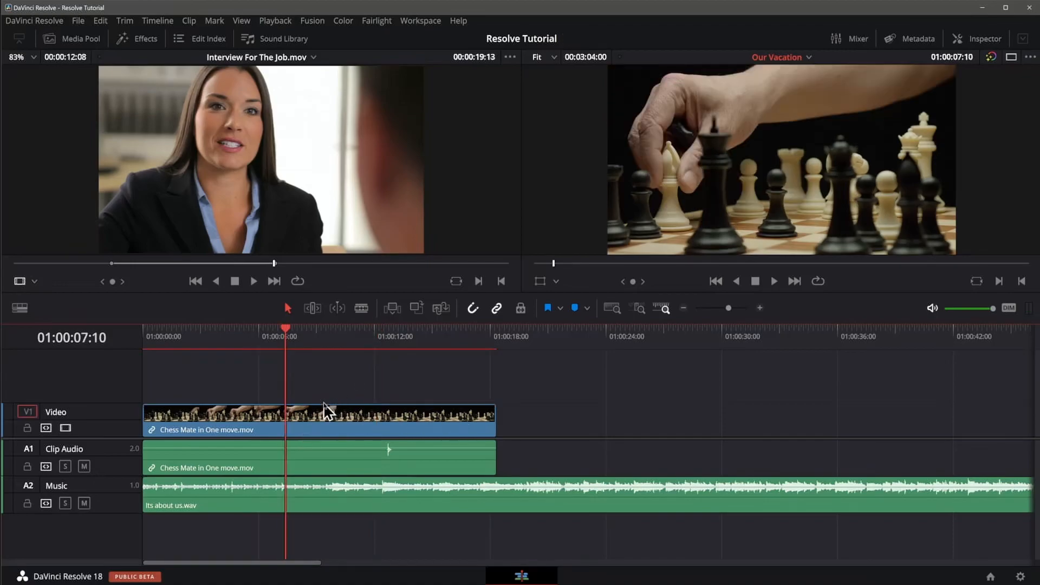
click(411, 416)
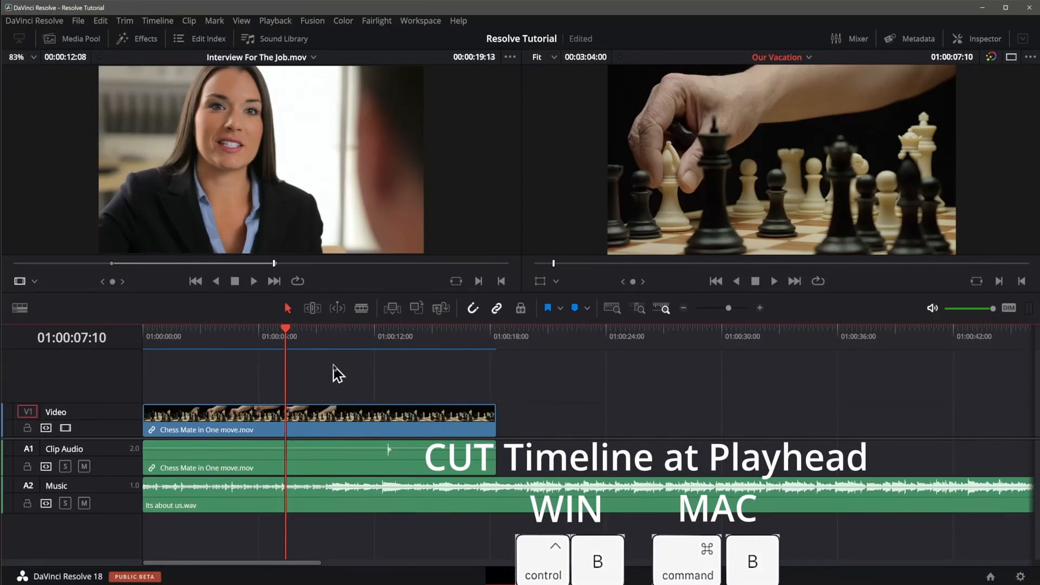
Step: Cut all tracks at 01:00:07:10 and 01:00:10:15, and ripple delete the middle section of the chess clip
key(ctrl+b)
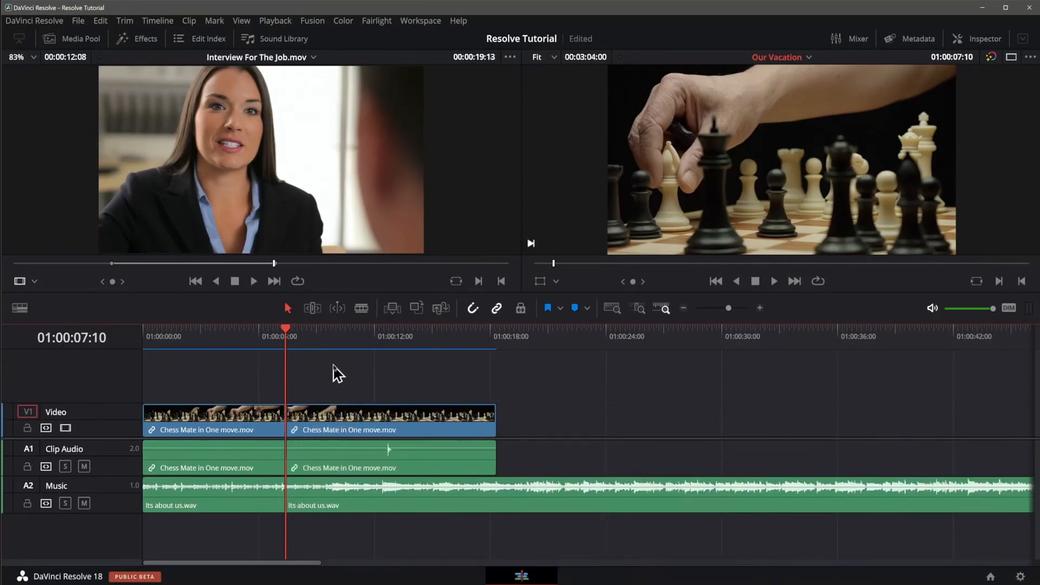
click(349, 329)
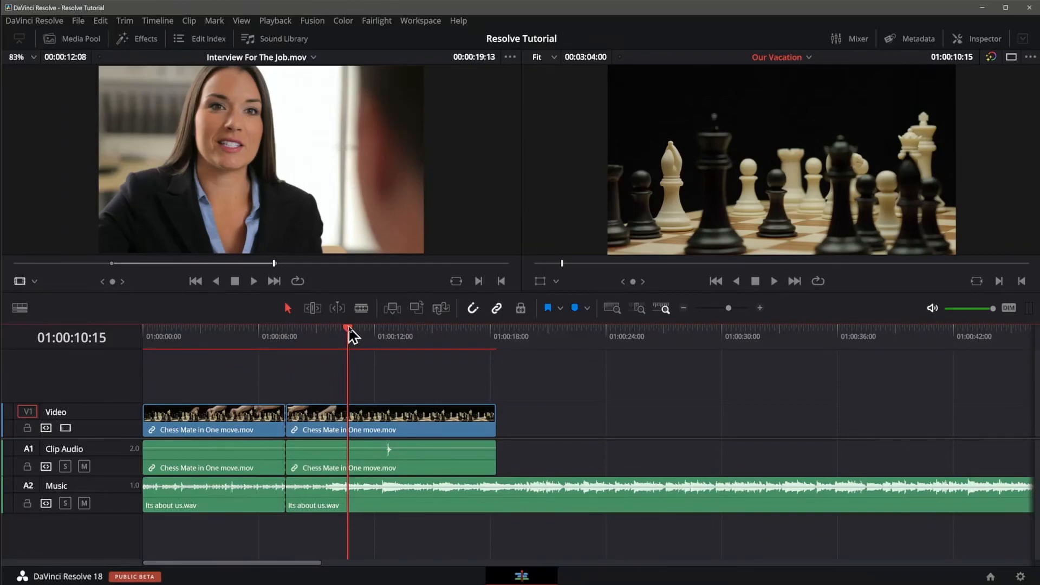
key(ctrl+b)
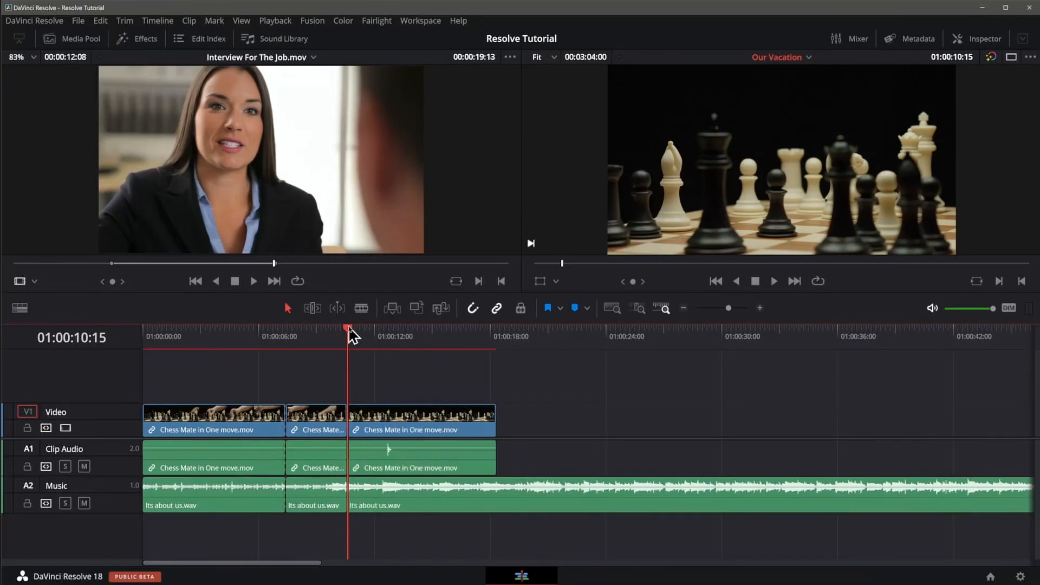
click(316, 421)
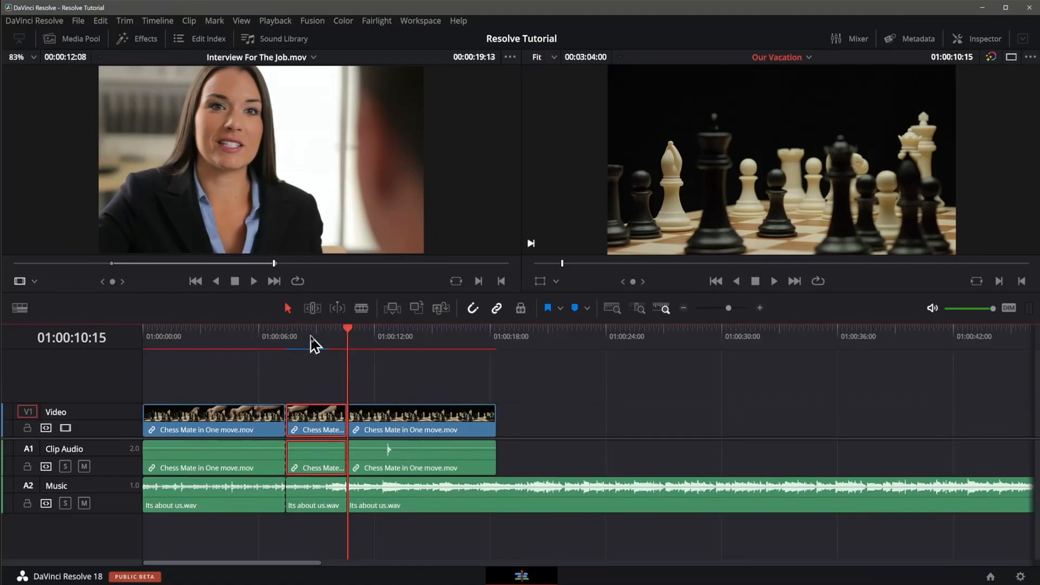
key(Delete)
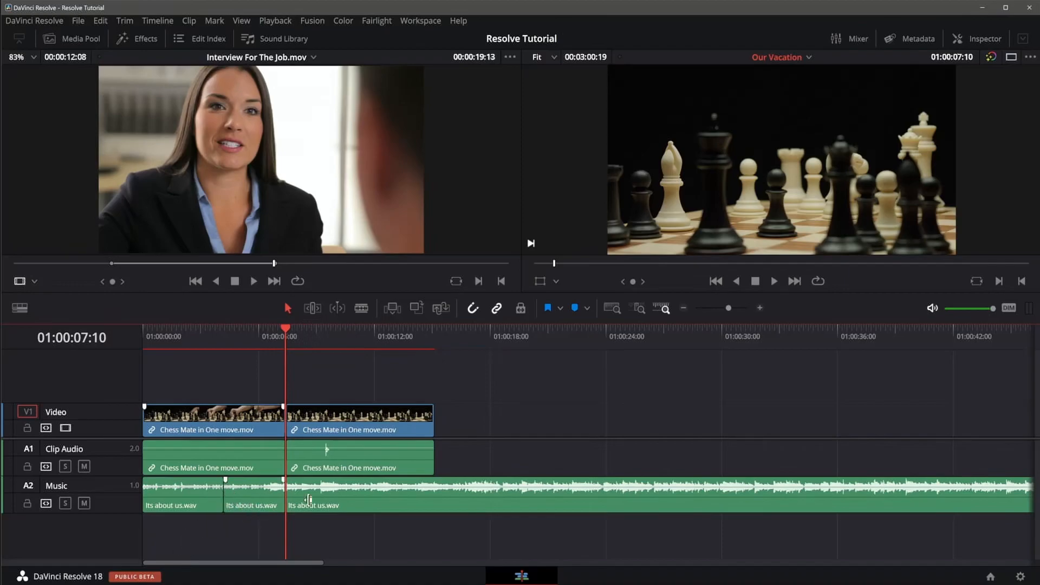
Step: Undo the ripple deletion and both cuts so the chess and music clips are whole
click(240, 530)
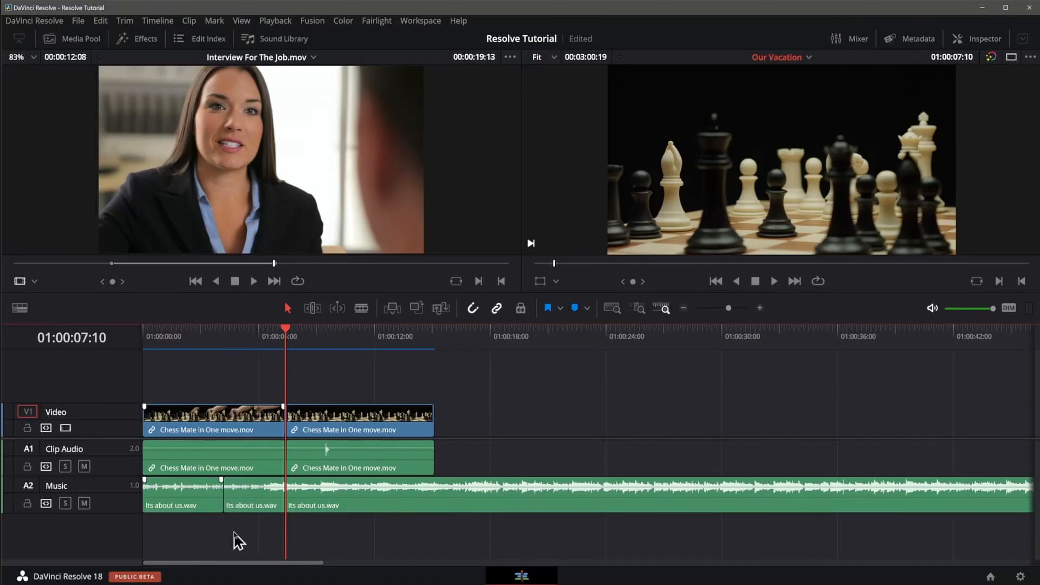
key(ctrl+z)
key(ctrl+z)
key(ctrl+z)
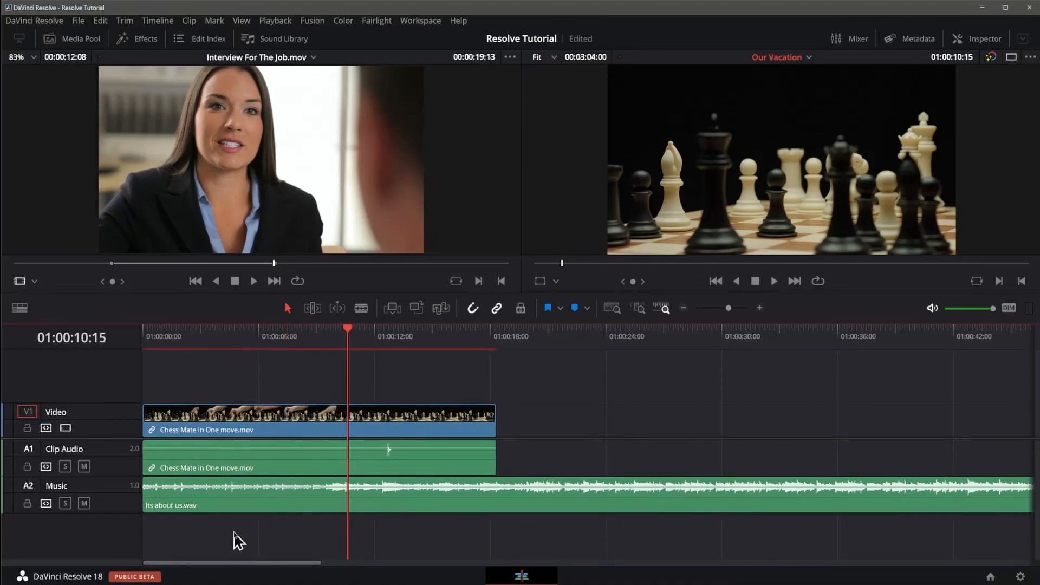
Step: Turn off the Music track's auto track selector and cut the chess clip at 01:00:07:21 and 01:00:10:18
click(47, 505)
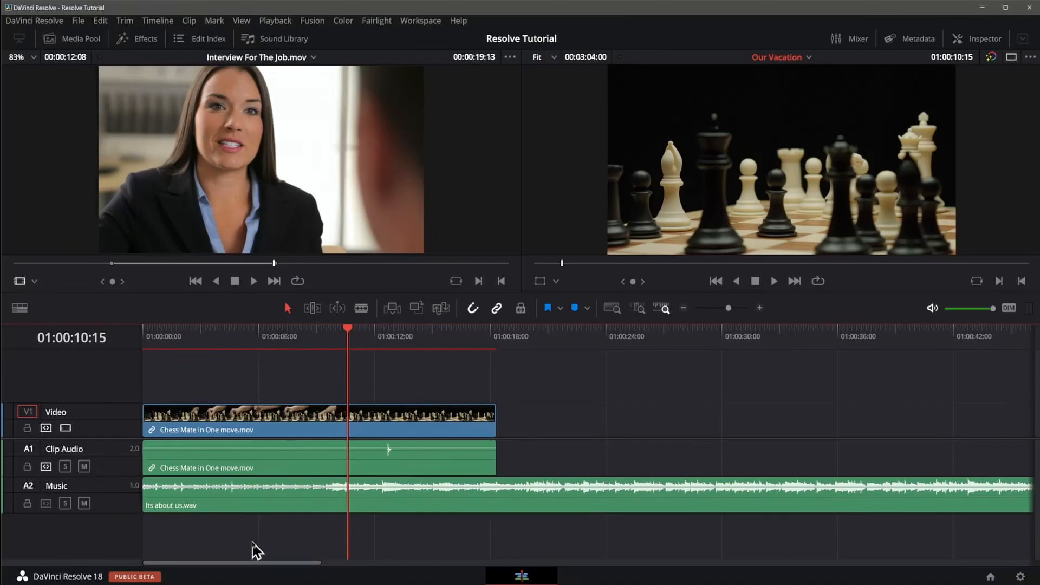
click(296, 333)
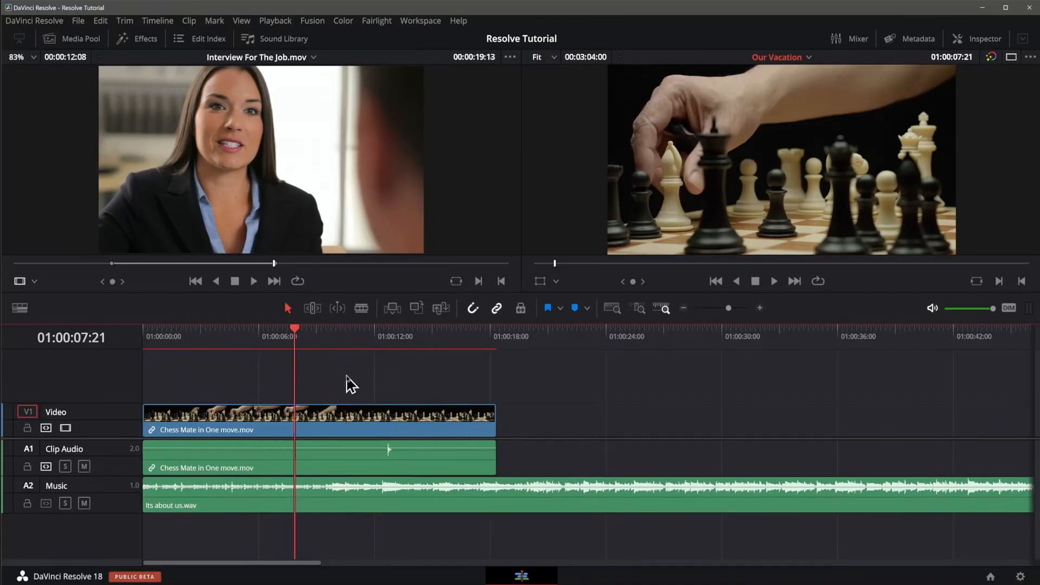
key(ctrl+b)
click(350, 333)
key(ctrl+b)
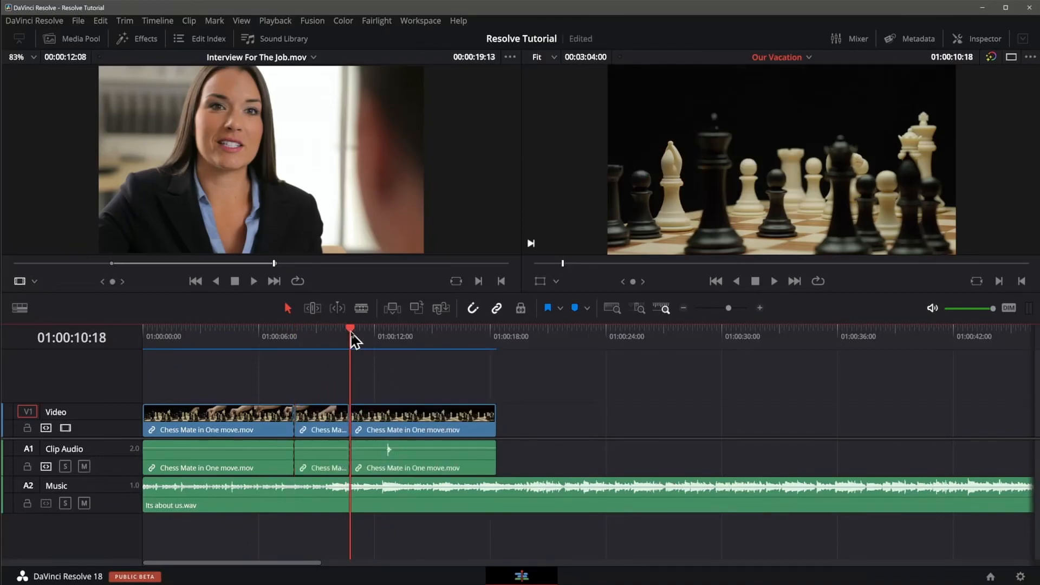
Step: Ripple delete the middle section of the chess clip together with its linked audio
click(416, 333)
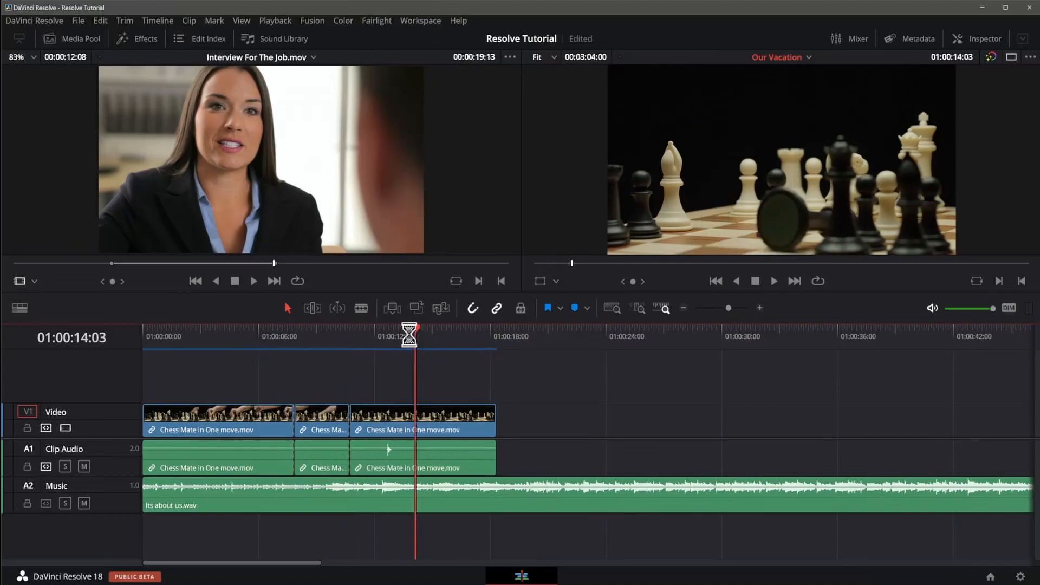
click(323, 420)
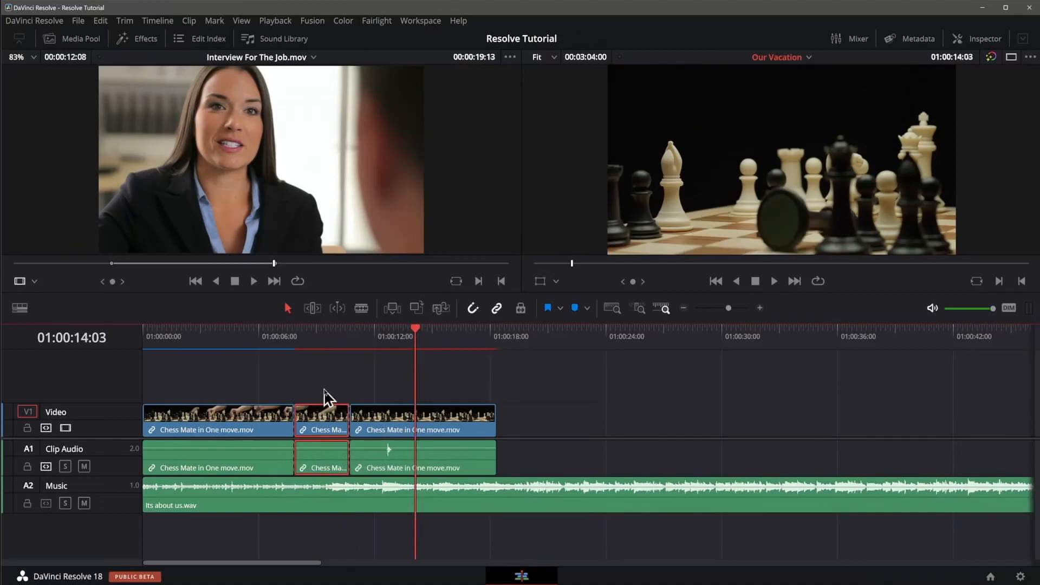
key(Delete)
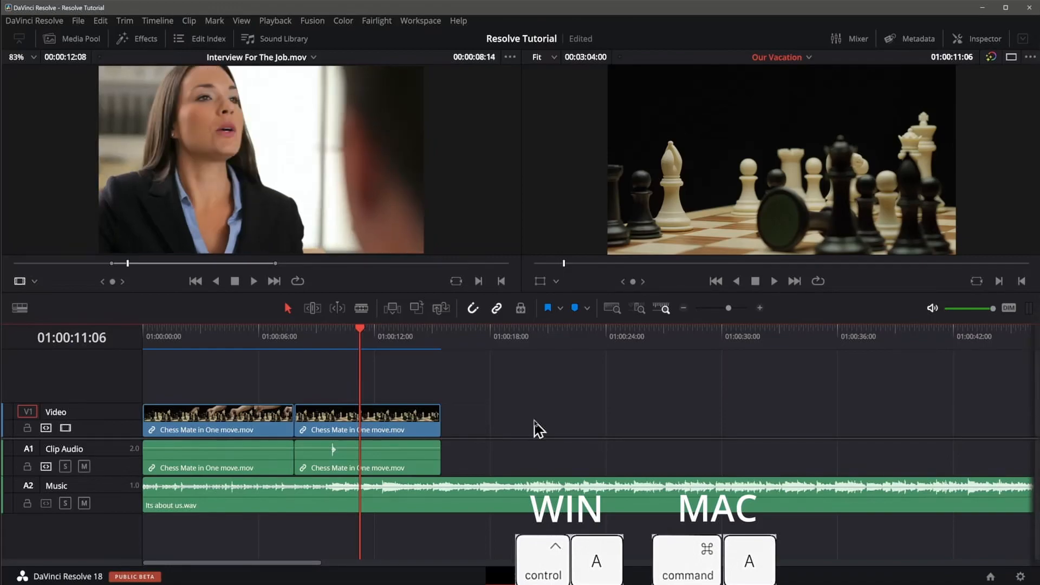
Step: Select all clips in the timeline and delete them
key(ctrl+a)
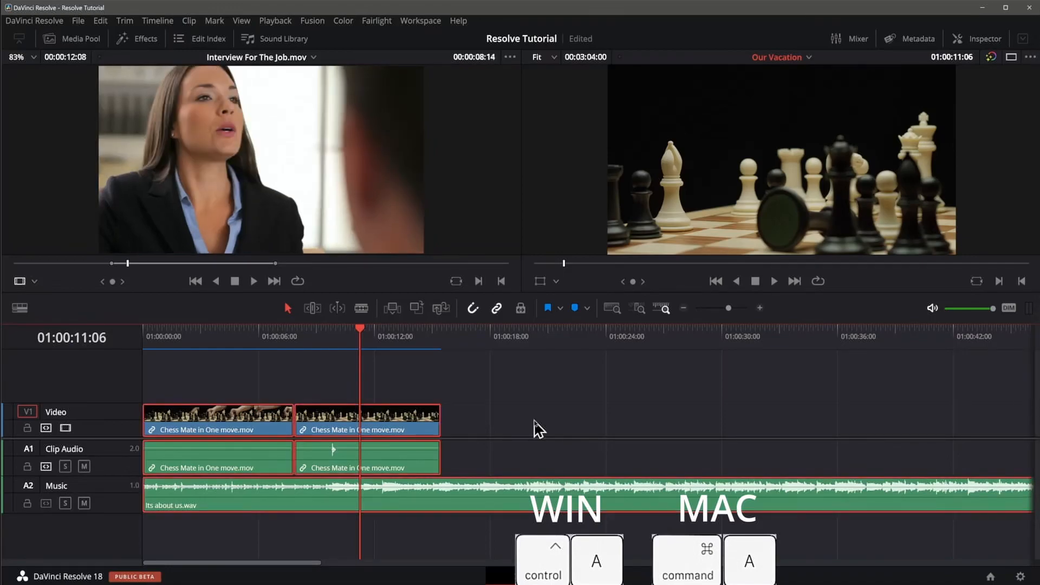
key(Delete)
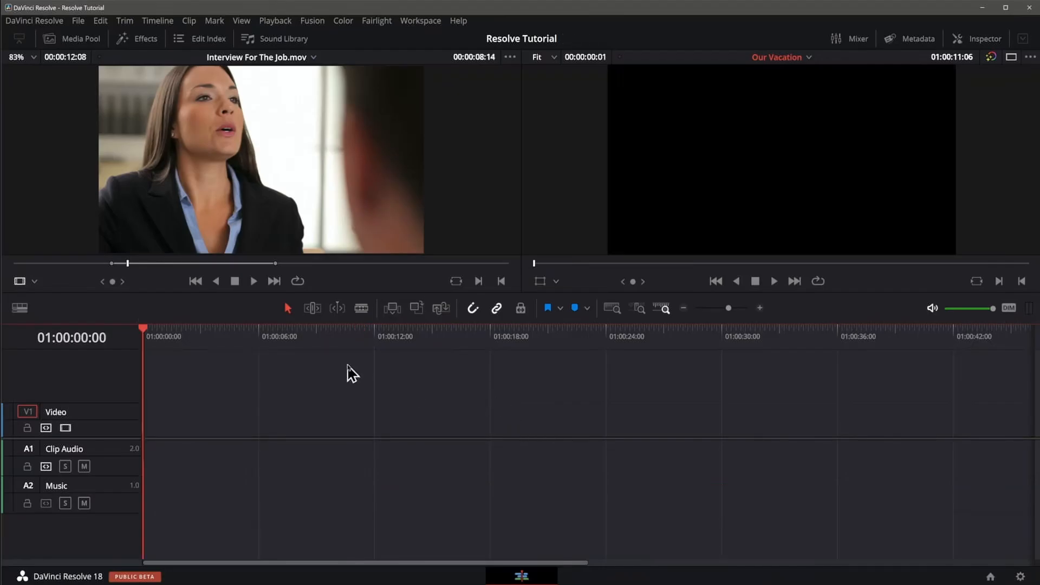
Step: Place Slitscan imitation - RED.mov from the media pool on the Video track and move it to the timeline's start
click(75, 39)
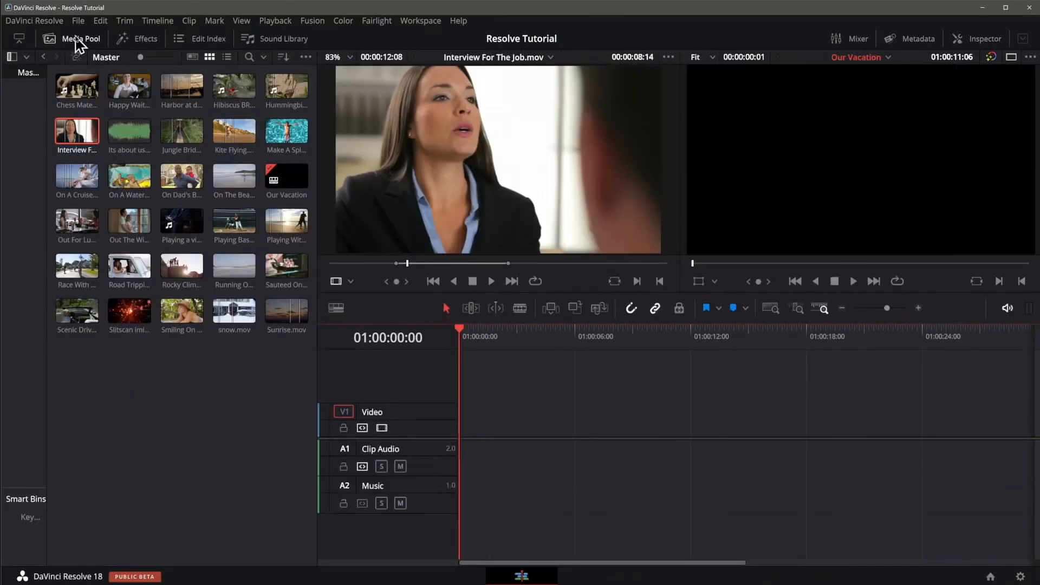
drag(130, 310, 511, 425)
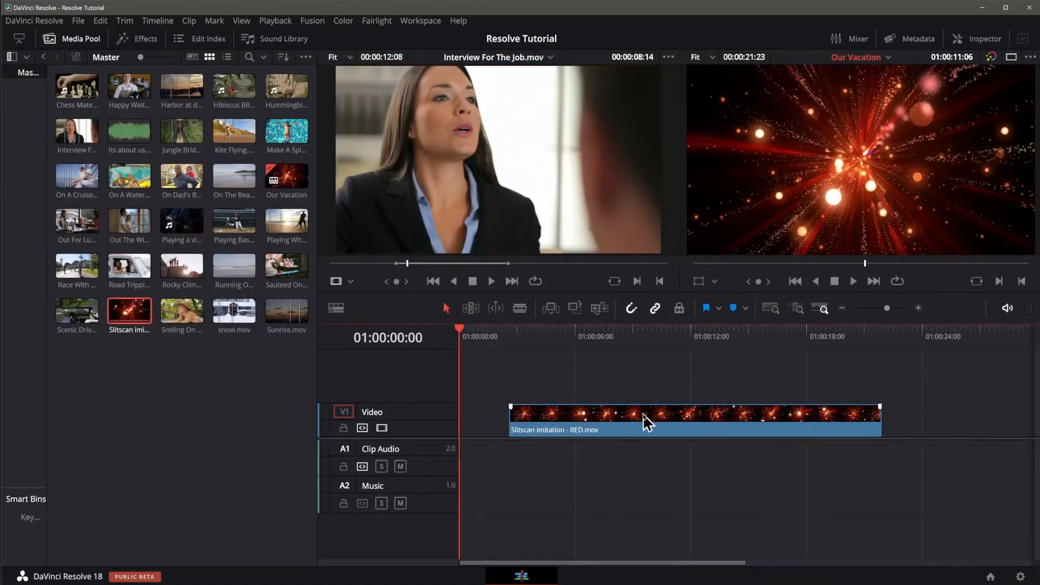
drag(646, 423, 592, 423)
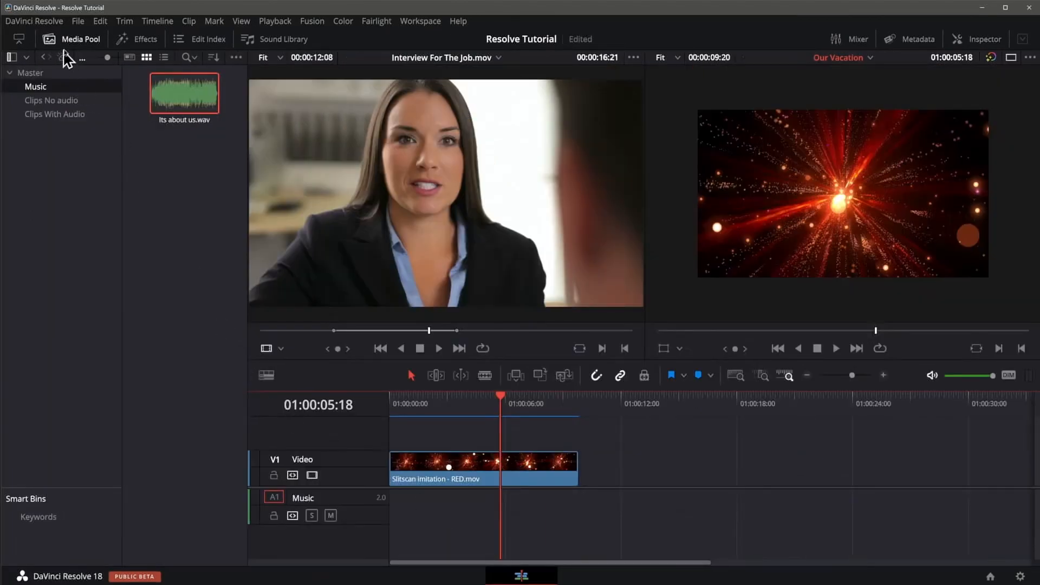
Step: Load Its about us.wav from the Music bin as the source and mark an In point and an Out point at 01:01:55:08
click(158, 91)
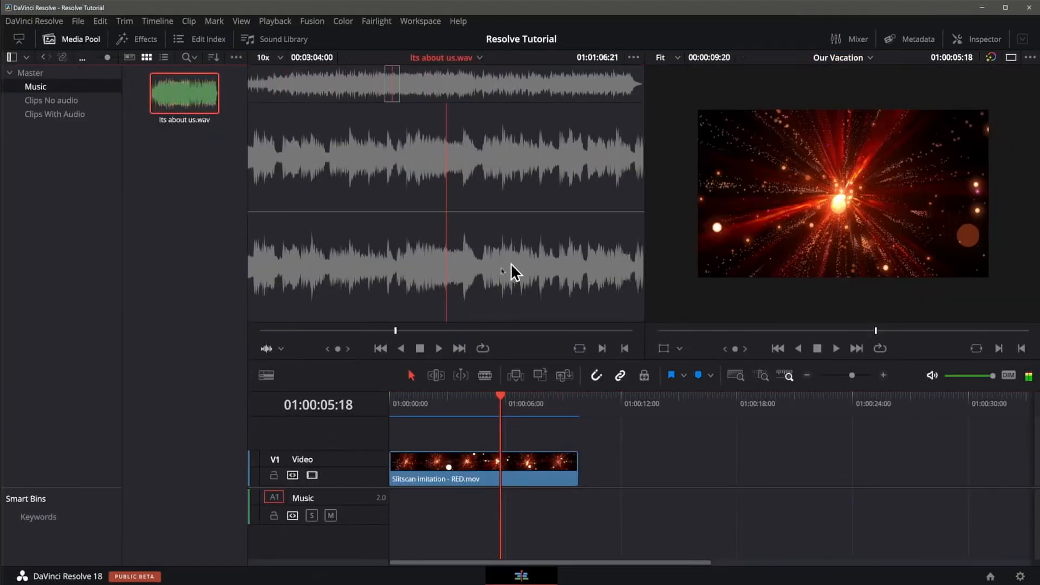
drag(398, 337, 495, 337)
key(i)
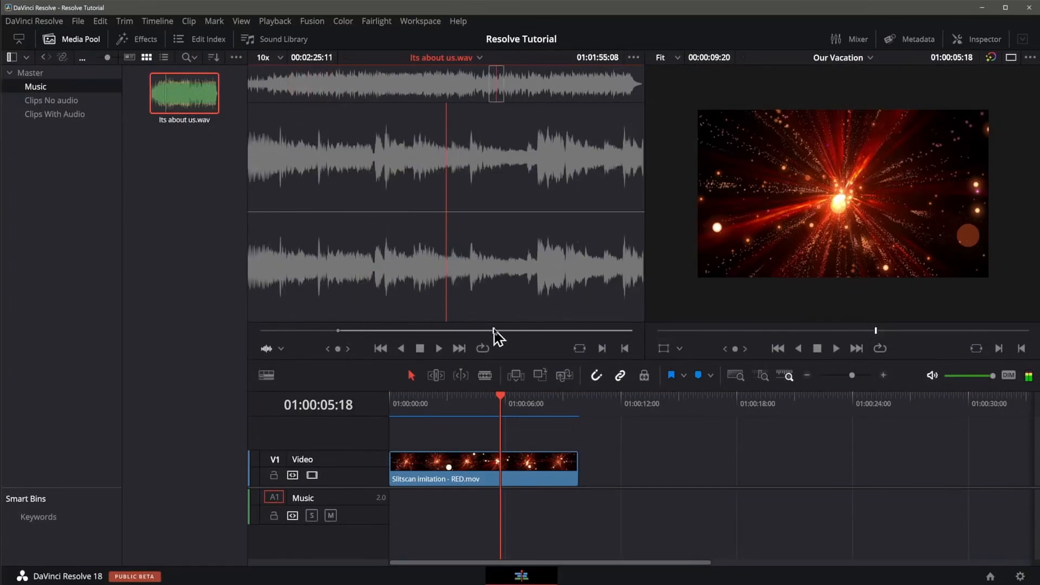
key(o)
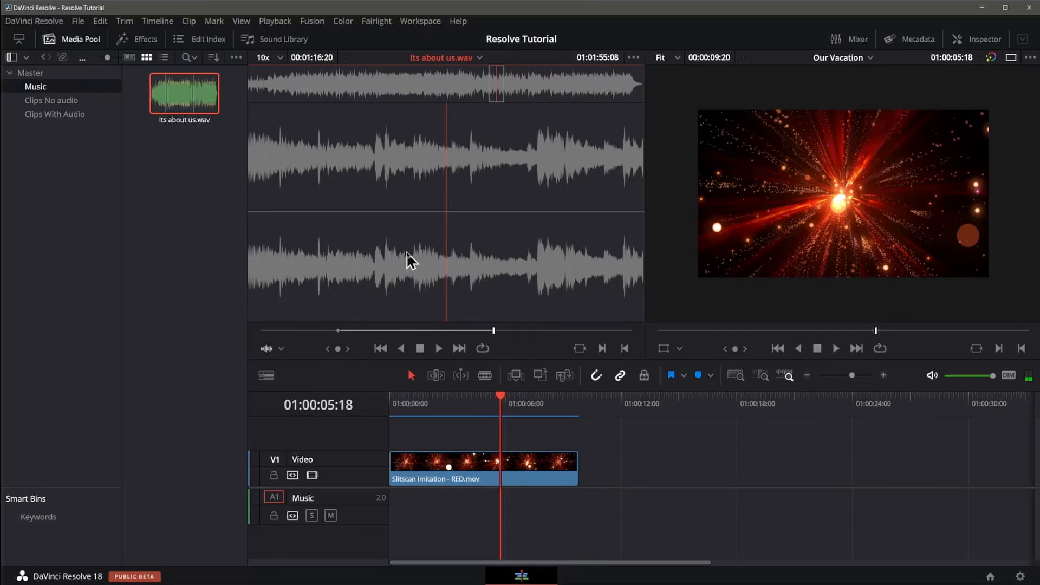